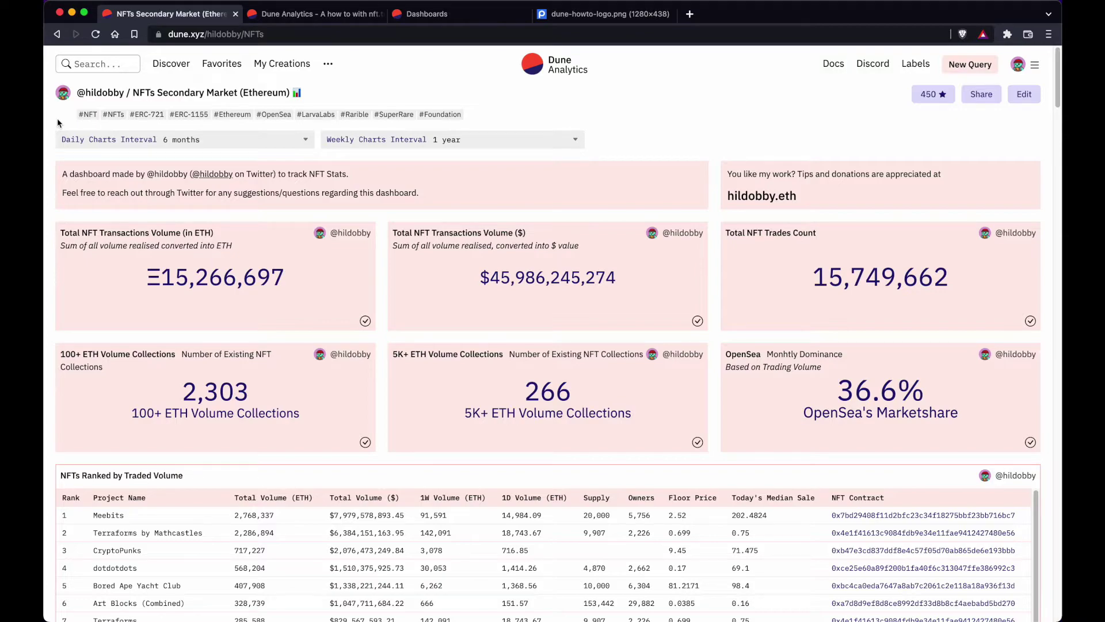
Look through the NFTs Secondary Market dashboard's figures and trading volume charts, then view the how-to dashboard for nft.trades
scroll(47, 178, down, 3)
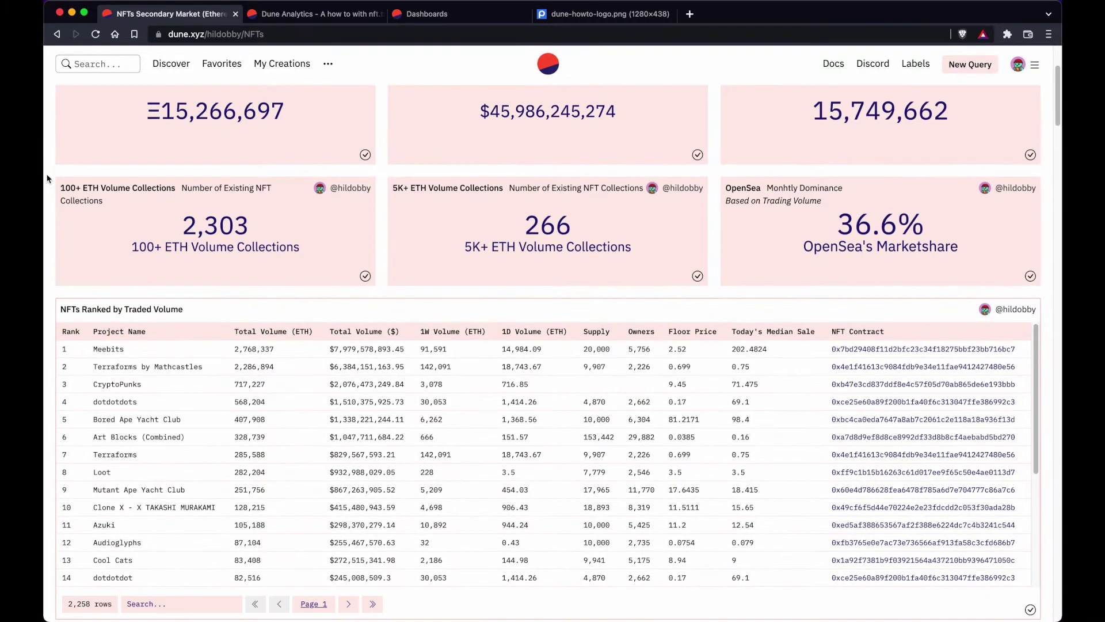
scroll(47, 178, up, 3)
scroll(48, 179, down, 10)
scroll(48, 178, down, 12)
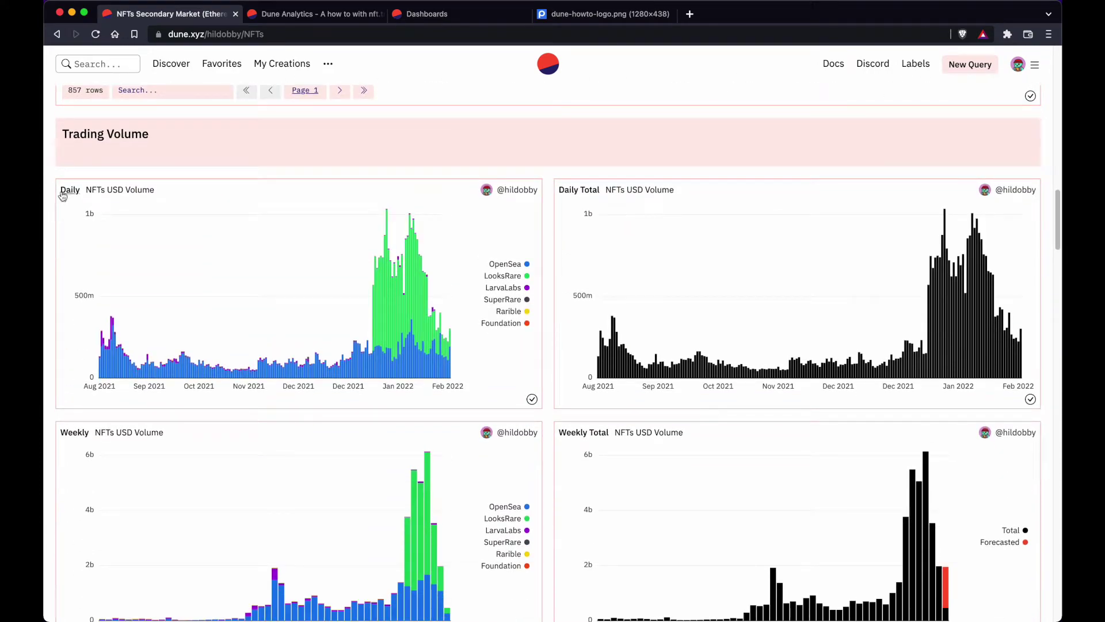
mouse_move(242, 235)
click(291, 18)
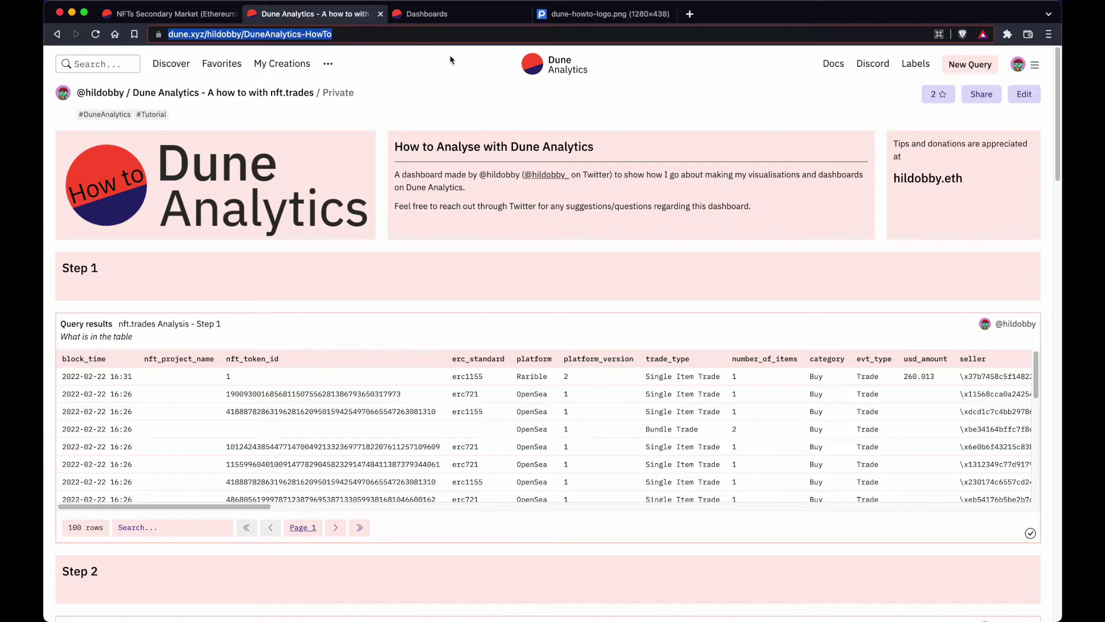
Start a new query and search the Ethereum datasets for nft.trades, expanding the trades table to list its columns
click(458, 21)
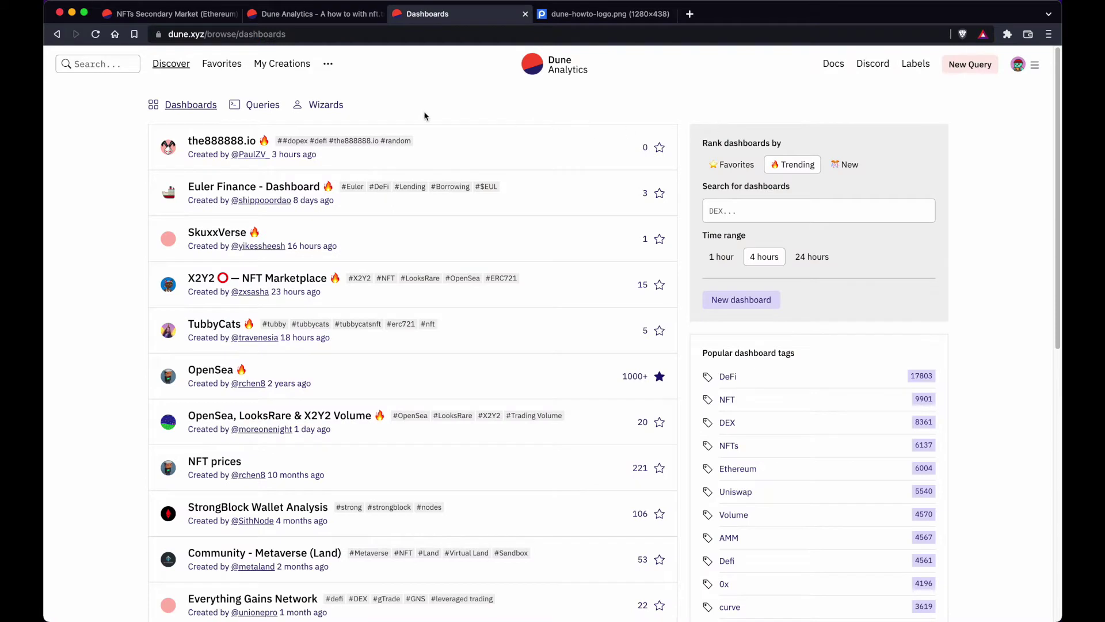
click(967, 64)
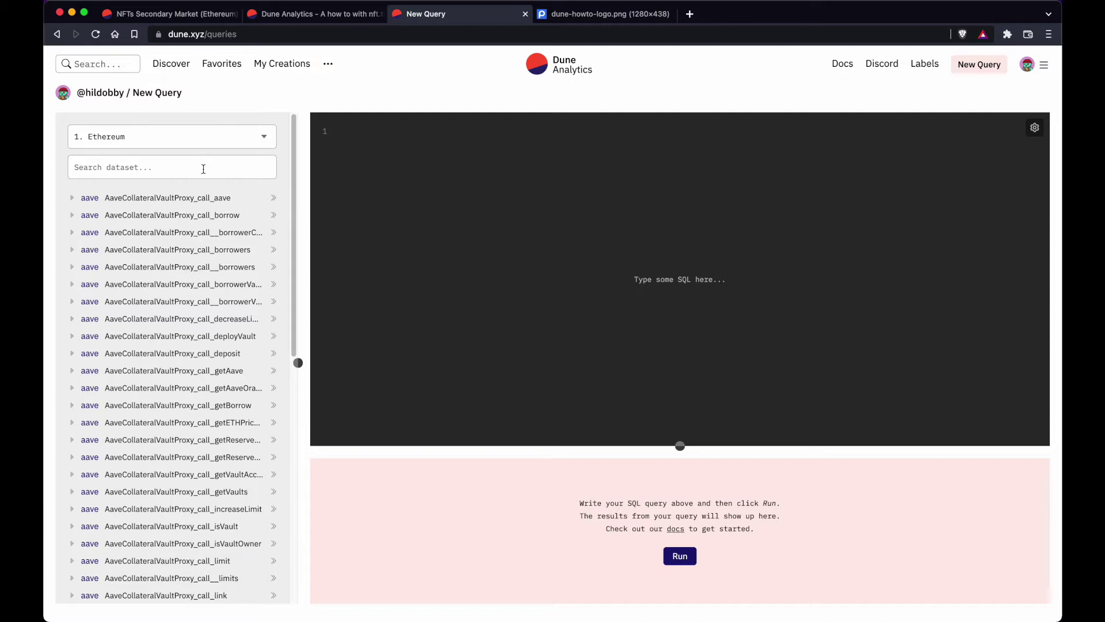
click(203, 169)
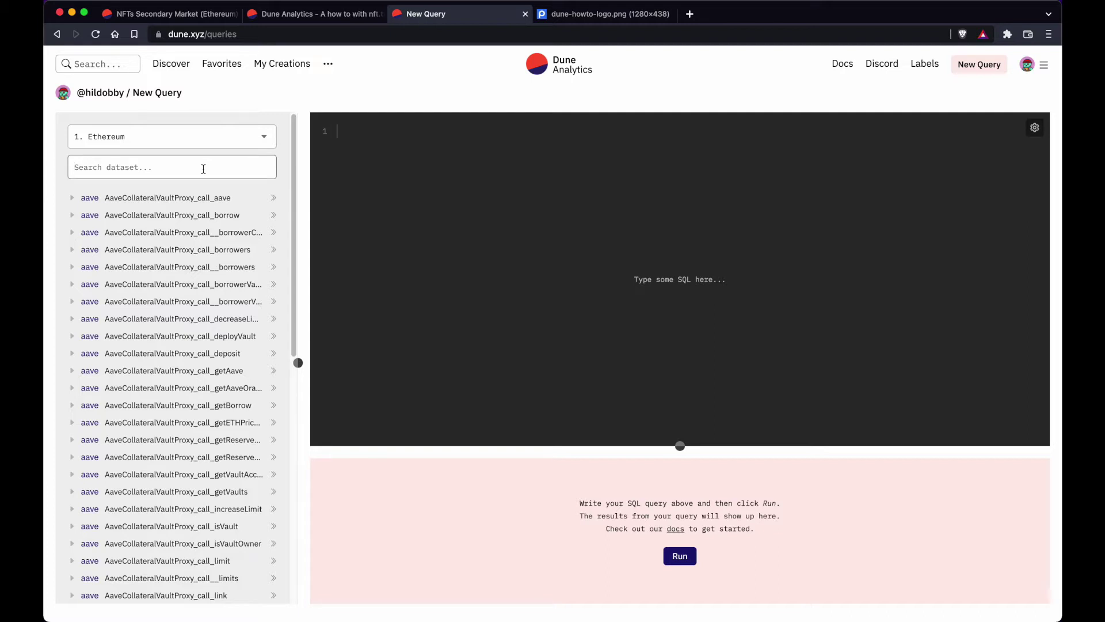
text(nf)
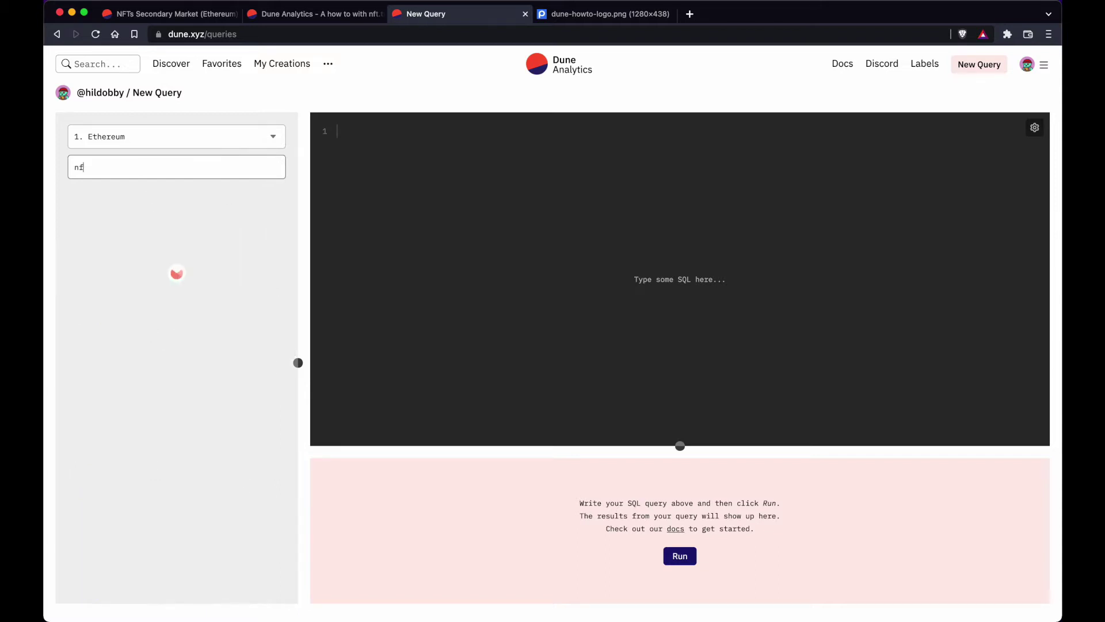
text(t.trade)
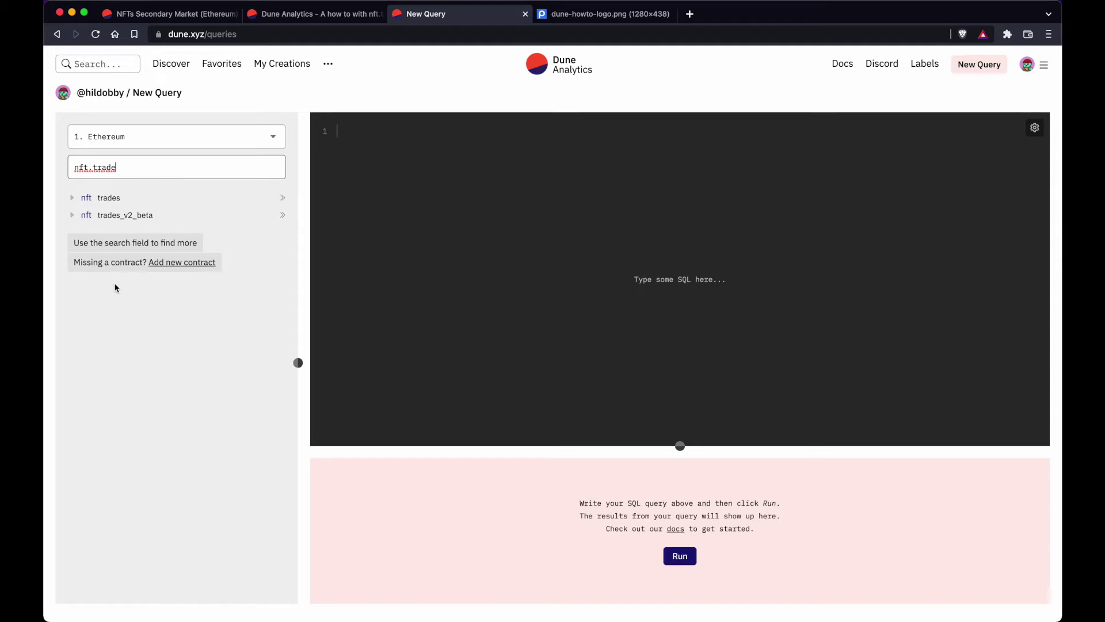
text(s)
click(121, 203)
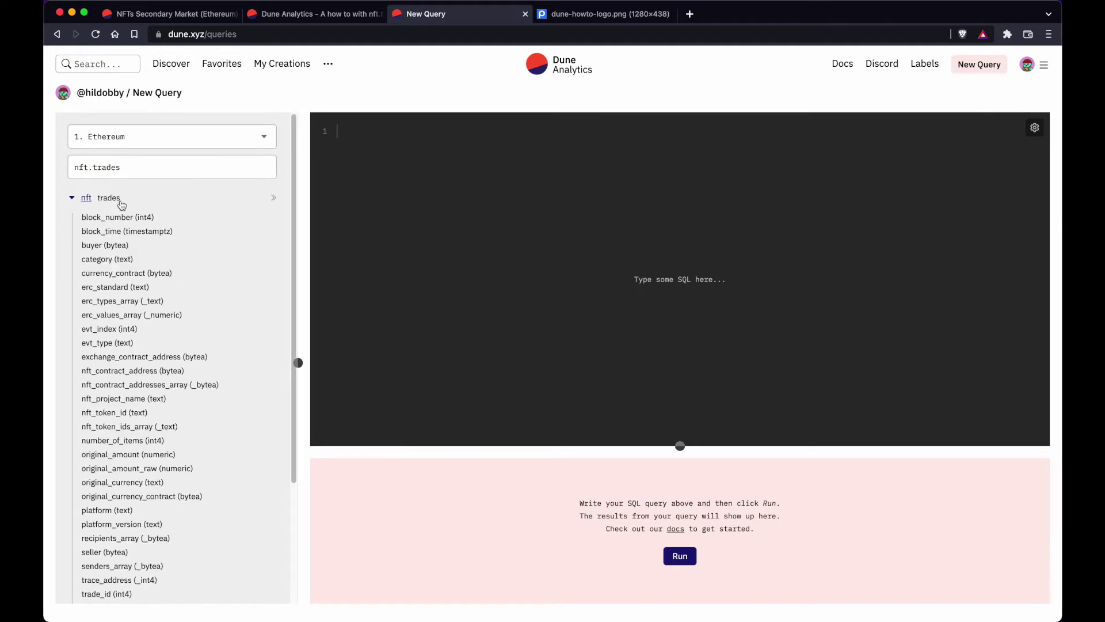
Insert the nft."trades" table into the query and complete it as a SELECT * FROM statement with FROM on its own line
click(273, 198)
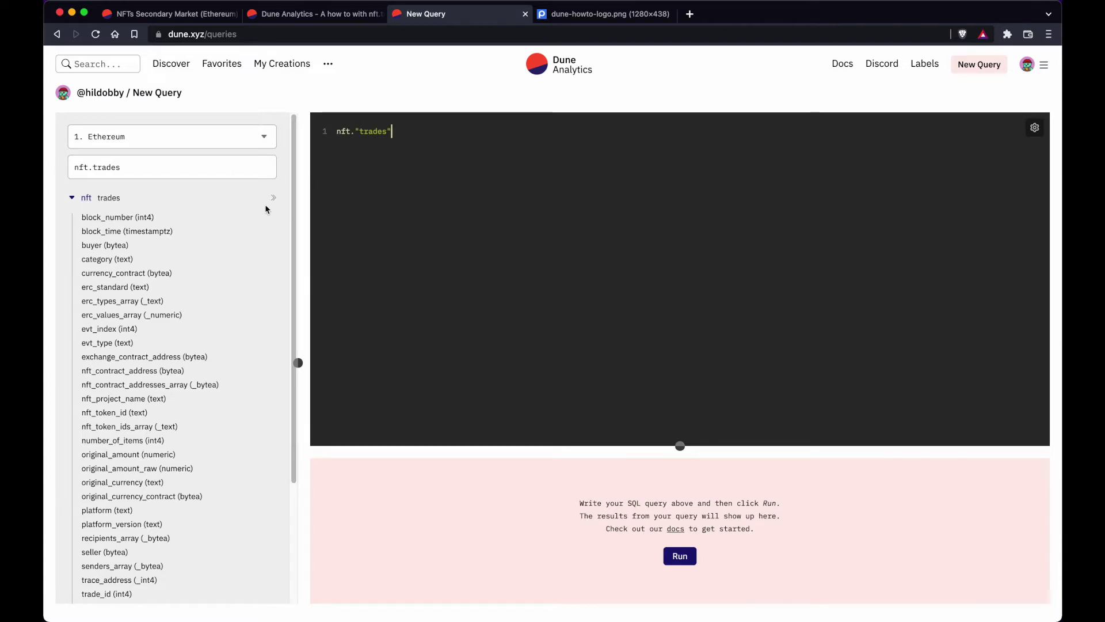
scroll(135, 464, down, 5)
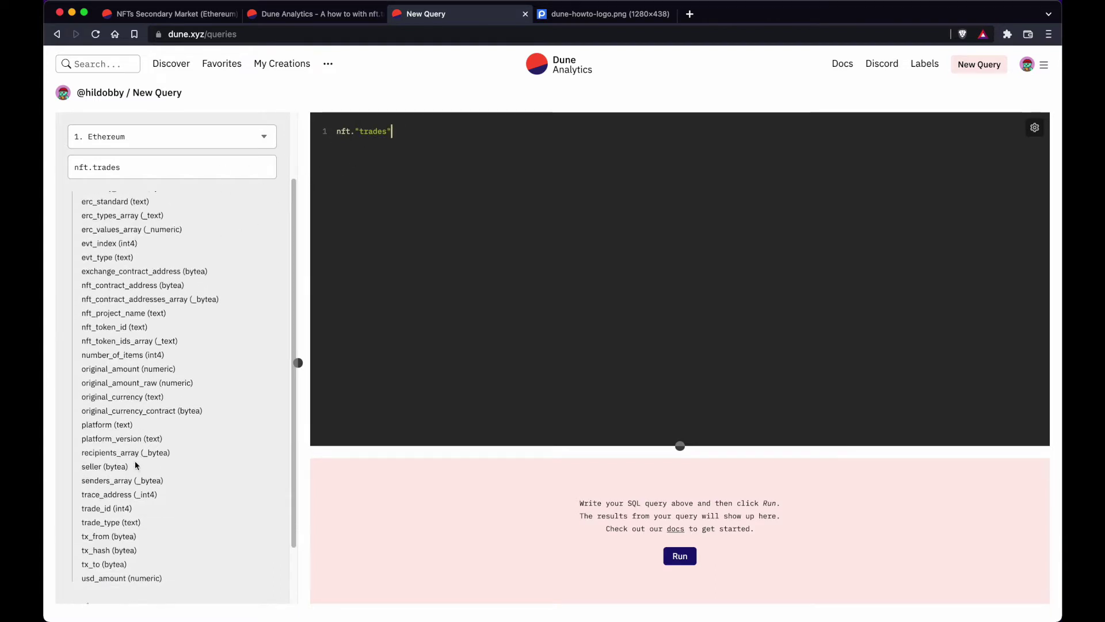
scroll(109, 450, up, 3)
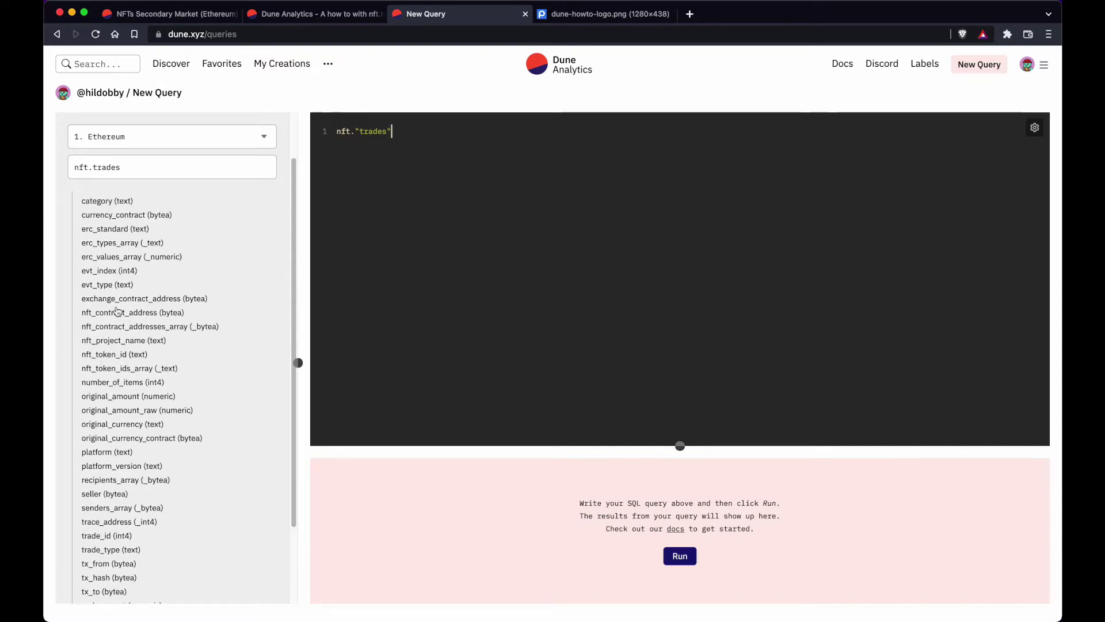
click(334, 132)
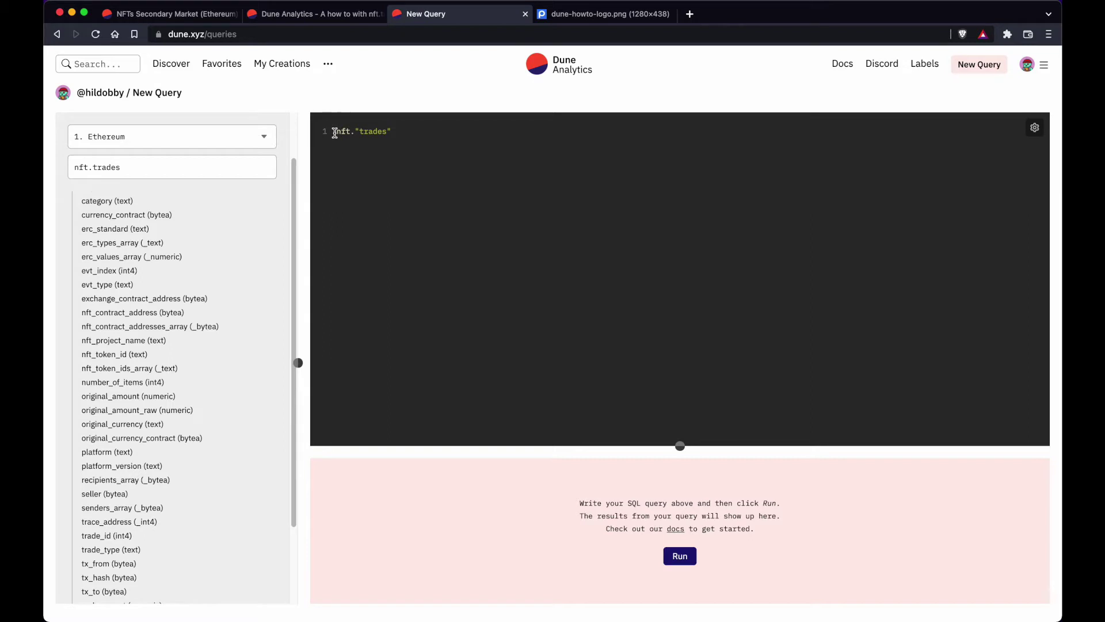
text(SELECT)
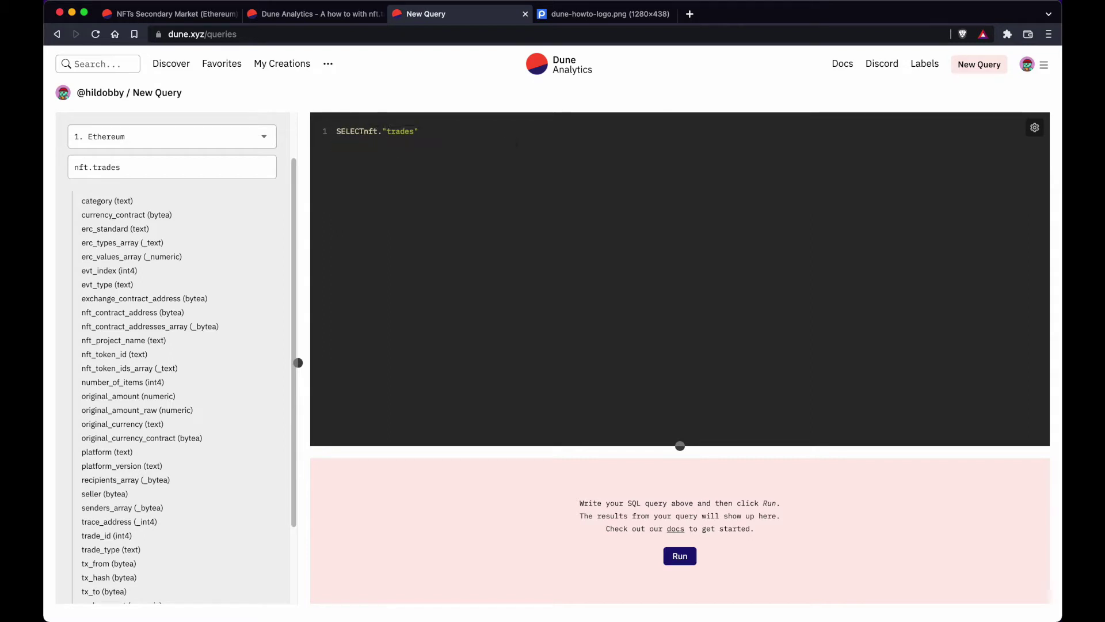
text( *)
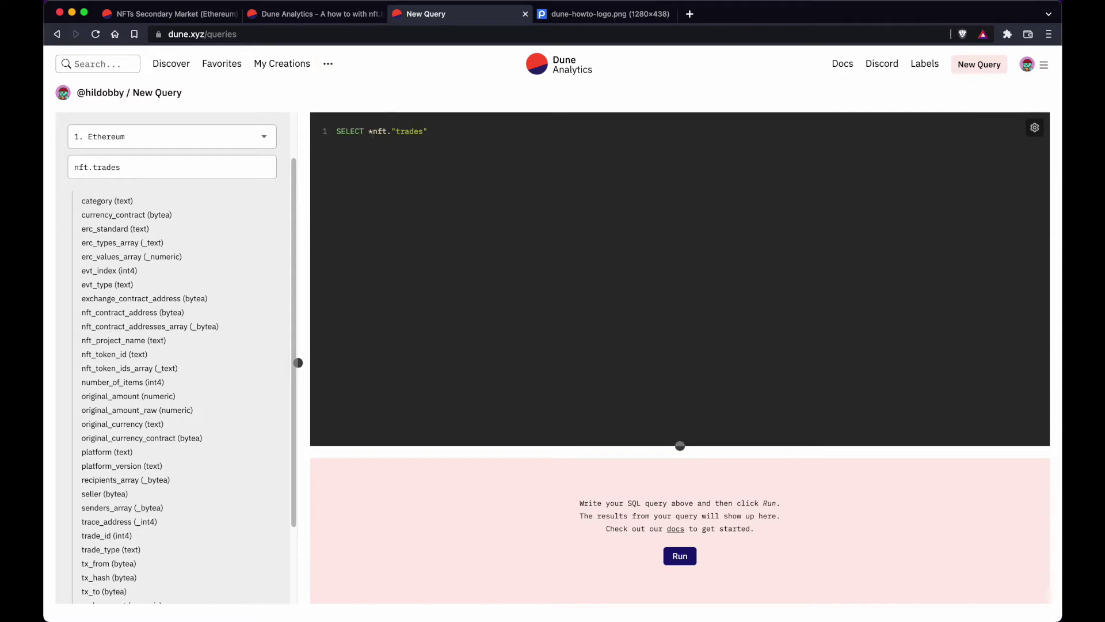
key(Return)
text(FROM)
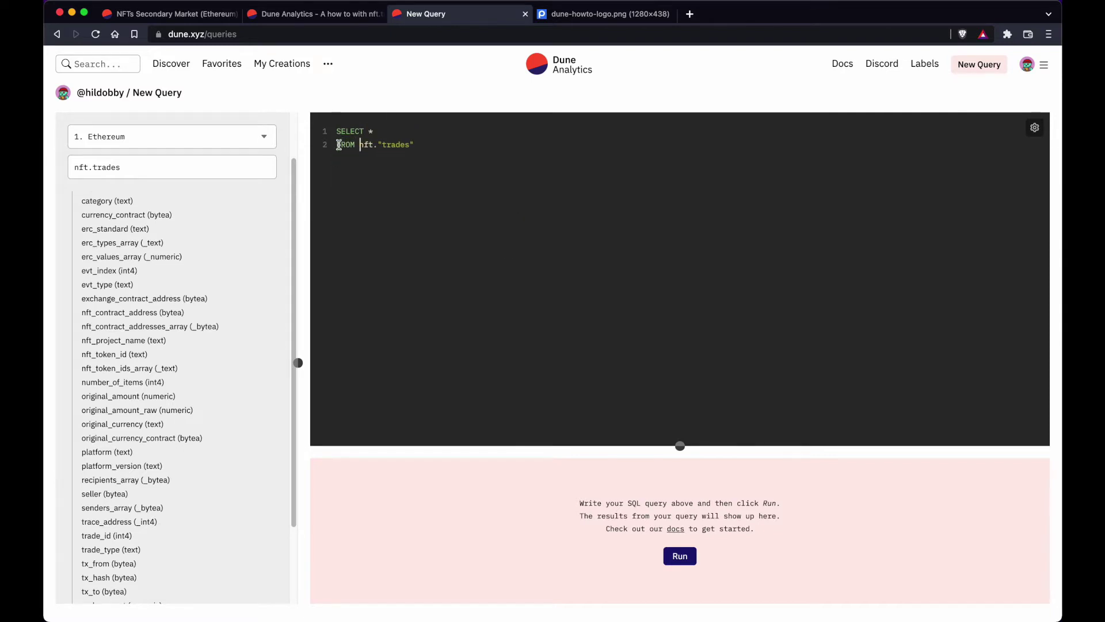
Add a LIMIT 100 line to the end of the query and run it
click(461, 146)
key(Return)
text(LIMIT 100)
click(680, 556)
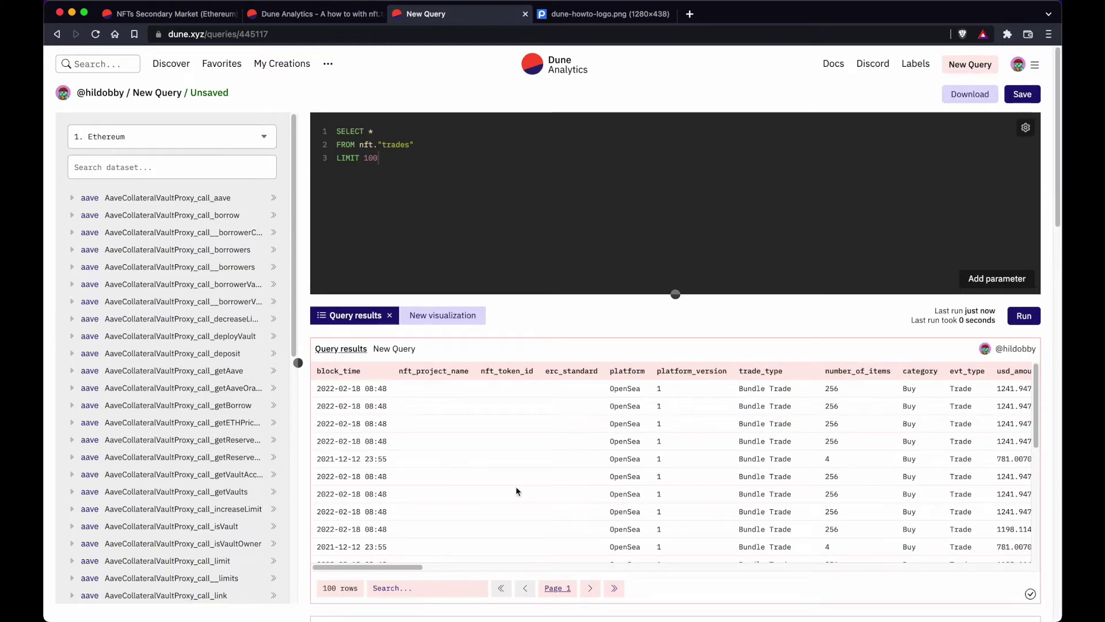
Check the returned rows and add ORDER BY block_number DESC above the LIMIT line
scroll(516, 506, down, 3)
scroll(516, 506, up, 3)
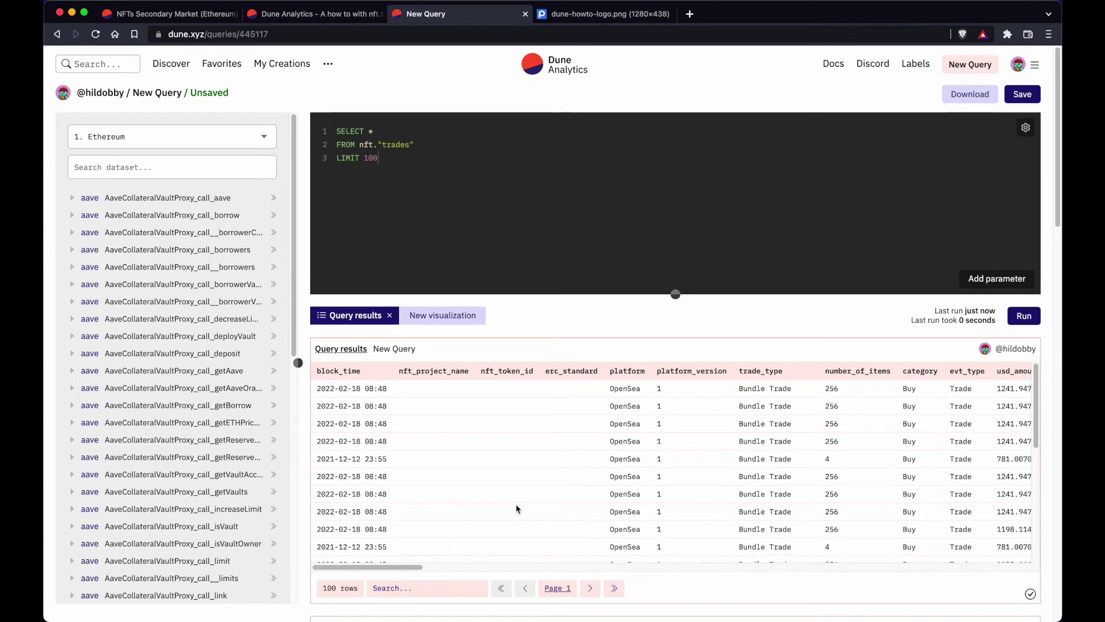
click(424, 209)
scroll(339, 522, down, 5)
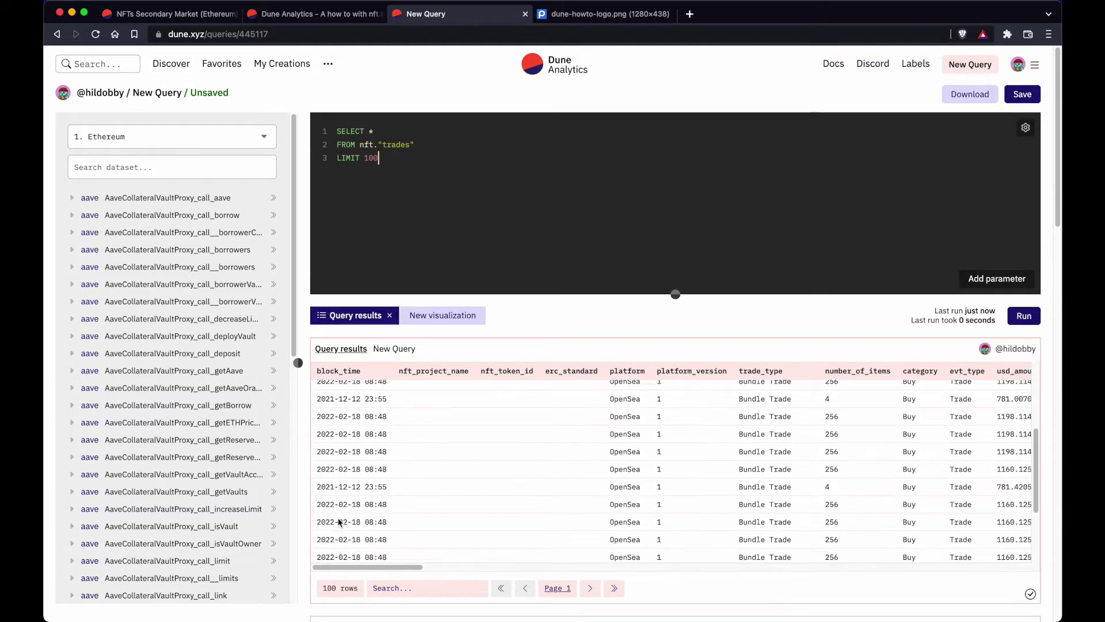
scroll(340, 522, down, 3)
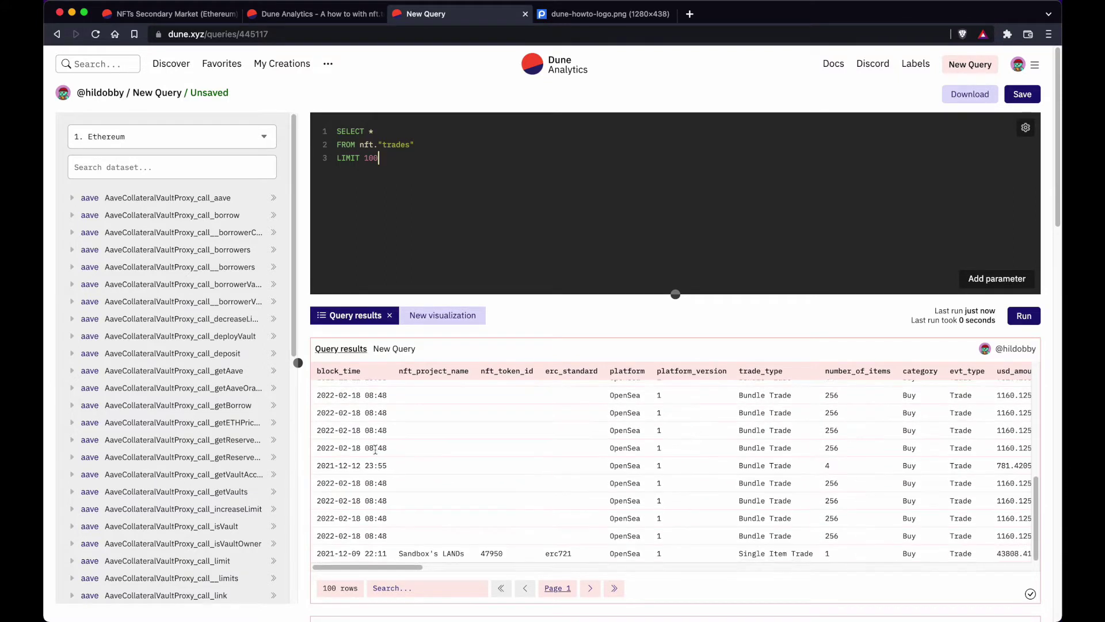
scroll(352, 529, up, 5)
click(447, 150)
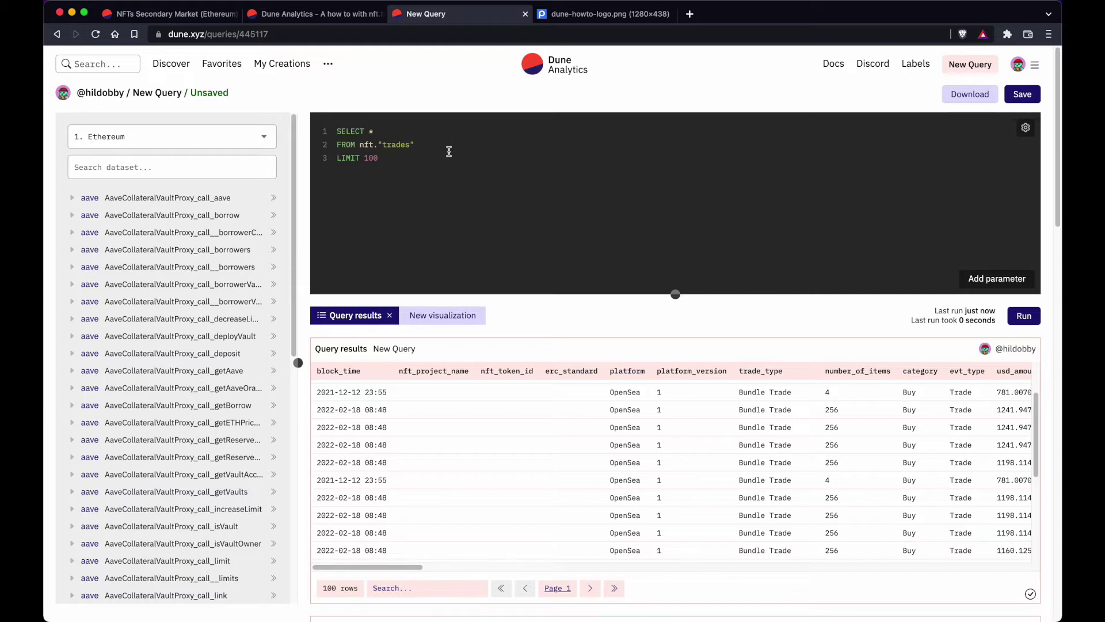
key(Return)
text(ORDE)
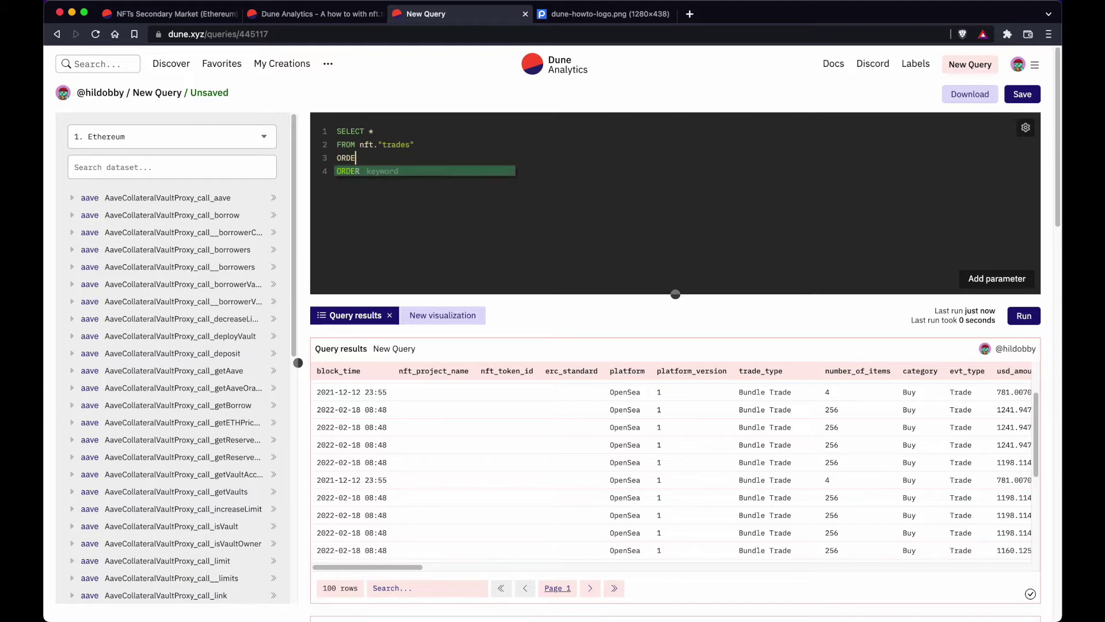
text(R)
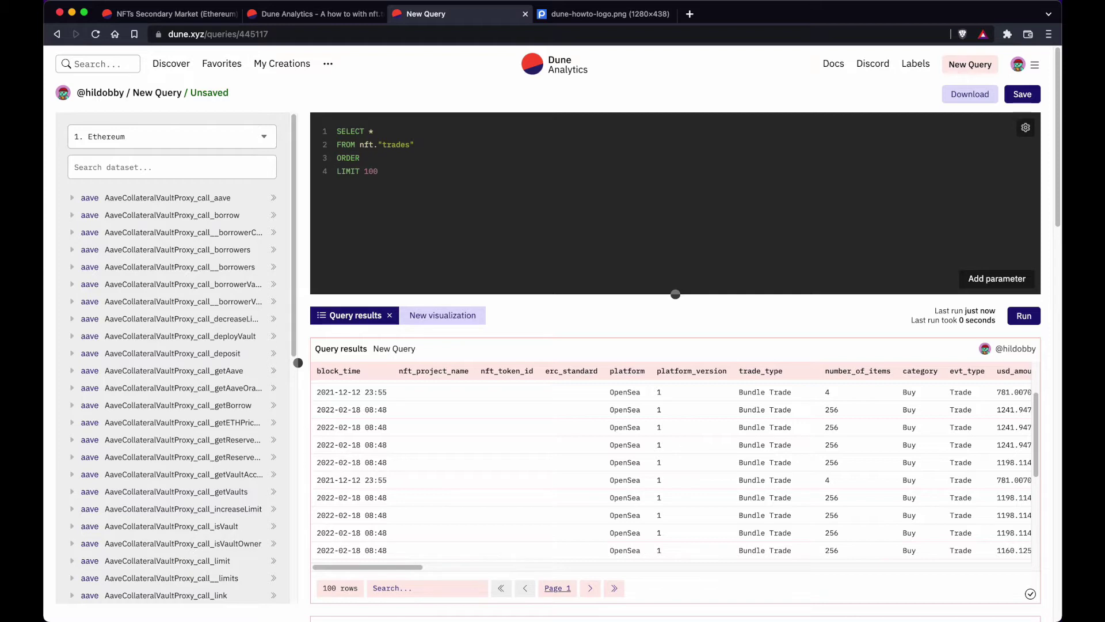
text( BY block_number)
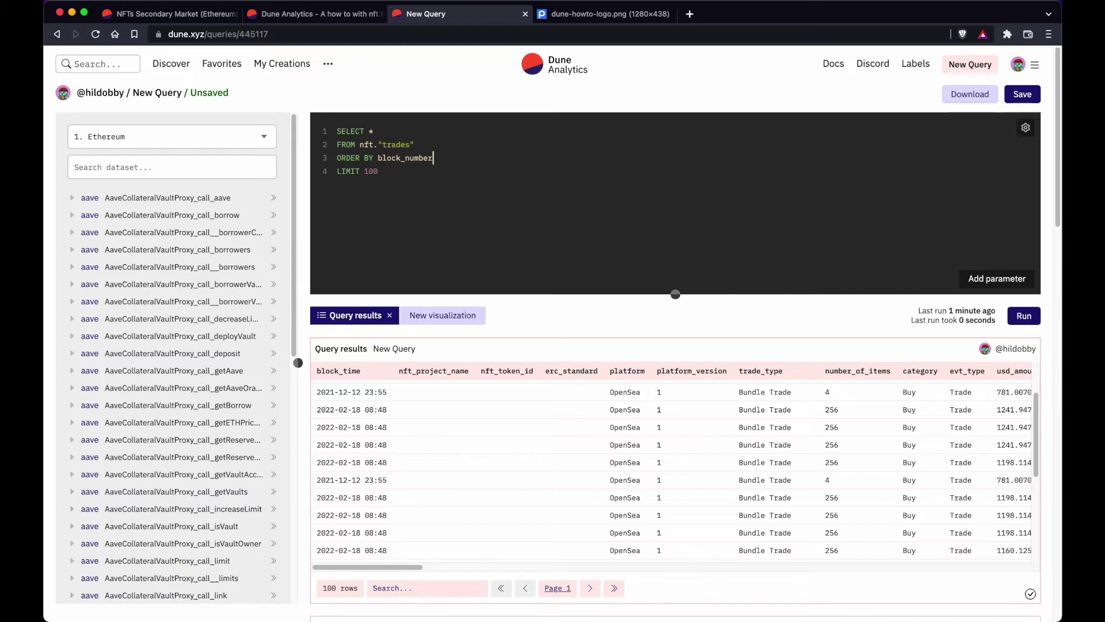
text(DESC)
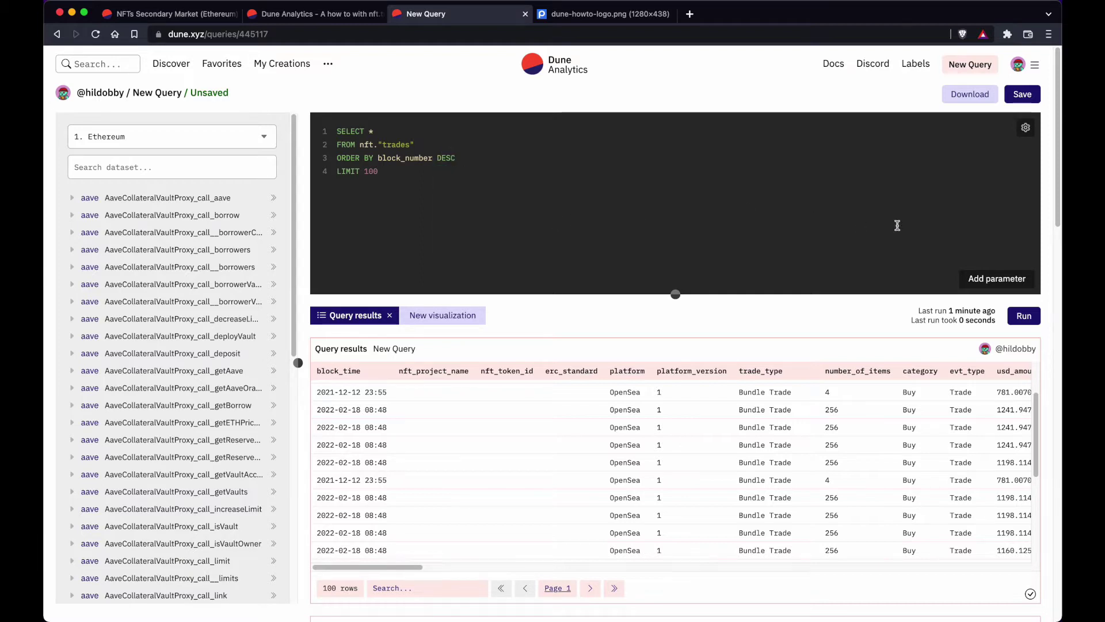
Run the sorted query and examine the returned trades, including the token, platform and trade type columns
click(1030, 318)
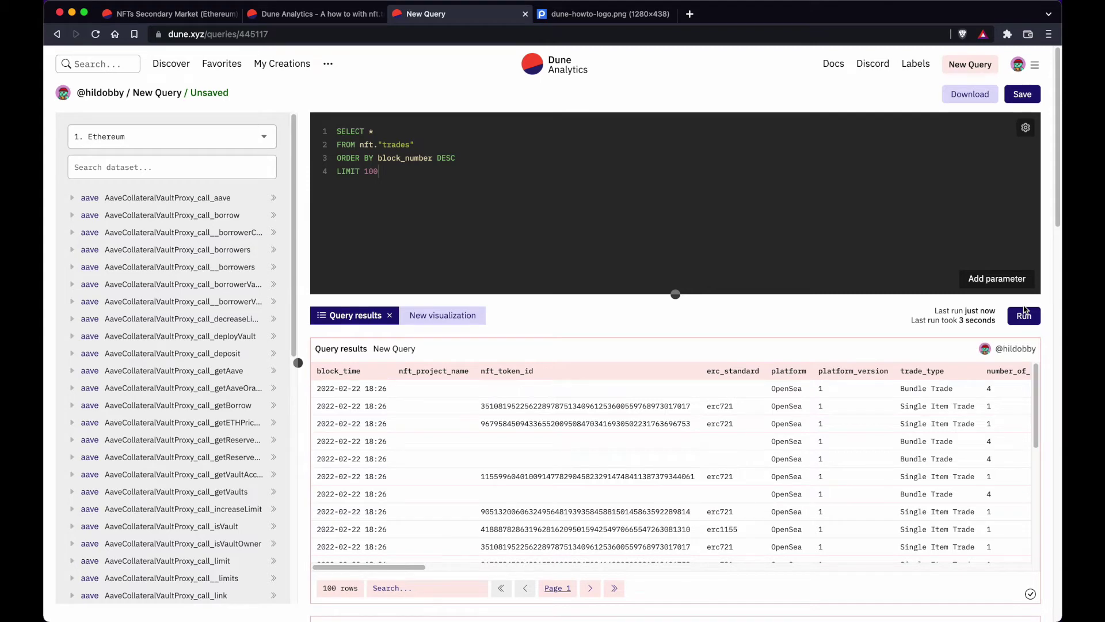
scroll(634, 405, down, 3)
scroll(634, 405, up, 3)
drag(396, 568, 374, 584)
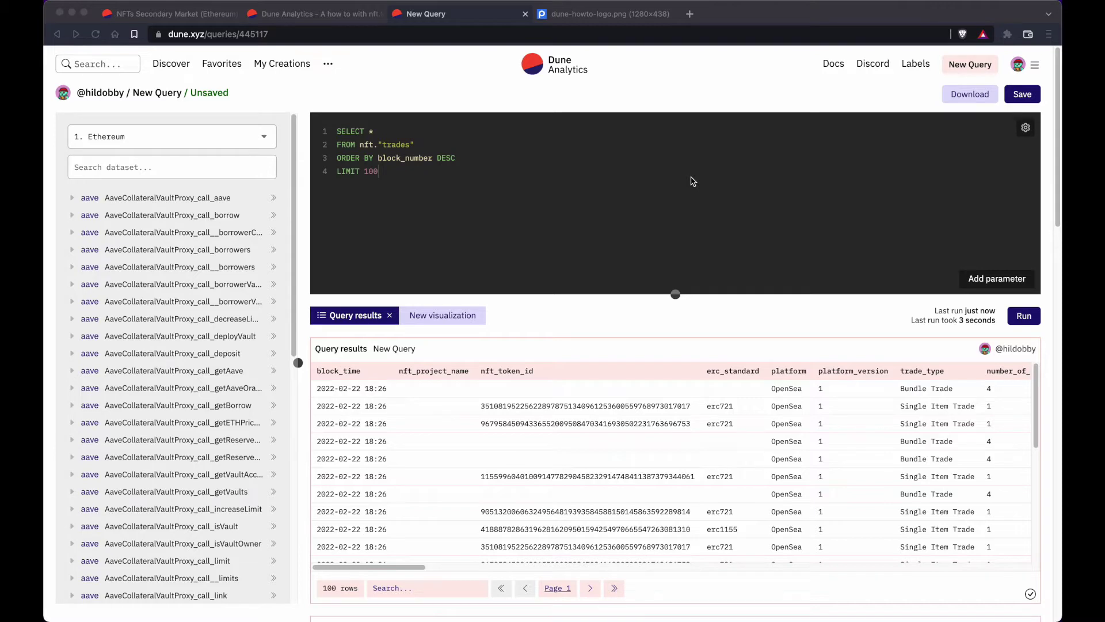
click(401, 573)
scroll(400, 568, right, 5)
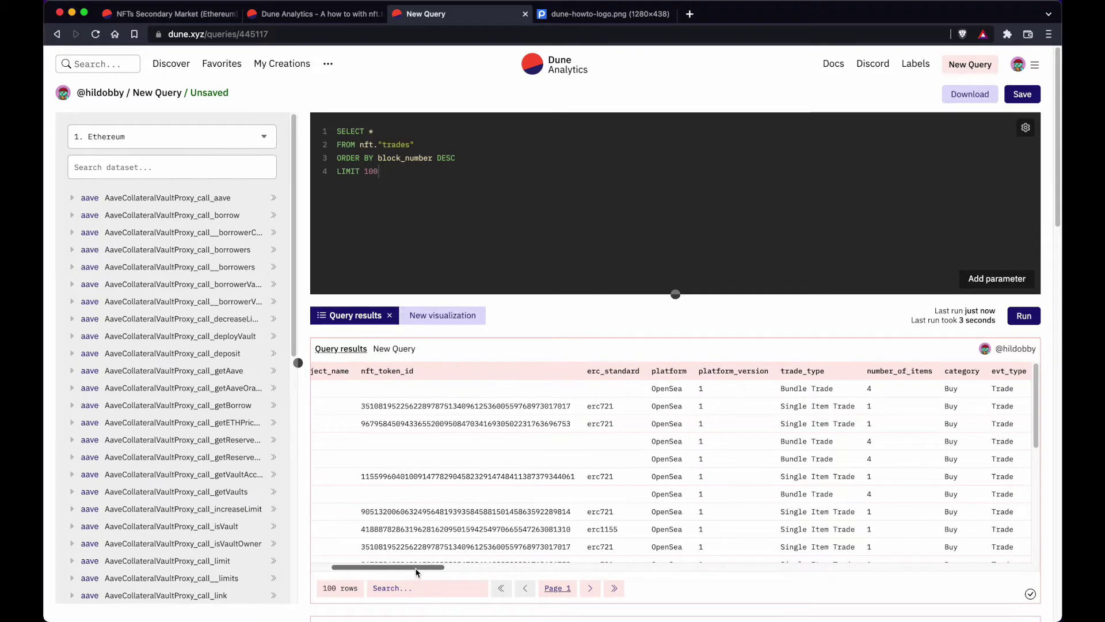
scroll(659, 494, down, 10)
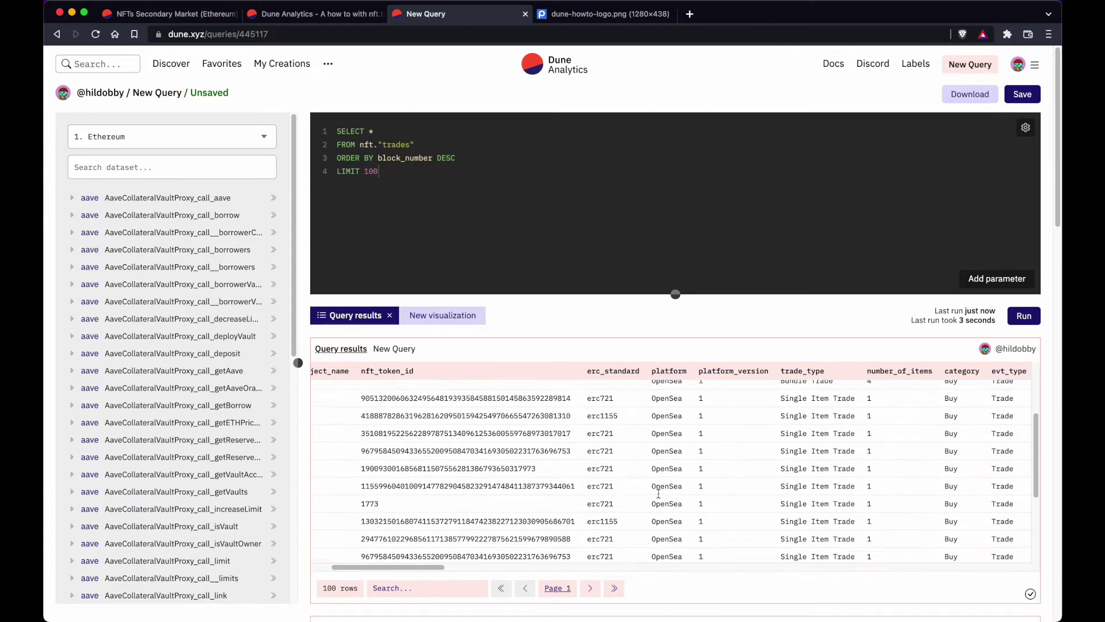
scroll(660, 497, up, 10)
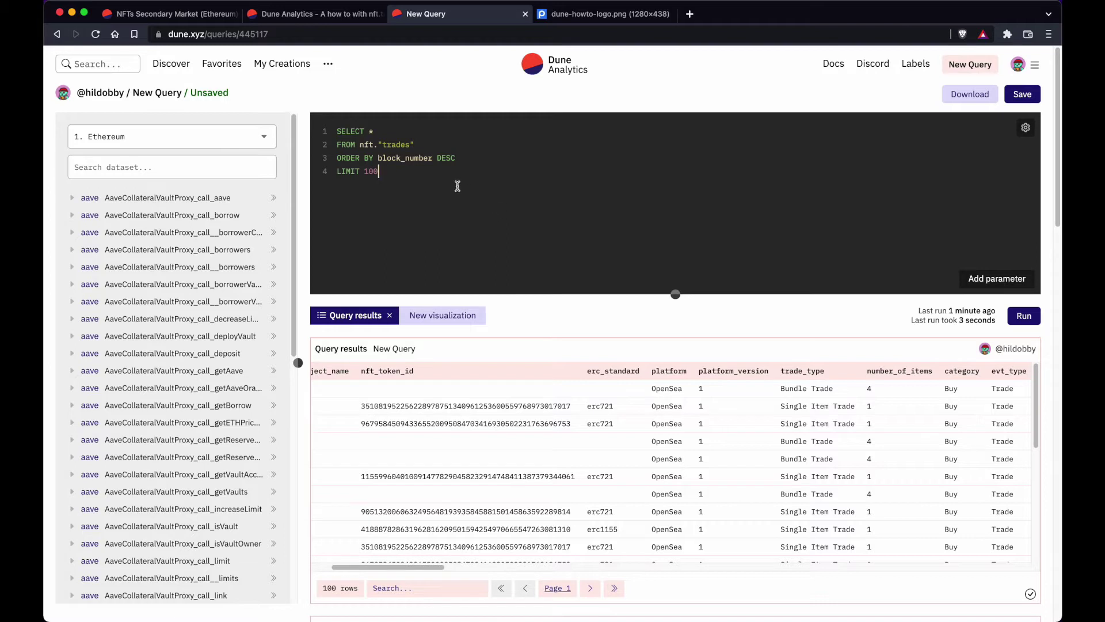
Remove the ORDER BY and LIMIT lines from the query
drag(432, 171, 428, 145)
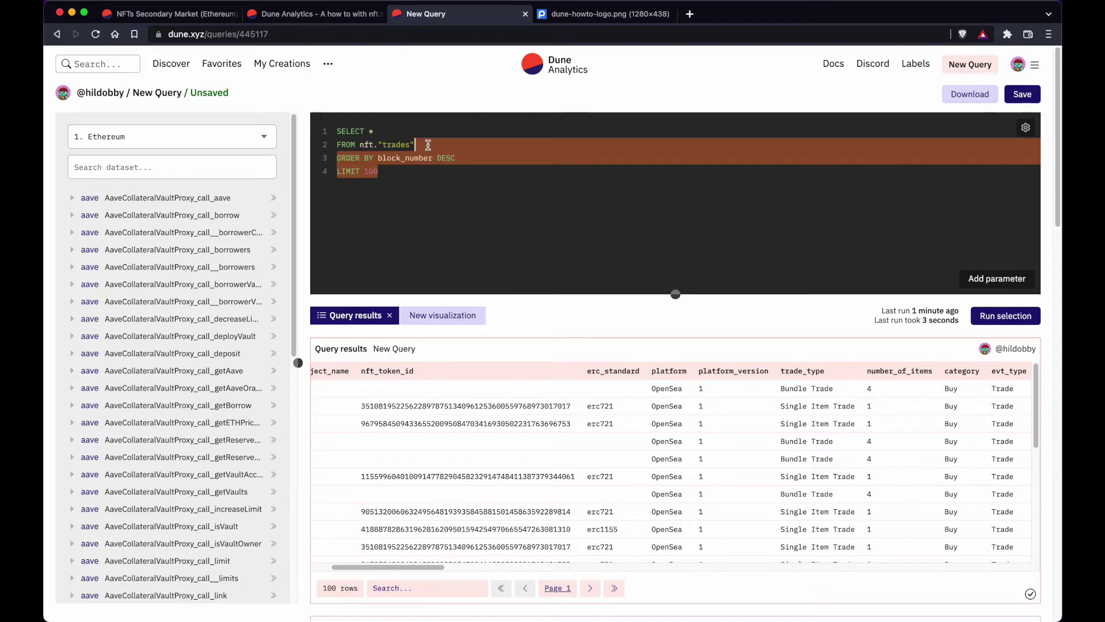
click(339, 156)
drag(391, 171, 420, 145)
key(BackSpace)
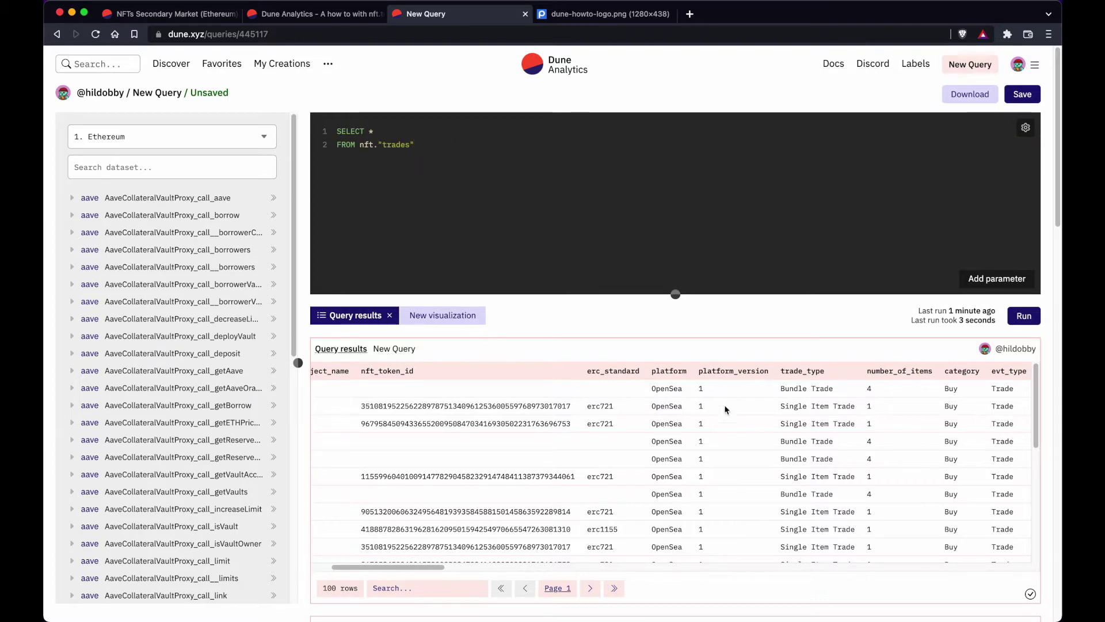
Replace the asterisk in the SELECT line with distinct platform and run the query
key(BackSpace)
text(distinct platform)
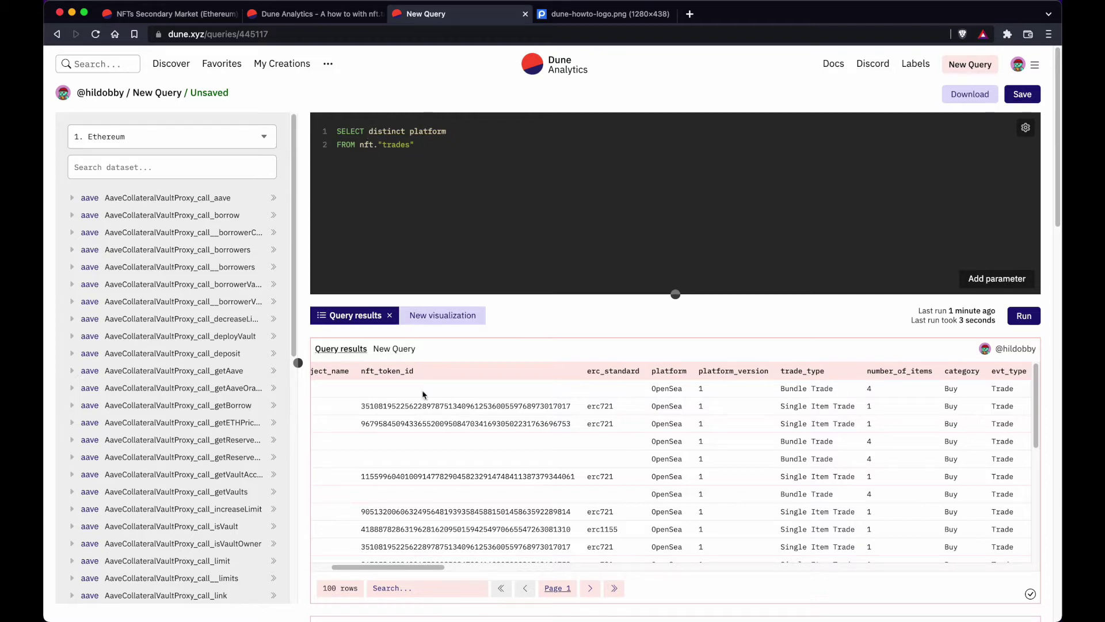
drag(367, 131, 406, 132)
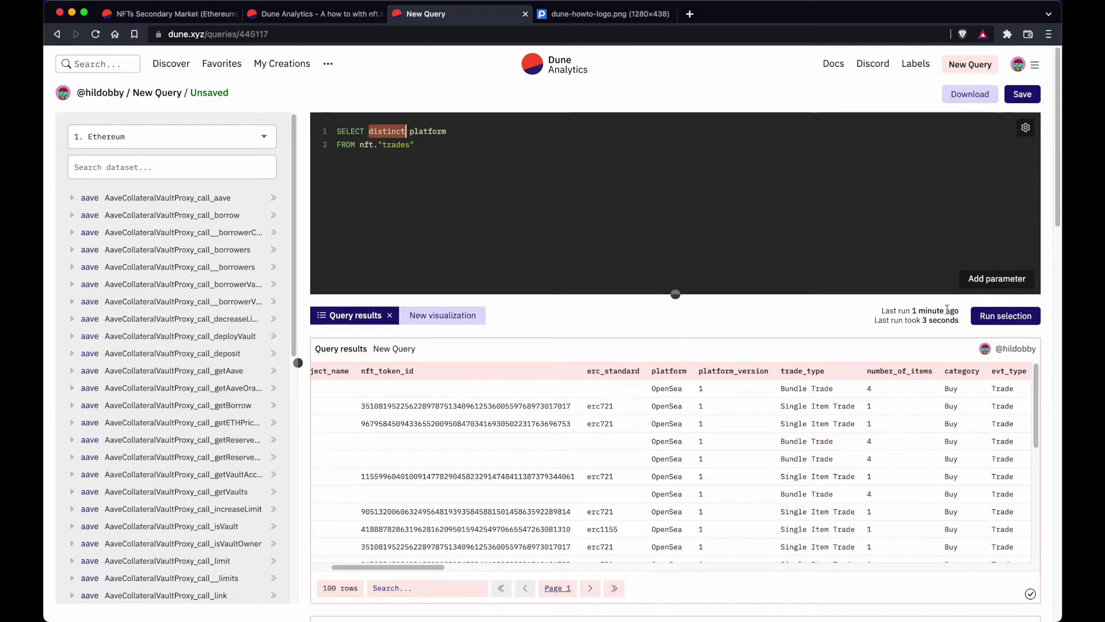
click(883, 258)
click(1022, 323)
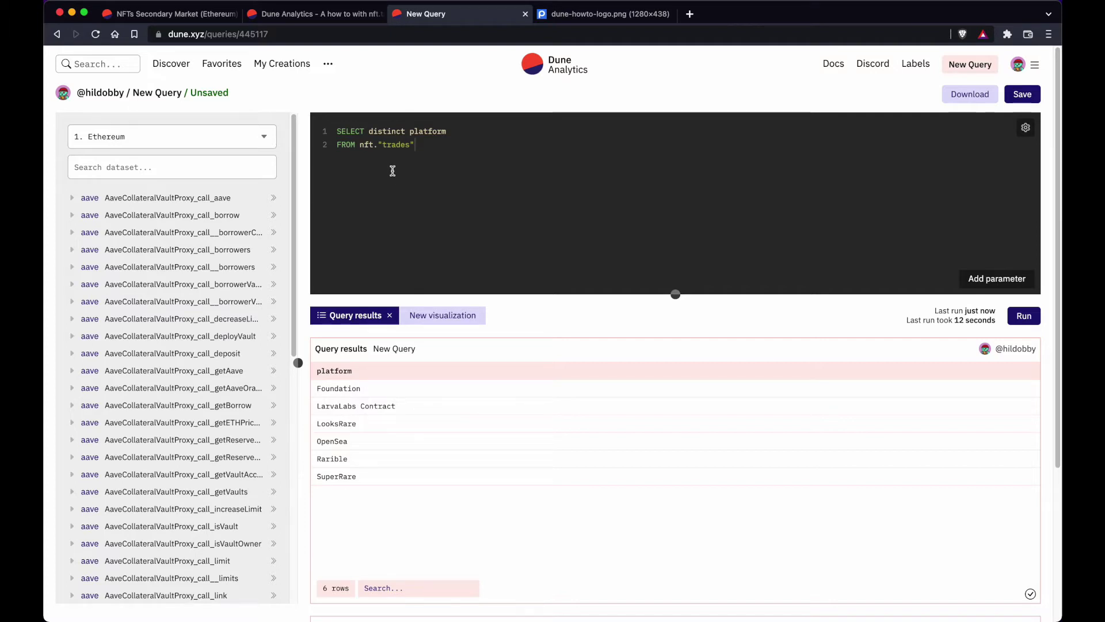
key(super+Tab)
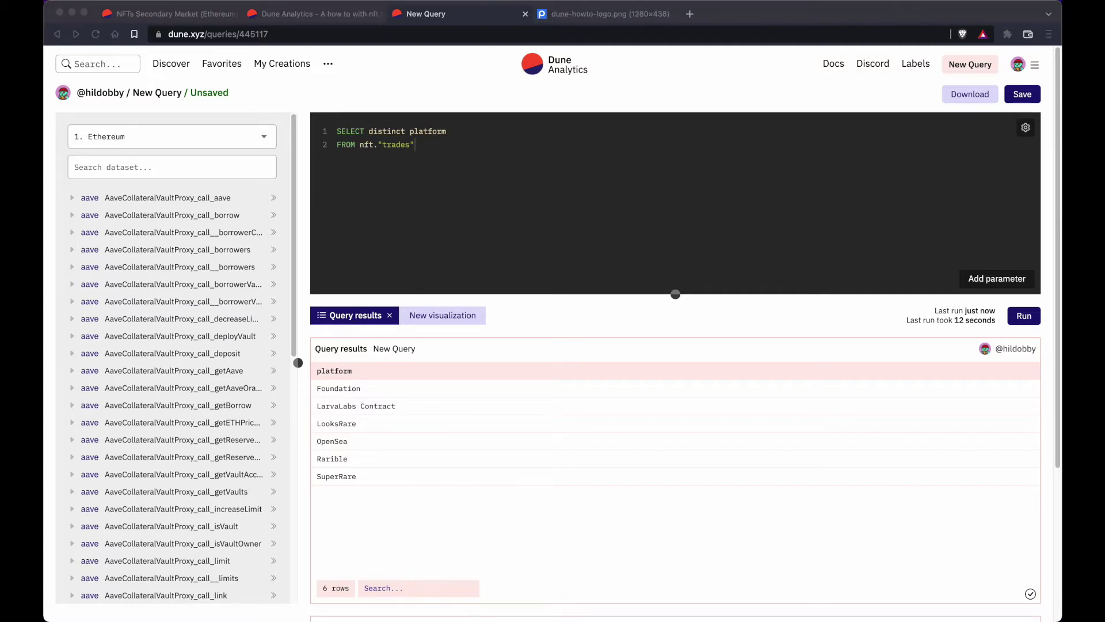
click(487, 160)
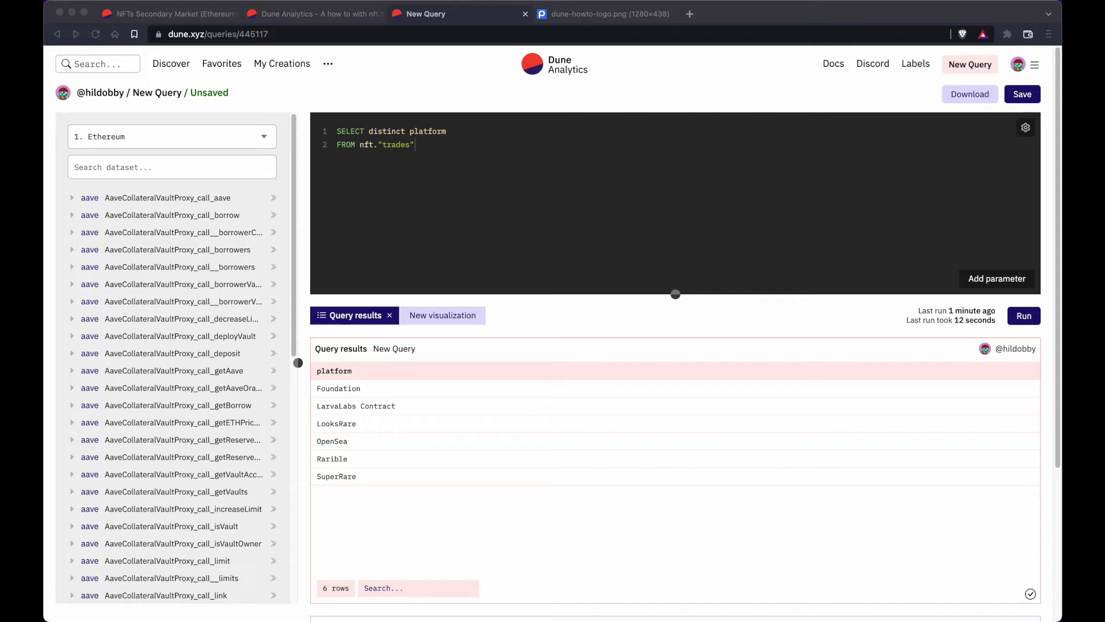
click(614, 247)
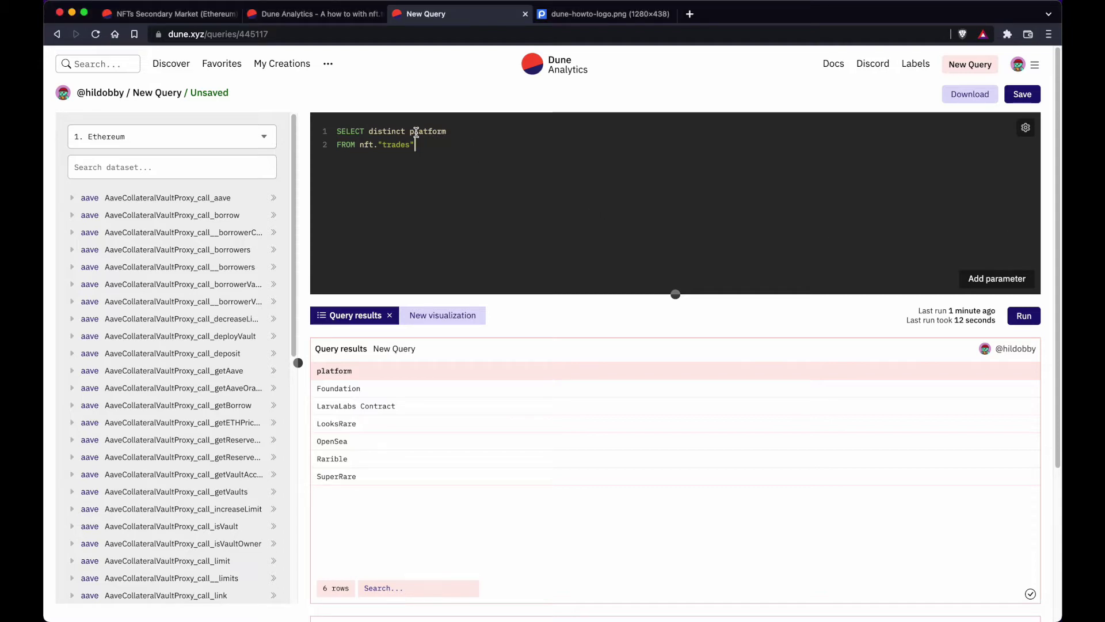
Replace distinct platform in the SELECT line with date_trunc('day', block_time)
drag(368, 132, 481, 131)
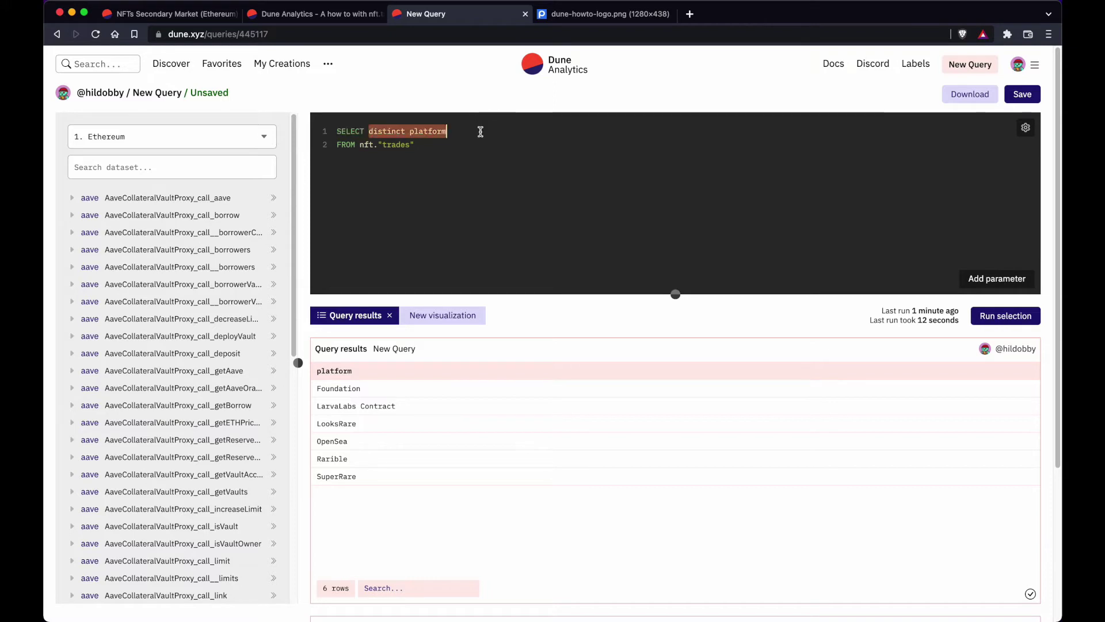
key(BackSpace)
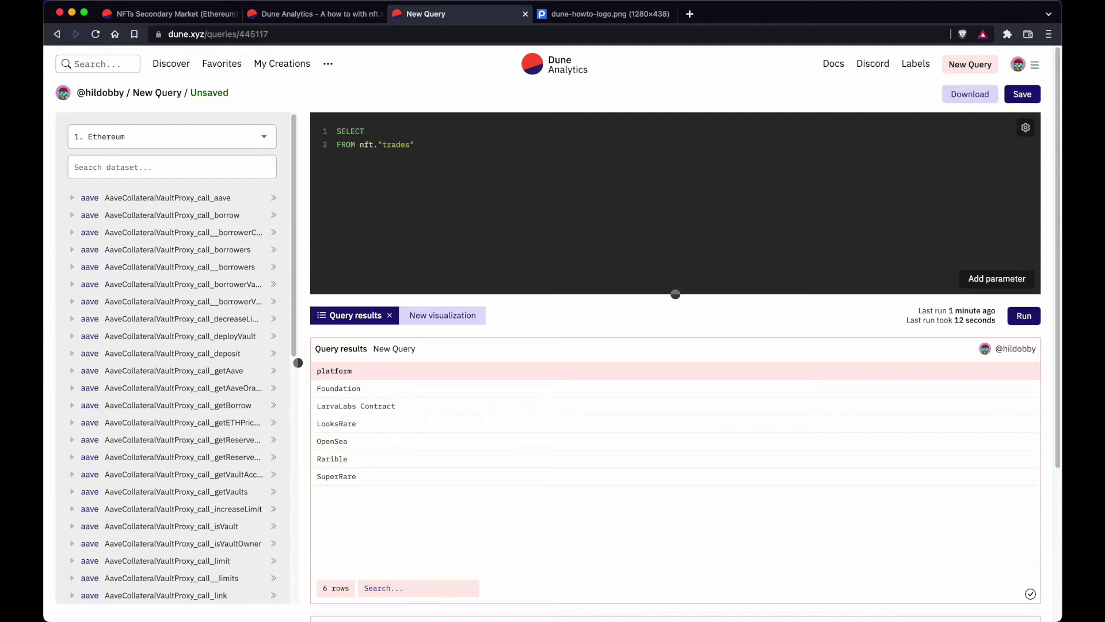
text(date)
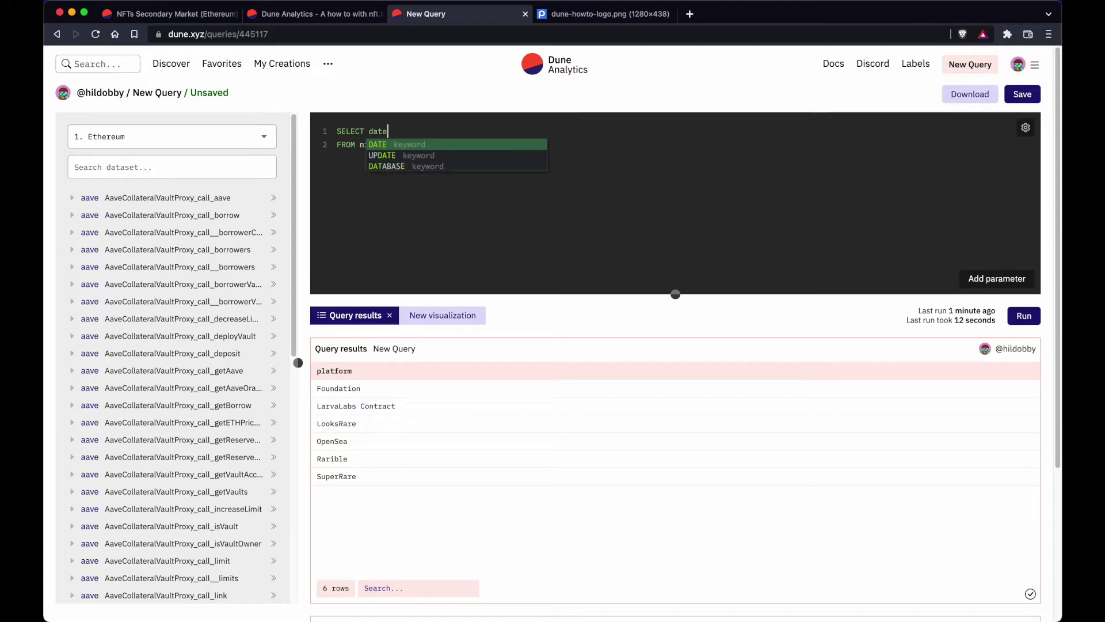
text(_t)
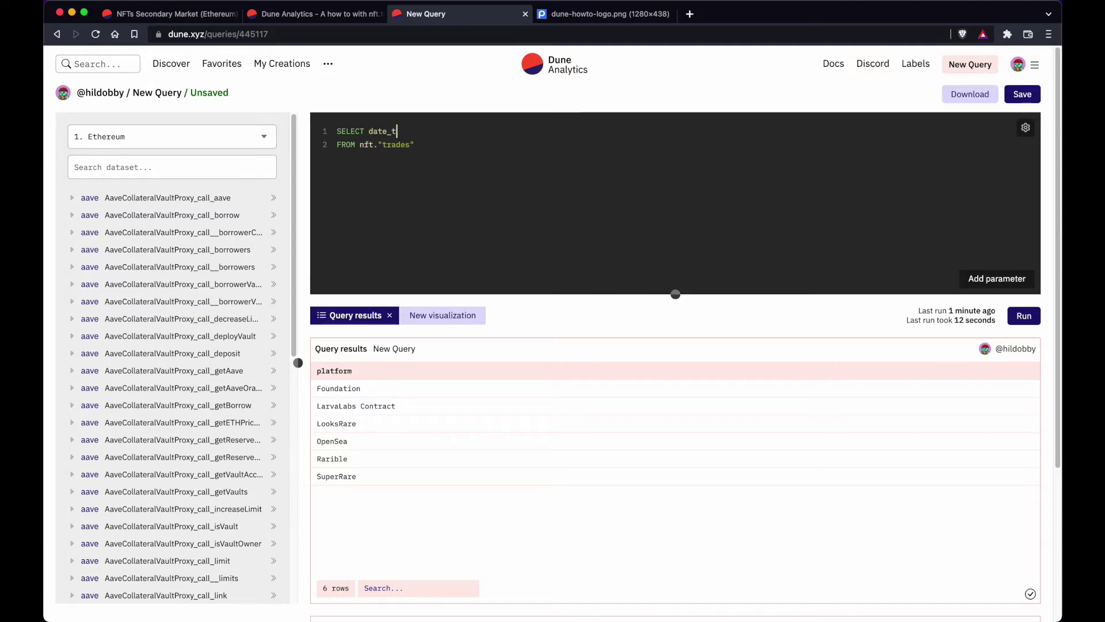
text(runc('day)
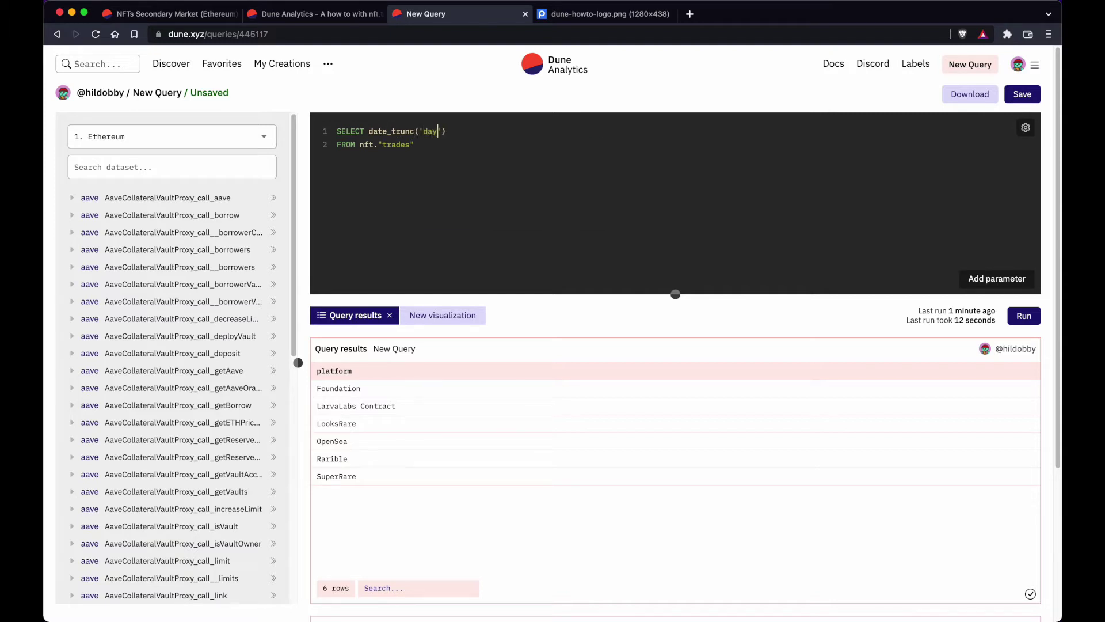
text(')
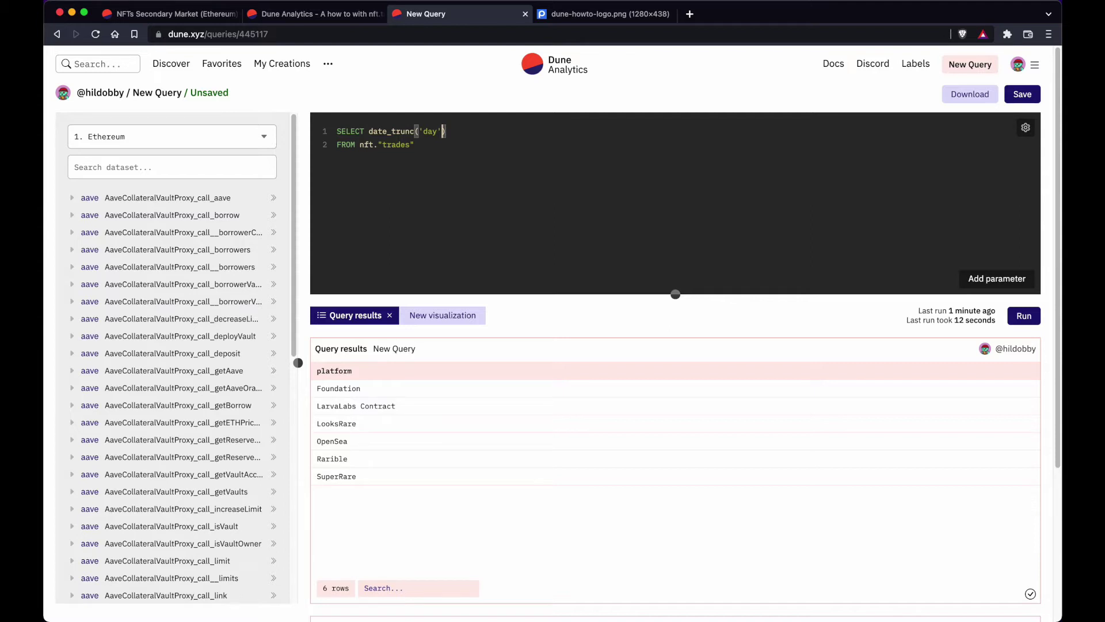
text(, block_time)
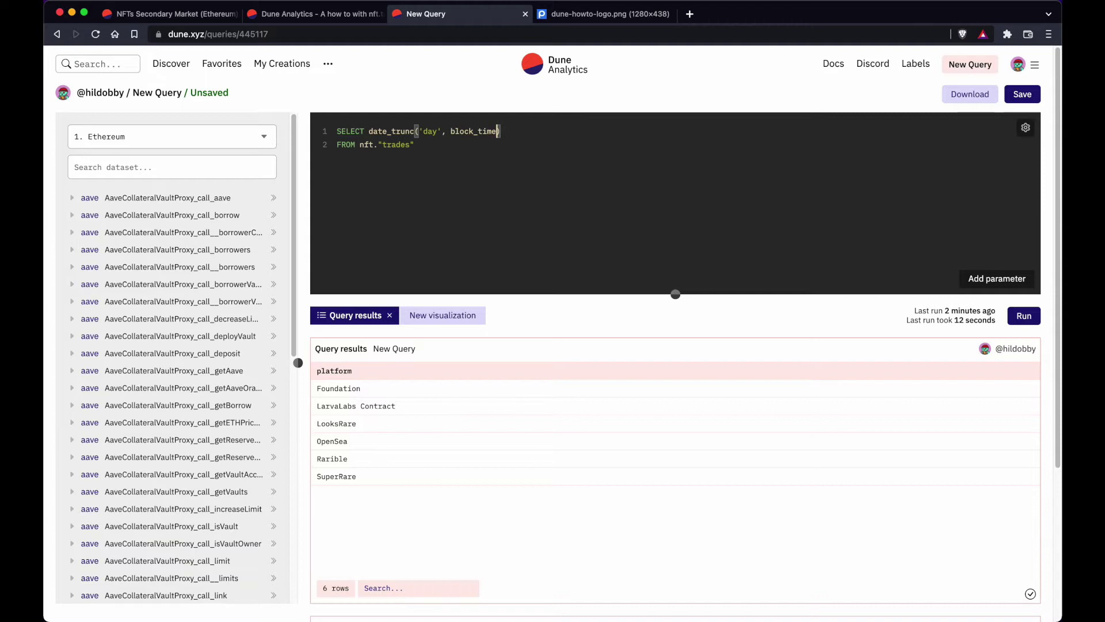
Search the datasets for nft."trades", expand the trades table and examine its column names and types
drag(414, 144, 361, 144)
key(super+c)
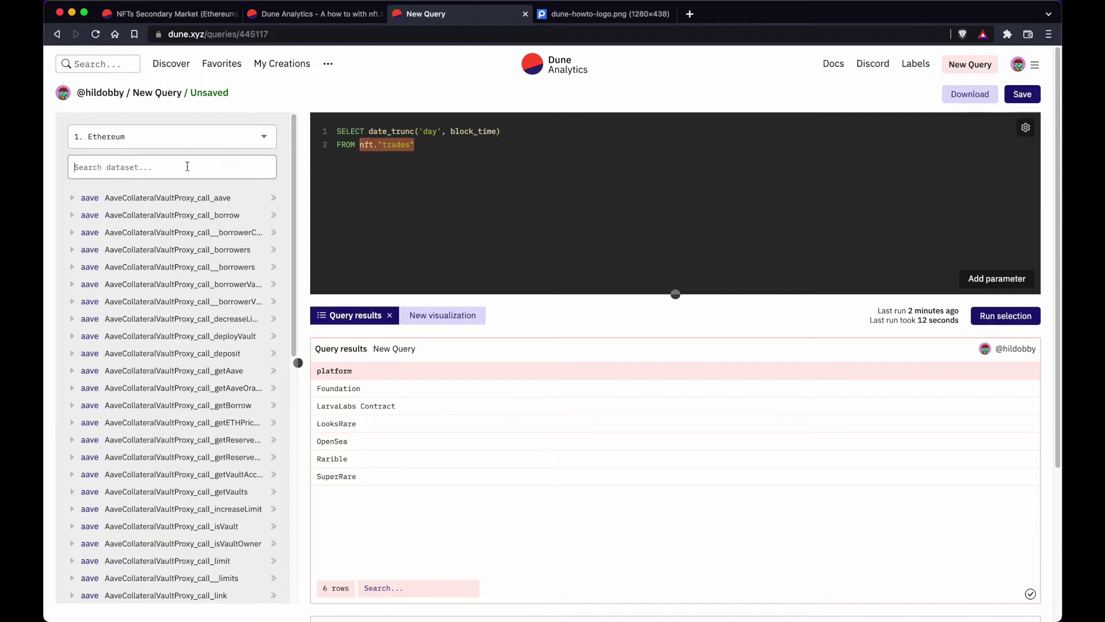
click(183, 168)
key(super+v)
click(145, 197)
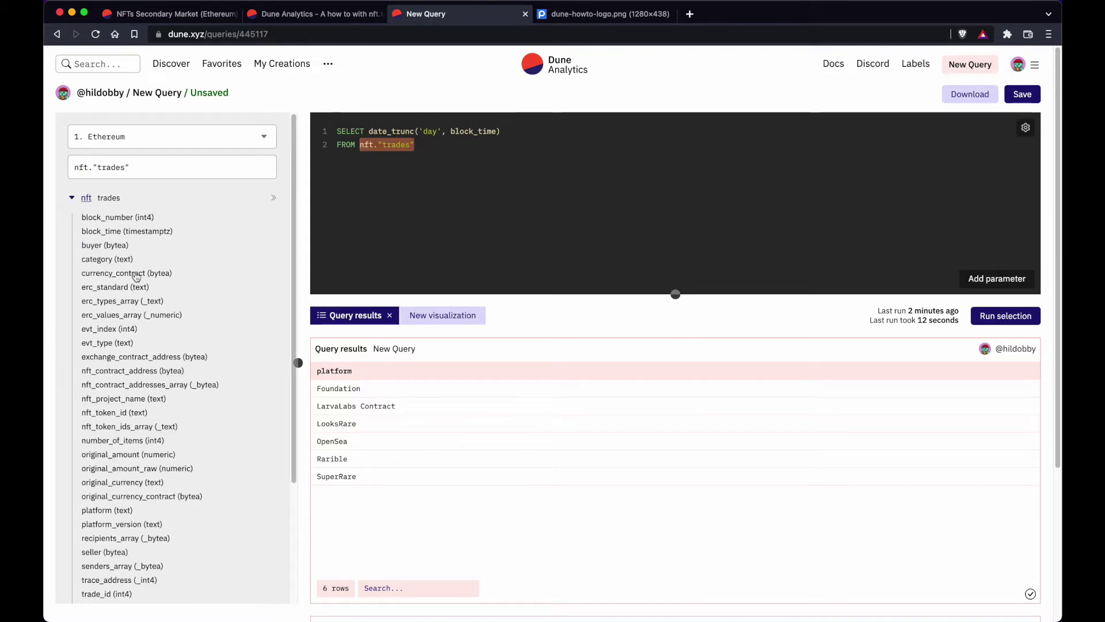
scroll(138, 450, down, 5)
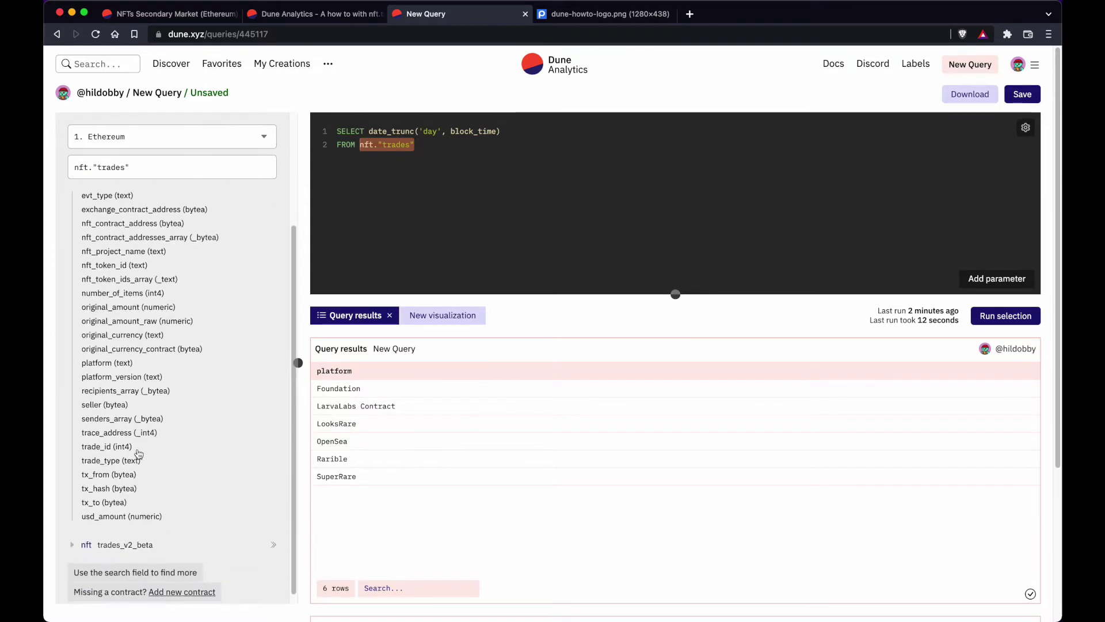
scroll(125, 425, up, 2)
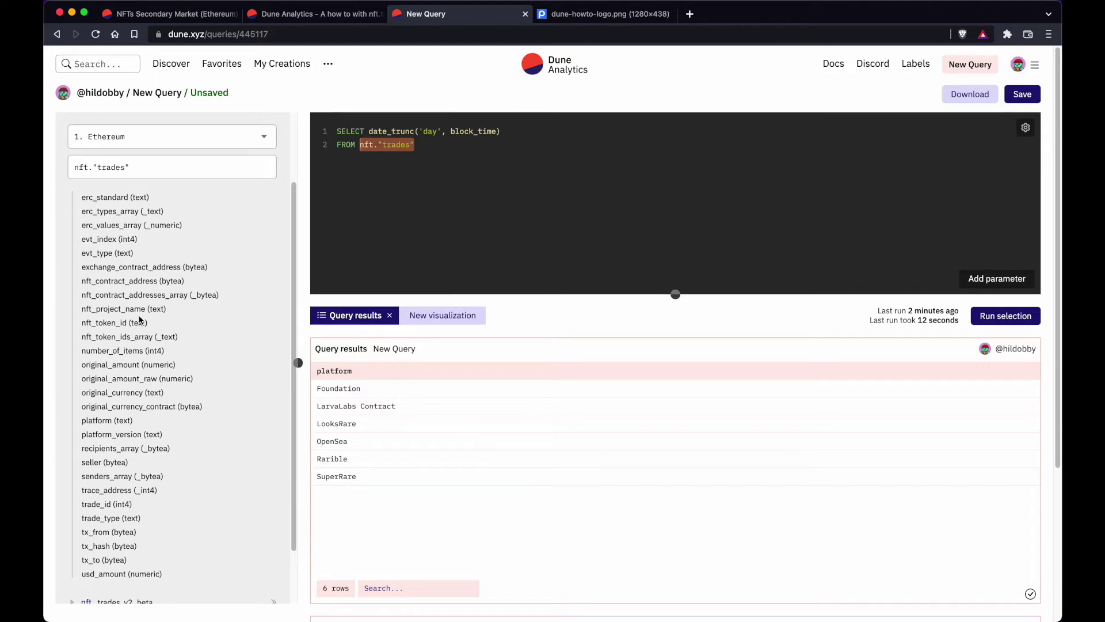
scroll(139, 320, up, 3)
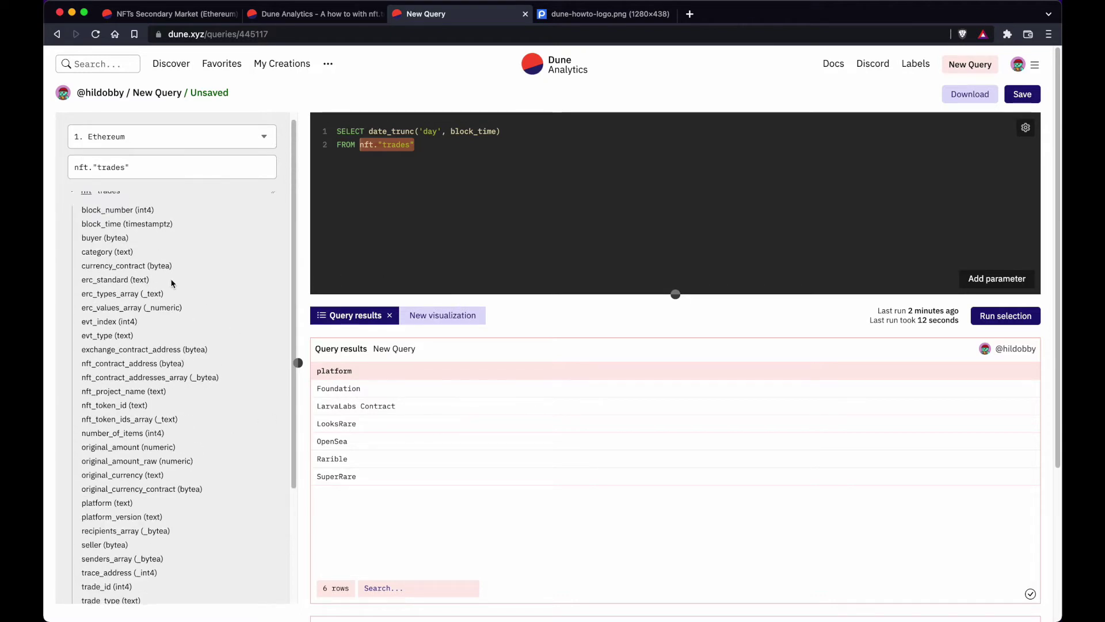
scroll(119, 241, up, 1)
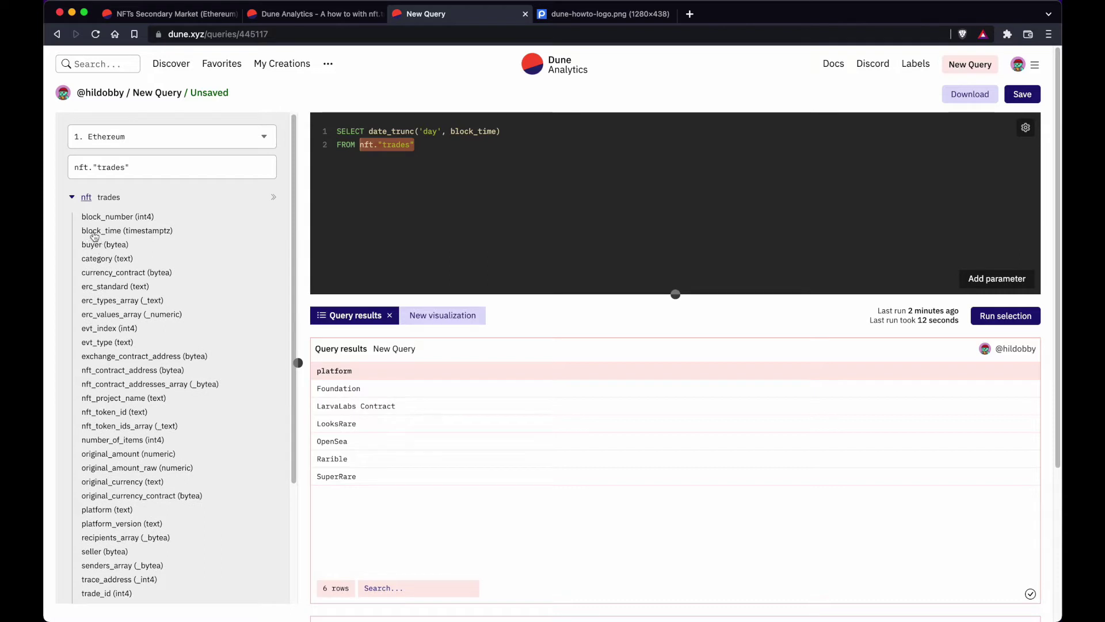
Alias the date_trunc column AS "Date" with a trailing comma and add an empty line below it
click(418, 191)
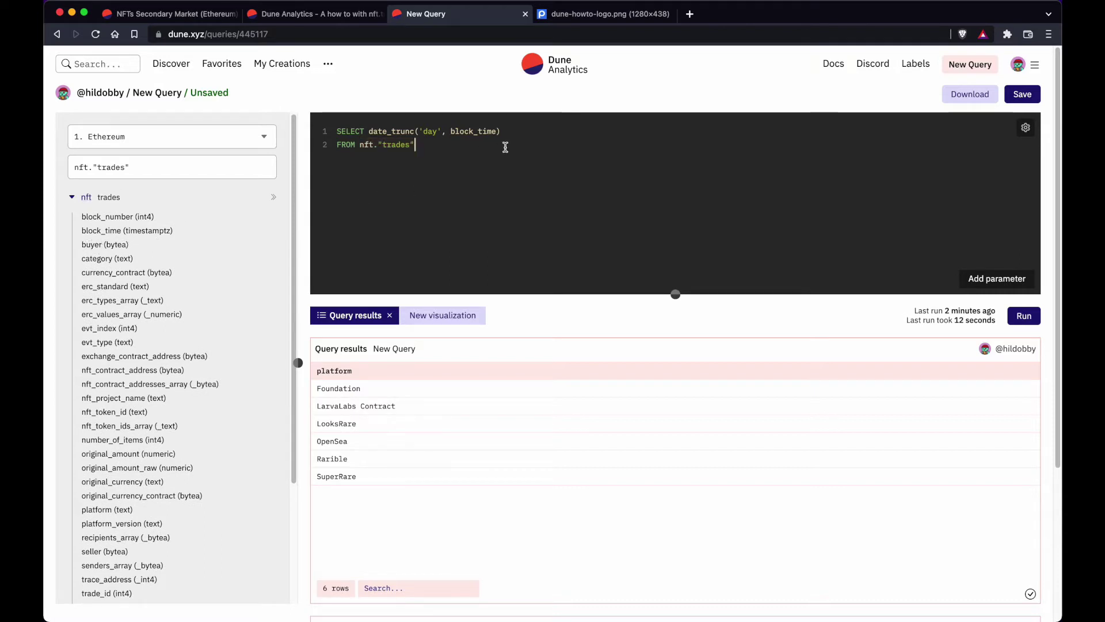
click(543, 136)
text(AS )
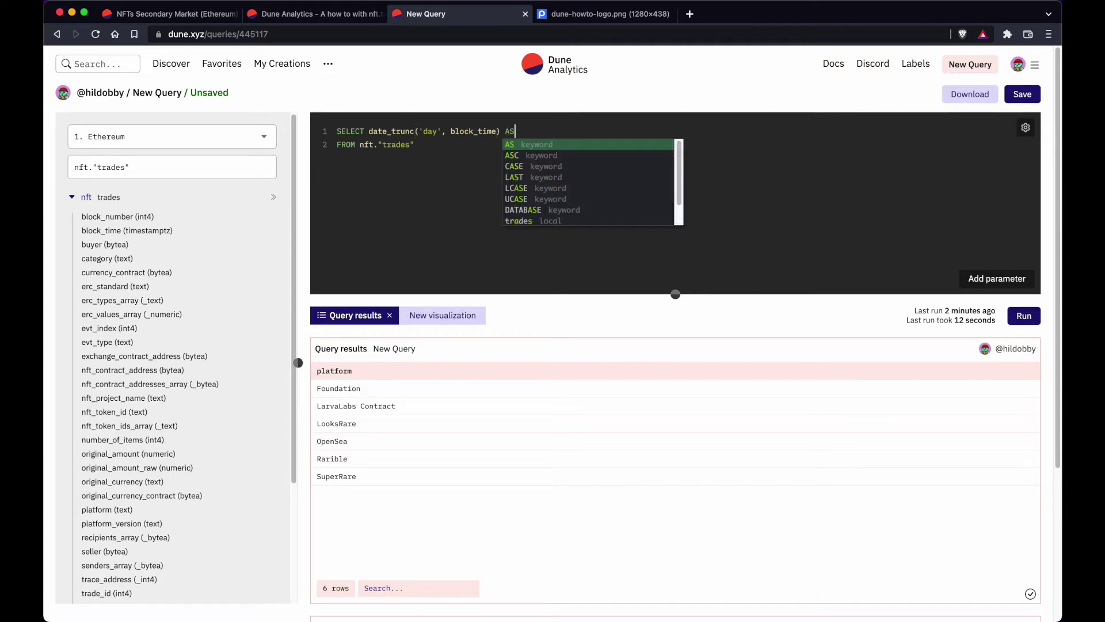
text("Date",)
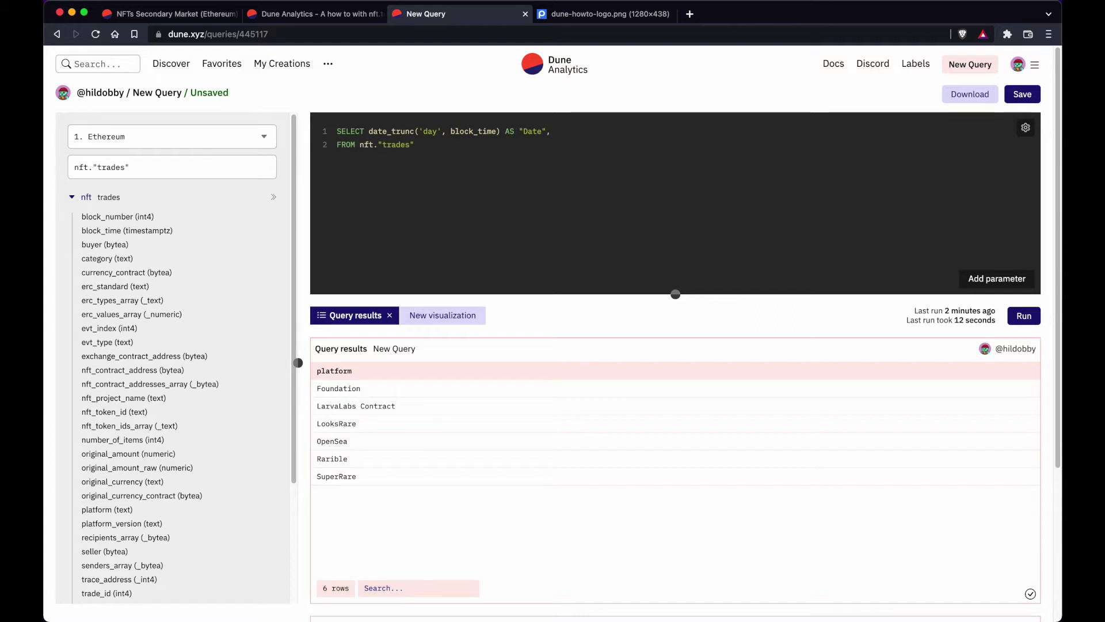
key(Return)
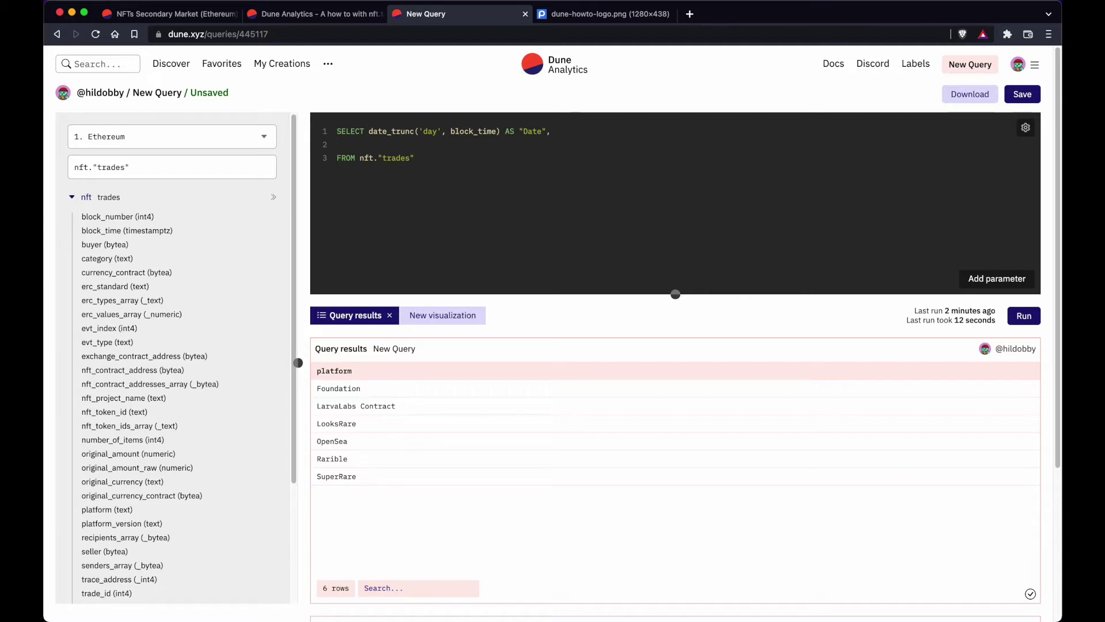
Add a GROUP BY "Date" line below the FROM line
click(569, 159)
key(Return)
text(GROUP)
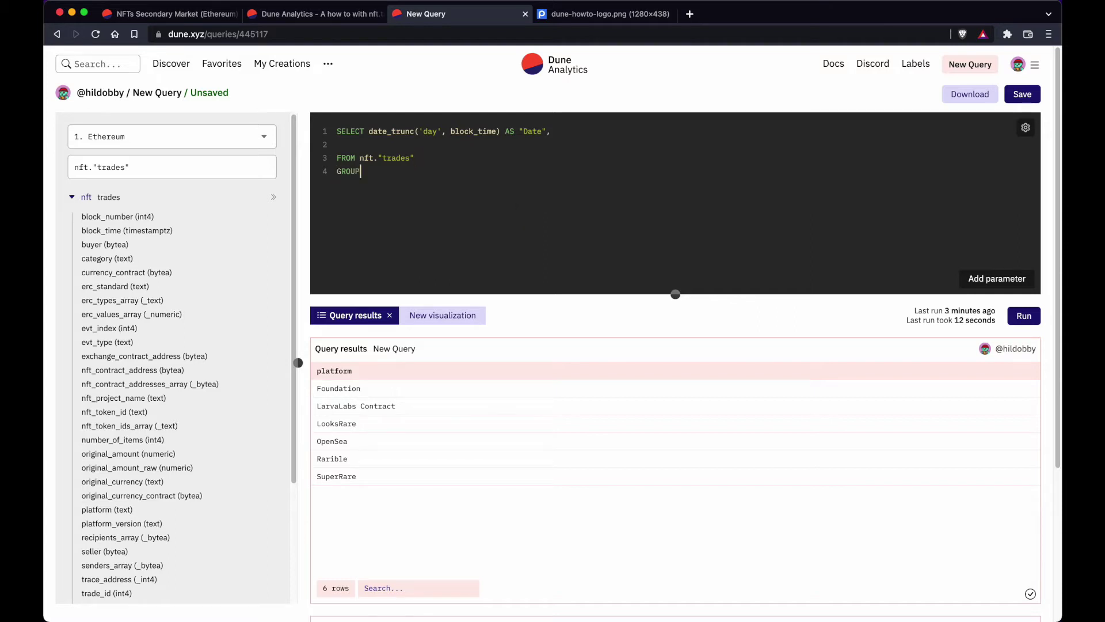
text( BY )
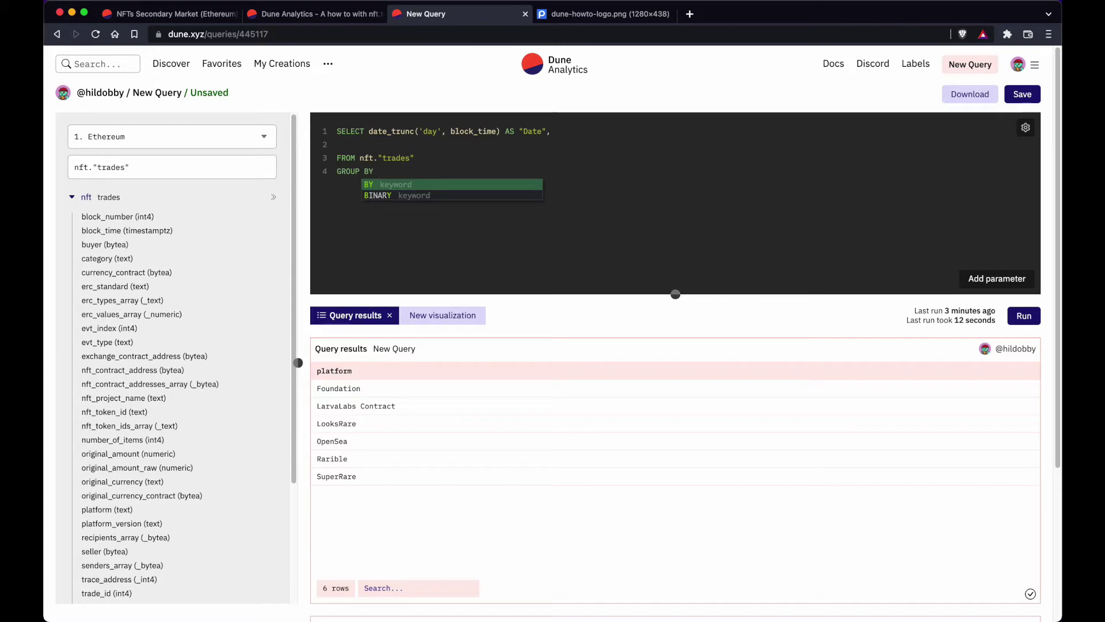
text(dat)
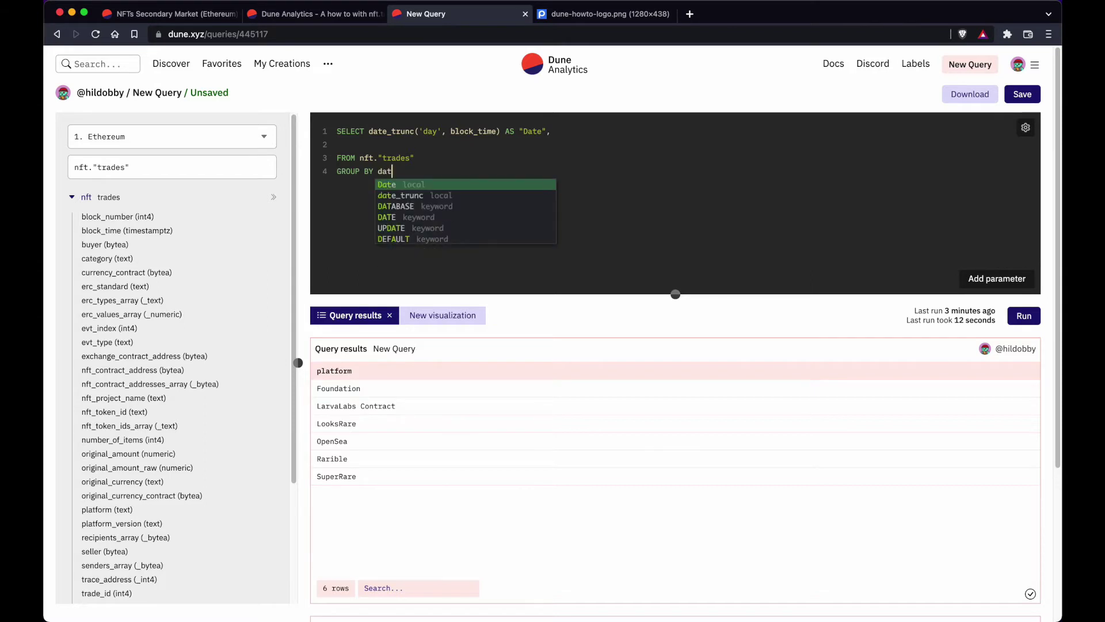
key(BackSpace)
key(BackSpace)
key(BackSpace)
text("")
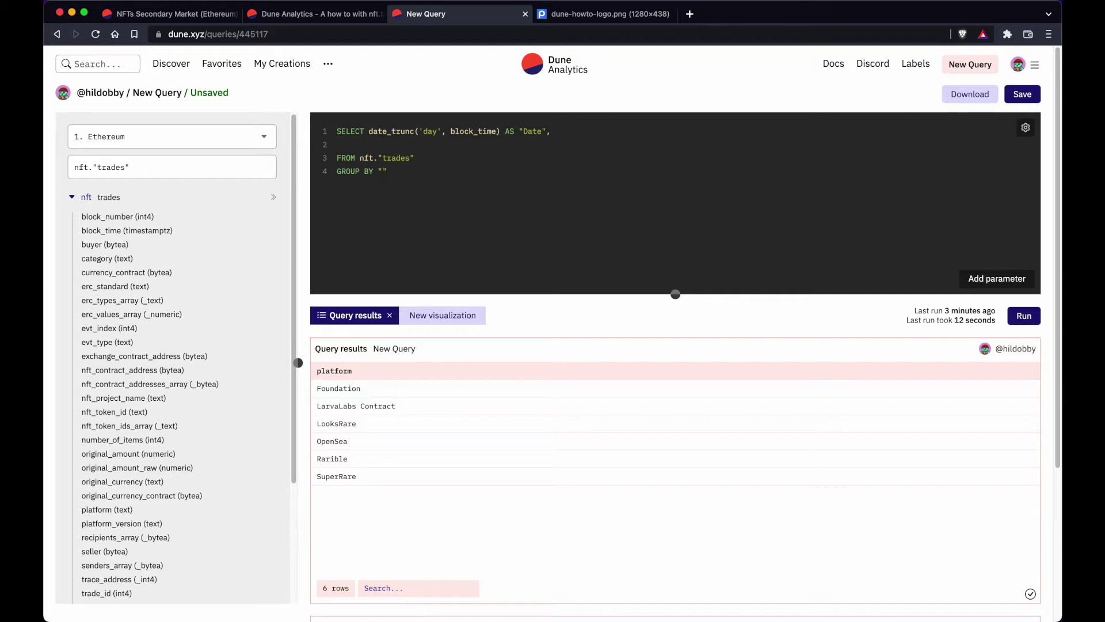
text(Date)
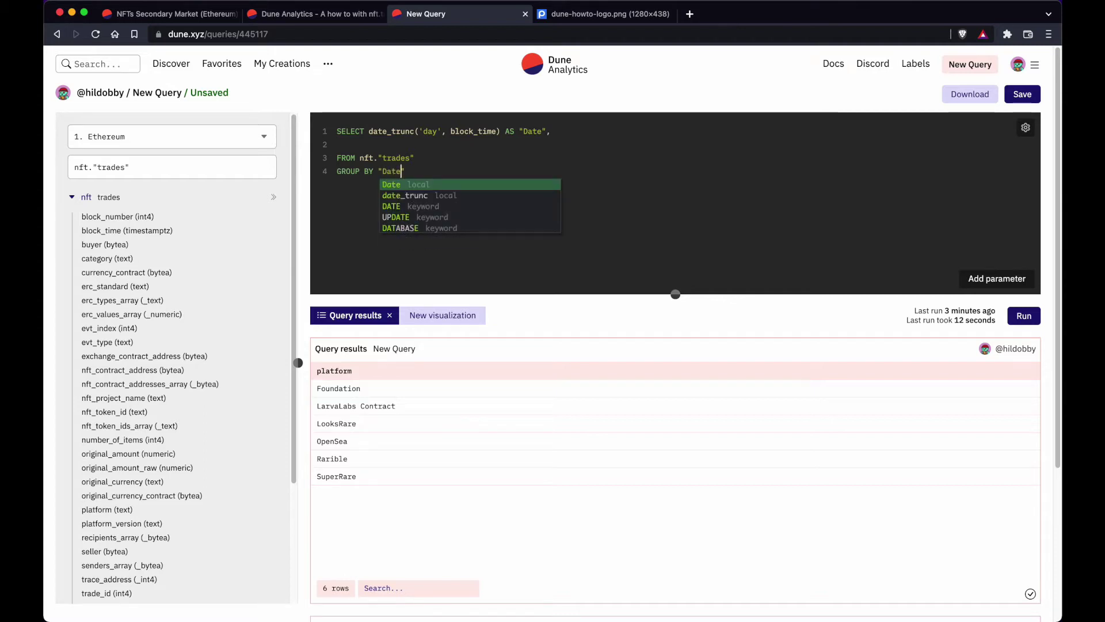
key(Right)
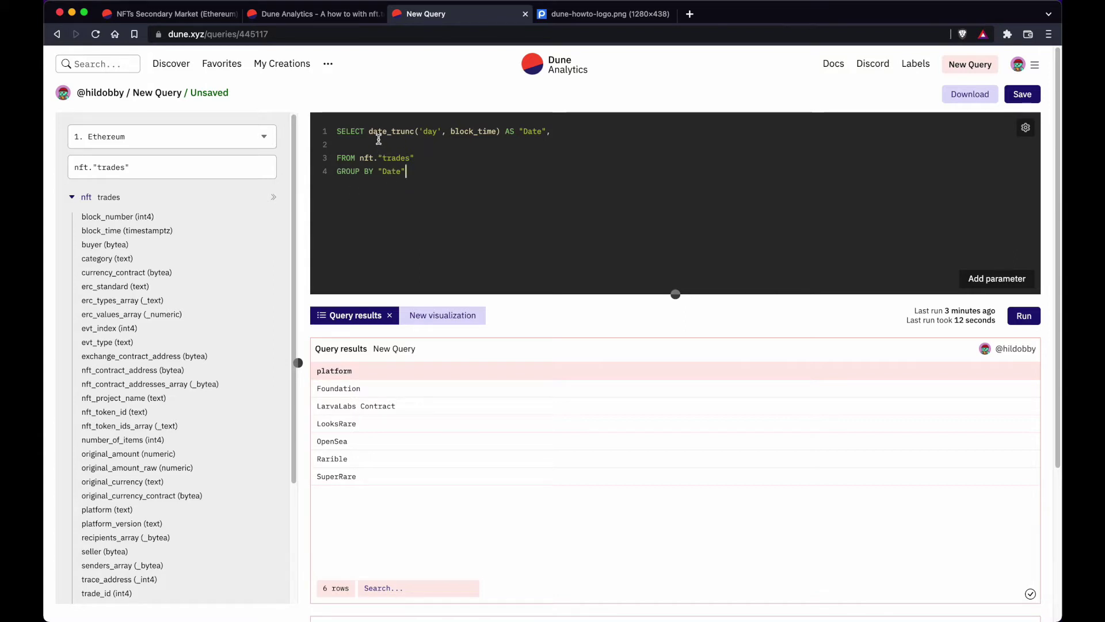
Try grouping by the full expression date_trunc('day', block_time) instead of "Date", and undo the replacement
drag(369, 131, 501, 131)
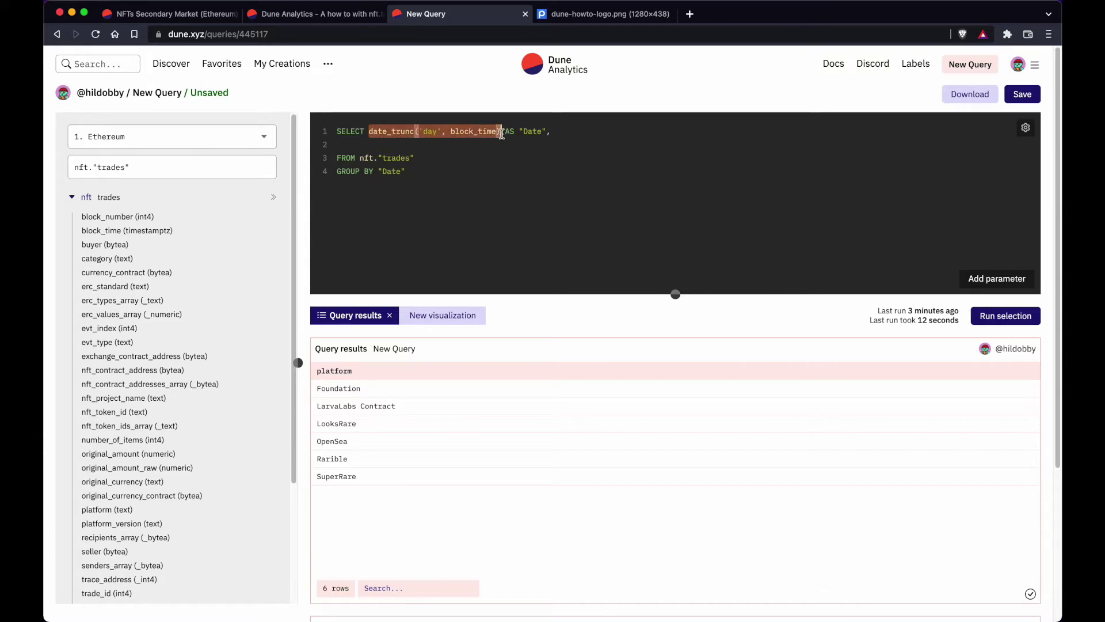
key(cmd+c)
drag(377, 171, 424, 168)
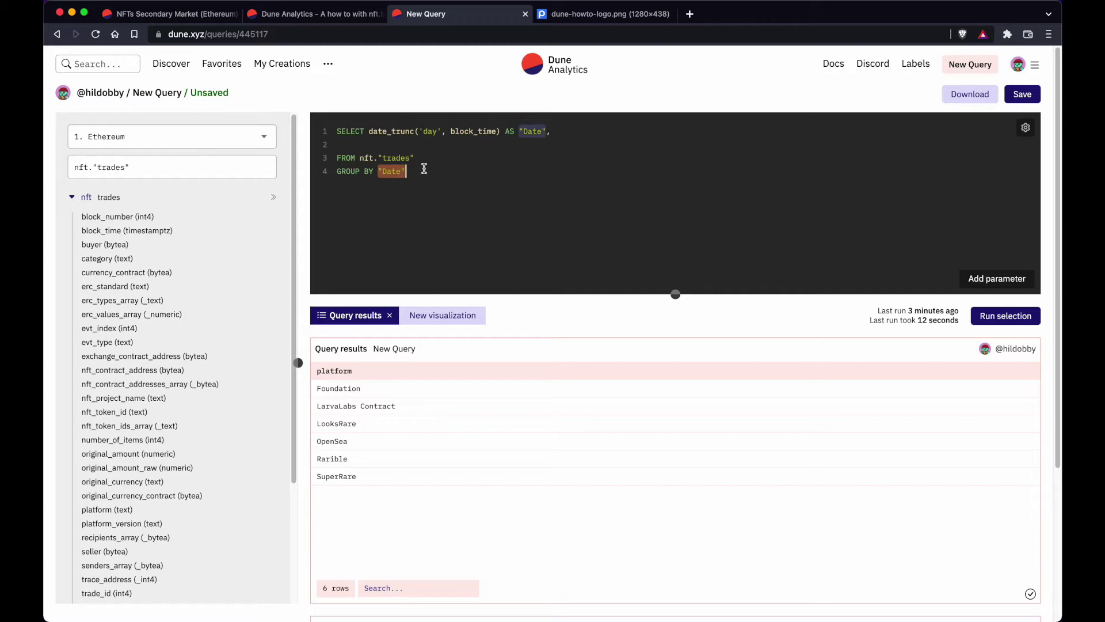
key(cmd+v)
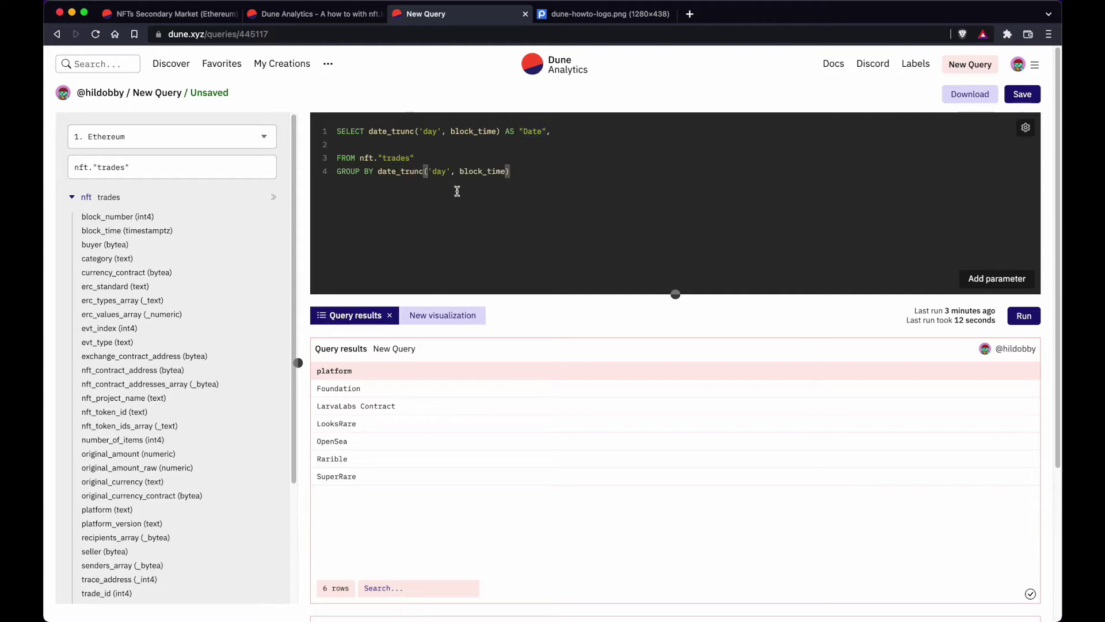
key(super+z)
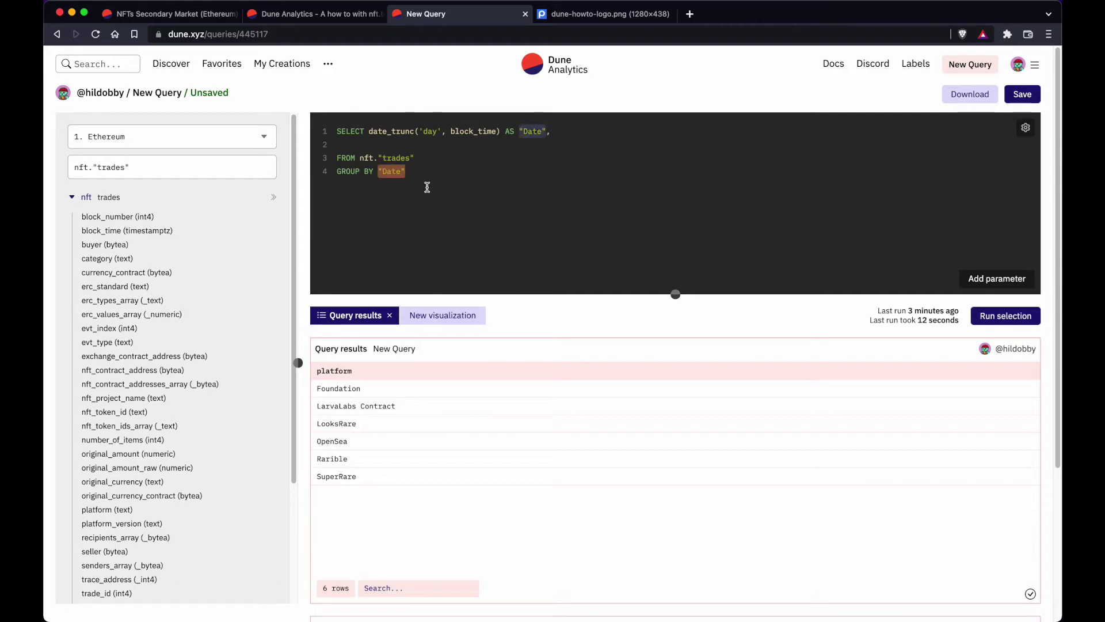
Try grouping by column number 1, and restore "Date" in the GROUP BY line
text(1)
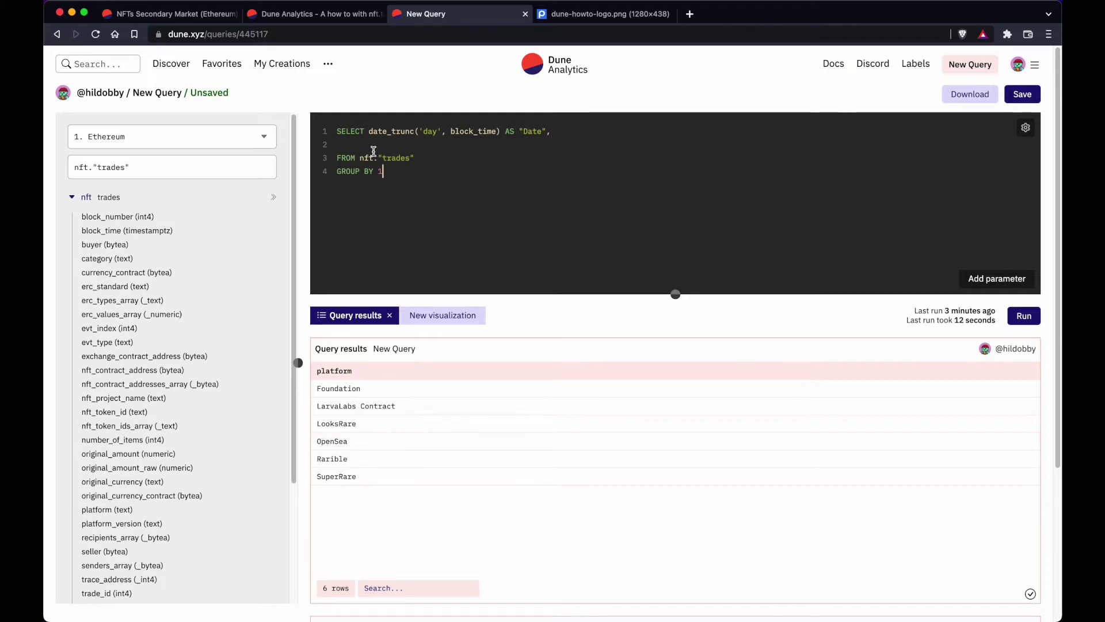
drag(369, 131, 498, 132)
click(382, 170)
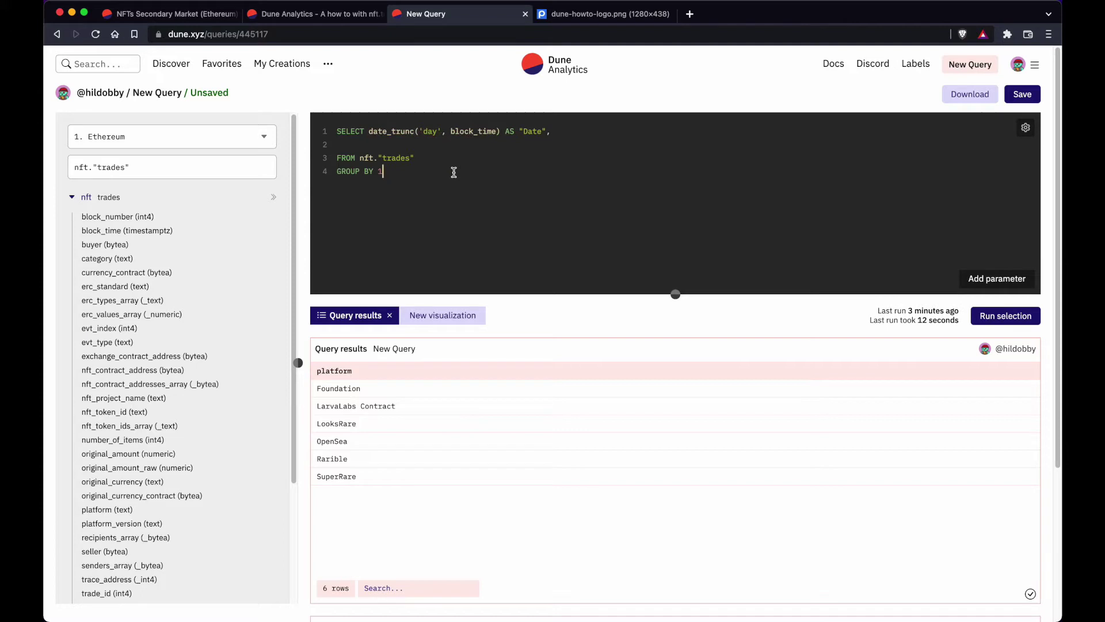
double_click(382, 170)
key(ctrl+v)
click(441, 173)
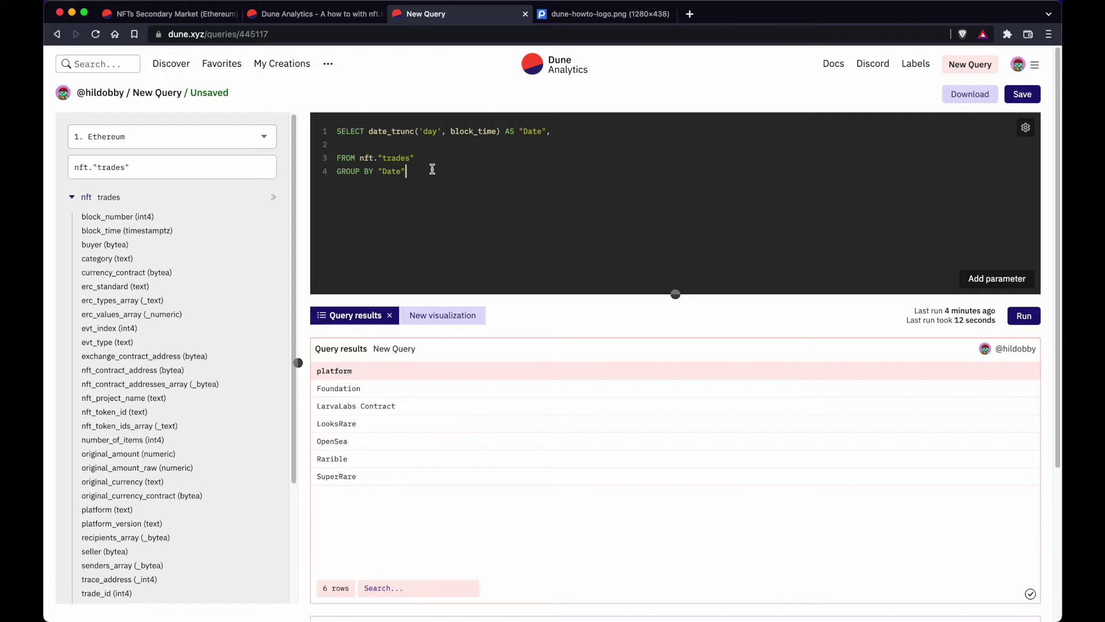
Add an ORDER BY "Date" DESC line below the GROUP BY line
key(Return)
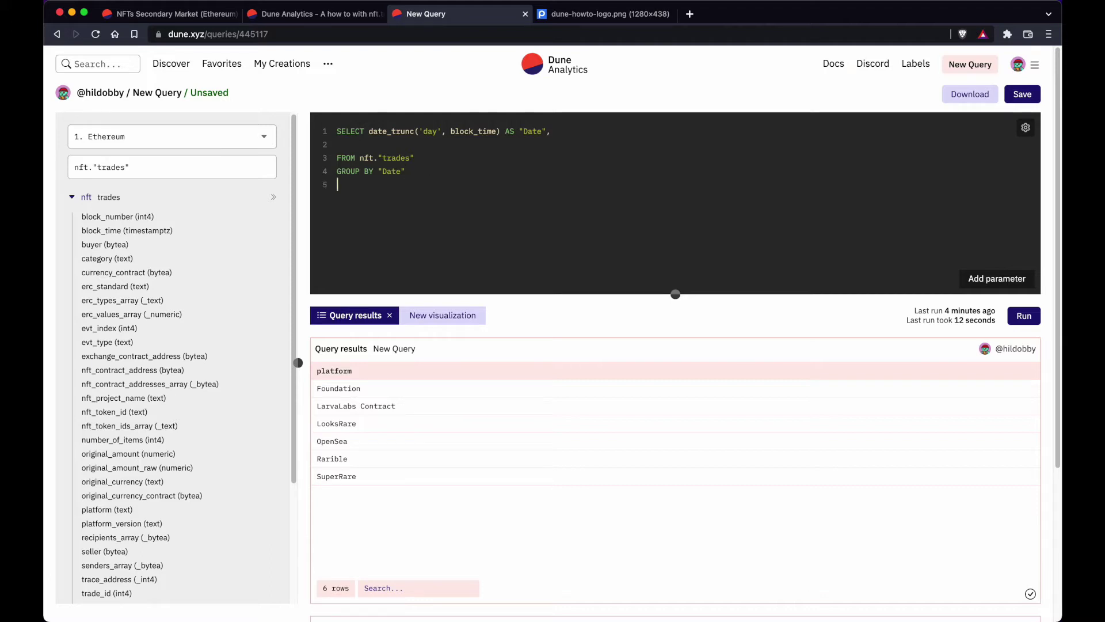
text(ORDER )
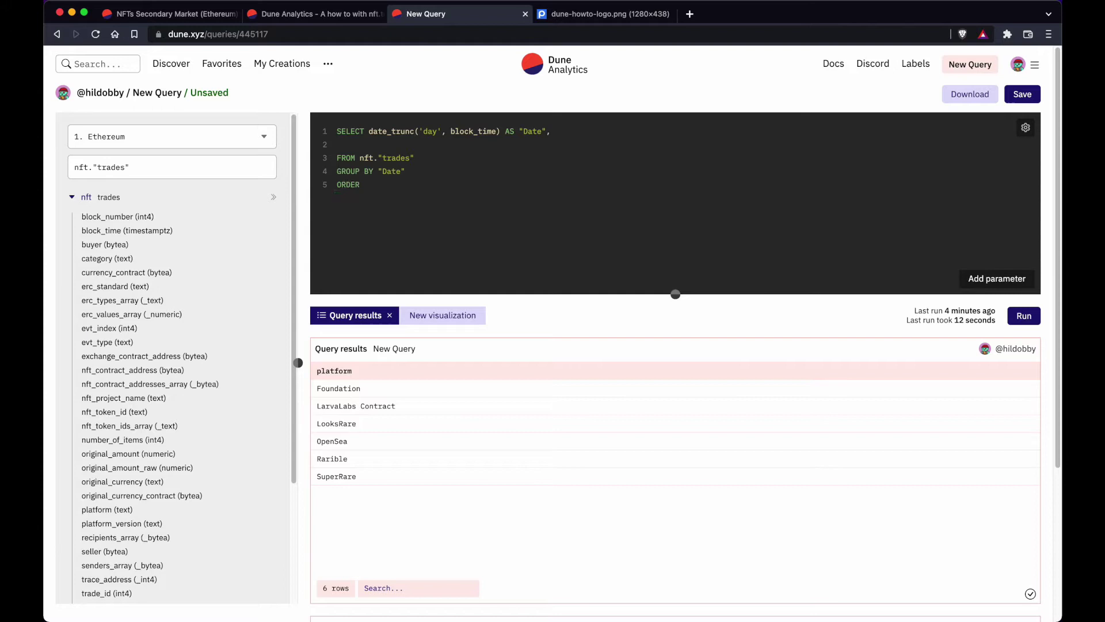
text(BY)
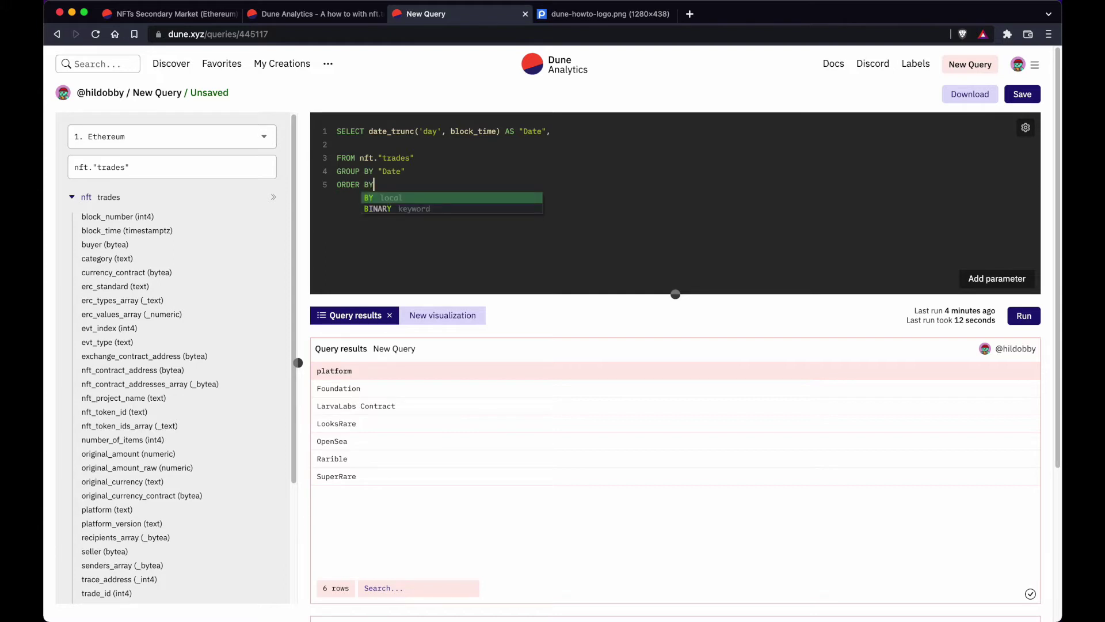
text( ")
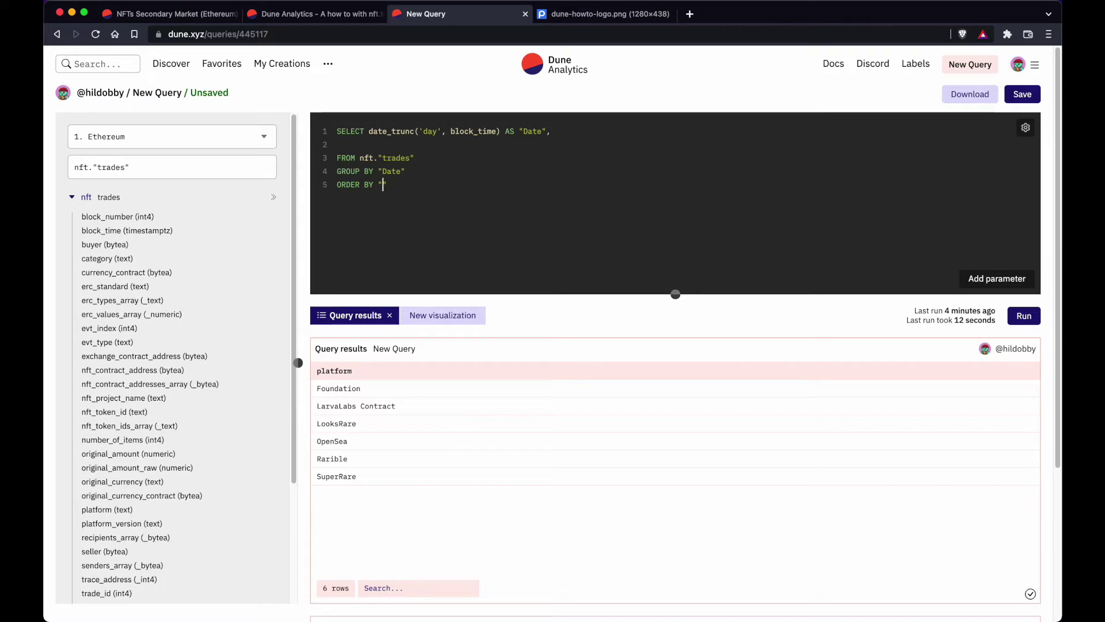
text(Date)
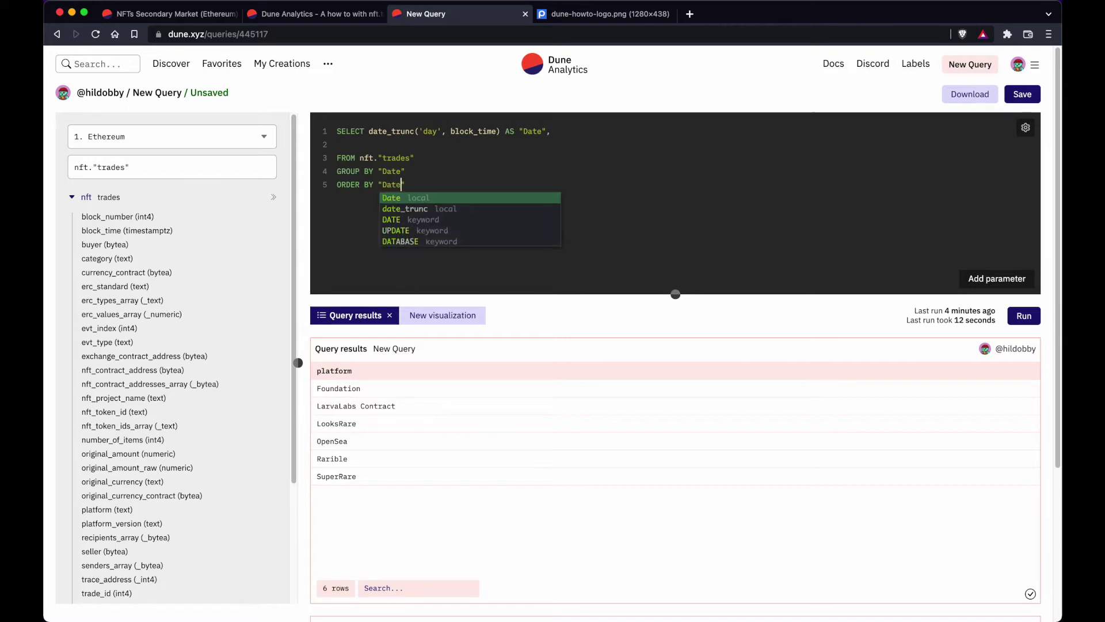
text(" DESC)
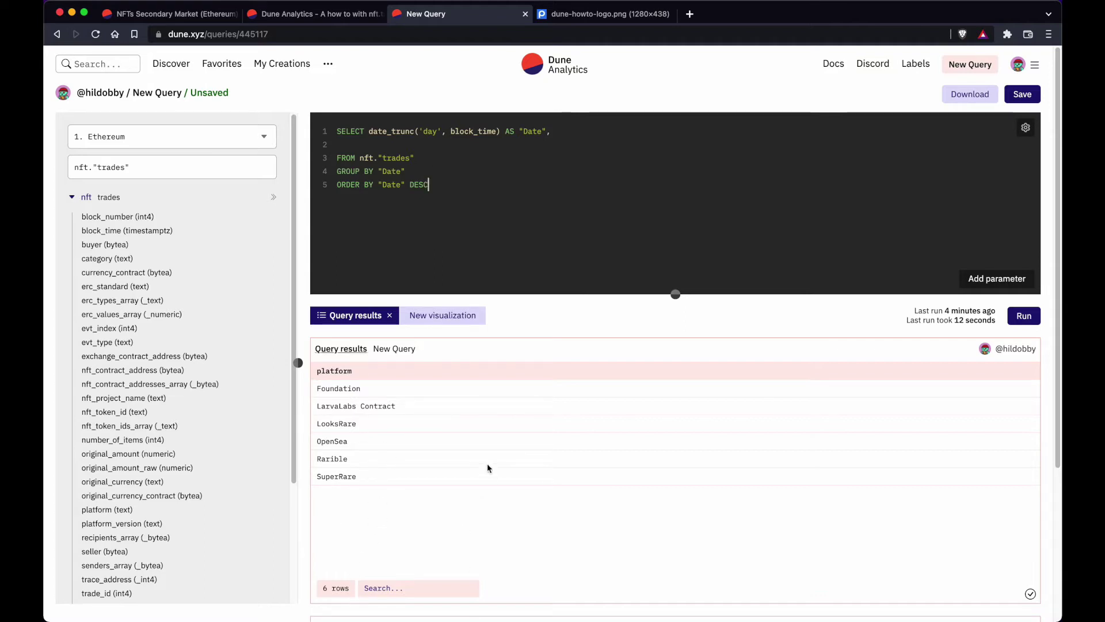
click(447, 318)
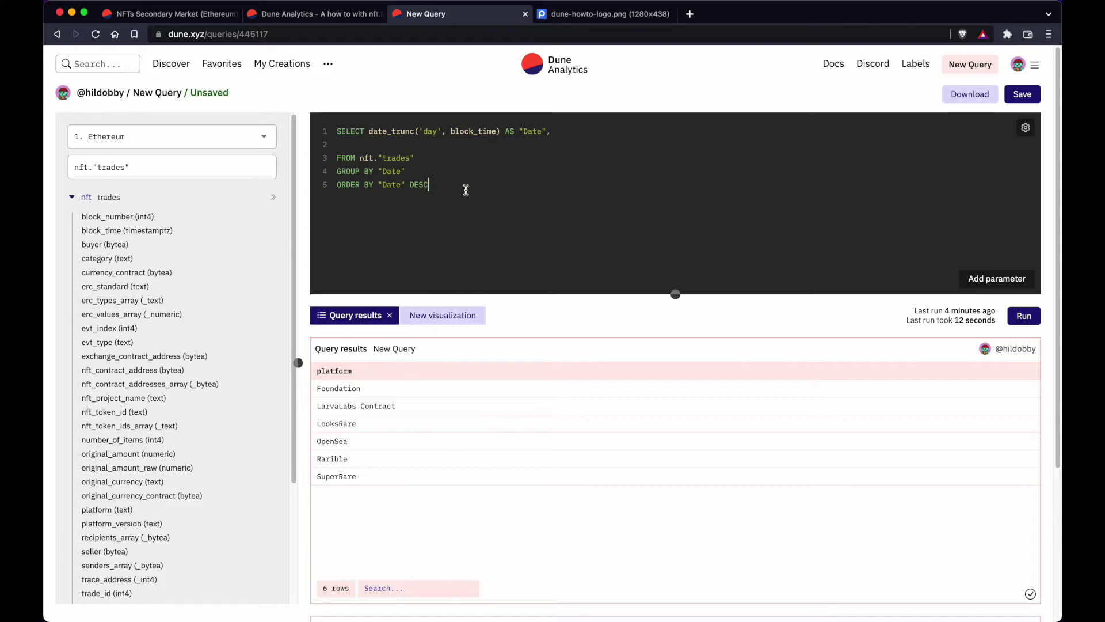
Add SUM(usd_amount) as the second selected column on the empty line above FROM
click(407, 146)
text(SUM()
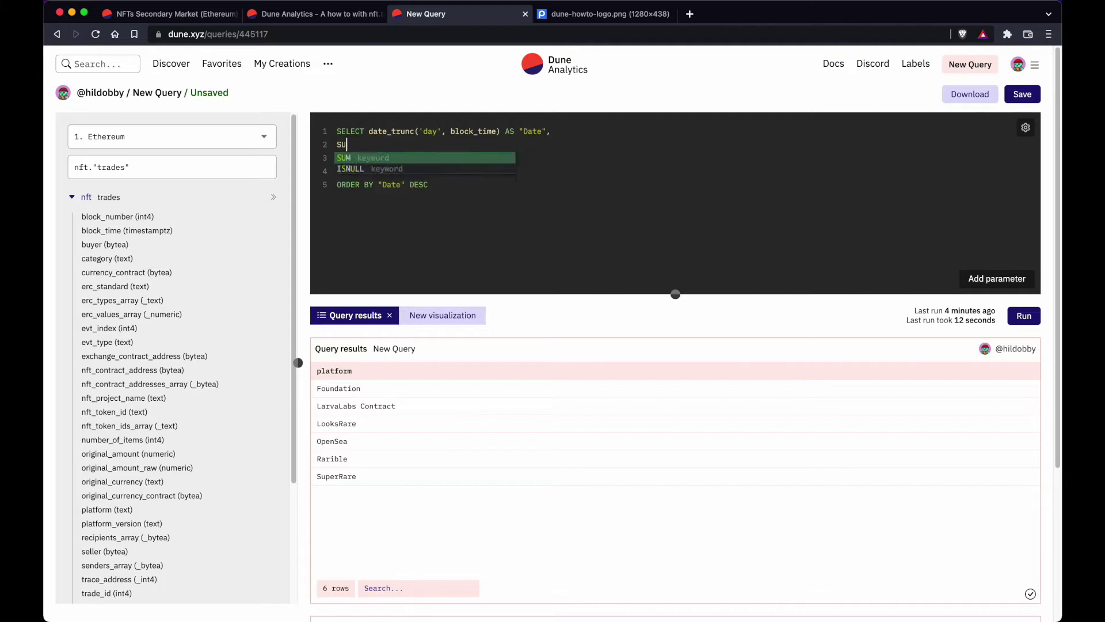
click(356, 145)
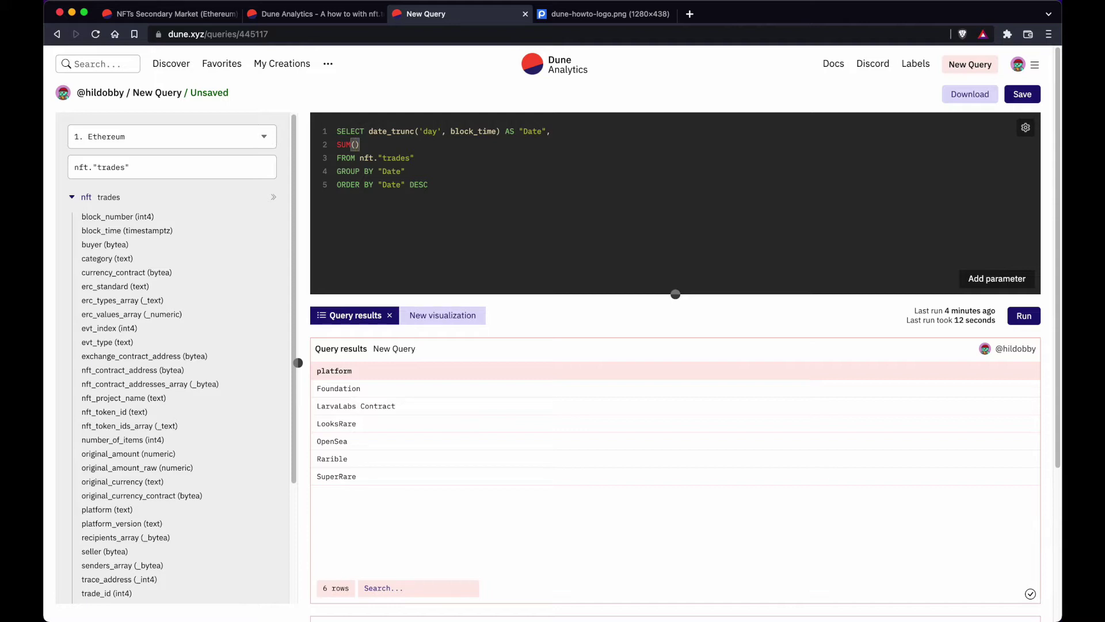
scroll(154, 337, down, 1)
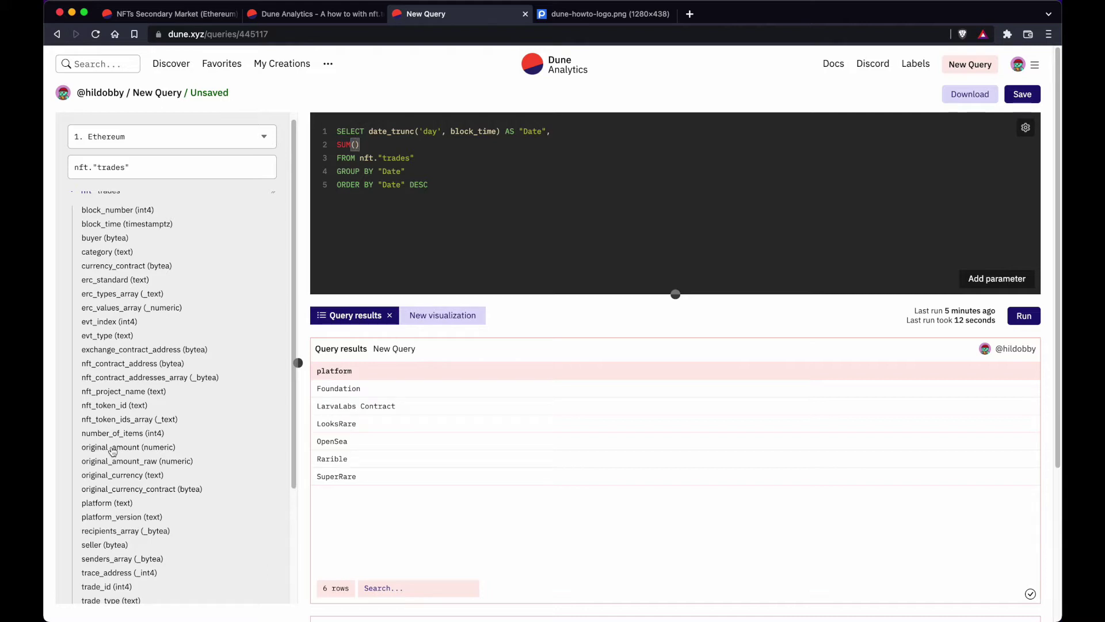
scroll(113, 451, down, 3)
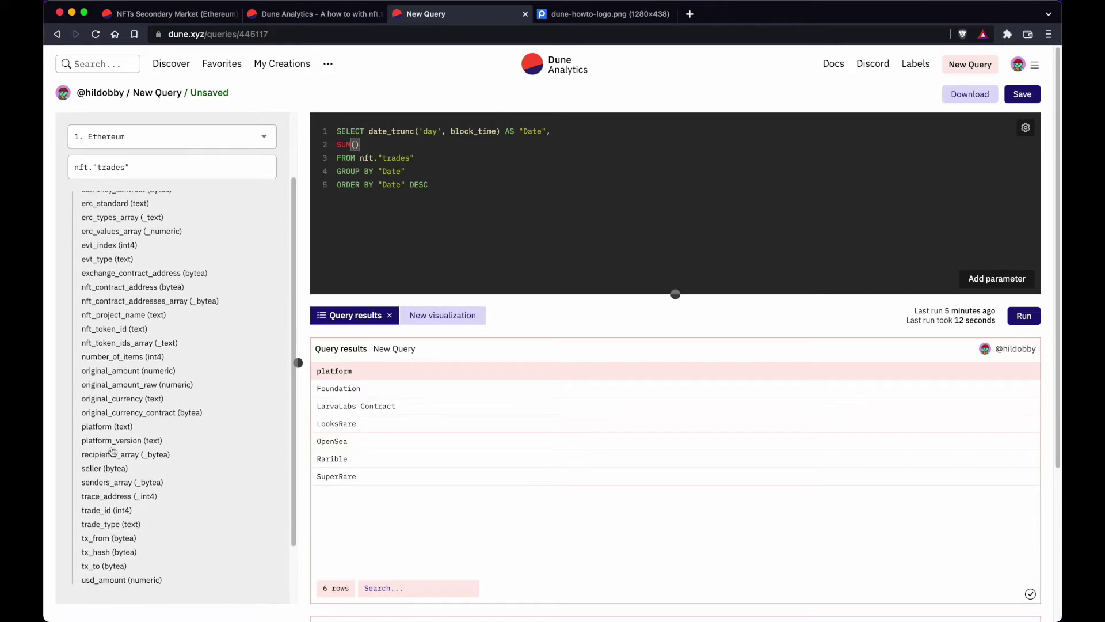
mouse_move(95, 583)
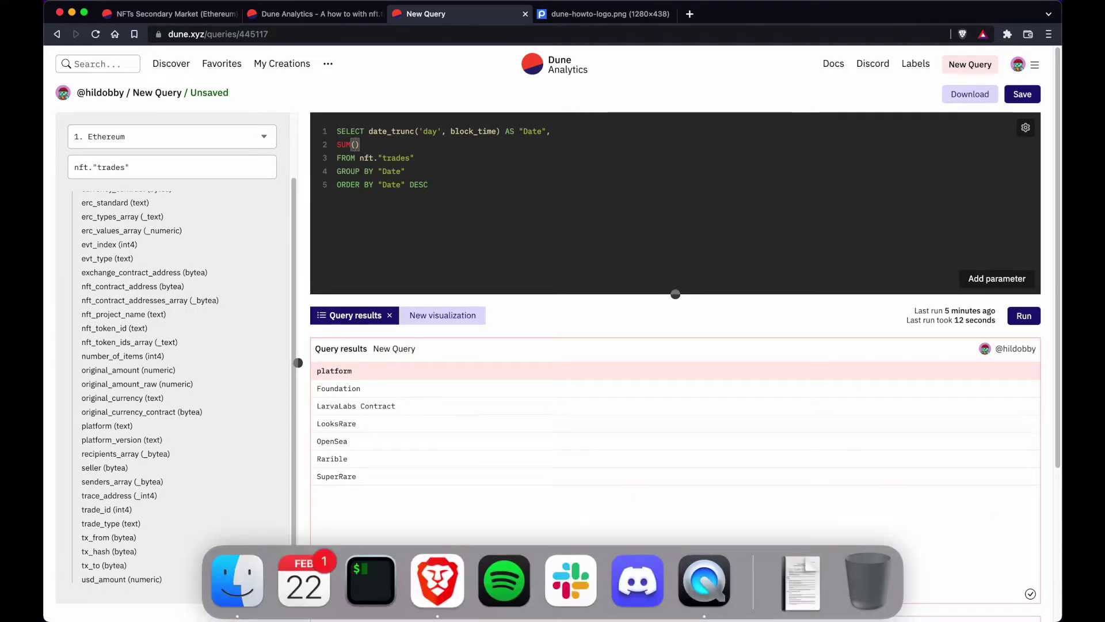
click(397, 202)
click(355, 144)
text(usd)
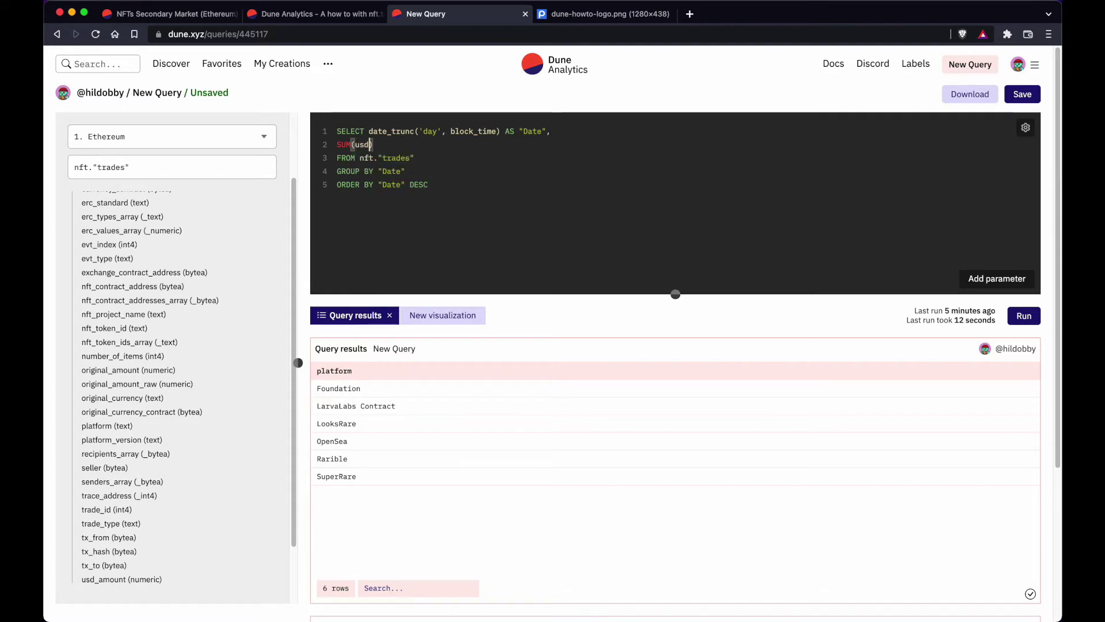
text(_amount)
key(Right)
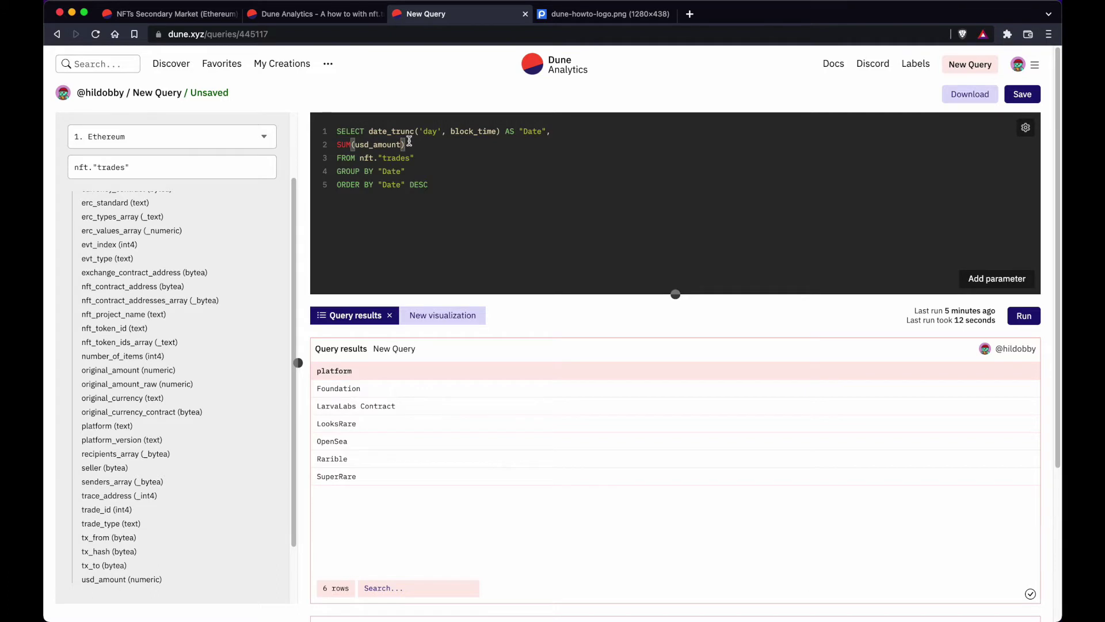
Alias the SUM(usd_amount) column AS "Total Volume"
text(AS )
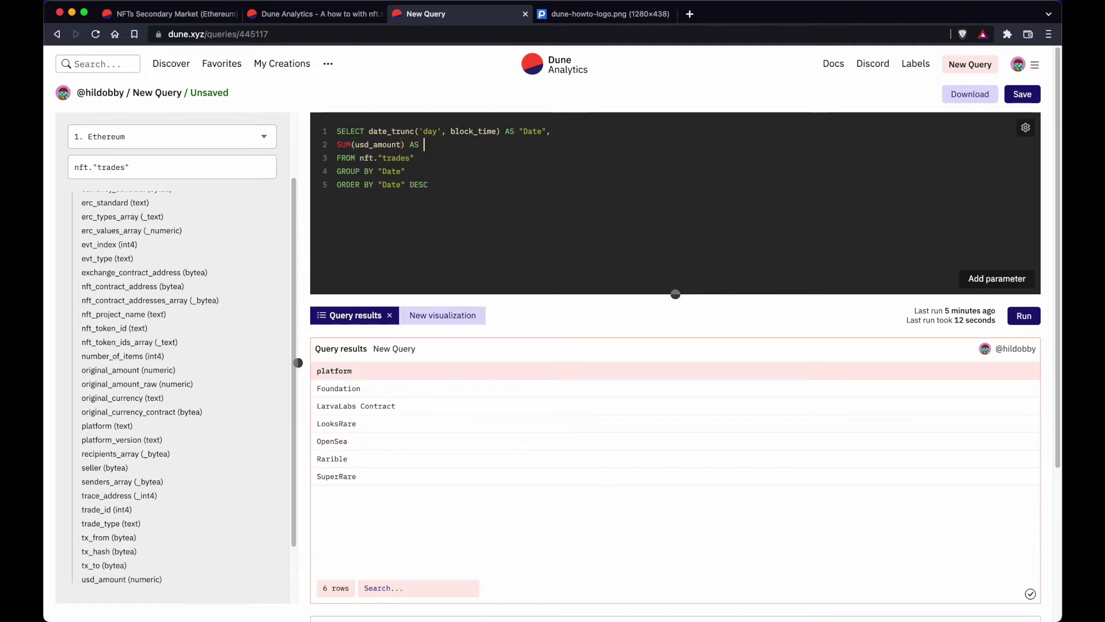
text("")
key(Left)
text(Total)
text( V)
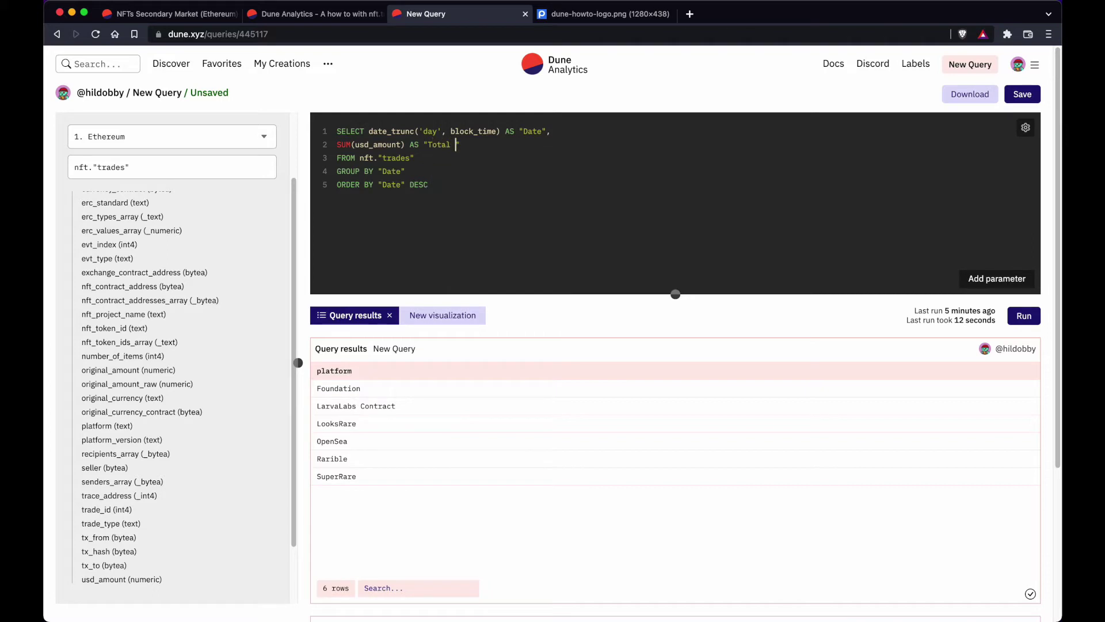
text(olume)
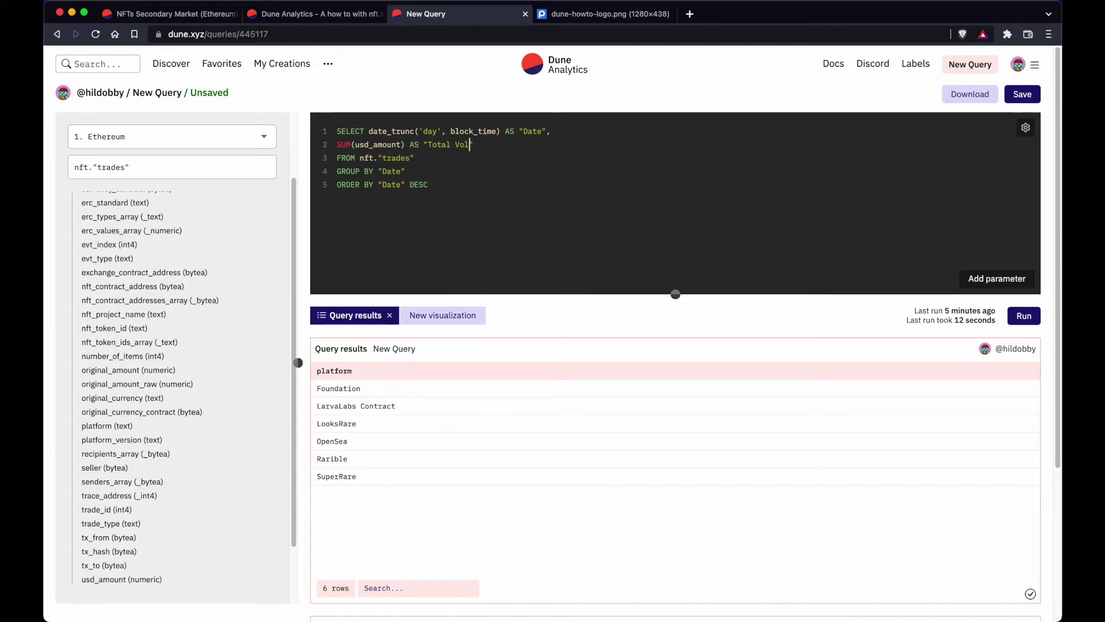
click(488, 158)
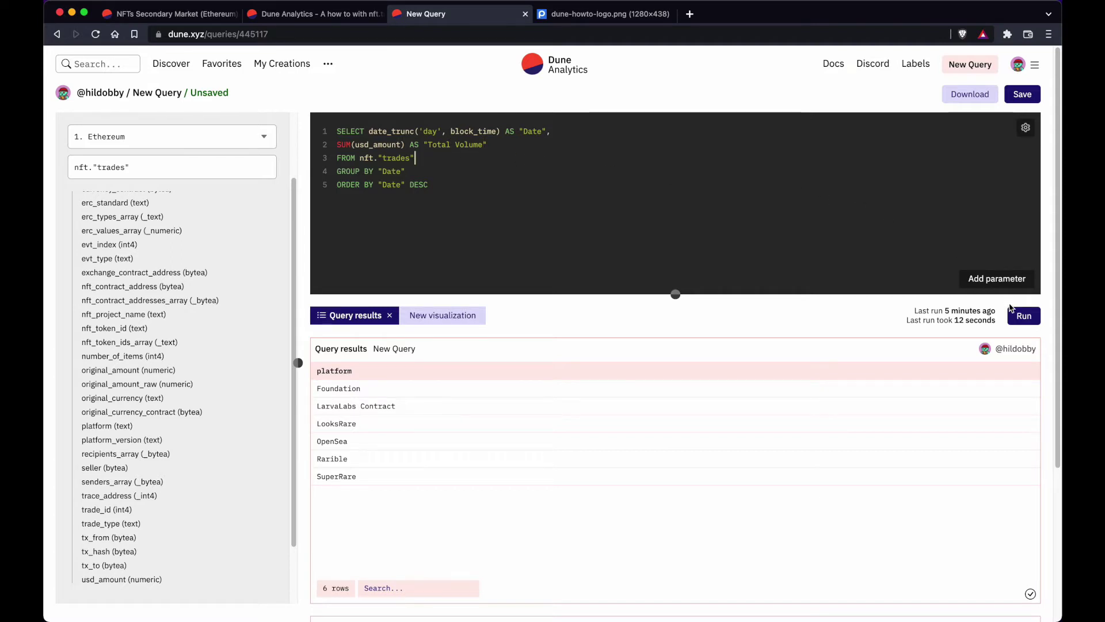
Run the query and check the oldest dates on the last page of results
click(1024, 315)
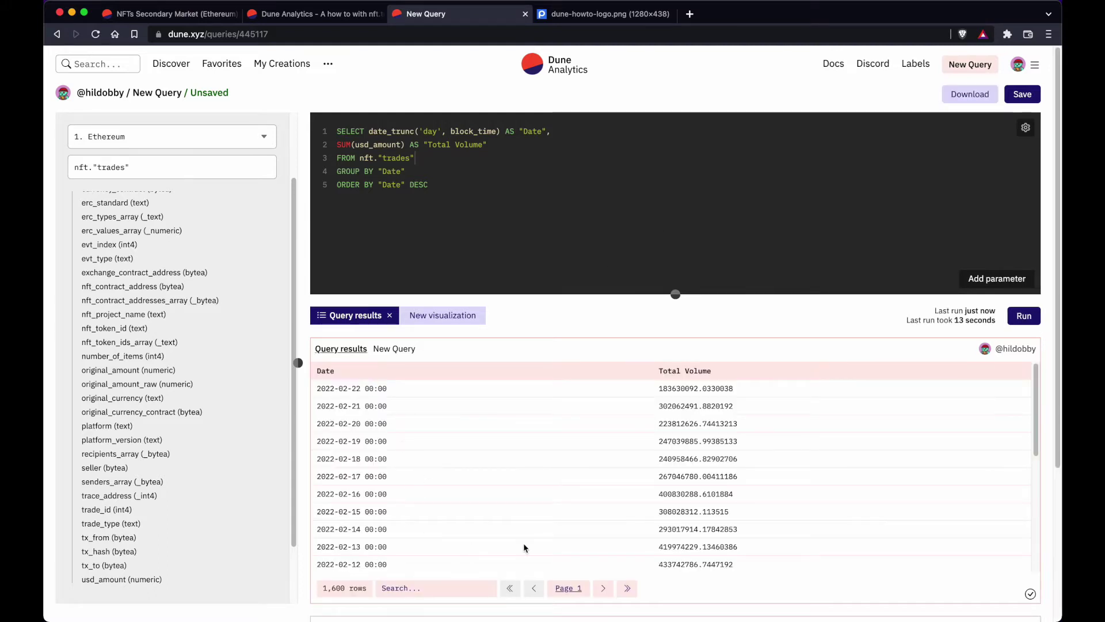
scroll(413, 508, down, 1)
scroll(413, 508, down, 2)
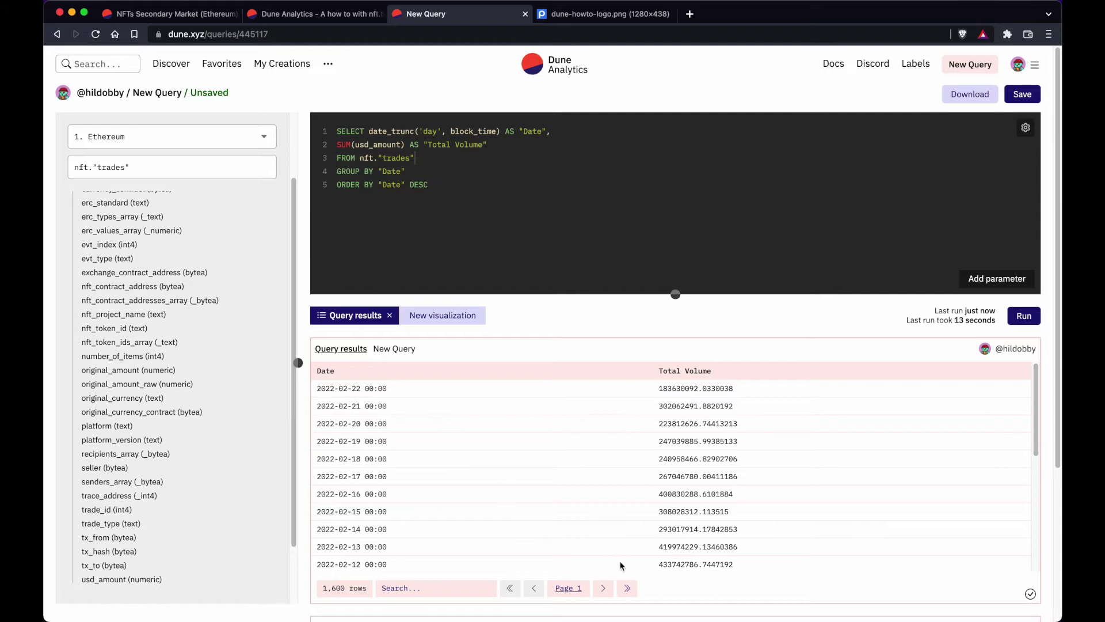
click(627, 588)
scroll(547, 552, down, 5)
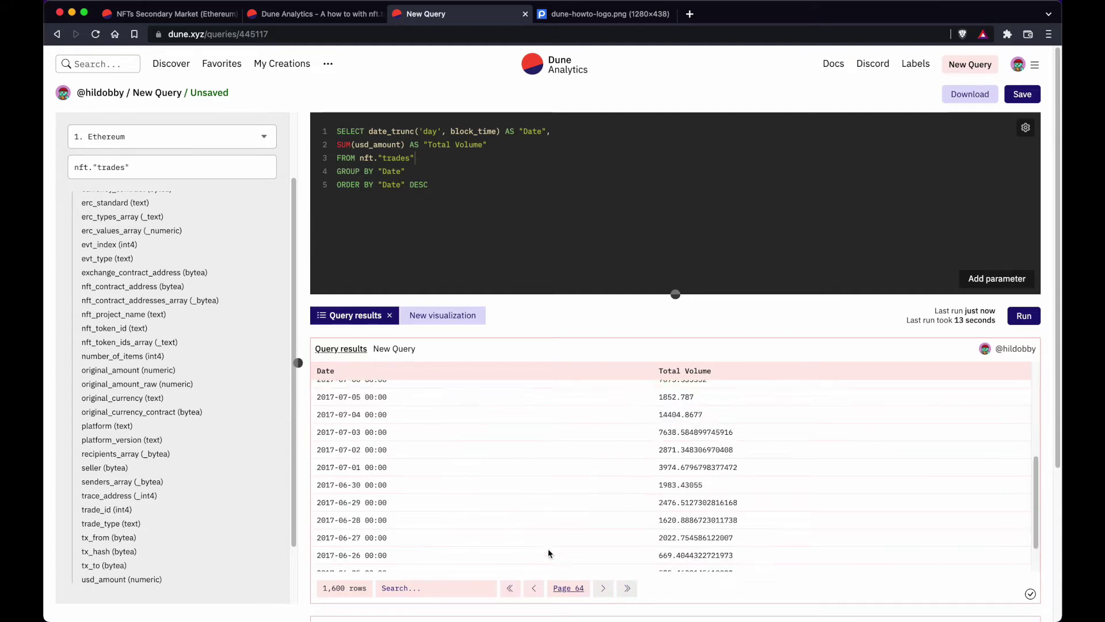
scroll(426, 546, down, 2)
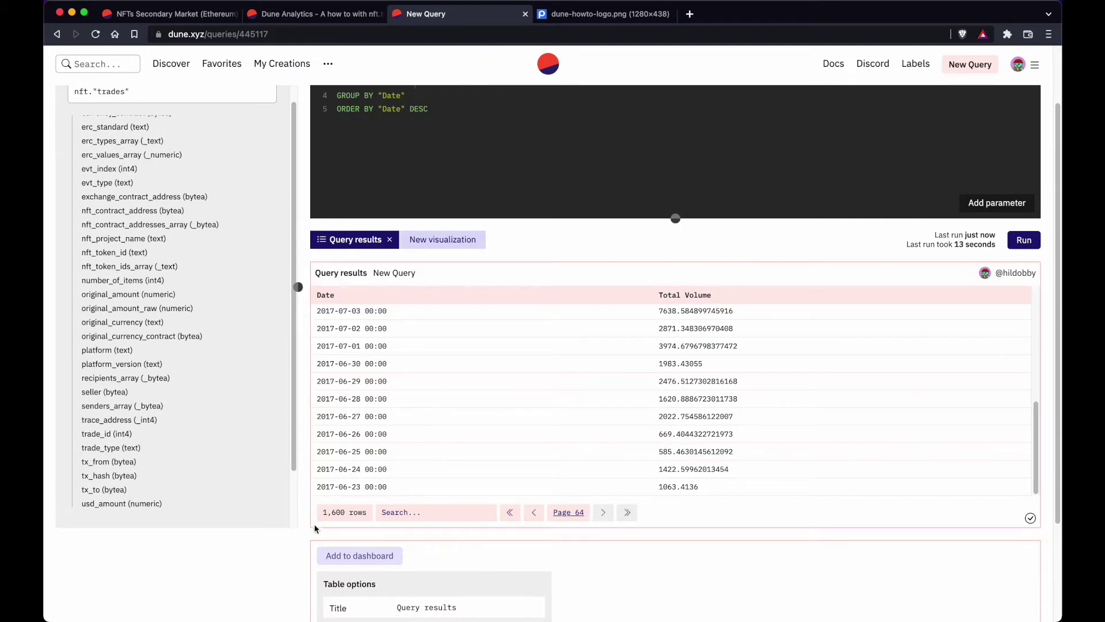
scroll(310, 512, up, 2)
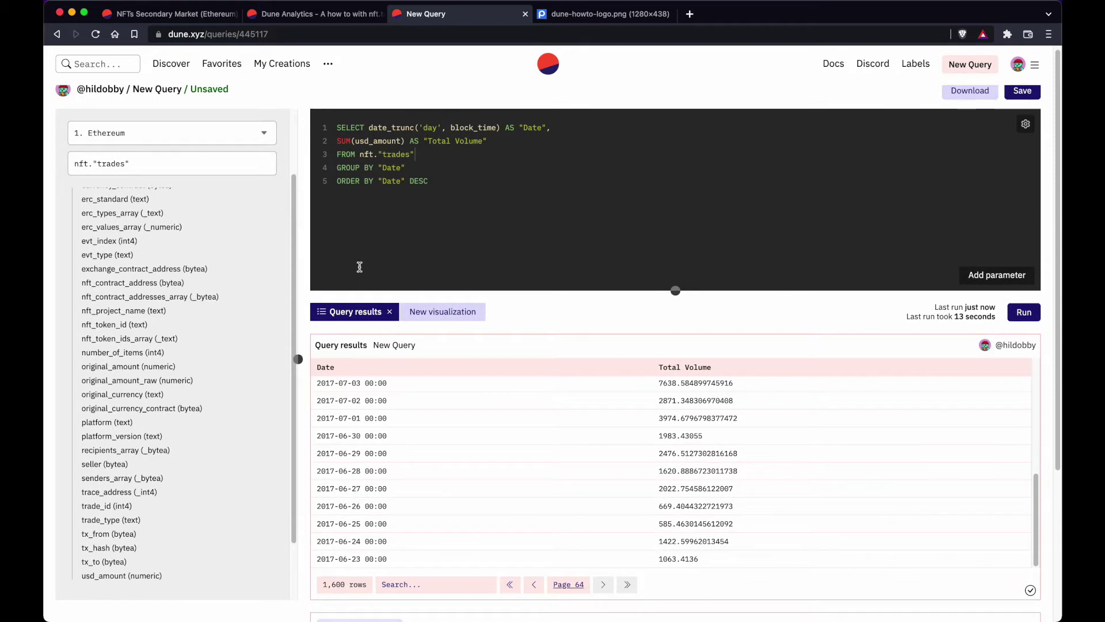
Add a new bar chart visualization of the query results
click(389, 225)
click(447, 310)
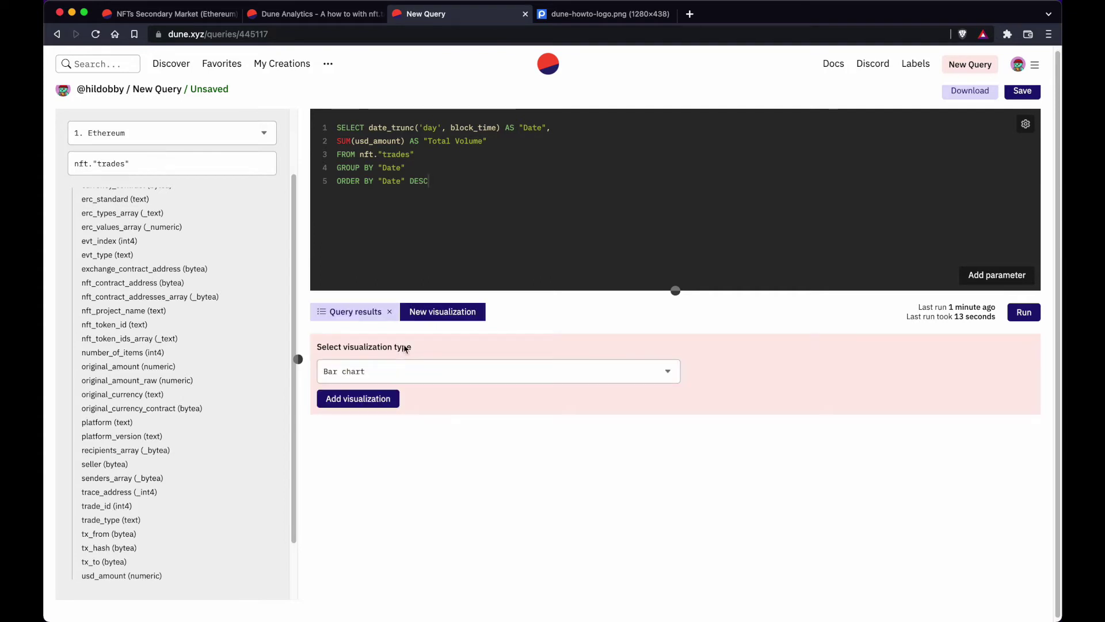
click(357, 373)
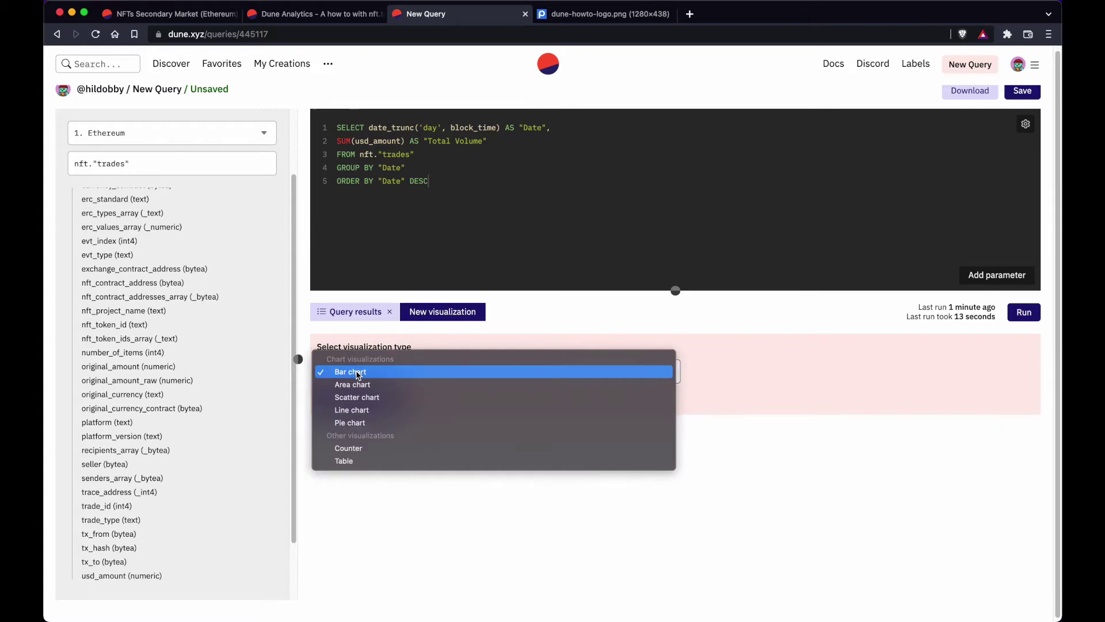
click(357, 375)
click(339, 398)
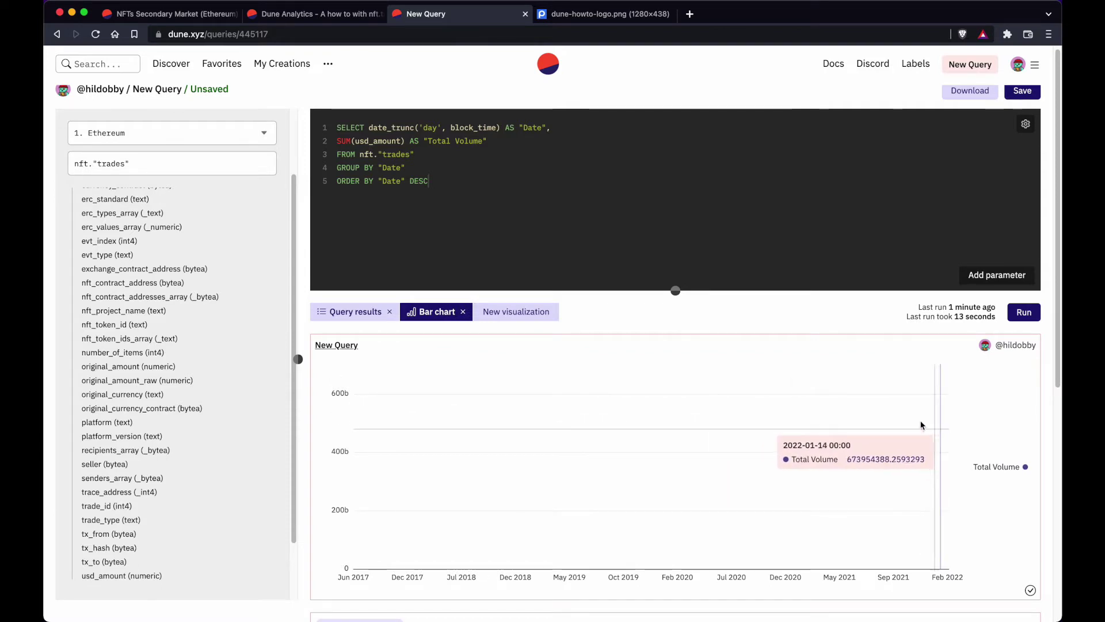
Below the FROM line, add WHERE tx_hash NOT IN ('\x92488a00dfa0746c300c66a716e6cc11ba9c0f9d40d8c58e792cc7fcebf432d0', '\x0831db6af74c935724b82d72f0ccd269bf428004ff3da2b3d90c310ebe886af0')
click(561, 159)
key(Return)
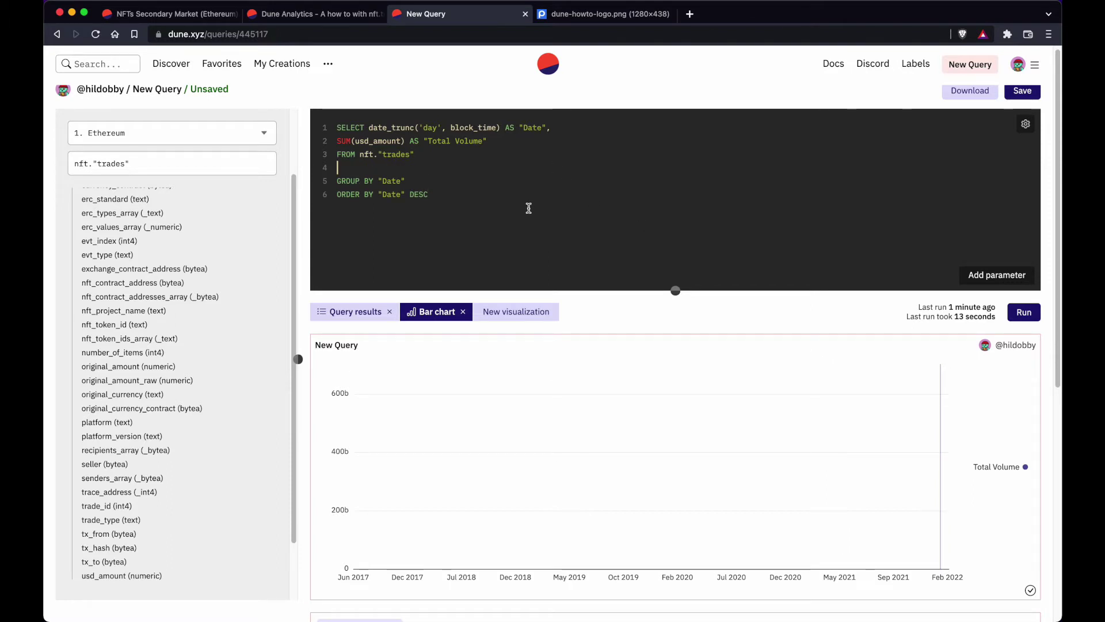
click(367, 314)
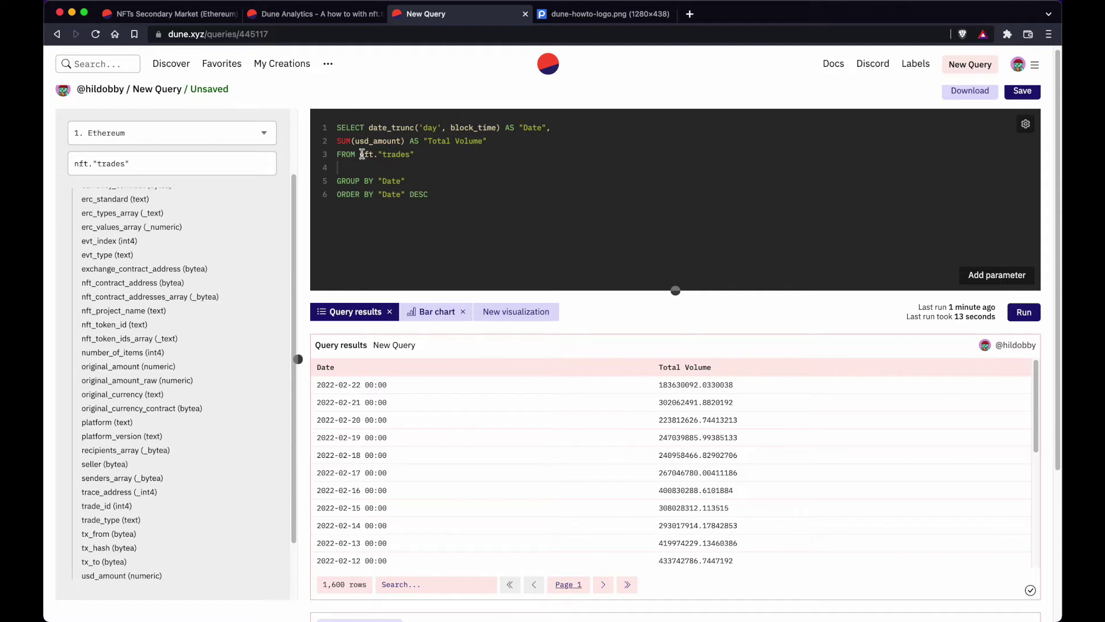
drag(353, 141, 401, 143)
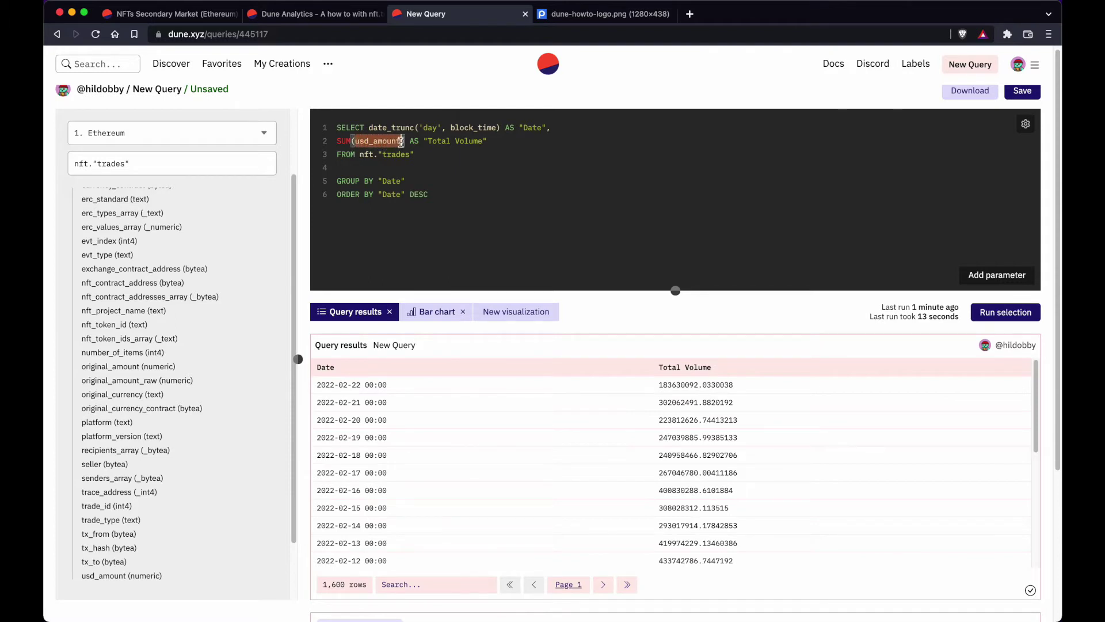
click(385, 166)
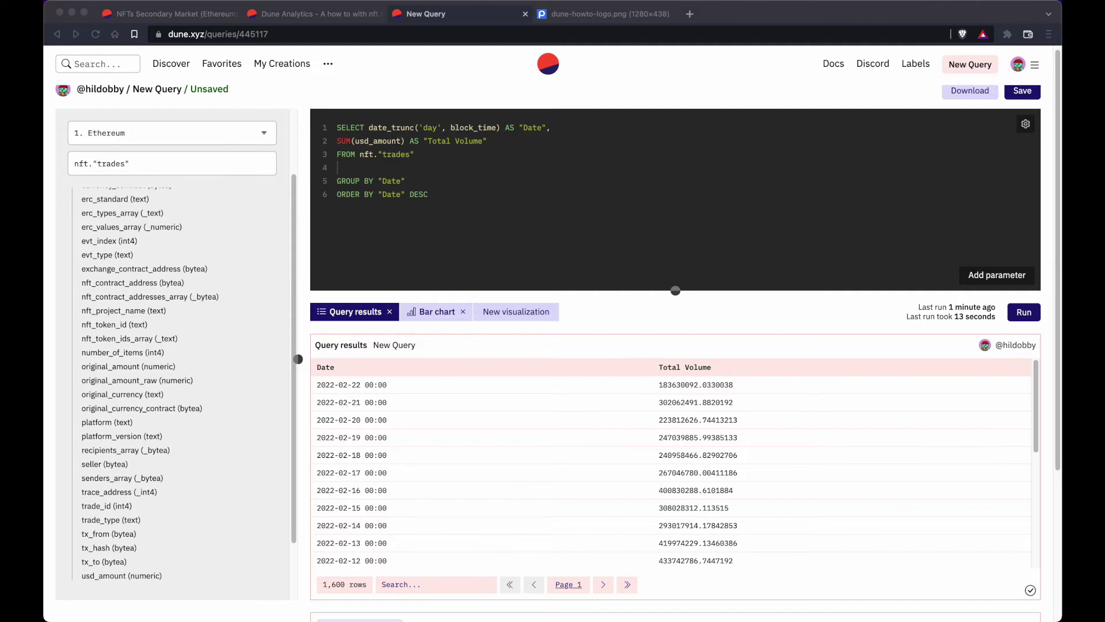
click(380, 176)
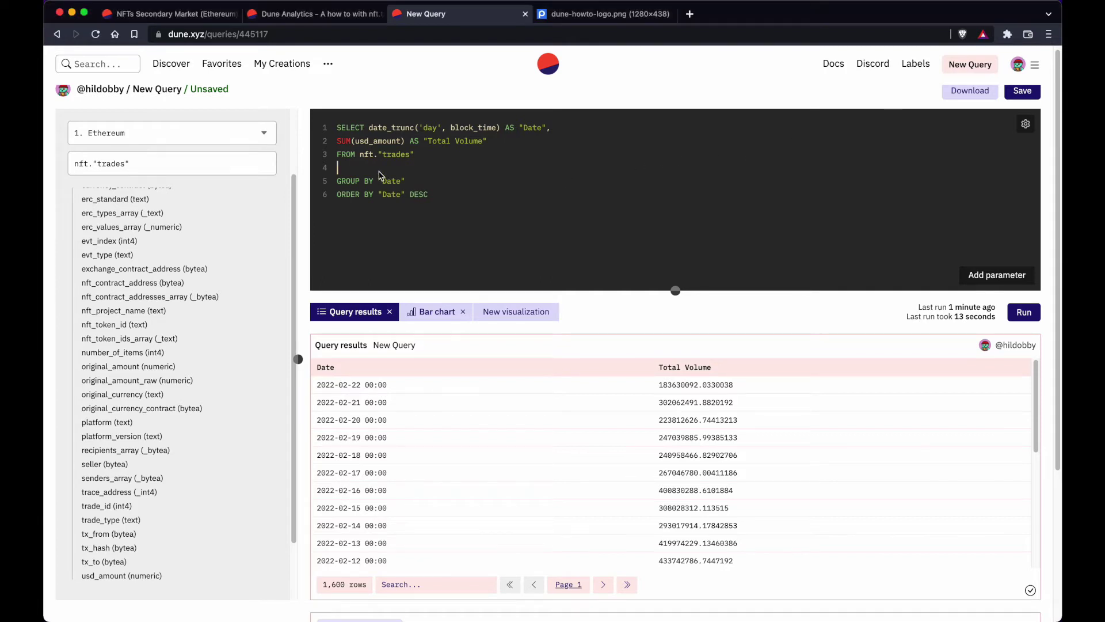
text(WHERE tx_hash NOT IN ('\x92488a00dfa0746c300c66a716e6cc11ba9c0f9d40d8c58e792cc7fcebf432d0',                       '\x0831db6af74c935724b82d72f0ccd269bf428004ff3da2b3d90c310ebe886af0'))
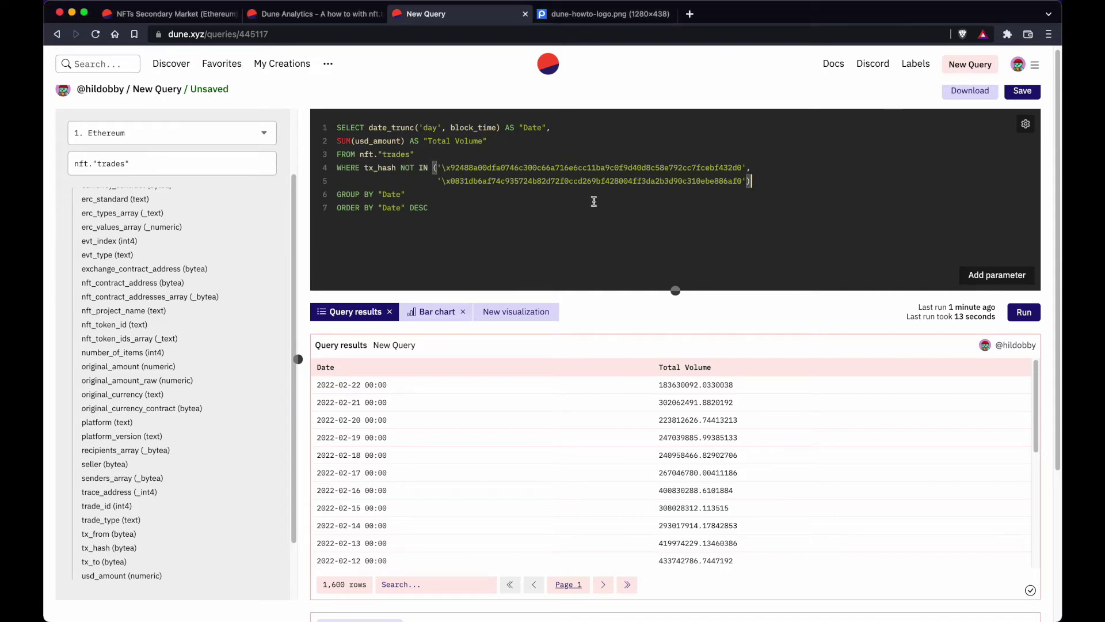
Review the excluded transaction hashes in the WHERE clause and rerun the whole query
click(345, 181)
drag(439, 168, 739, 165)
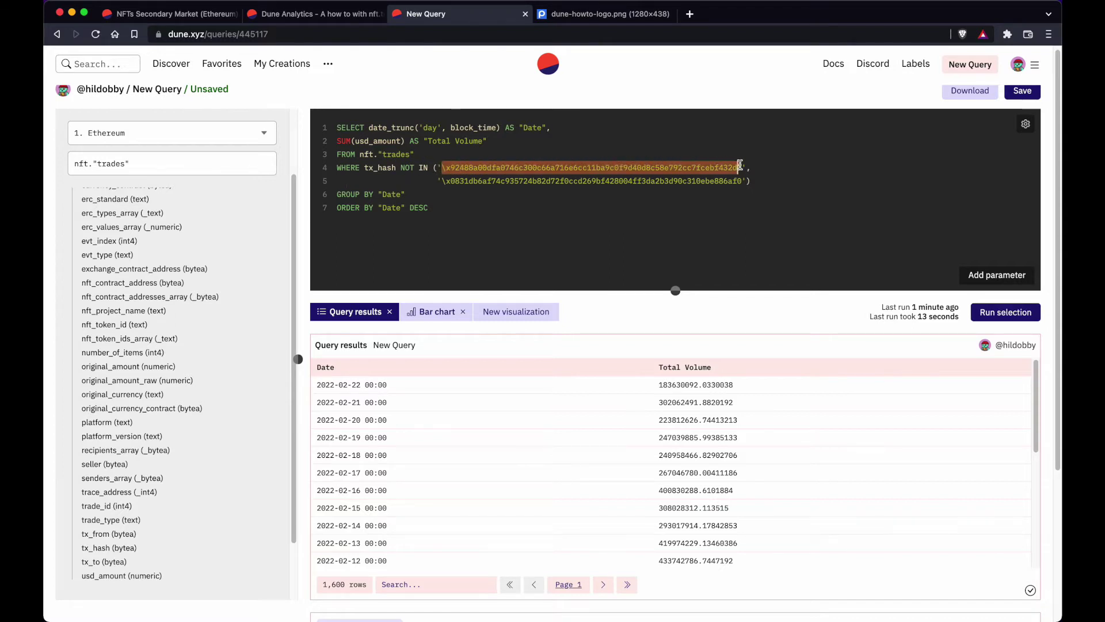
click(696, 170)
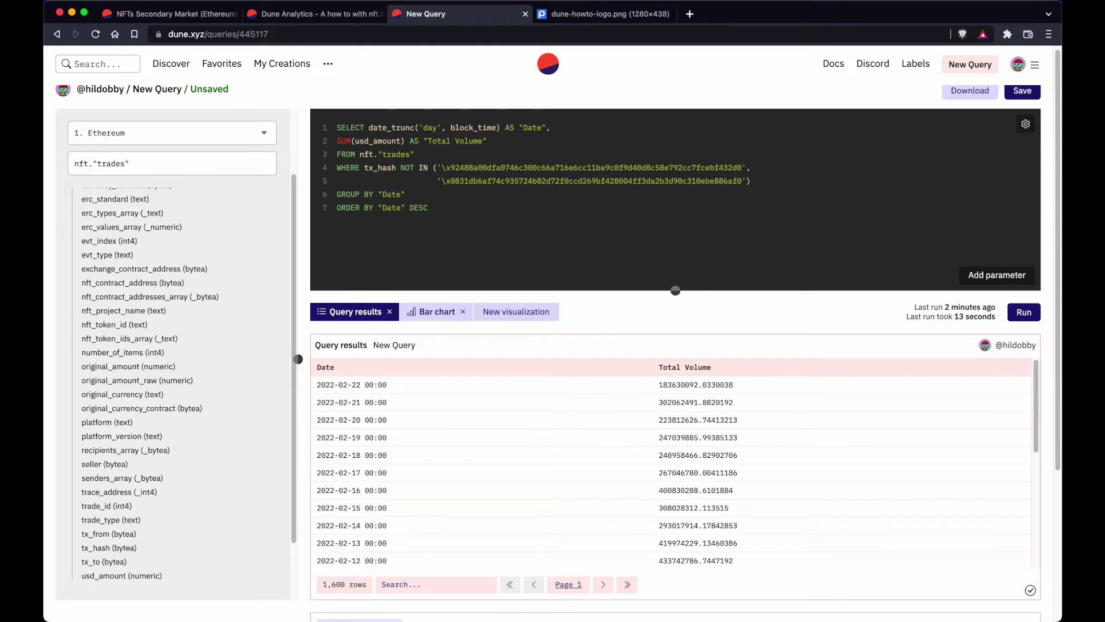
key(super+Return)
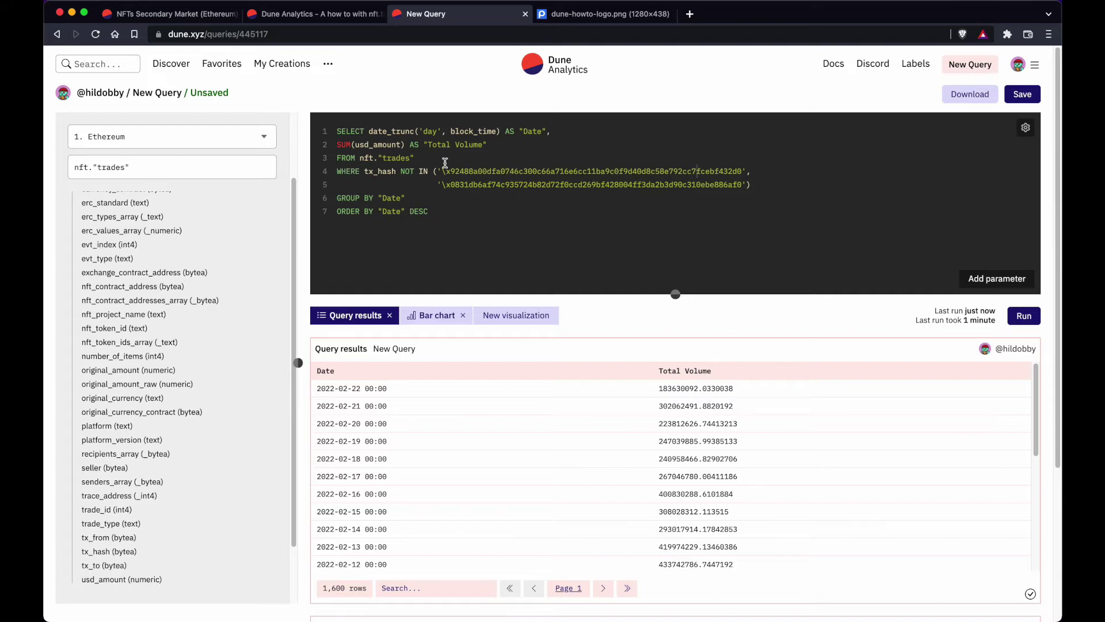
Check the bar chart of the results, and add WHERE platform = 'OpenSea' on a new line below the FROM line
click(441, 314)
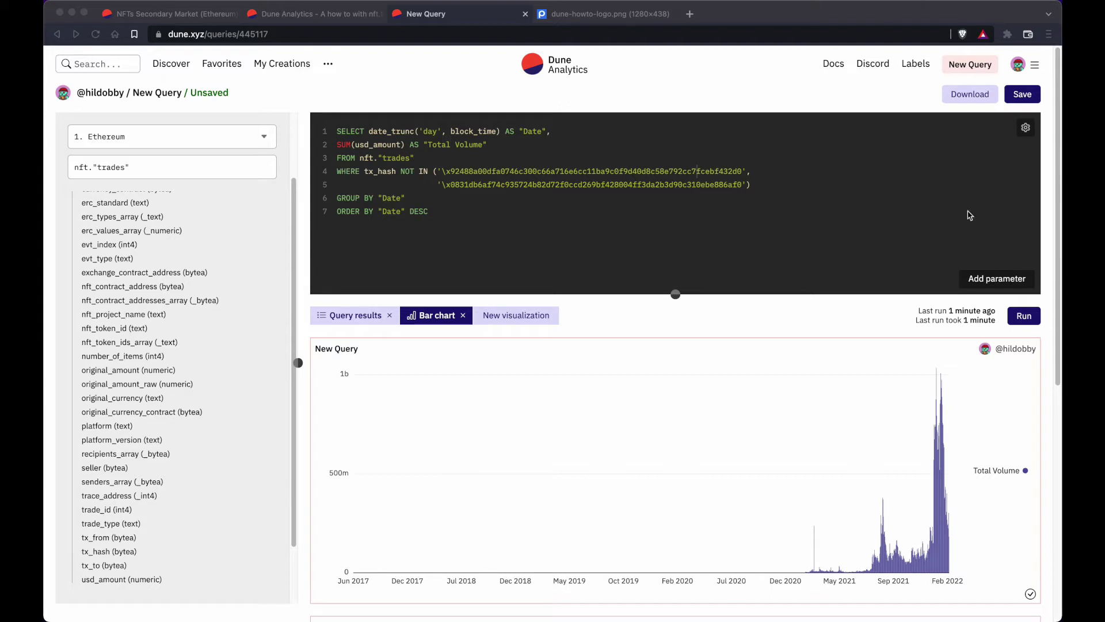
click(672, 219)
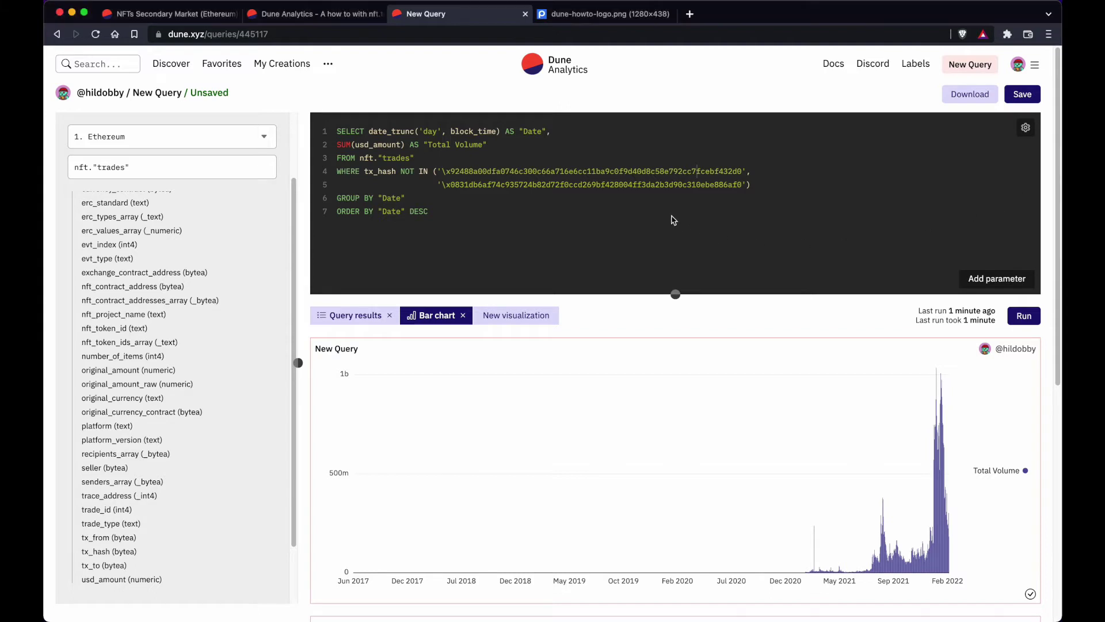
click(440, 160)
key(Return)
text(WHERE)
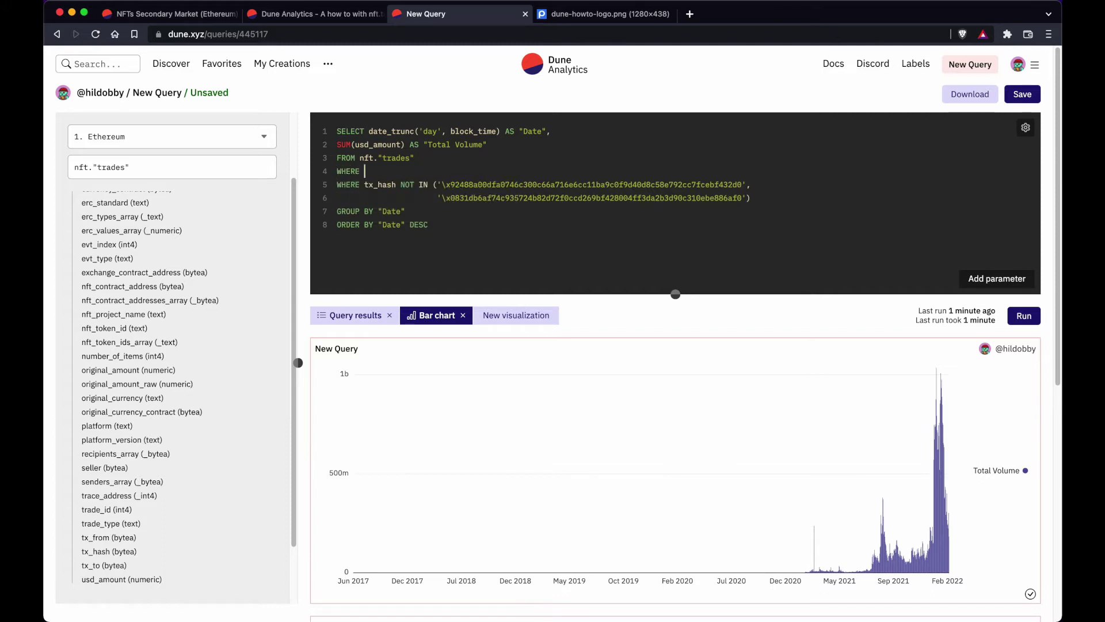
text( platform =)
key(Left)
text(OpenSea)
Change WHERE to AND in front of the tx_hash condition and realign its second hash under the first
drag(360, 184, 333, 185)
text(AND)
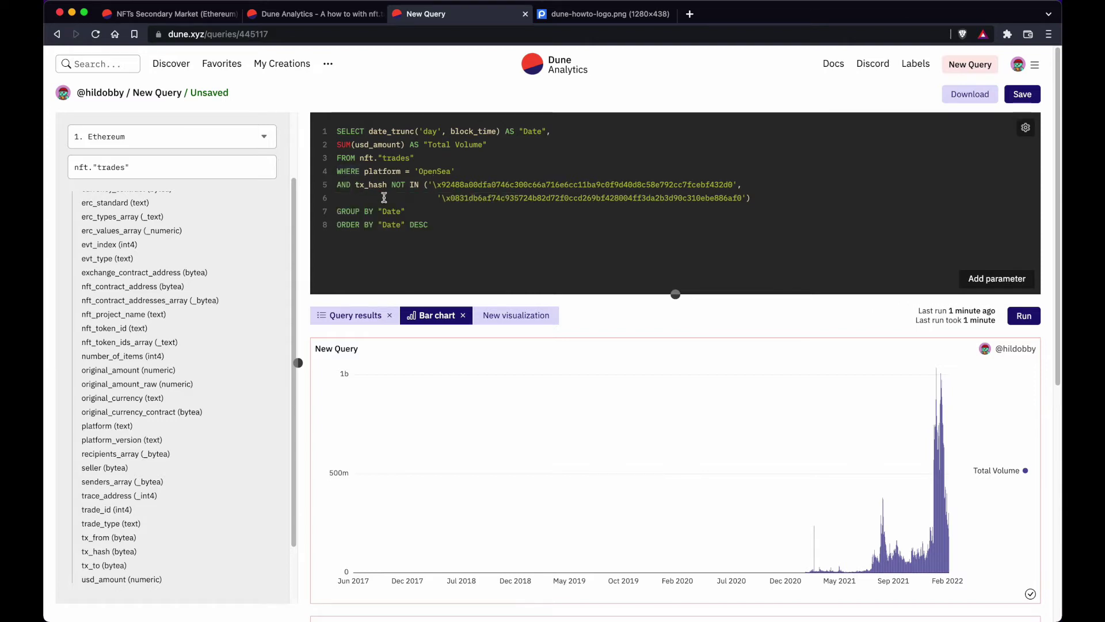
click(437, 198)
key(BackSpace)
key(BackSpace)
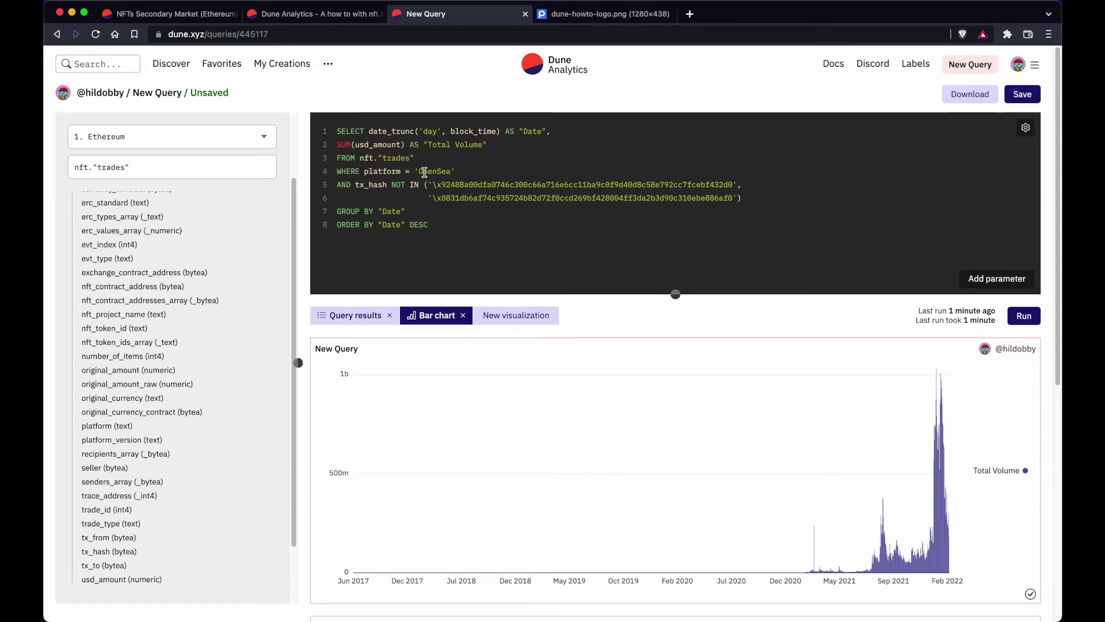
Run the OpenSea-filtered query and check the date order of its rows in the results table
click(1030, 313)
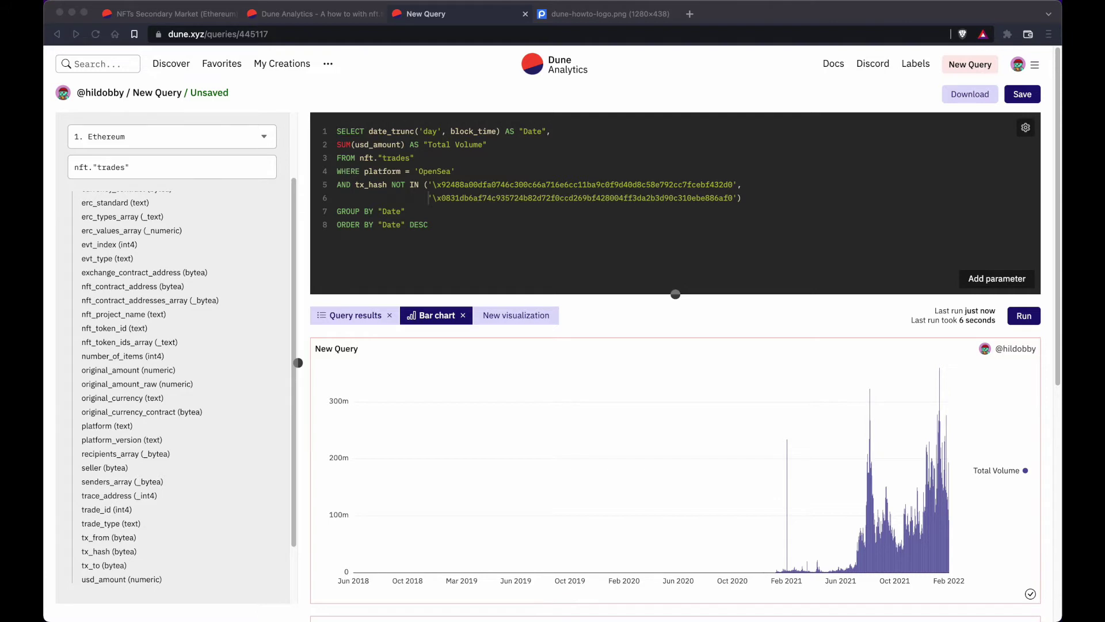
click(583, 221)
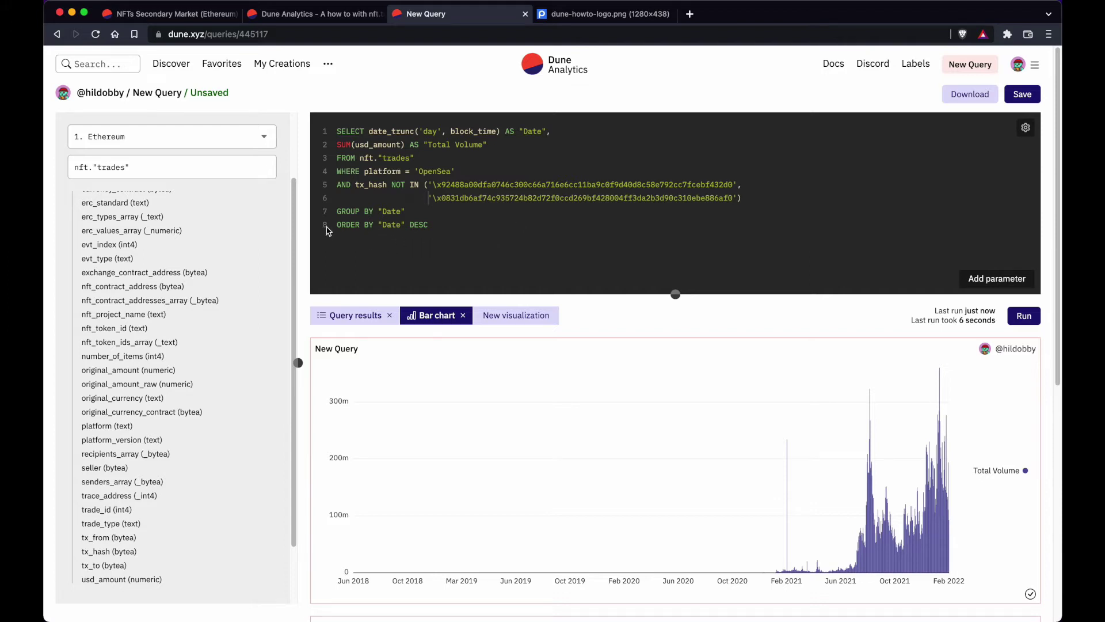
drag(334, 226, 429, 225)
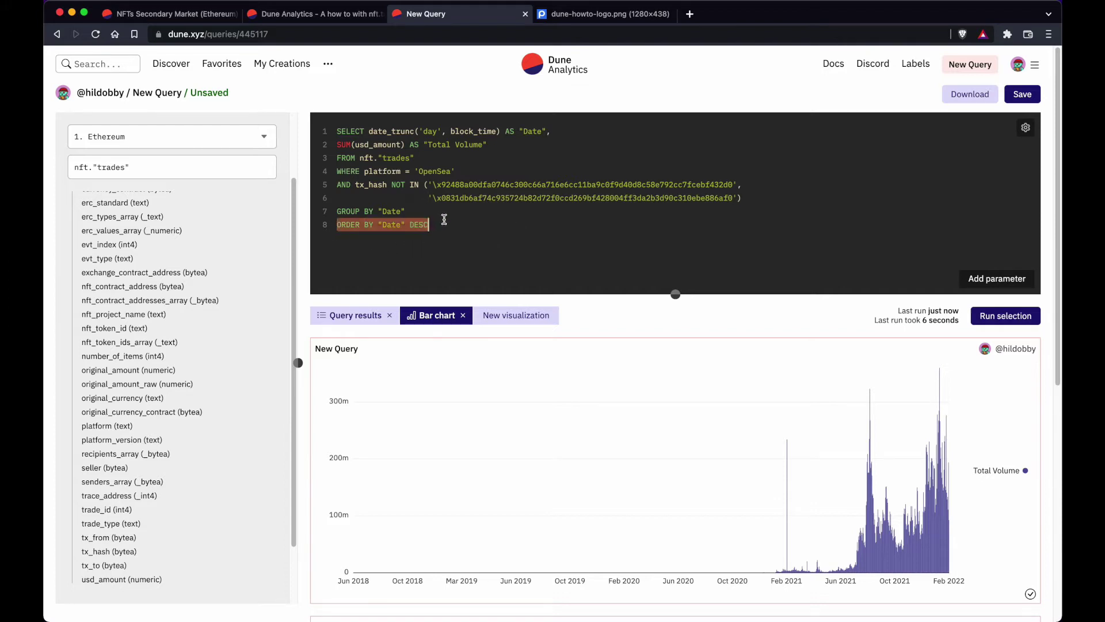
click(325, 316)
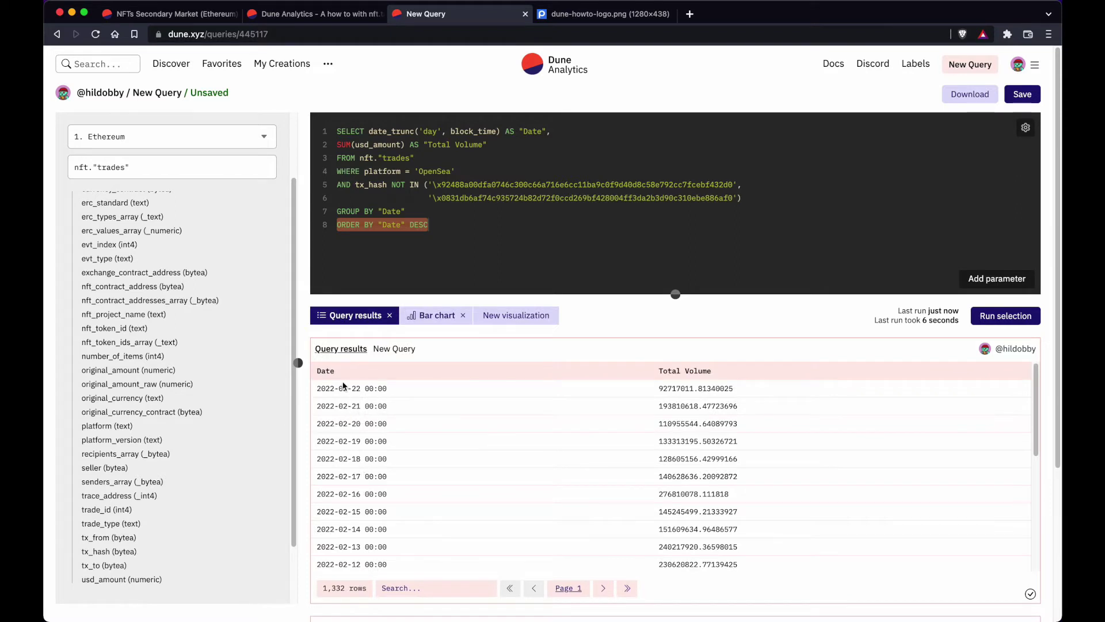
Comment out the ORDER BY "Date" DESC line with -- and rerun the query to compare the results table and bar chart
click(341, 281)
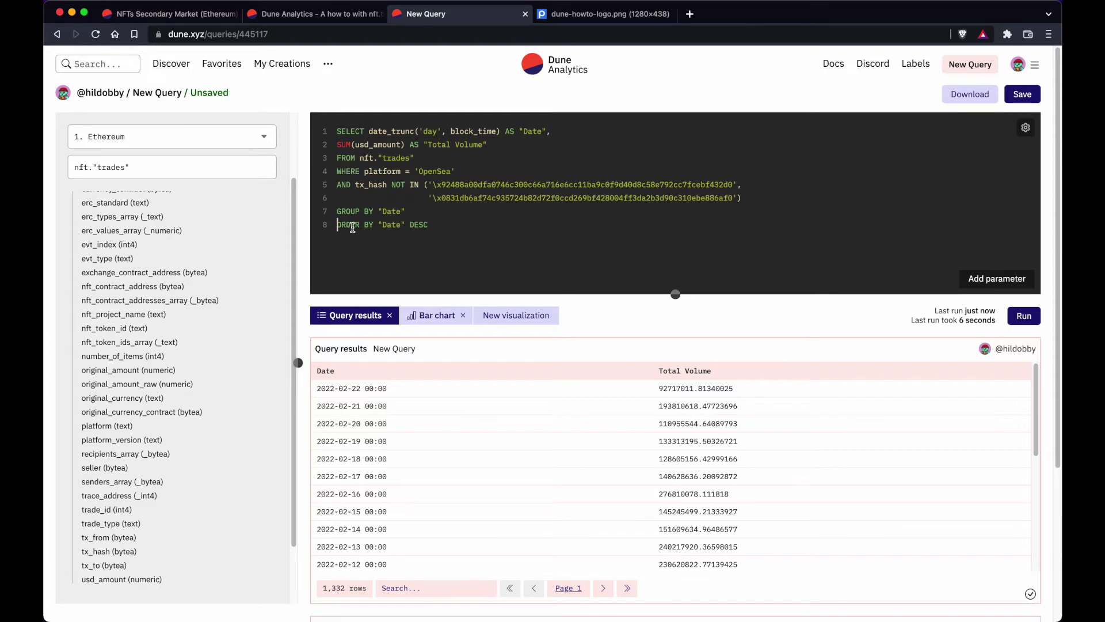
text(--)
click(1017, 317)
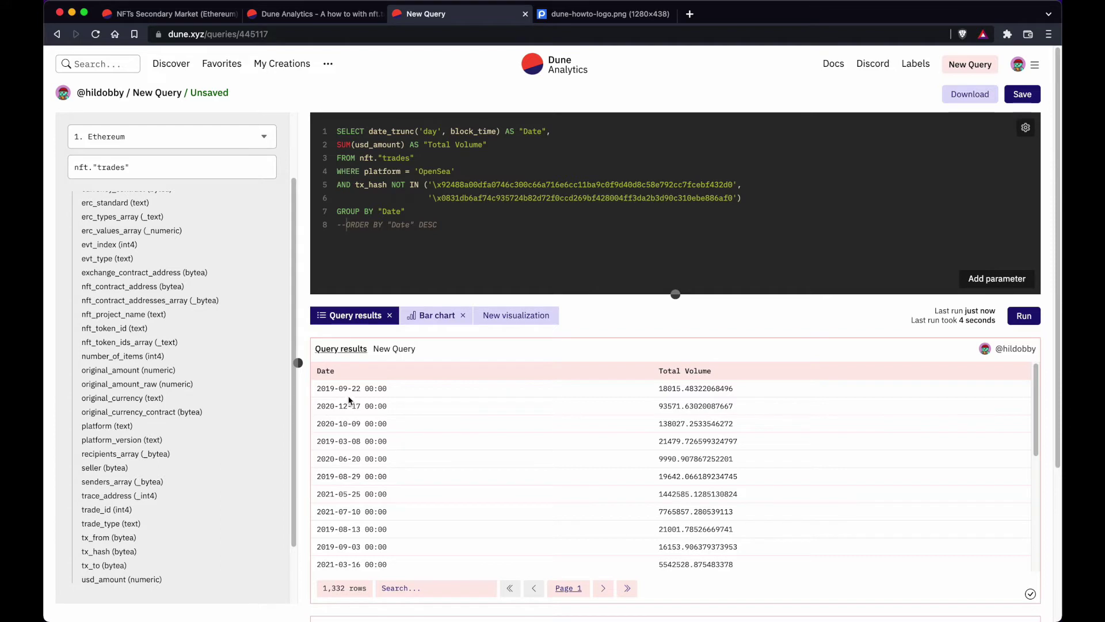
click(419, 318)
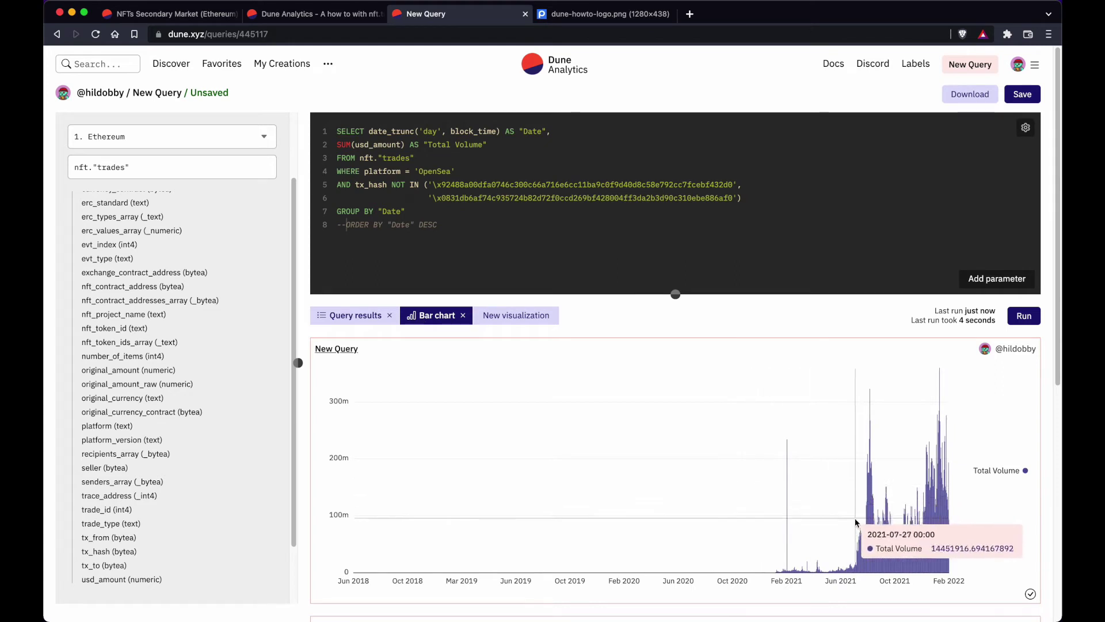
Remove the comment marks in front of ORDER BY "Date" DESC
click(369, 225)
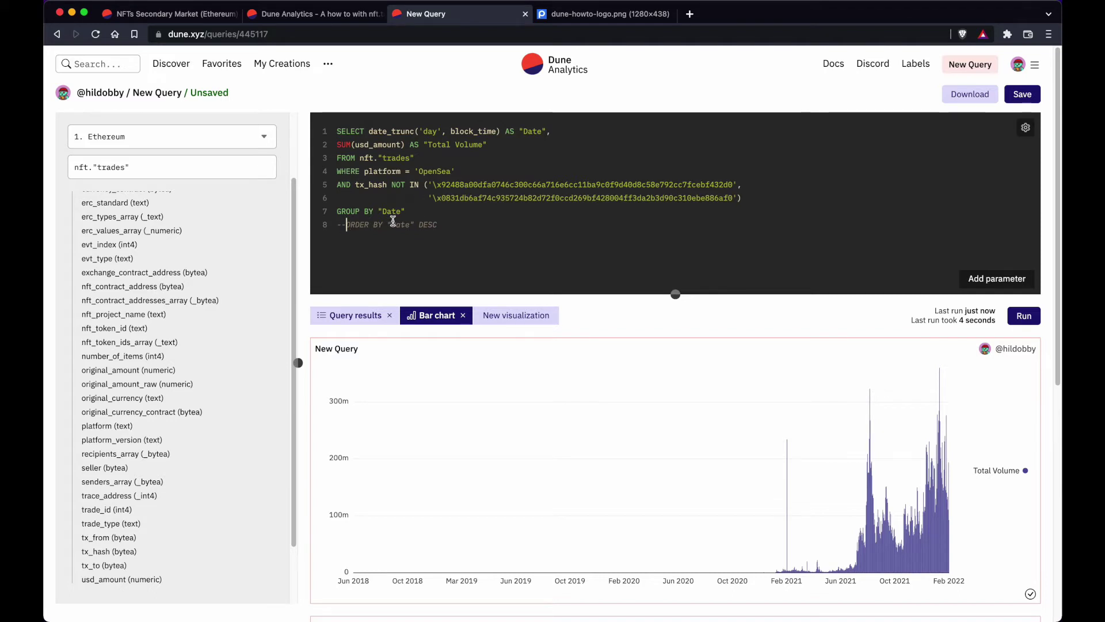
key(BackSpace)
key(BackSpace)
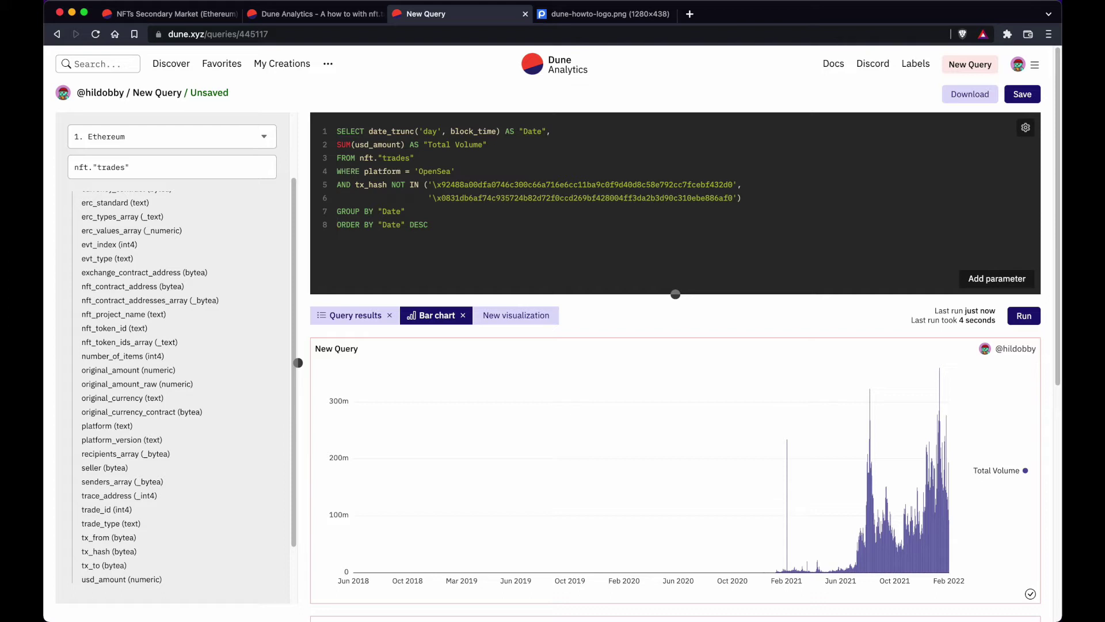
Show the results table and shorten the alias of SUM(usd_amount) to "Volume"
key(super+Tab)
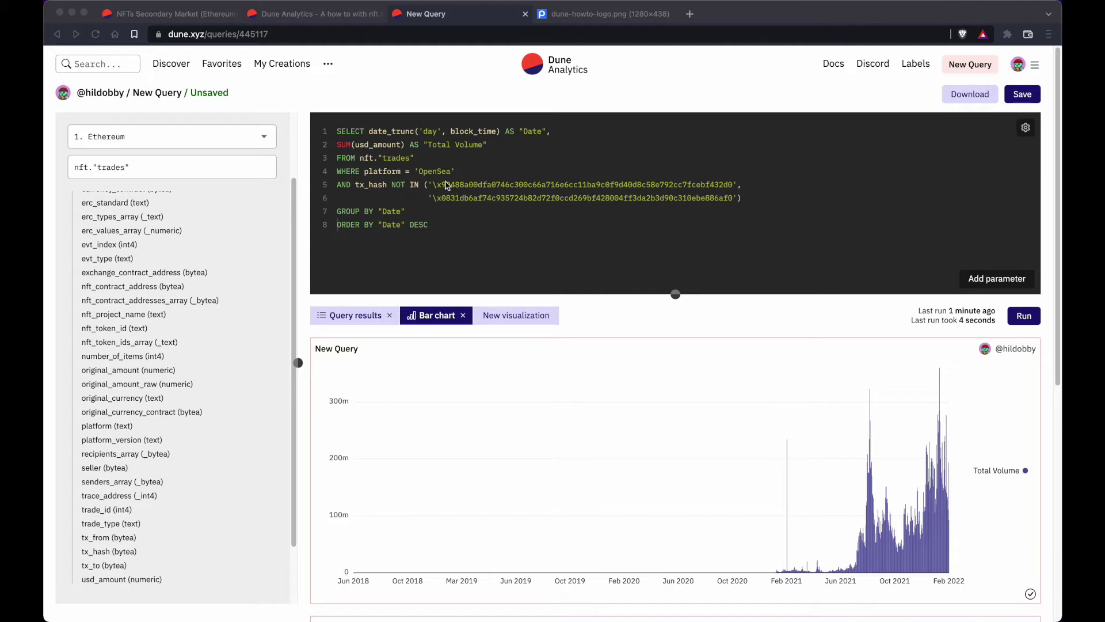
click(502, 145)
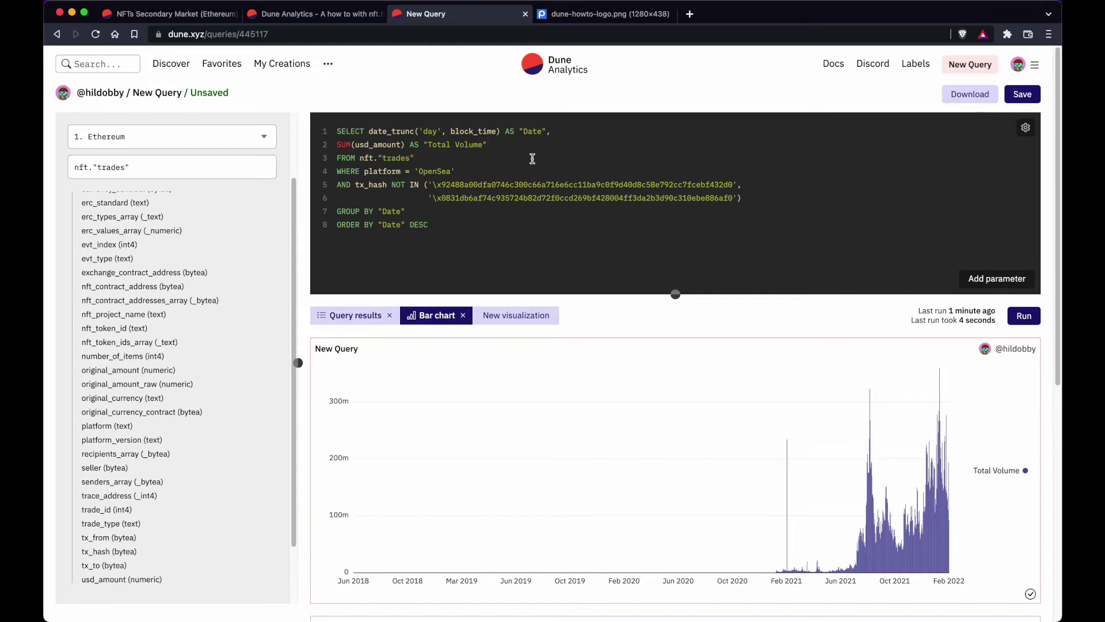
click(371, 316)
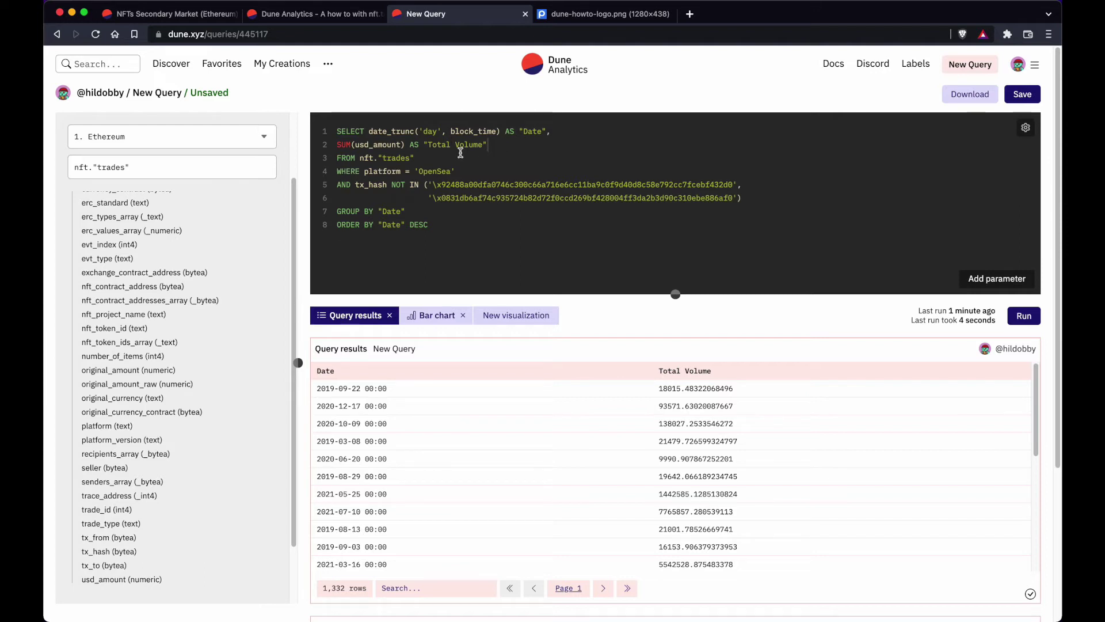
drag(451, 144, 427, 144)
key(BackSpace)
key(Delete)
Add COUNT(*) AS "Transactions" as a new column below the "Volume" line and run the query
click(466, 146)
text(,)
key(Return)
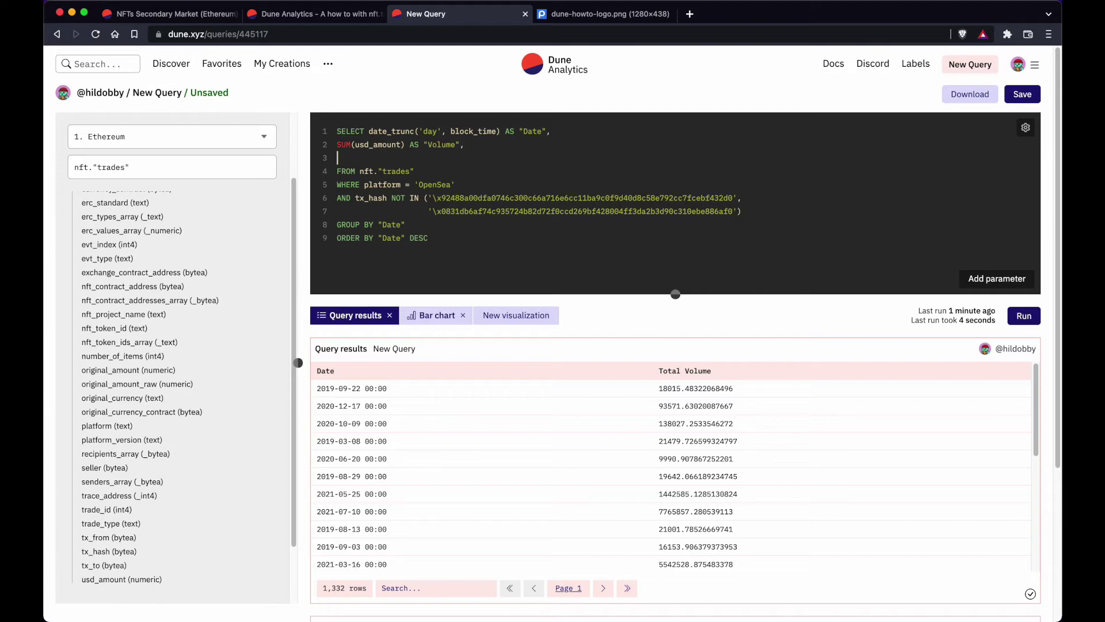
text(COUNT)
text(())
text(*))
text( AS )
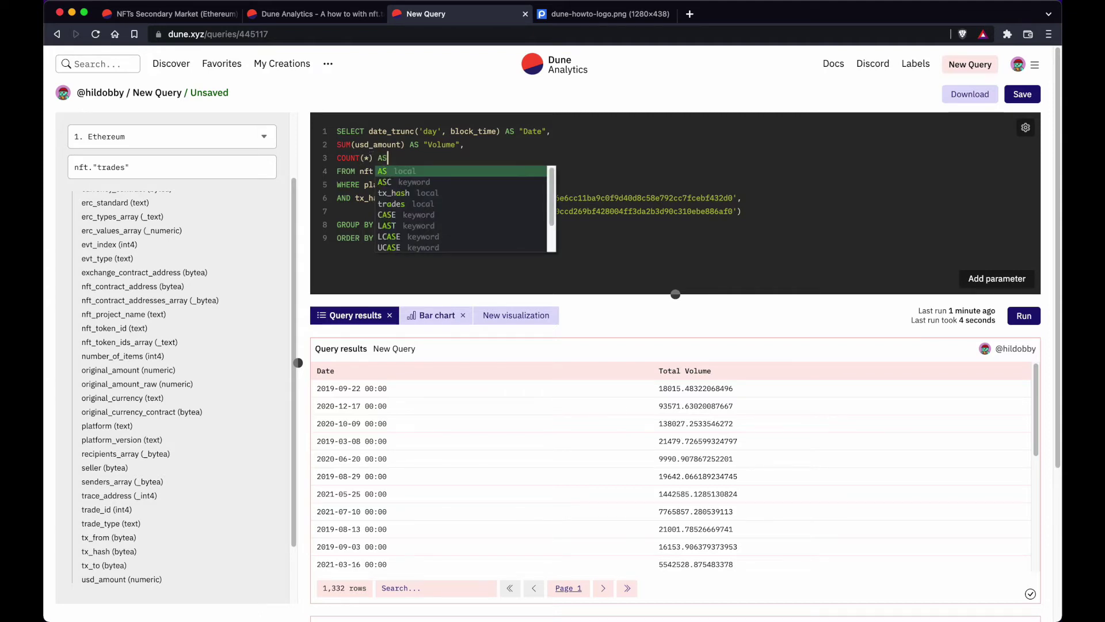
text("Tr)
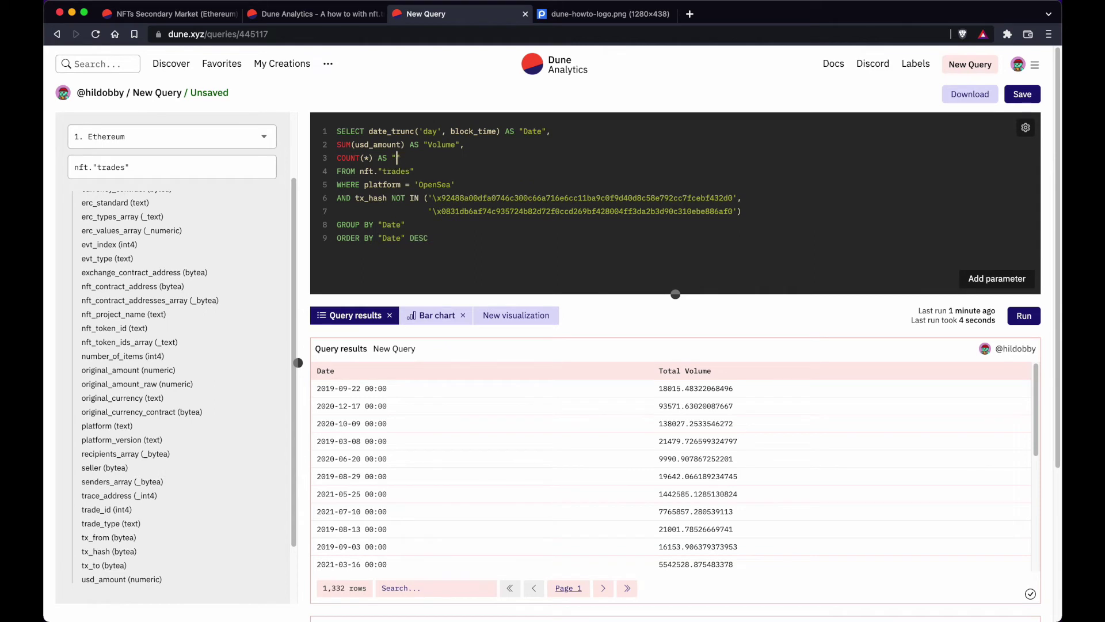
text(an)
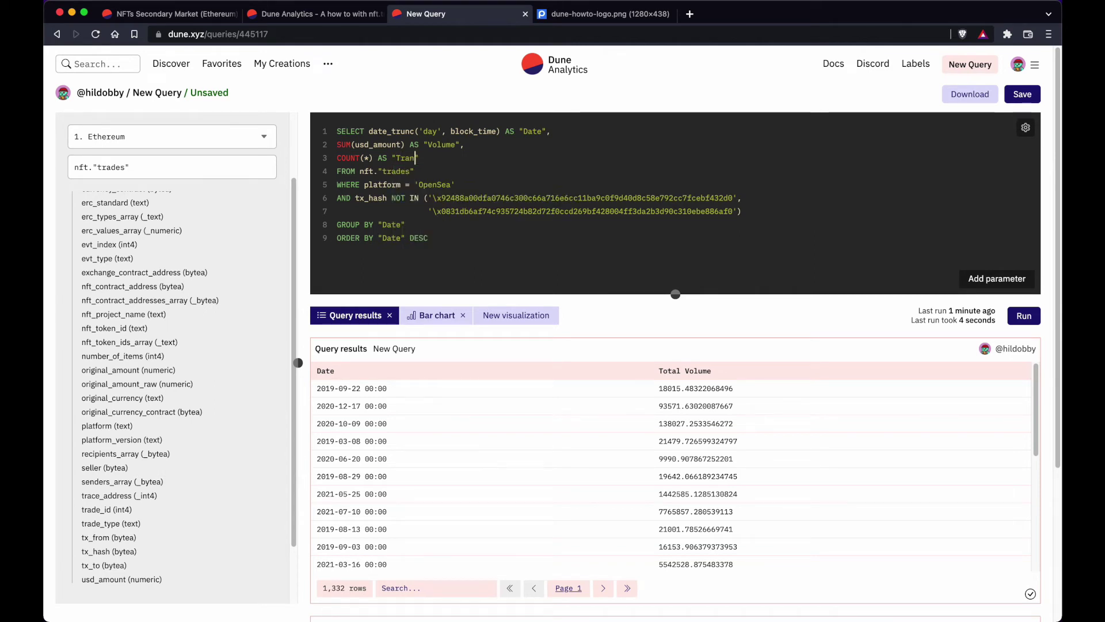
text(sactions)
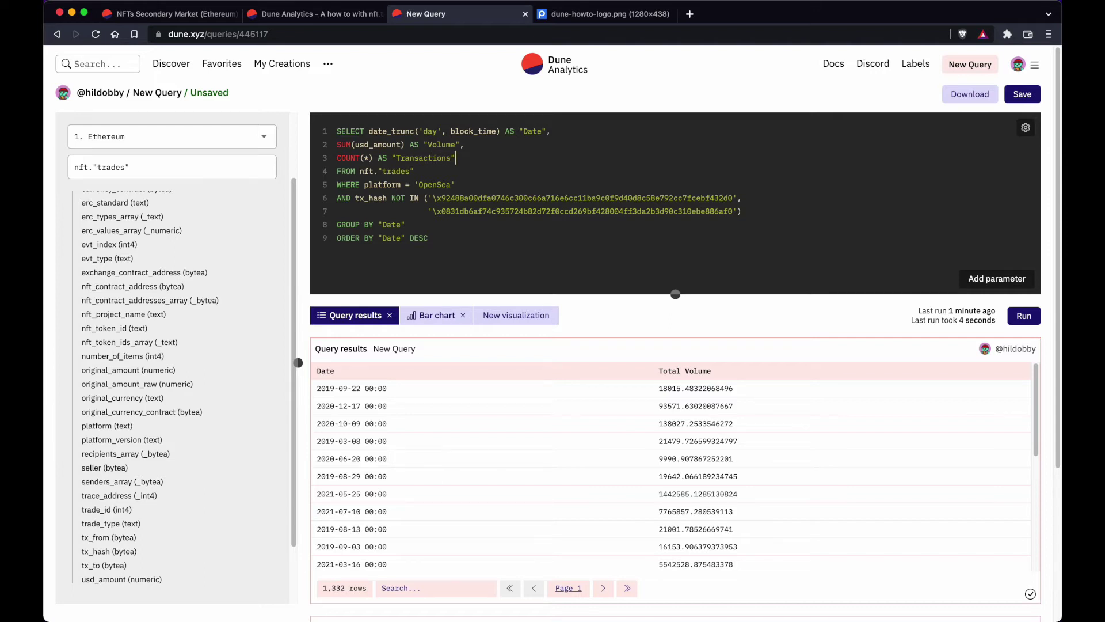
click(1029, 320)
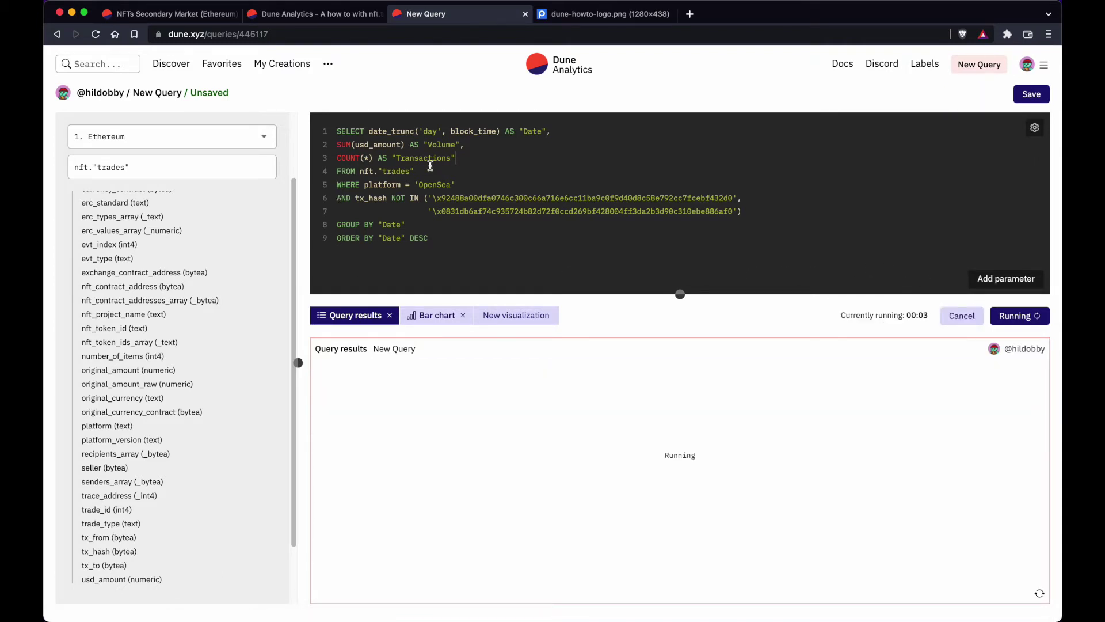
Indent the SUM and COUNT lines beneath the SELECT line by one level
drag(464, 160, 333, 145)
key(Tab)
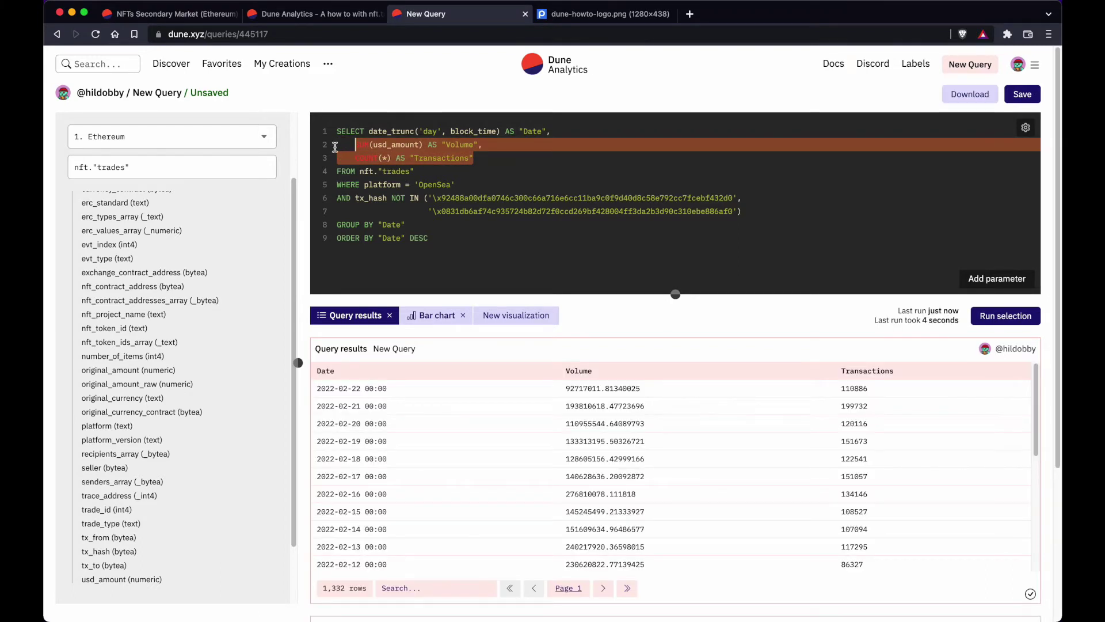
click(379, 172)
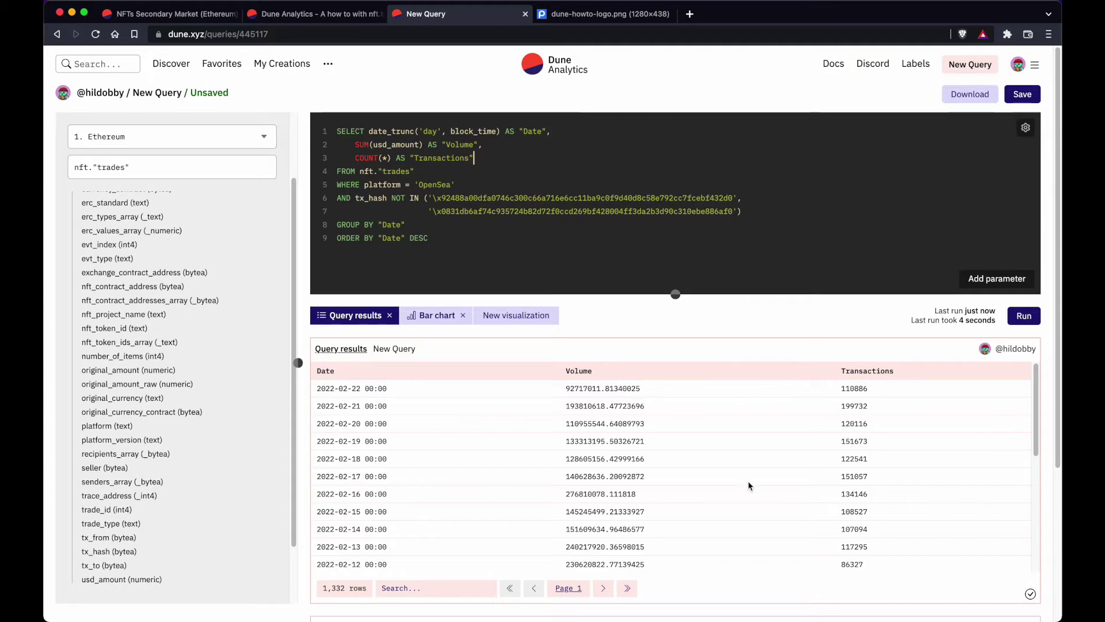
Add COUNT(distinct buyer) AS "Buyers" as a new column below the "Transactions" line
click(496, 164)
text(,)
key(Return)
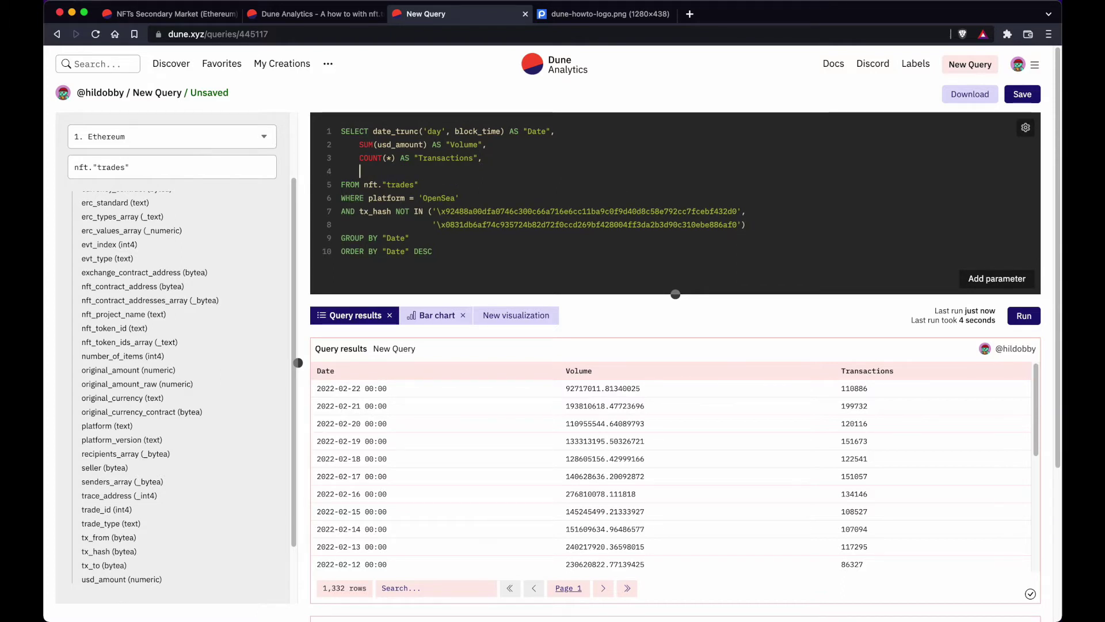
text(COUNT())
click(386, 171)
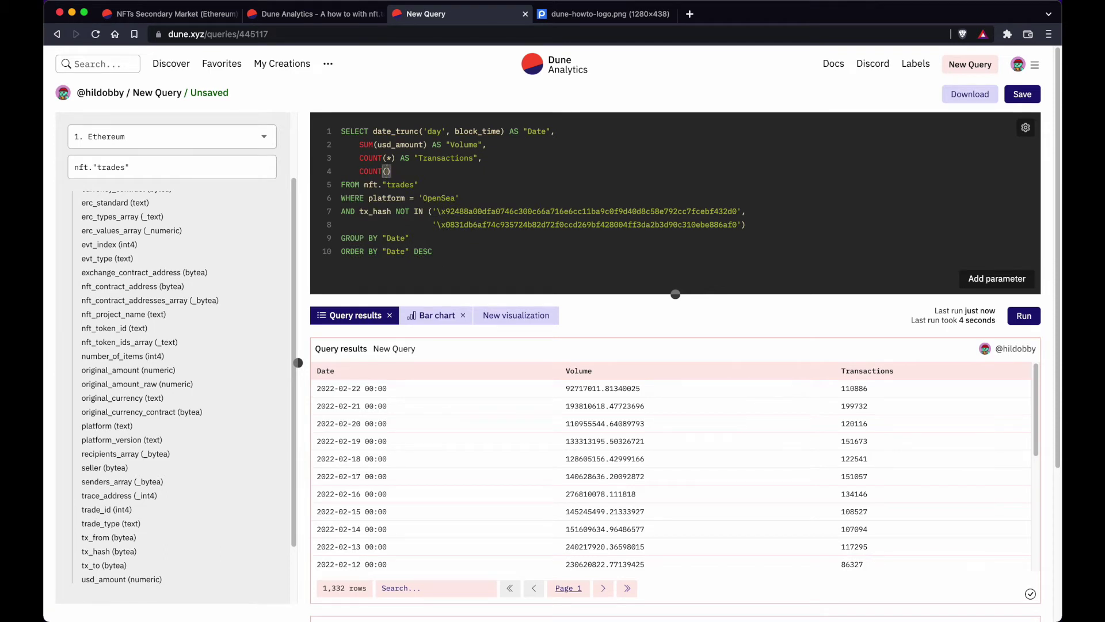
text(d)
key(Escape)
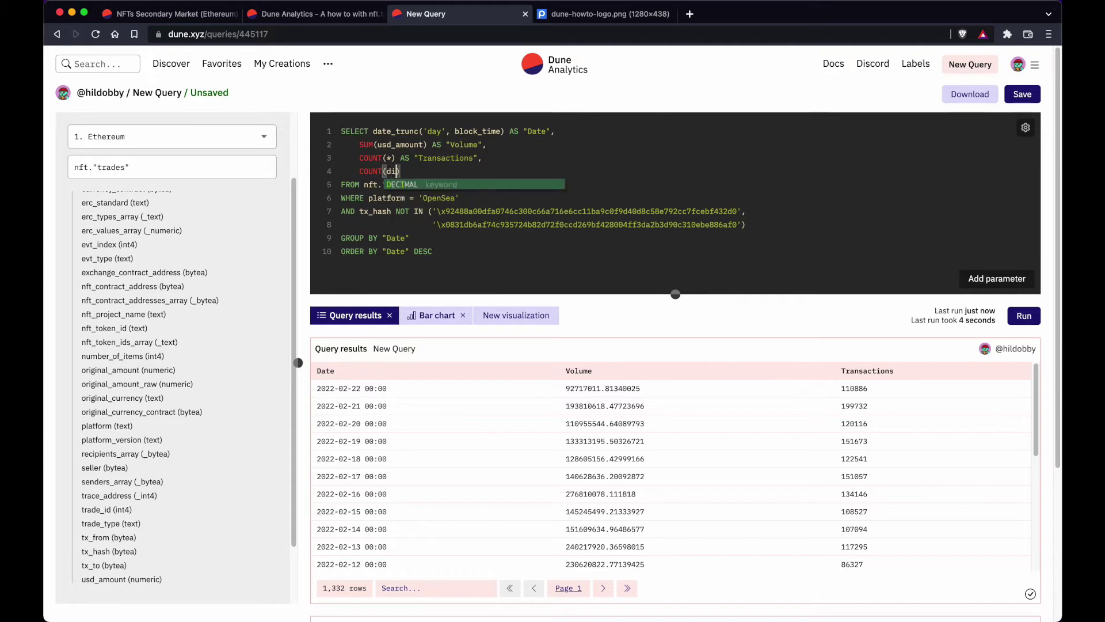
text(istinct )
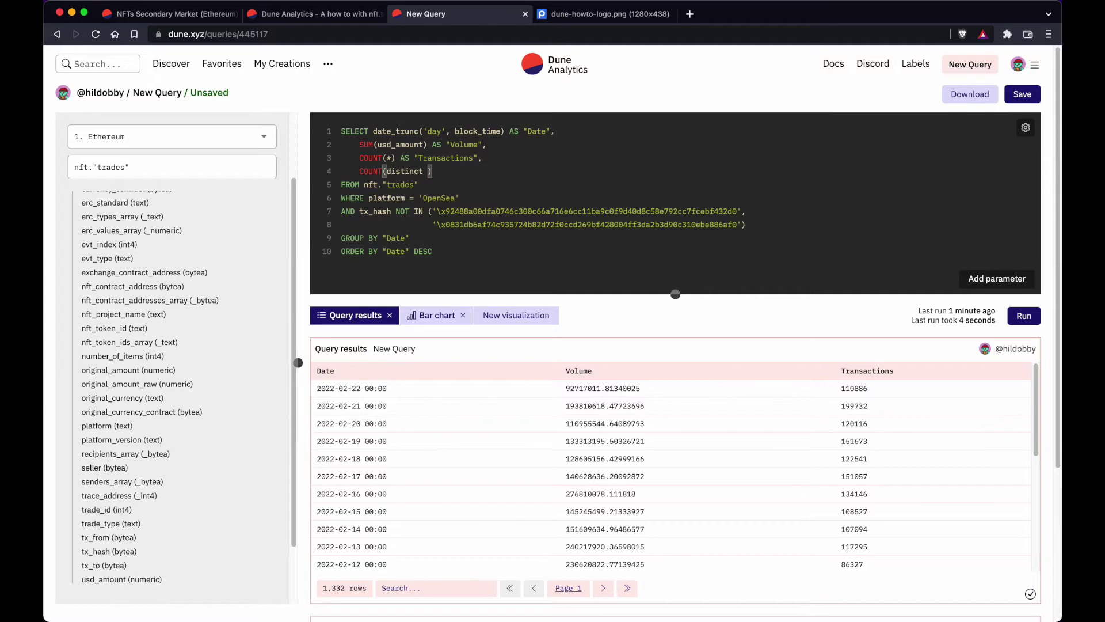
text(buyer) AS)
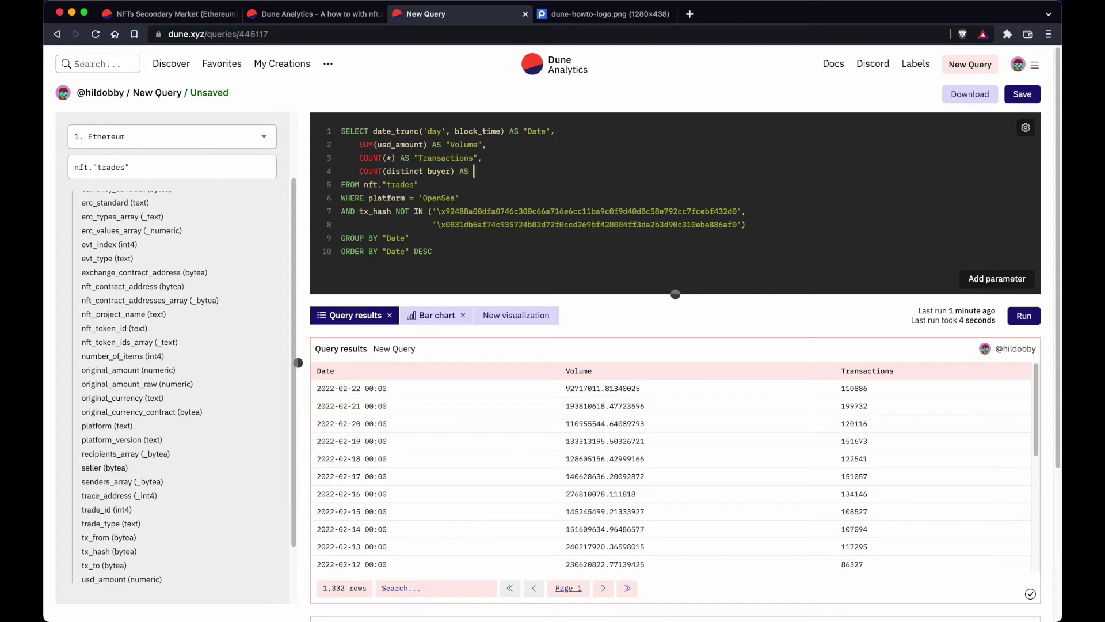
text( "Buyer)
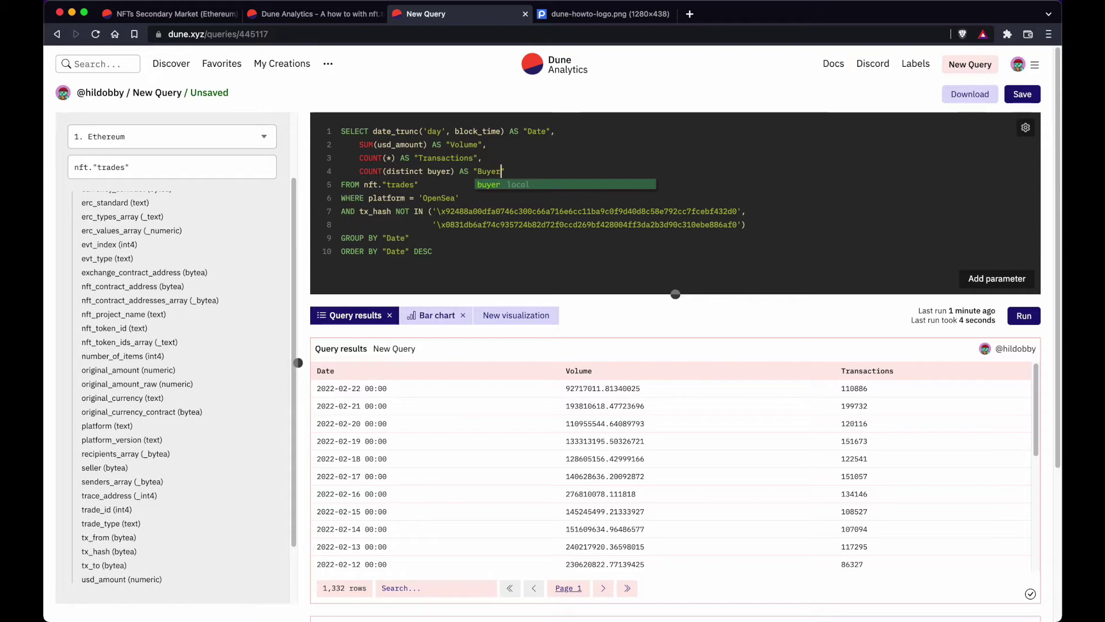
text(s")
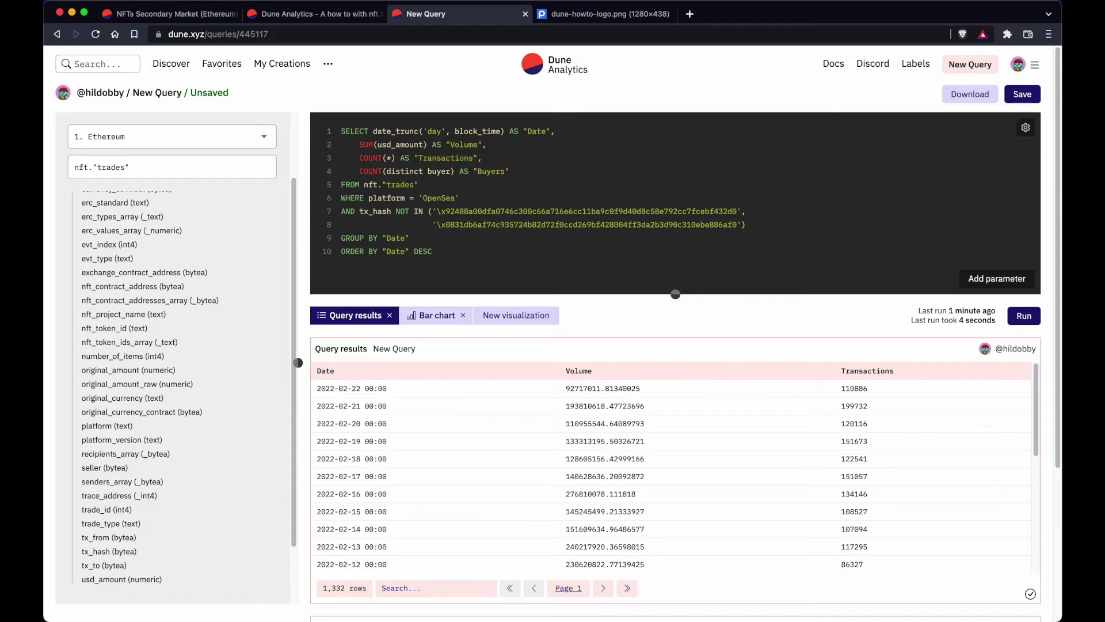
Add COUNT(distinct seller) AS "Sellers" as a new column below the "Buyers" line and run the query
text(,)
key(Return)
text(COUTN)
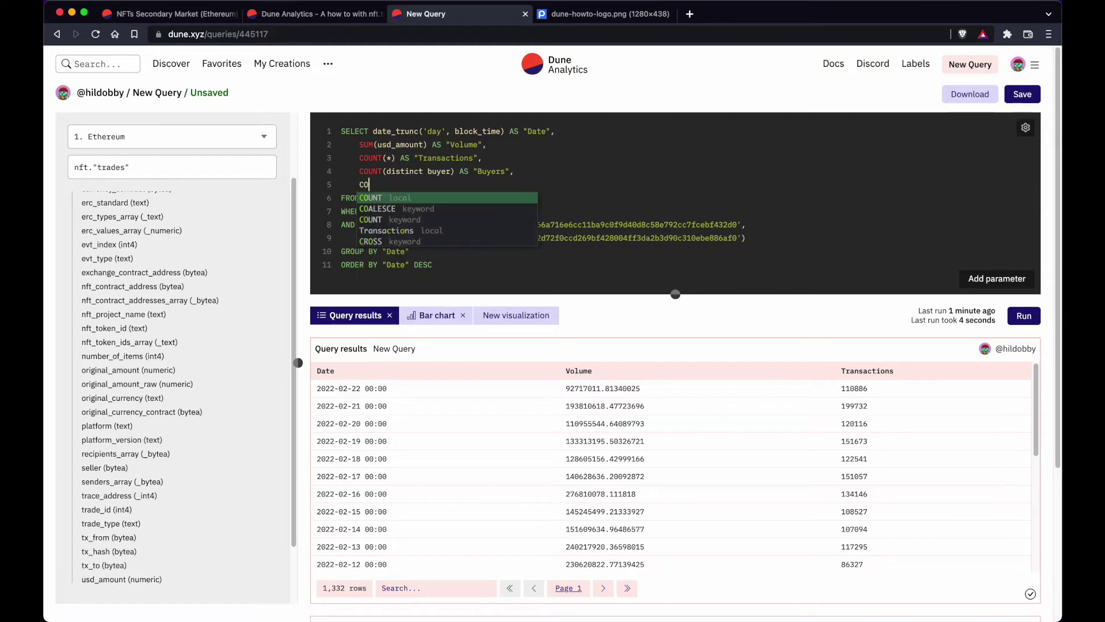
key(BackSpace)
key(BackSpace)
text(N)
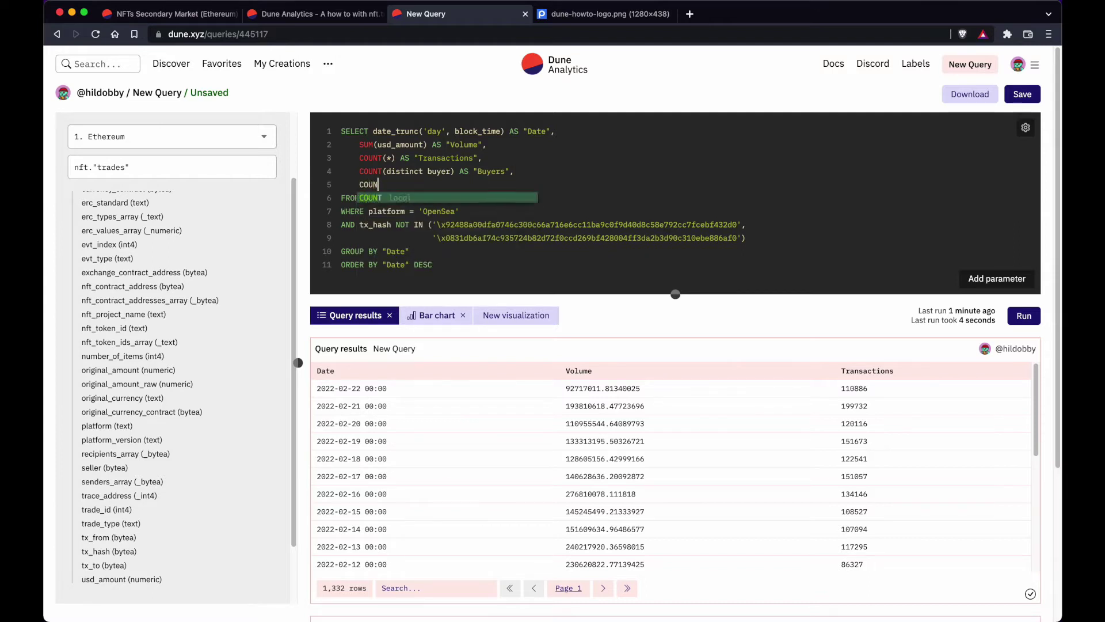
text(T()distinc)
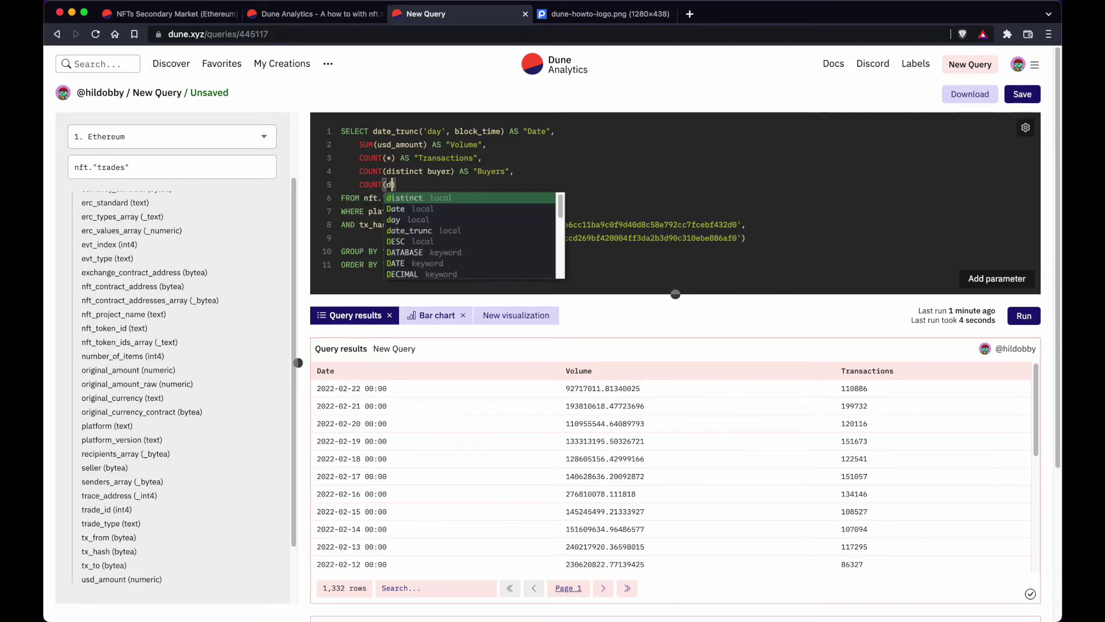
text(tinct)
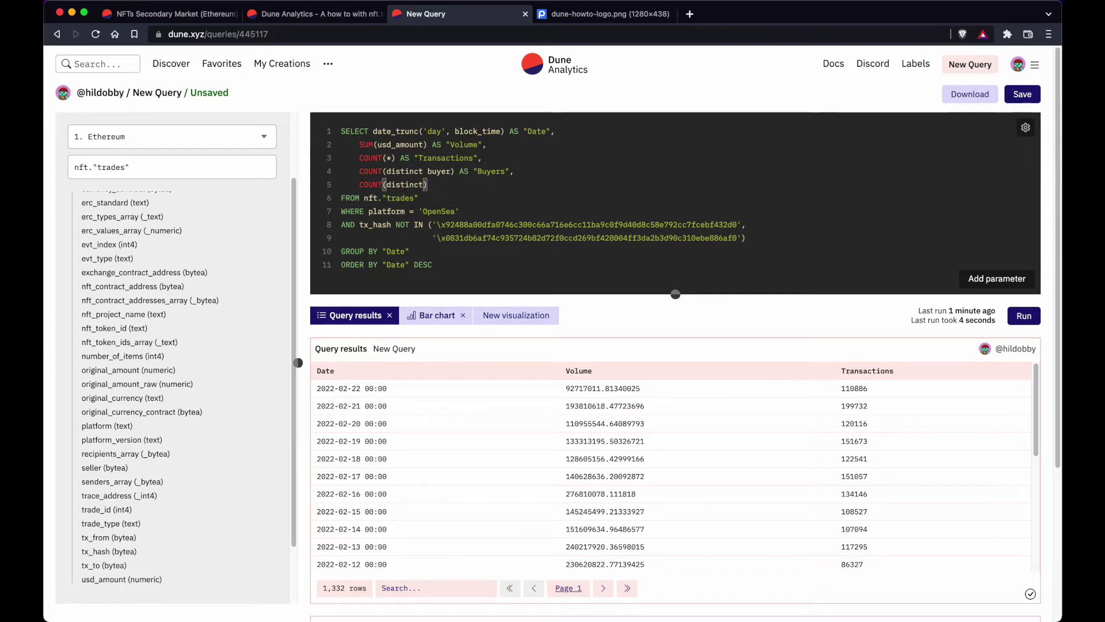
text( seller) AS)
text(Sellers")
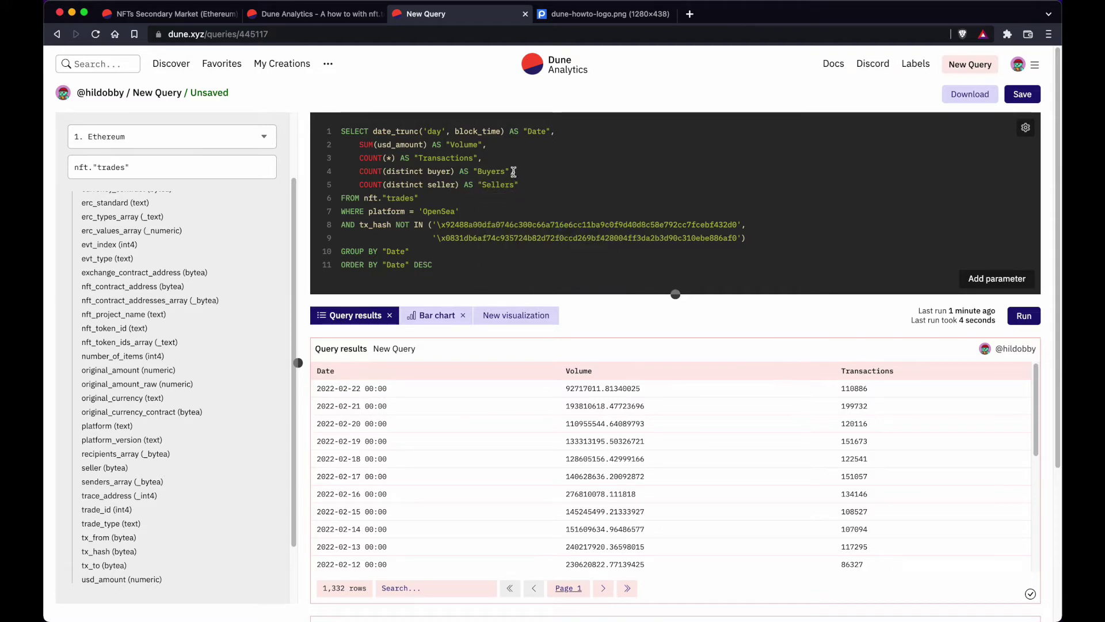
click(1027, 317)
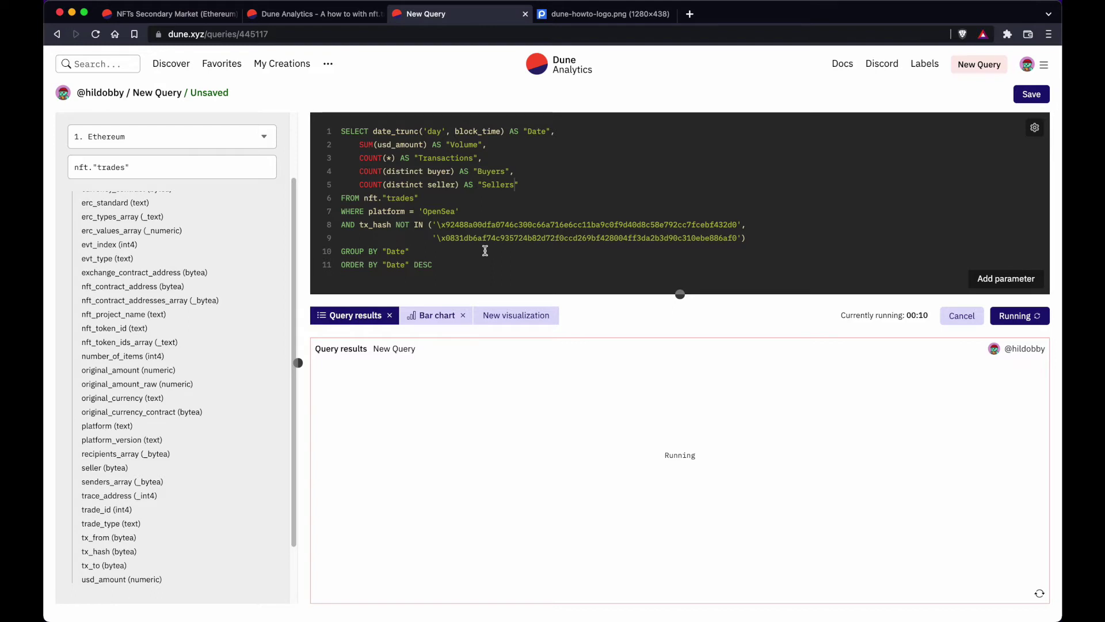
drag(441, 266, 339, 266)
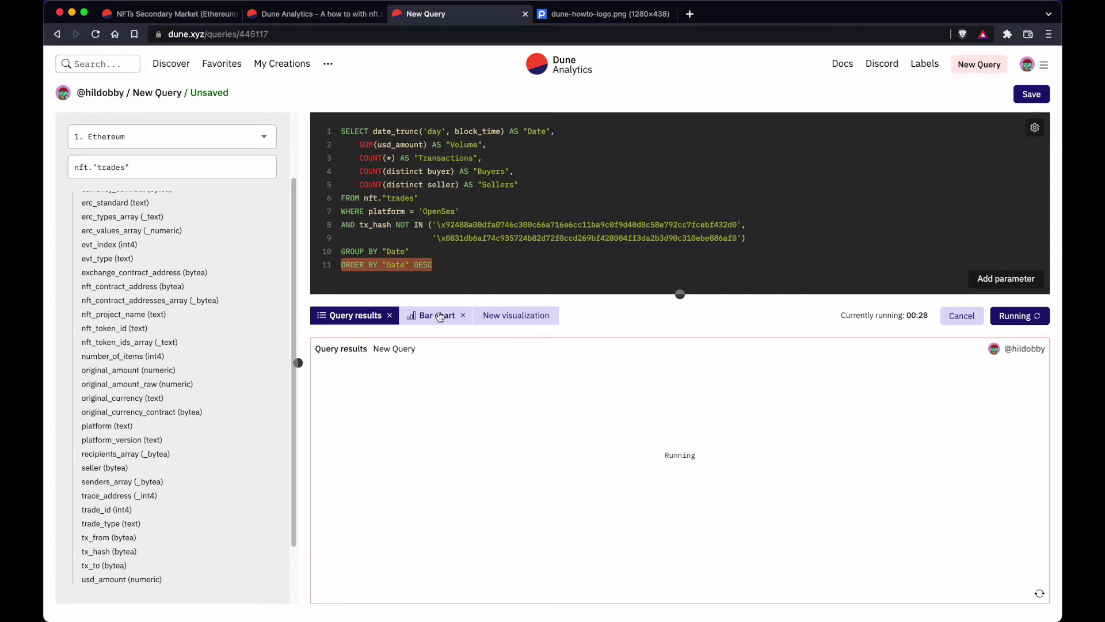
click(449, 252)
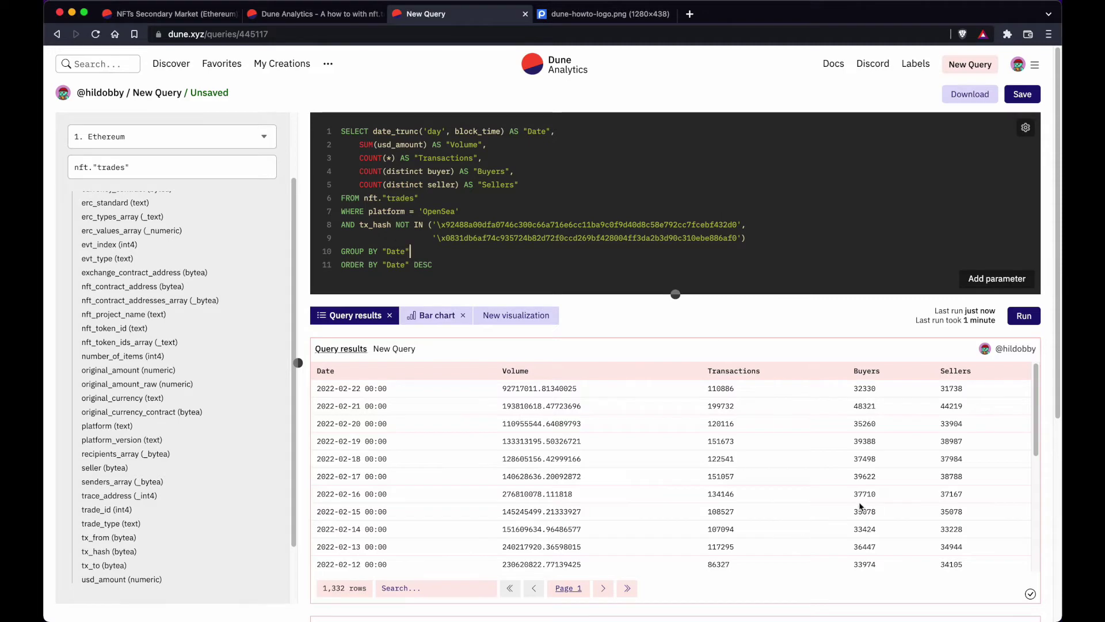
Show the bar chart visualization and set its Y column 1 to Volume
click(449, 320)
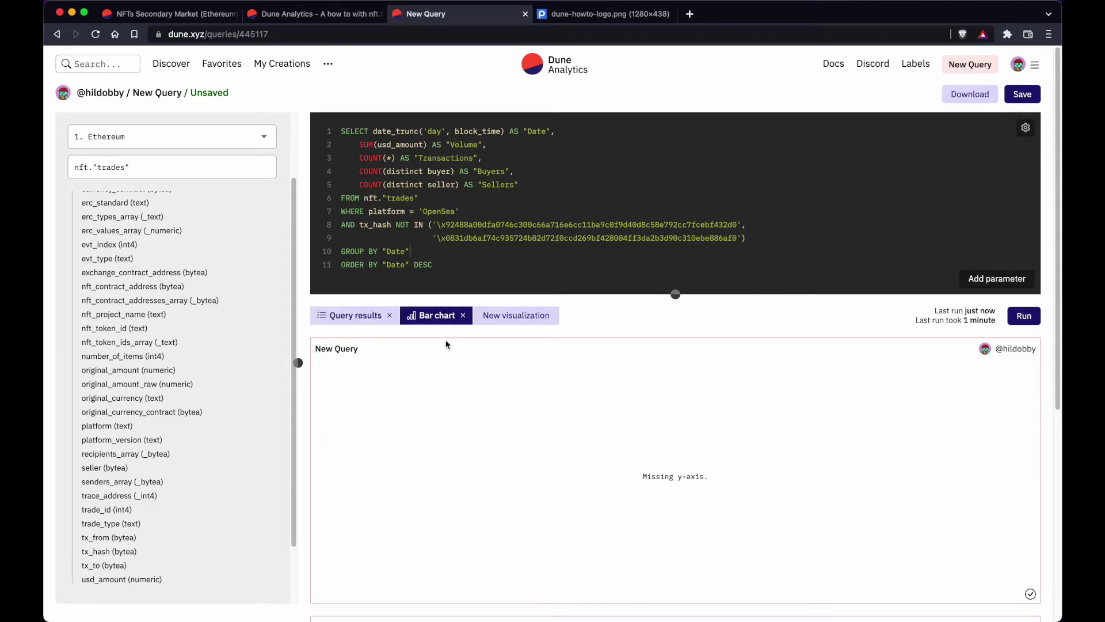
scroll(473, 383, down, 5)
scroll(662, 413, up, 5)
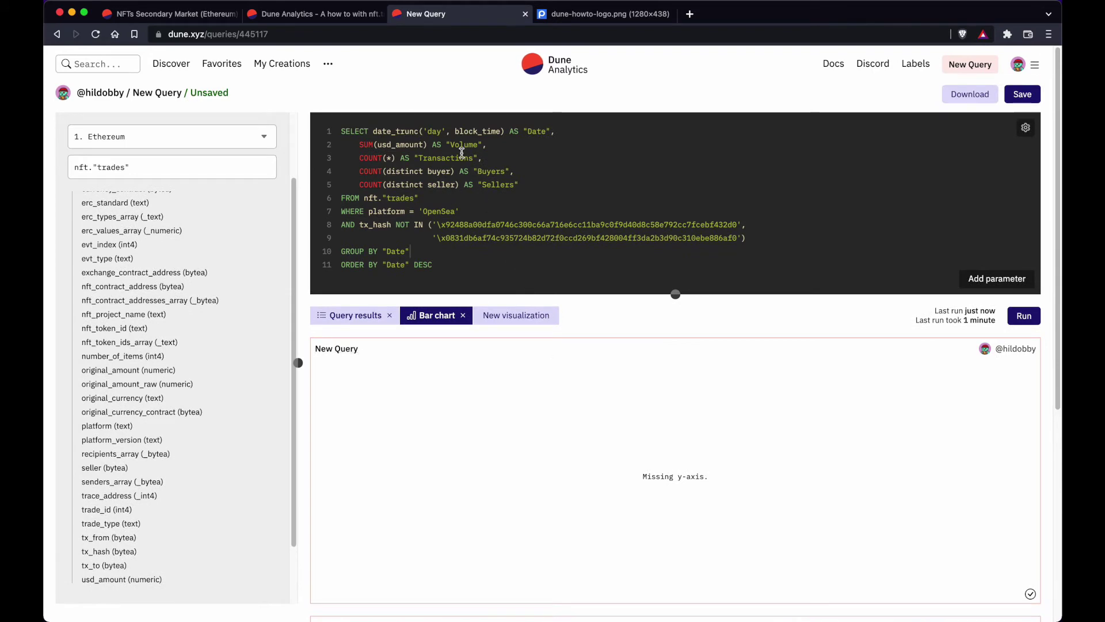
scroll(572, 330, down, 2)
scroll(572, 330, down, 2)
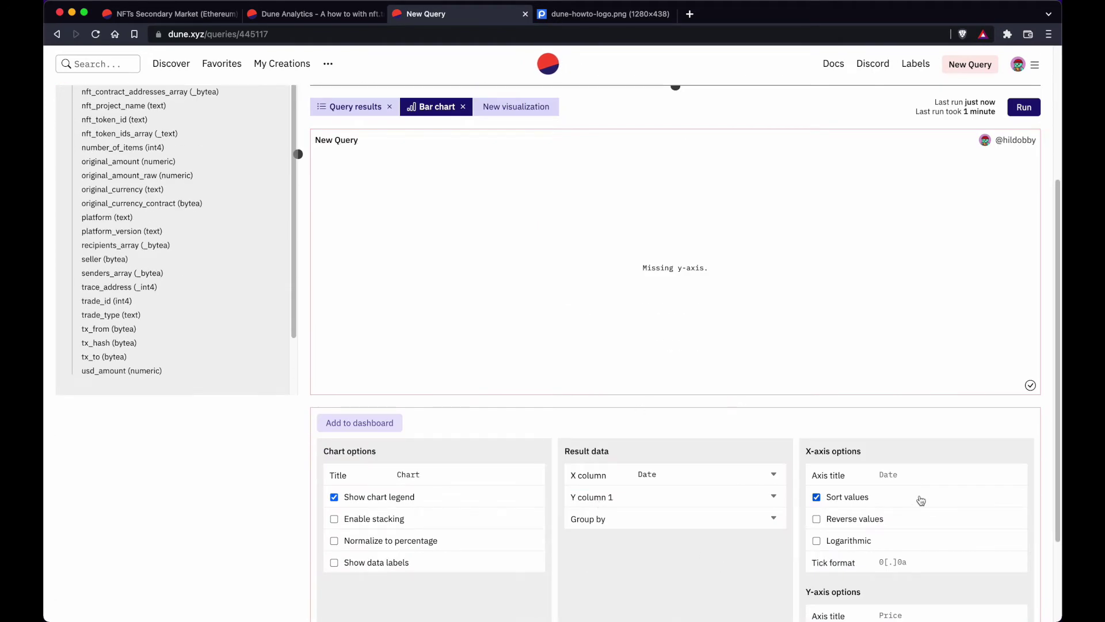
click(709, 499)
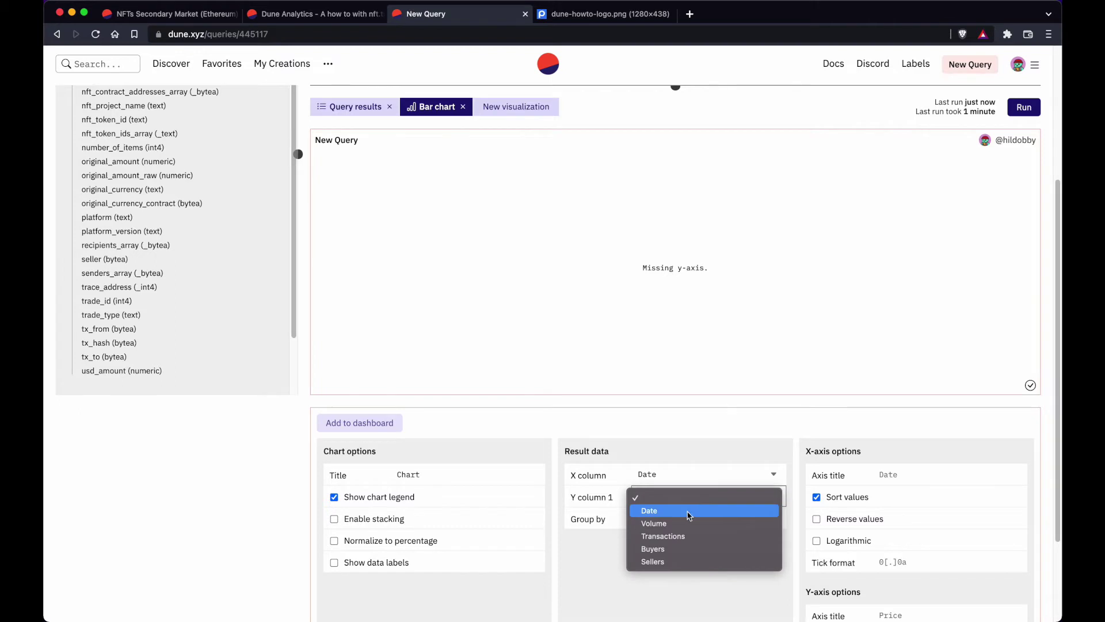
click(637, 500)
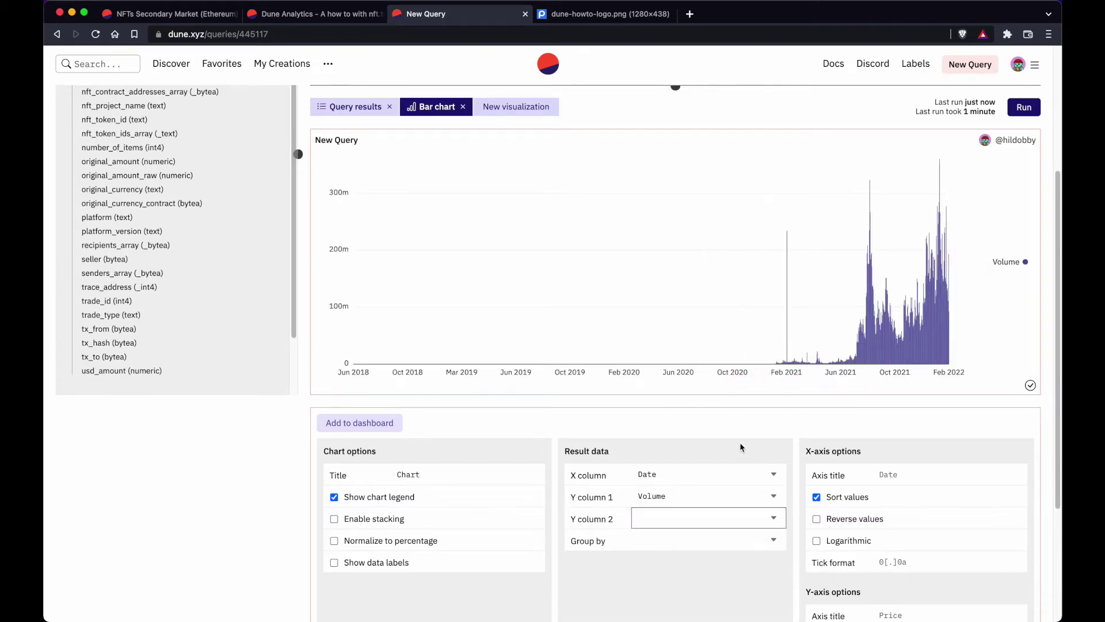
Plot Transactions, Buyers and Sellers in turn as the chart's Y column 1, finishing with Buyers and Sellers charted together
click(728, 499)
click(683, 510)
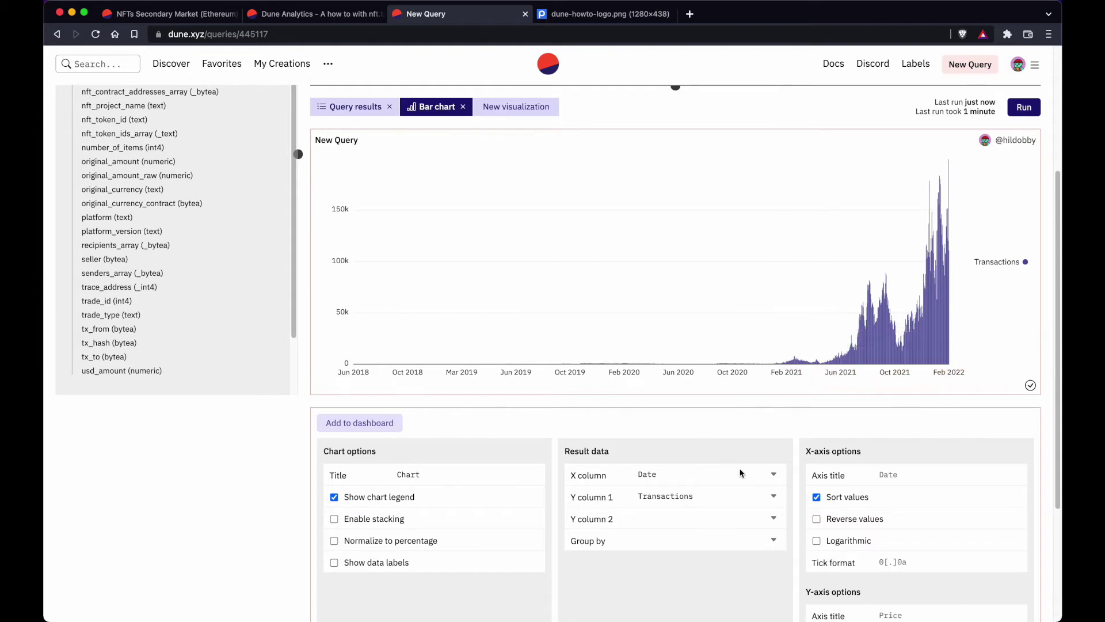
click(715, 499)
click(688, 509)
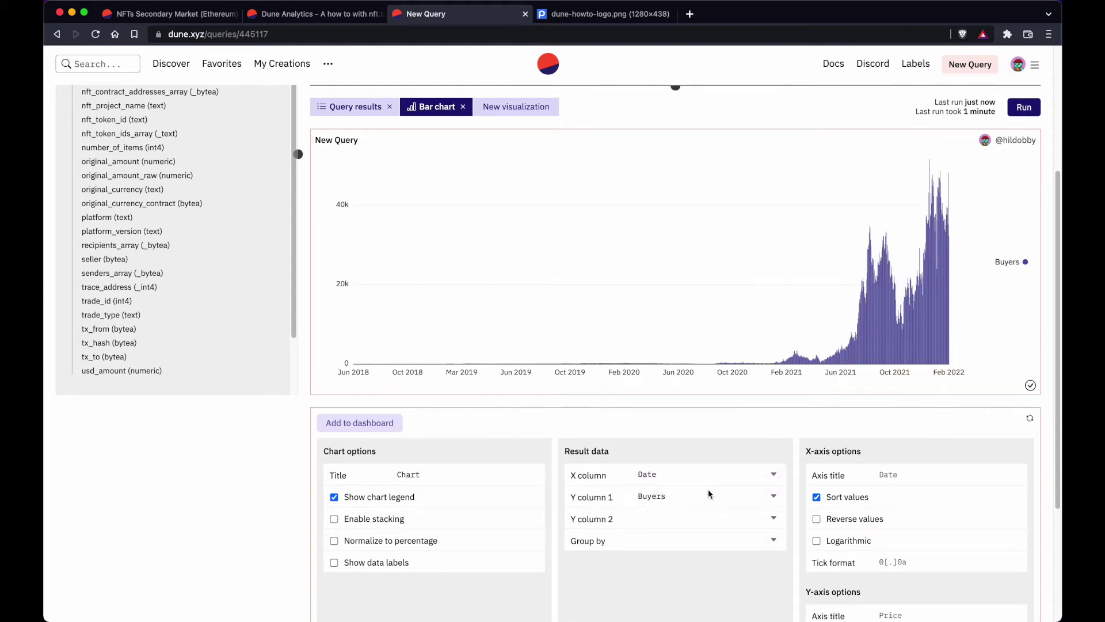
click(703, 501)
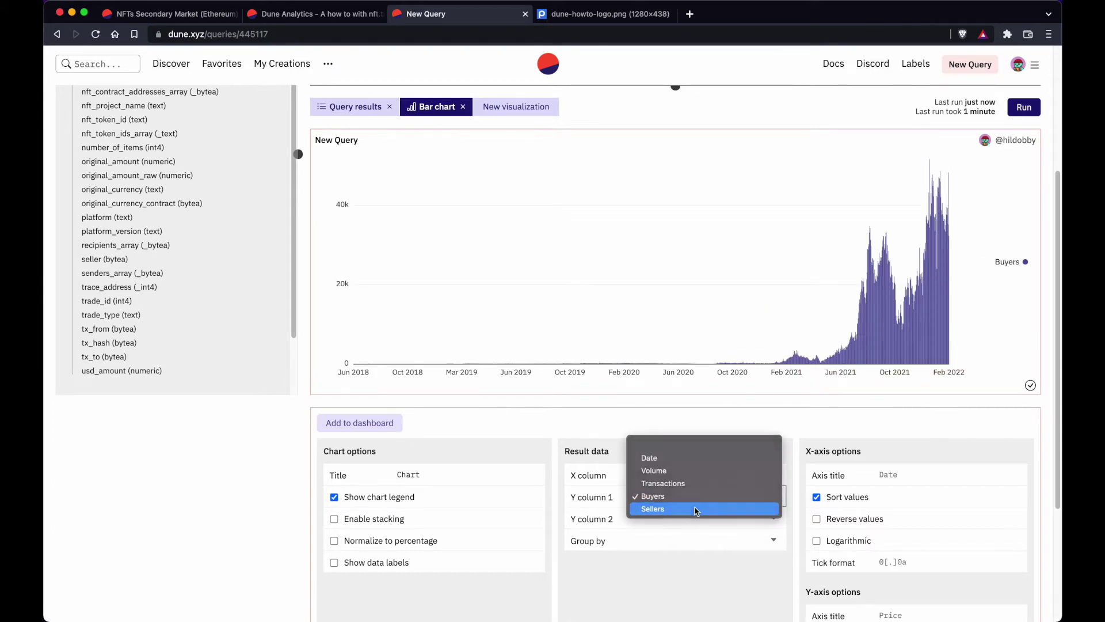
click(696, 509)
click(697, 519)
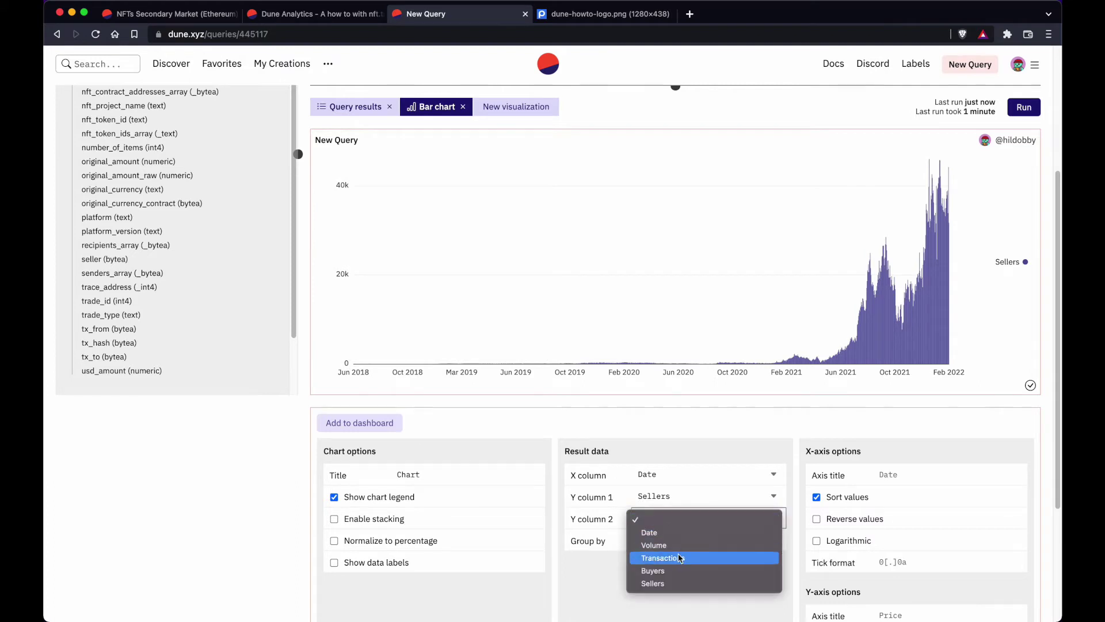
click(679, 571)
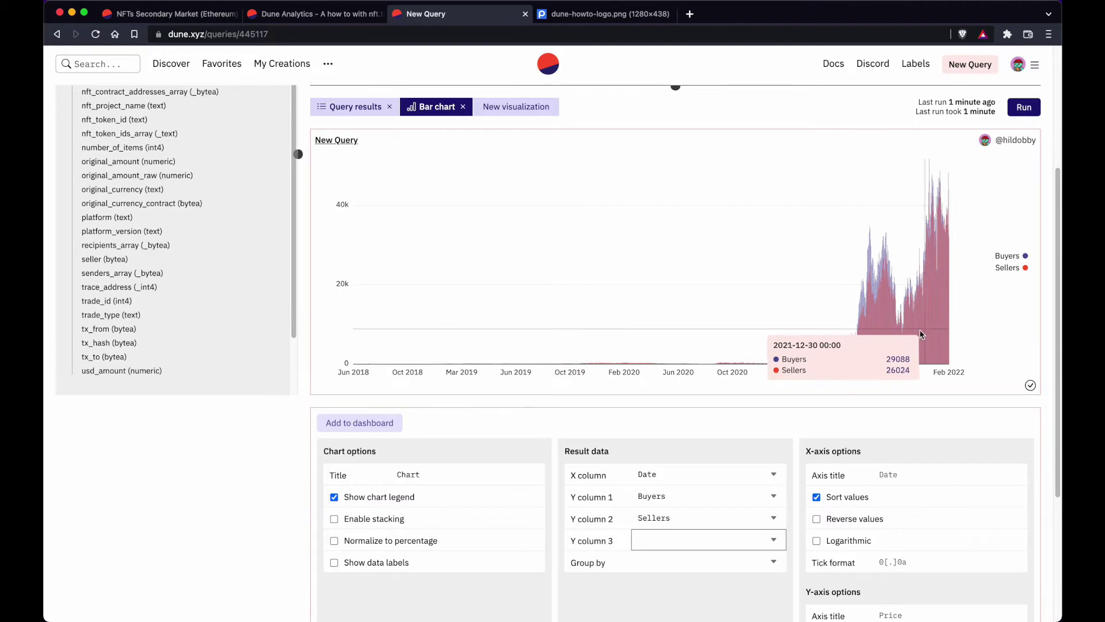
Set the chart's Y column 1 back to Volume and clear Y column 2
click(672, 504)
key(Escape)
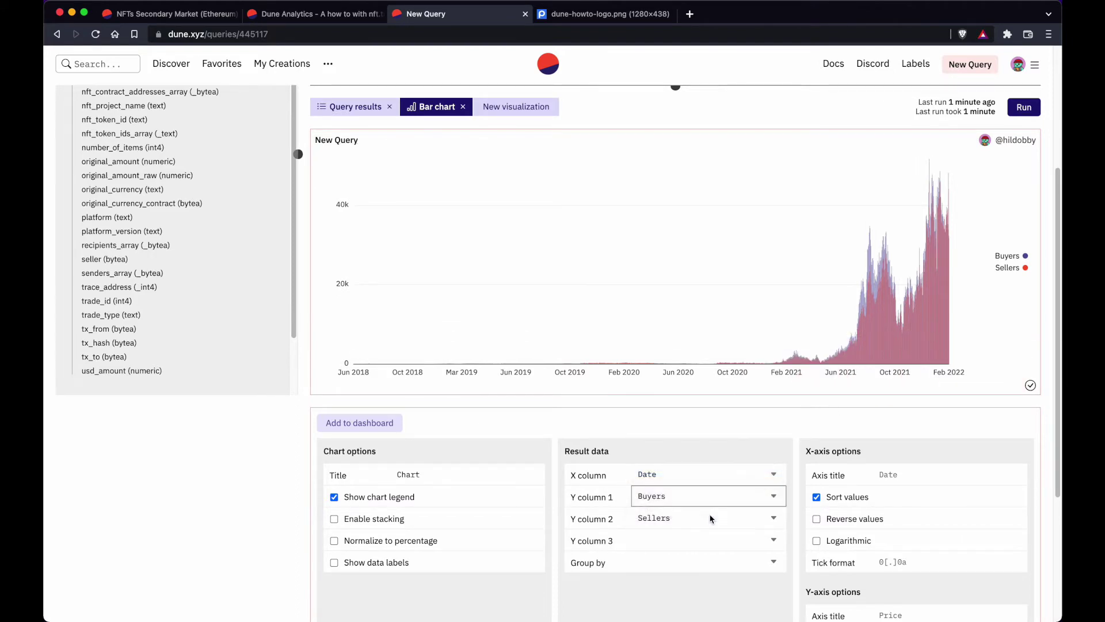
click(712, 518)
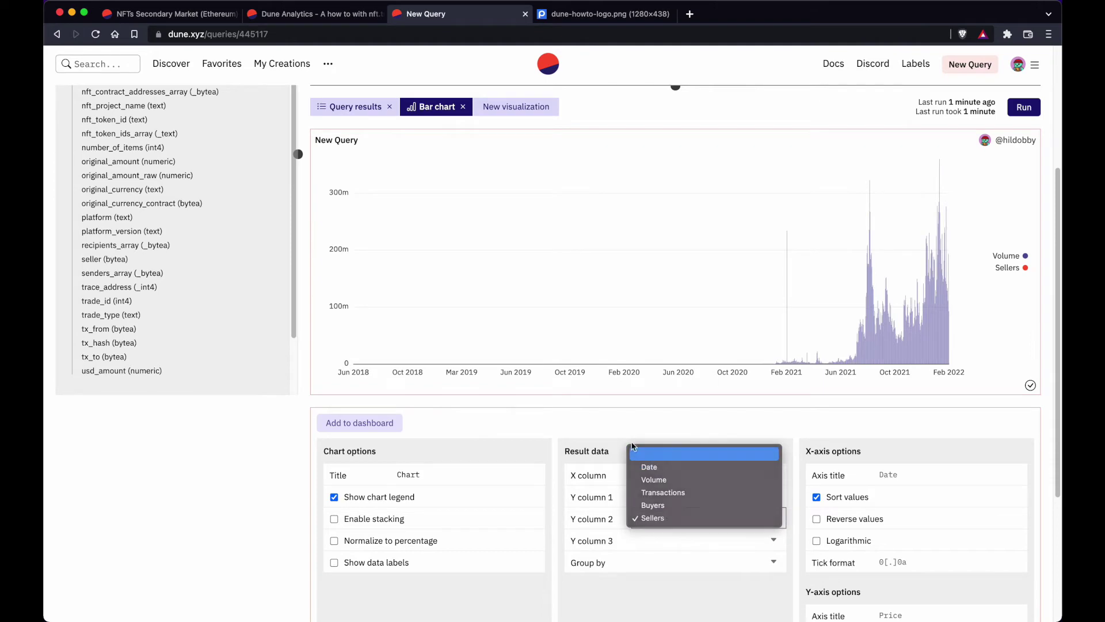
click(635, 453)
scroll(592, 405, up, 3)
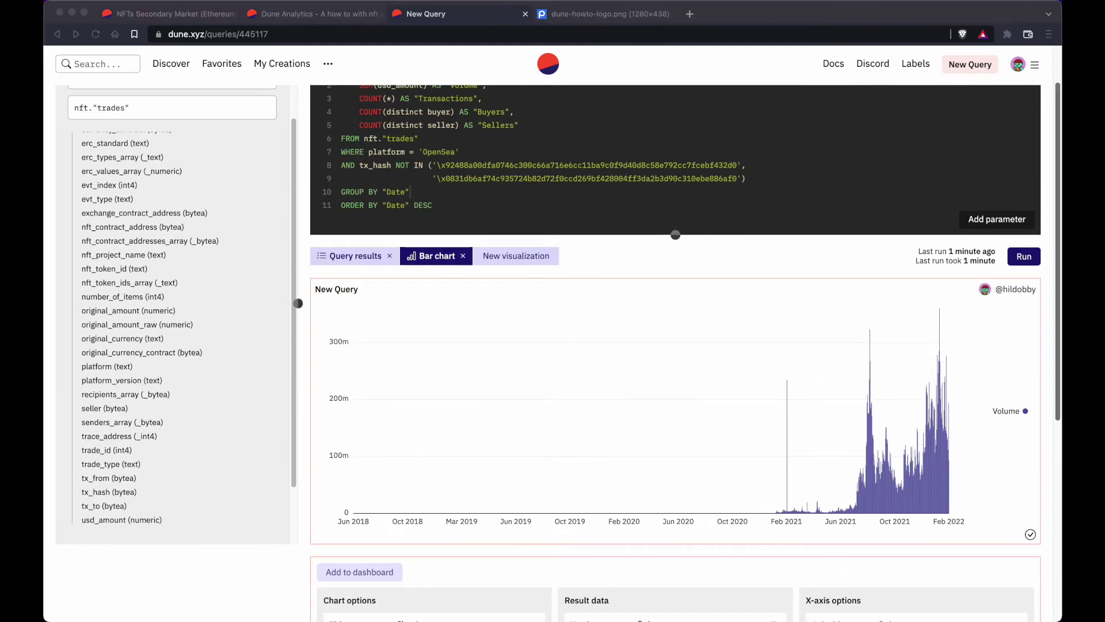
Remove the platform condition from the WHERE clause and delete the "Transactions", "Buyers" and "Sellers" column lines
click(801, 396)
scroll(739, 316, up, 2)
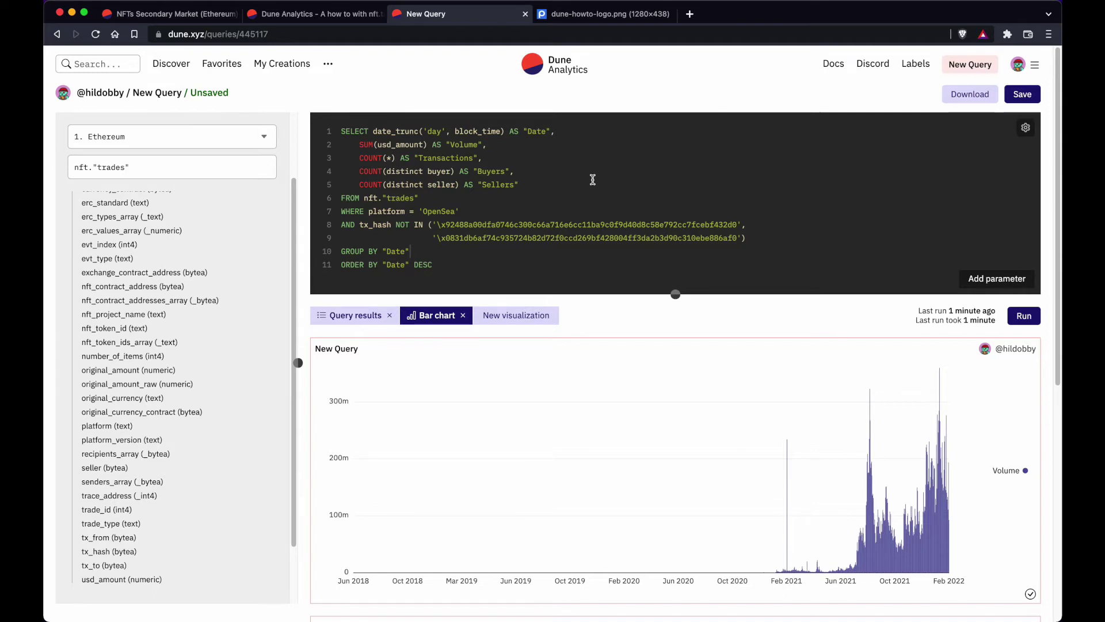
drag(462, 208, 461, 201)
click(461, 202)
drag(367, 211, 354, 223)
key(BackSpace)
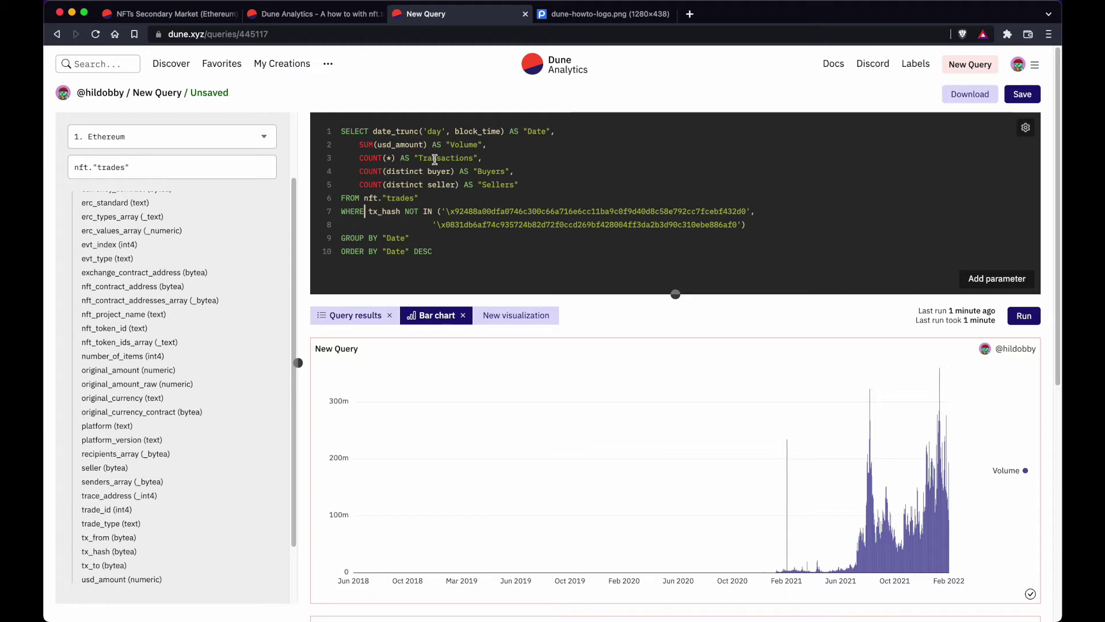
drag(530, 184, 519, 149)
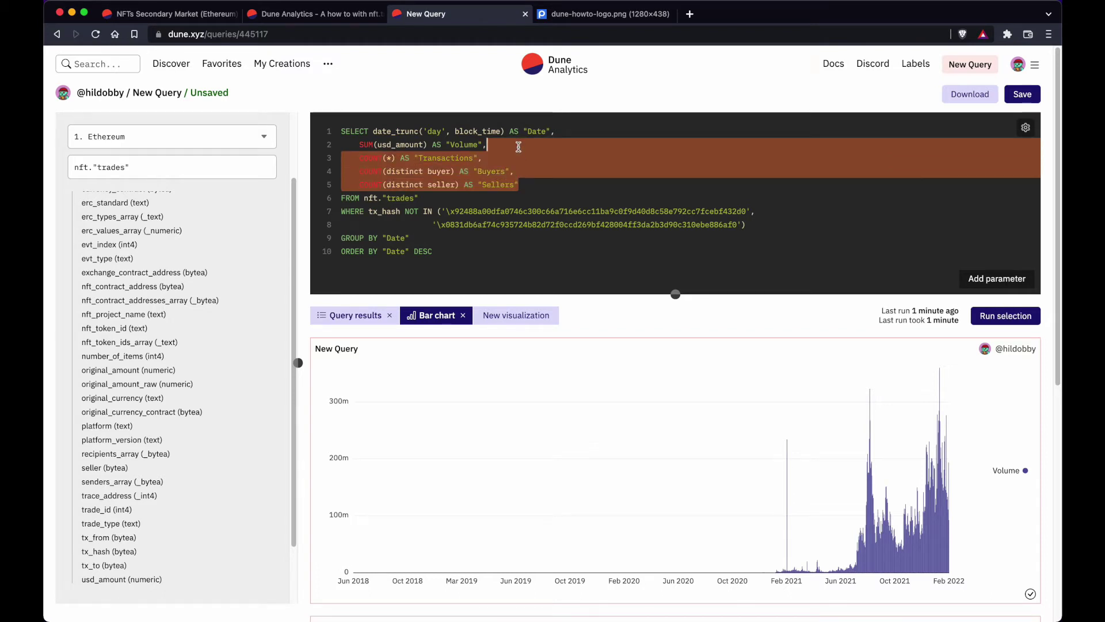
key(BackSpace)
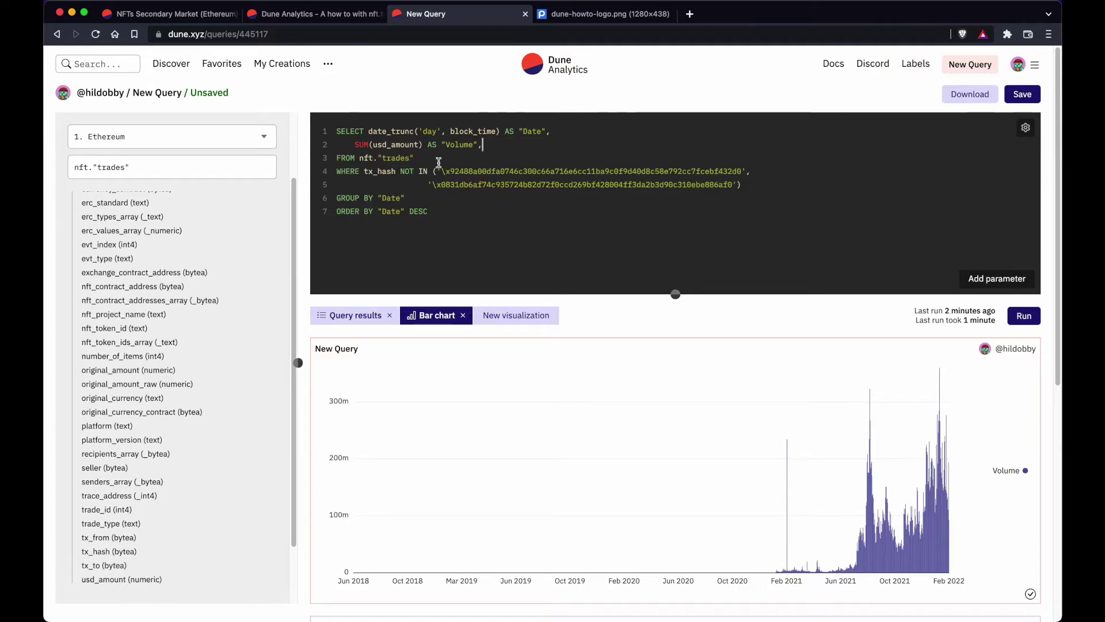
Insert CASE WHEN platform='OpenSea' THEN in front of SUM(usd_amount) on line 2
click(354, 145)
text(CASE)
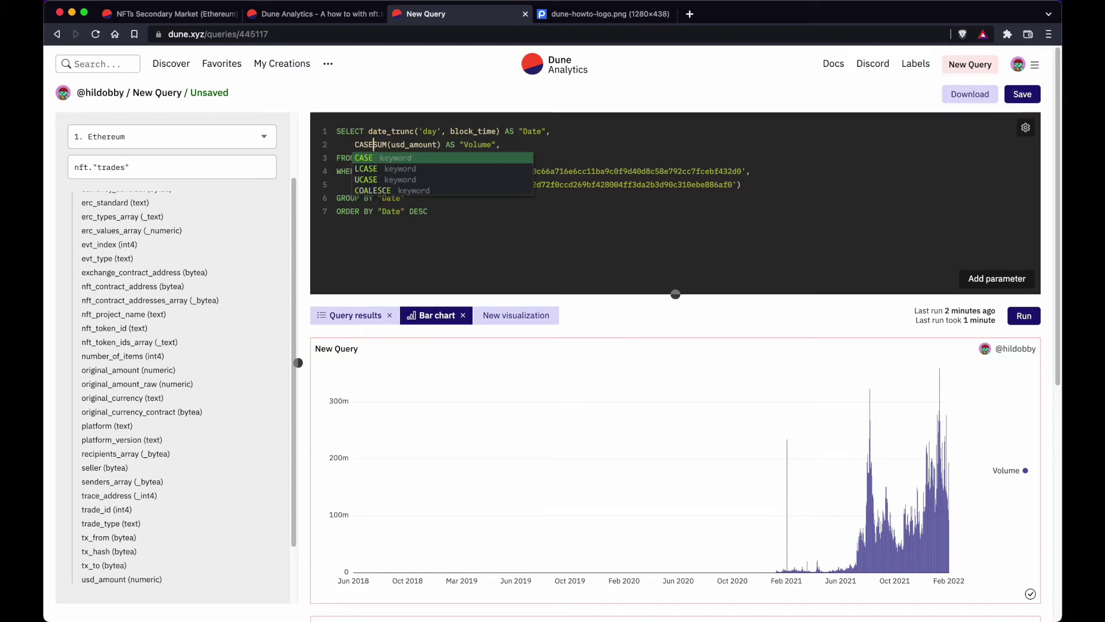
text( WHEN )
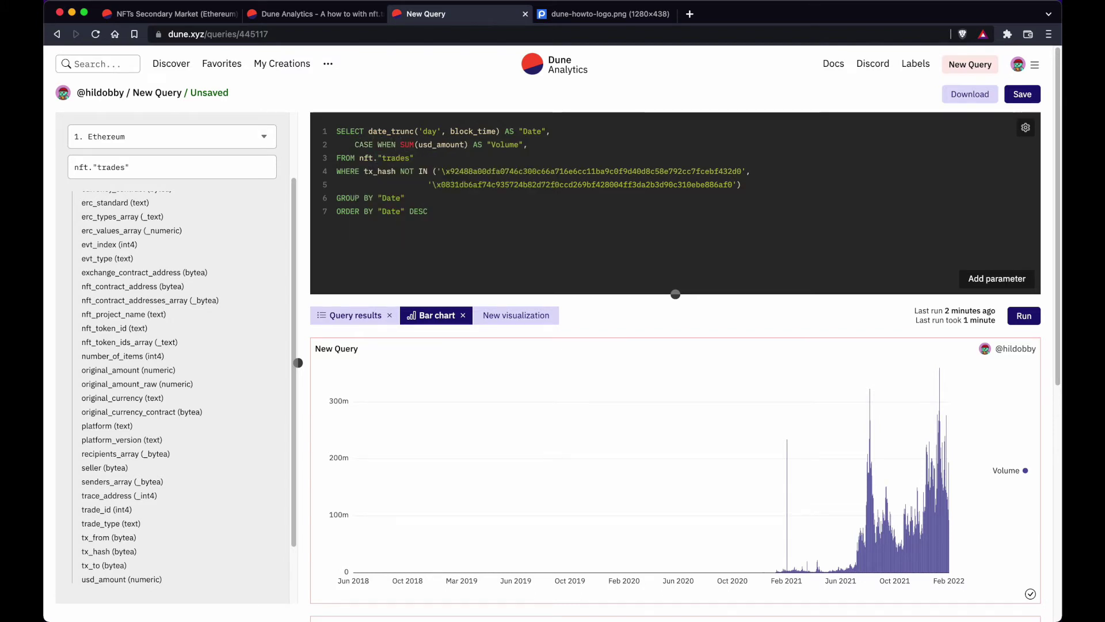
text(plt)
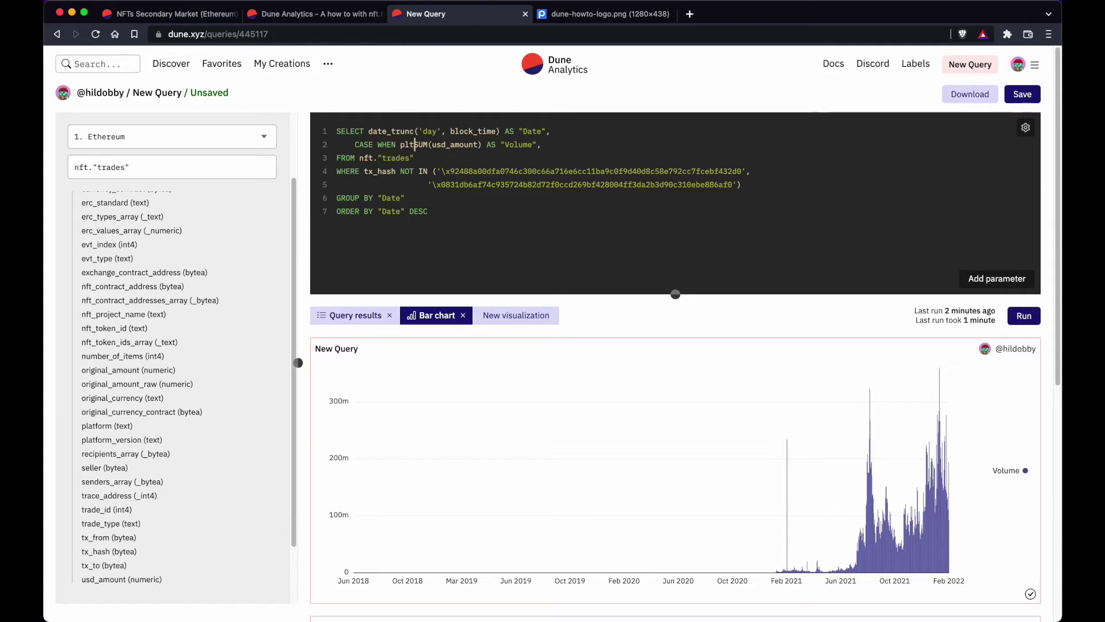
key(BackSpace)
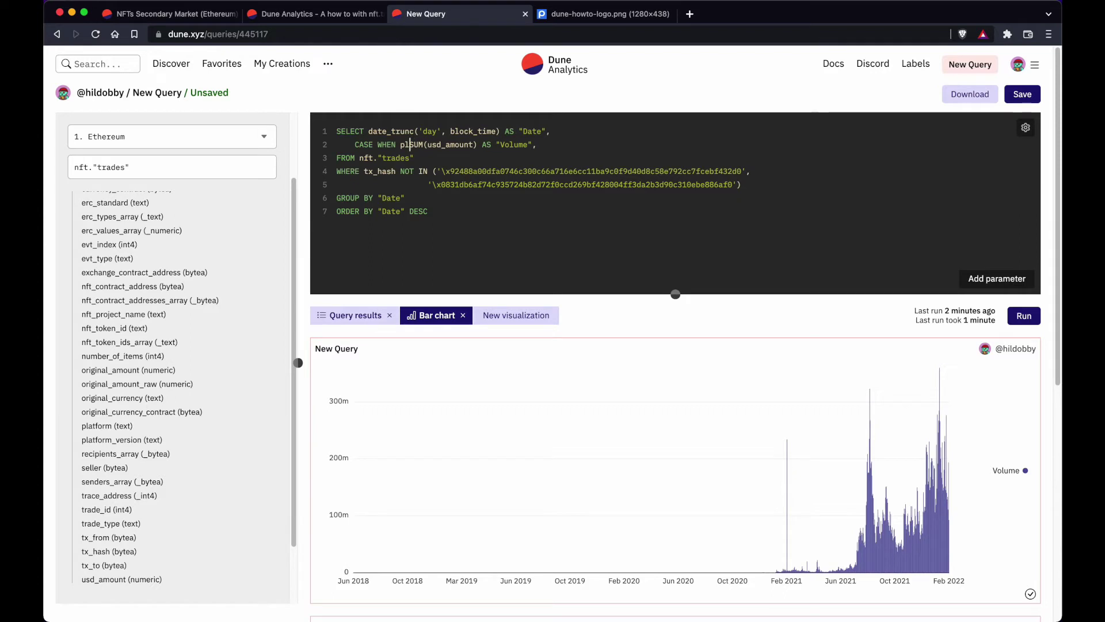
text(atform)
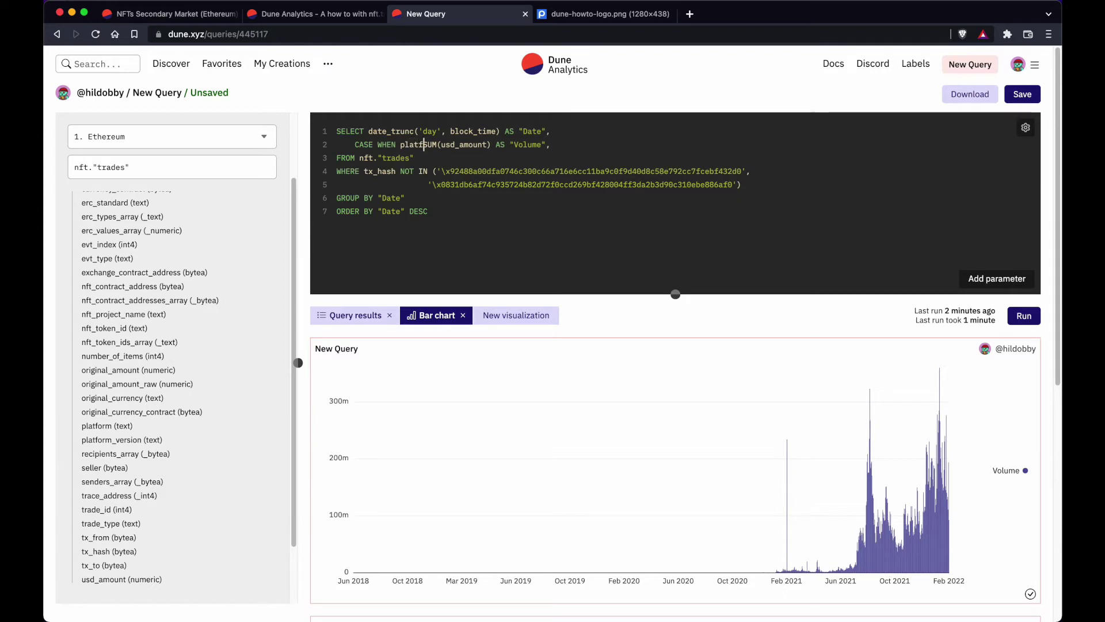
text(=)
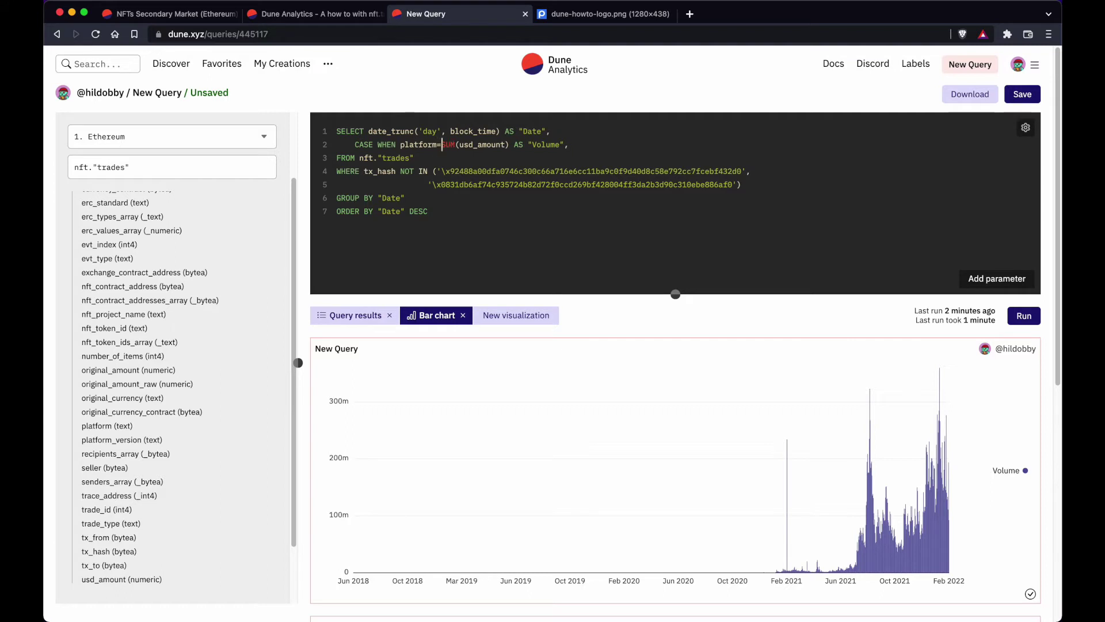
text('')
text(OpenSea)
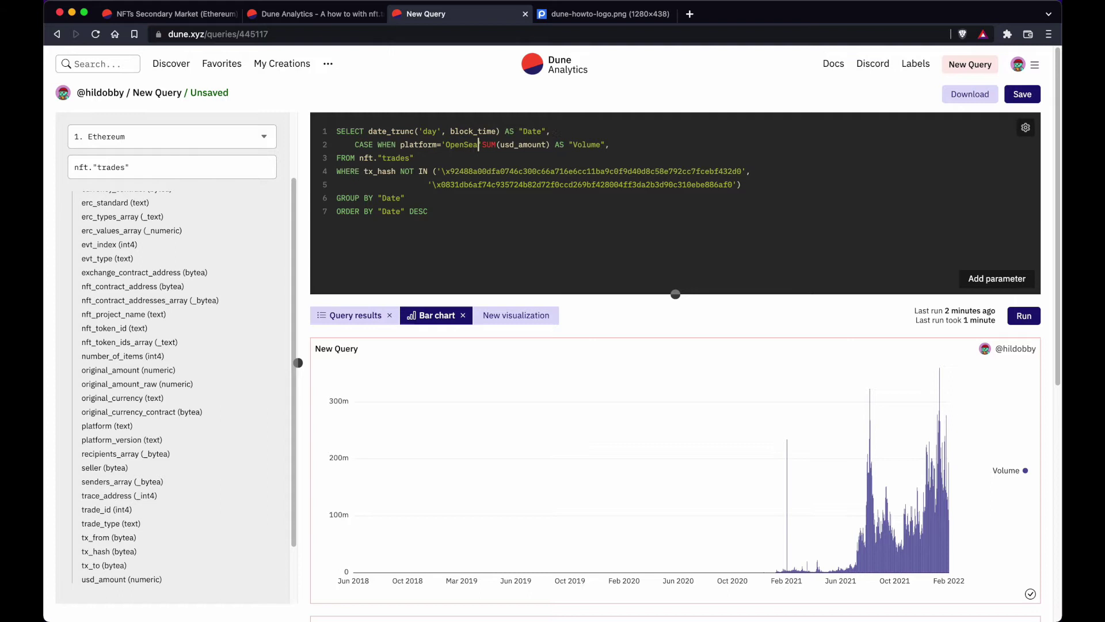
text( THEN)
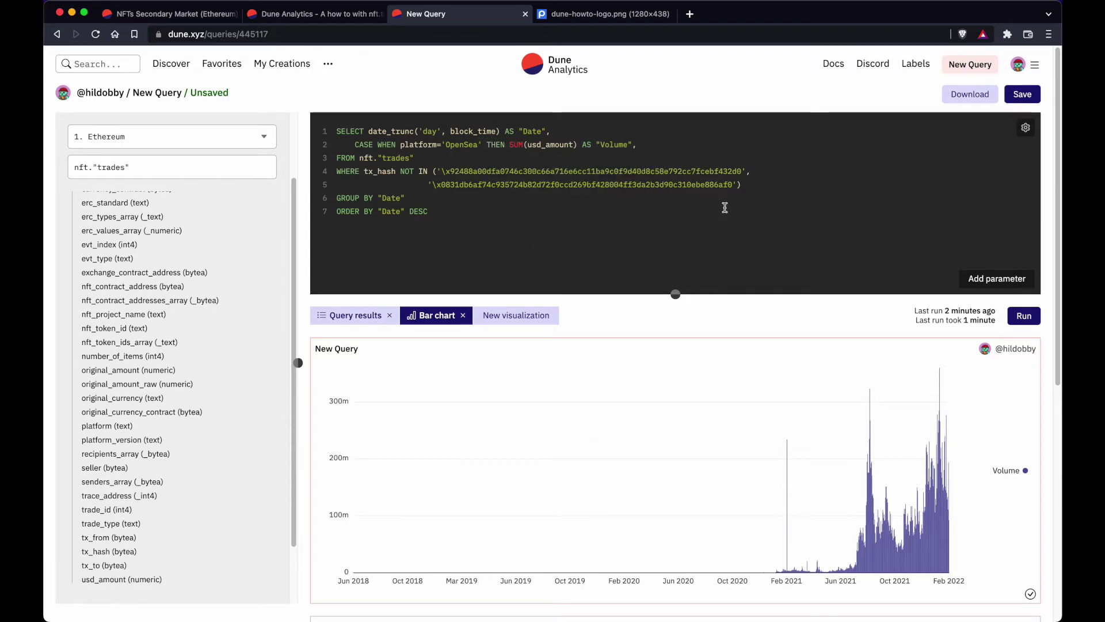
Change the column alias on line 2 from "Volume" to "OpenSea"
drag(627, 145, 596, 145)
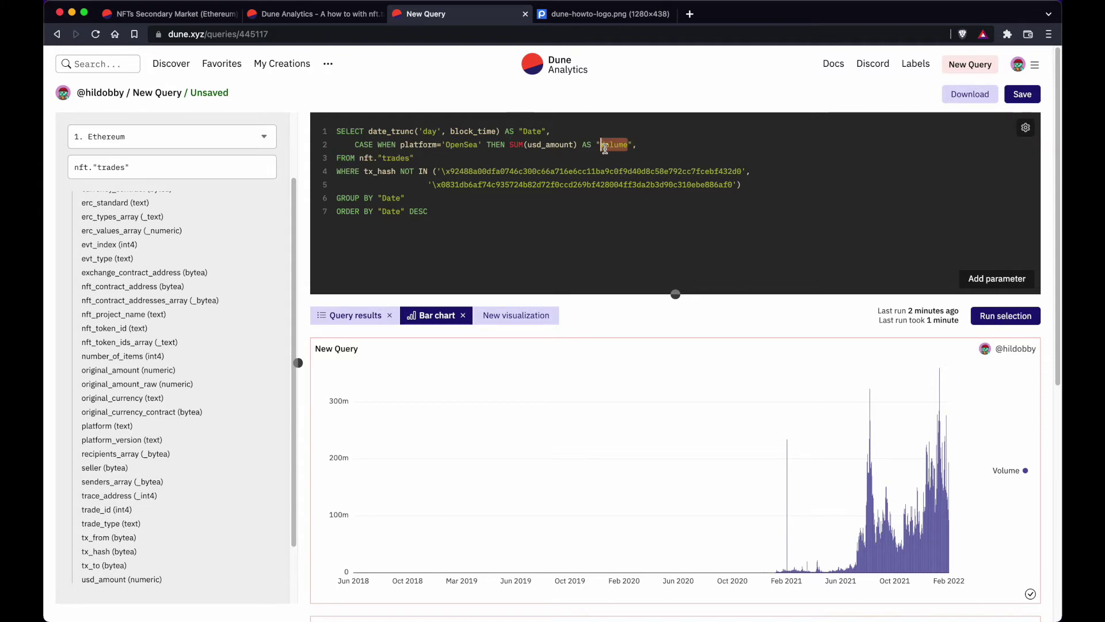
text(Op)
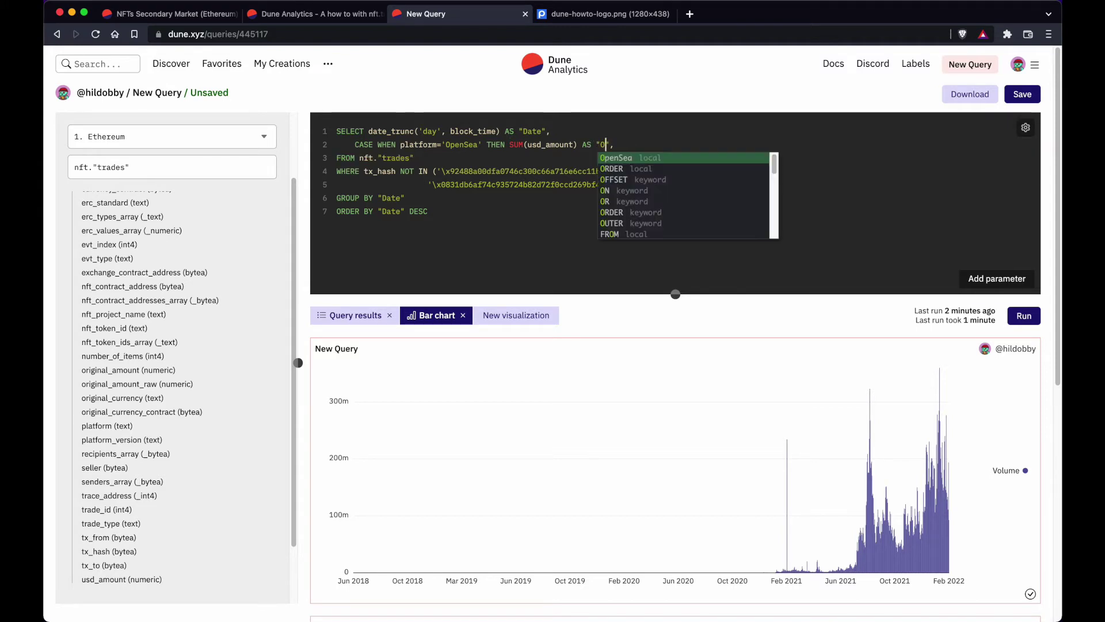
text(enSe)
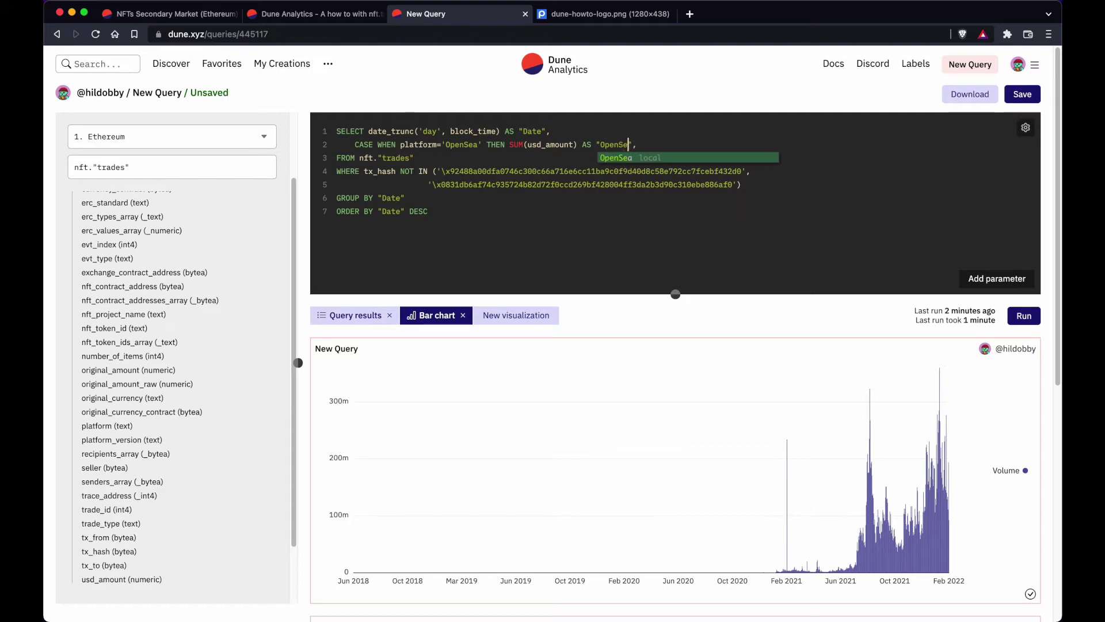
text(a)
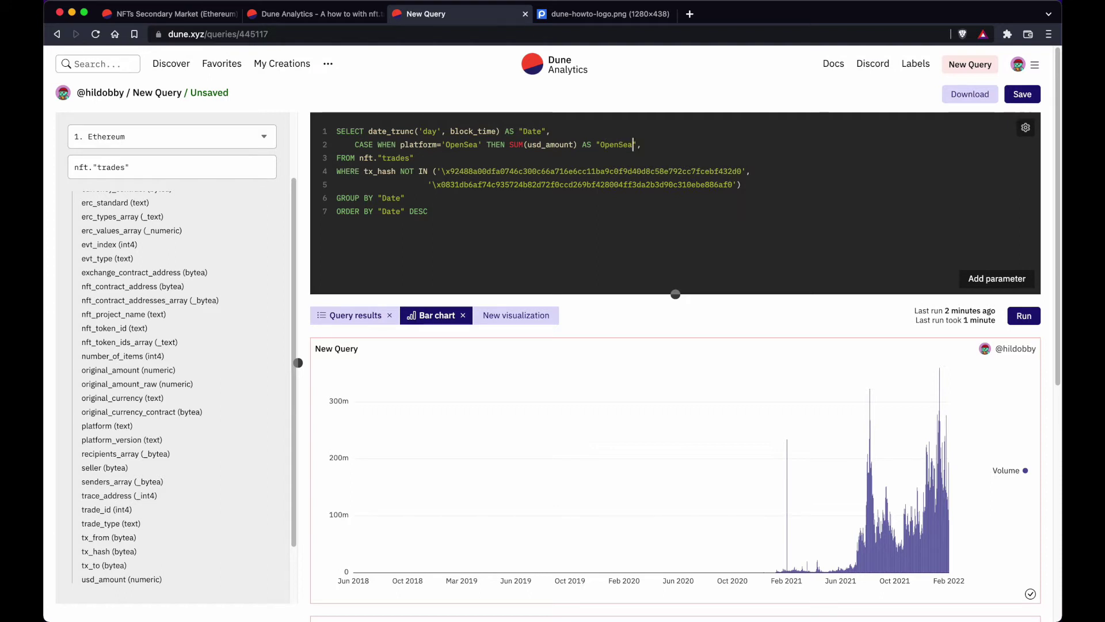
Close the CASE expression on line 2 with END before AS and wrap the whole expression in parentheses
key(Left)
key(Left)
key(Left)
key(Left)
key(Left)
key(Left)
text(END ))
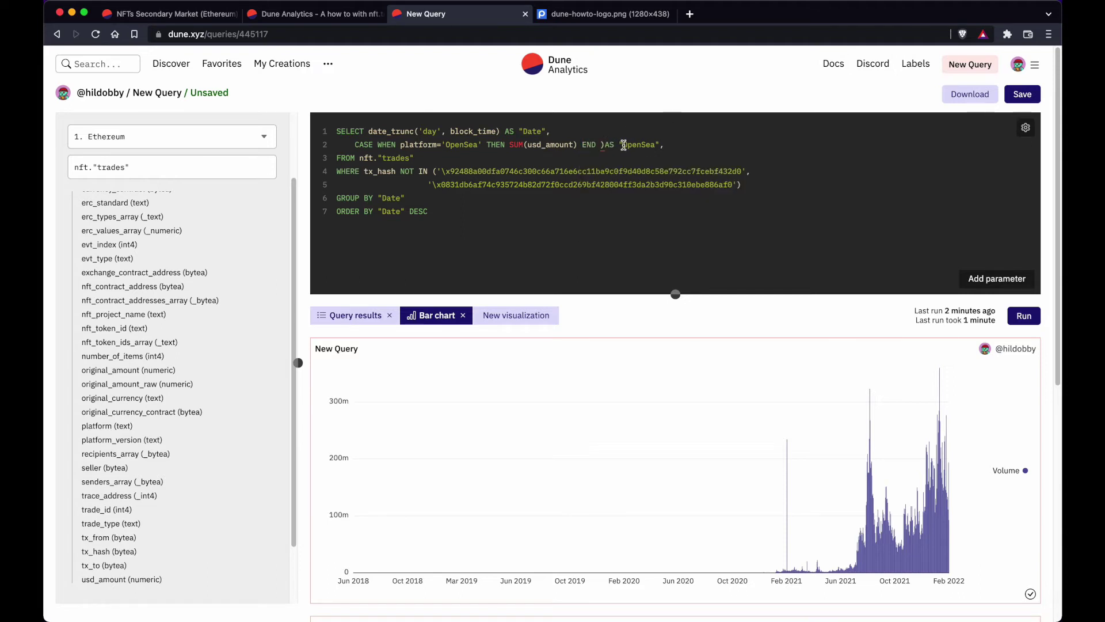
key(BackSpace)
key(BackSpace)
click(356, 144)
text(()
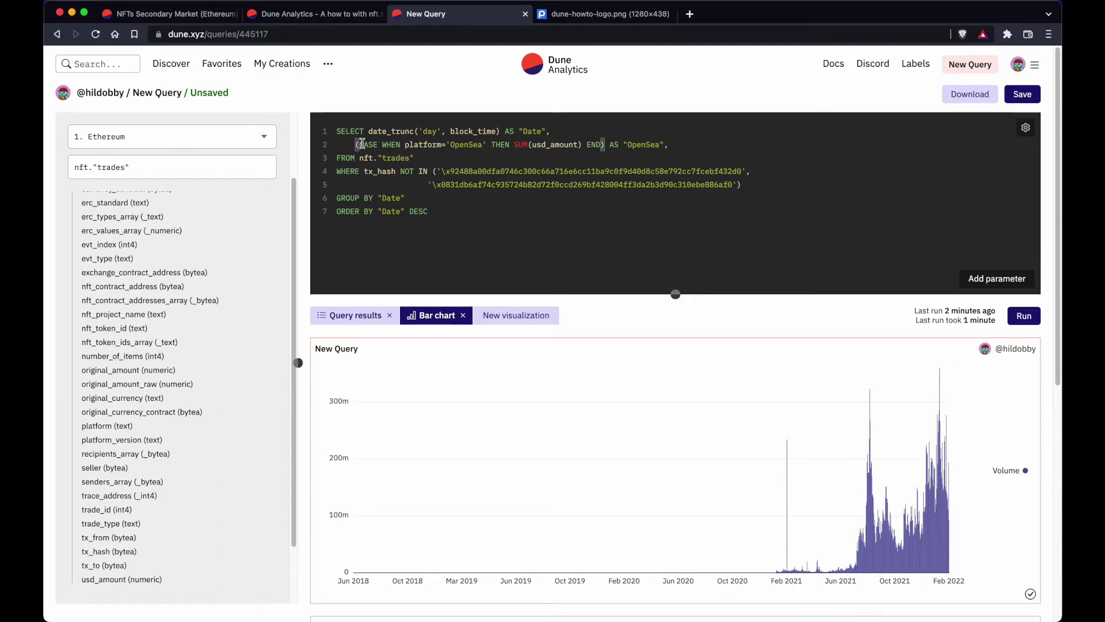
click(694, 146)
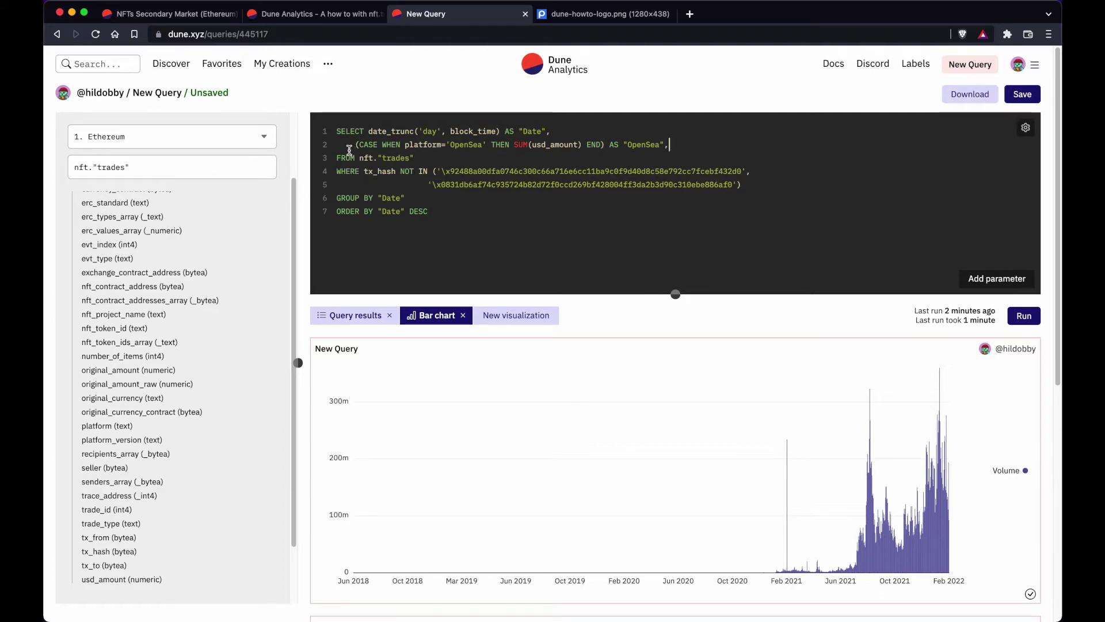
Duplicate the OpenSea CASE column line five times directly below line 2
drag(354, 144, 676, 145)
key(super+c)
click(678, 146)
key(Return)
key(super+v)
key(Return)
key(super+v)
key(Return)
key(super+v)
key(Return)
key(super+v)
key(Return)
key(super+v)
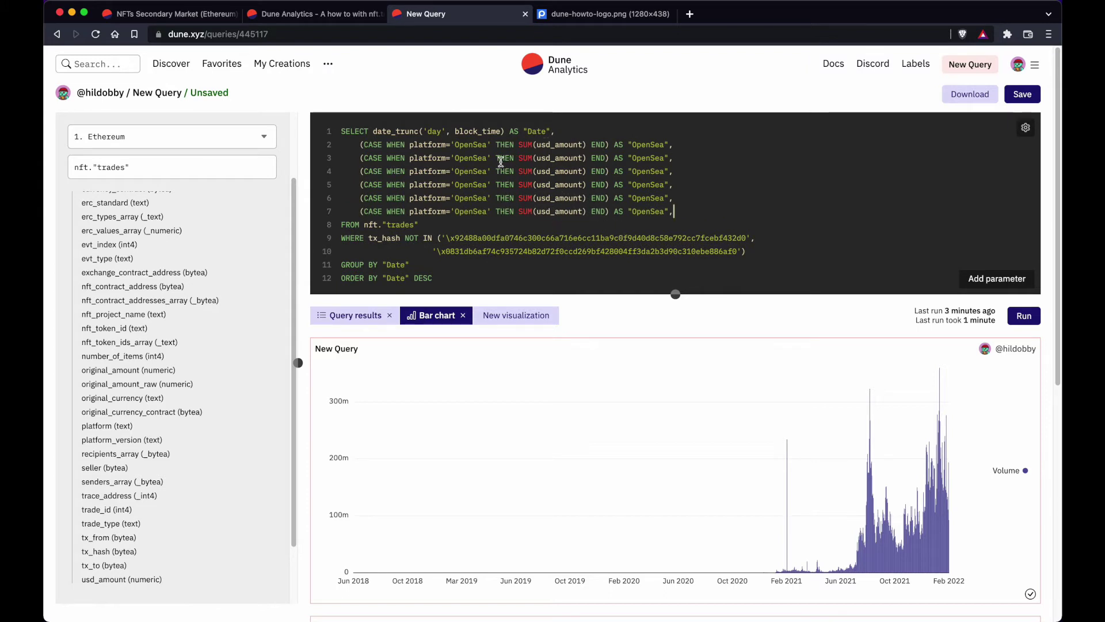
Change the platform value in the CASE conditions to 'LooksRare' on line 3 and 'Rarible' on line 4
drag(487, 158, 459, 154)
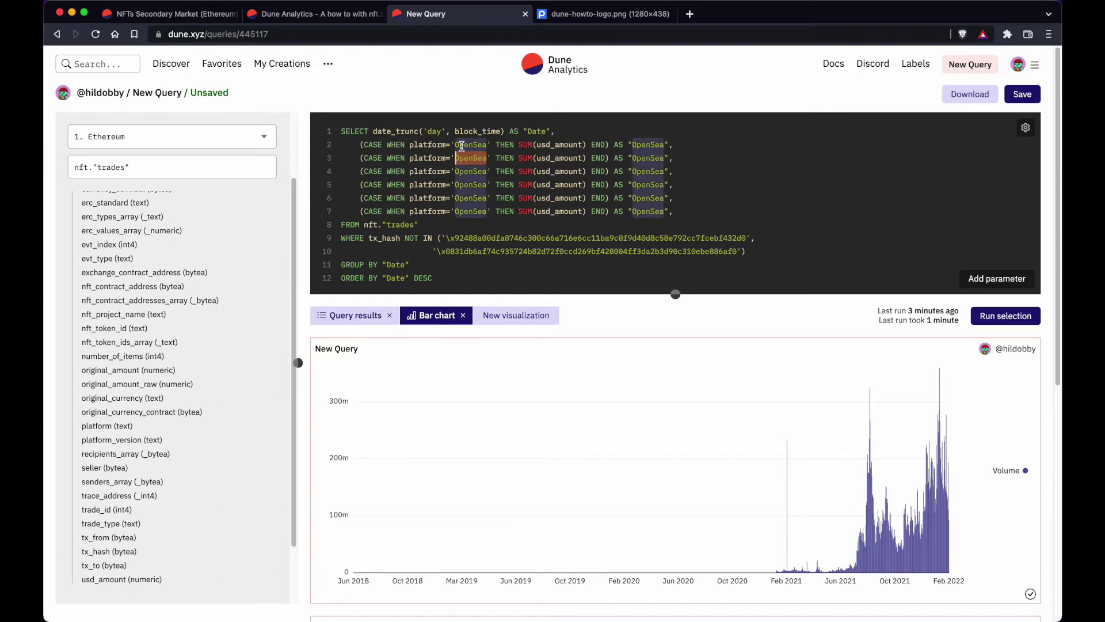
text(Look)
text(sRare')
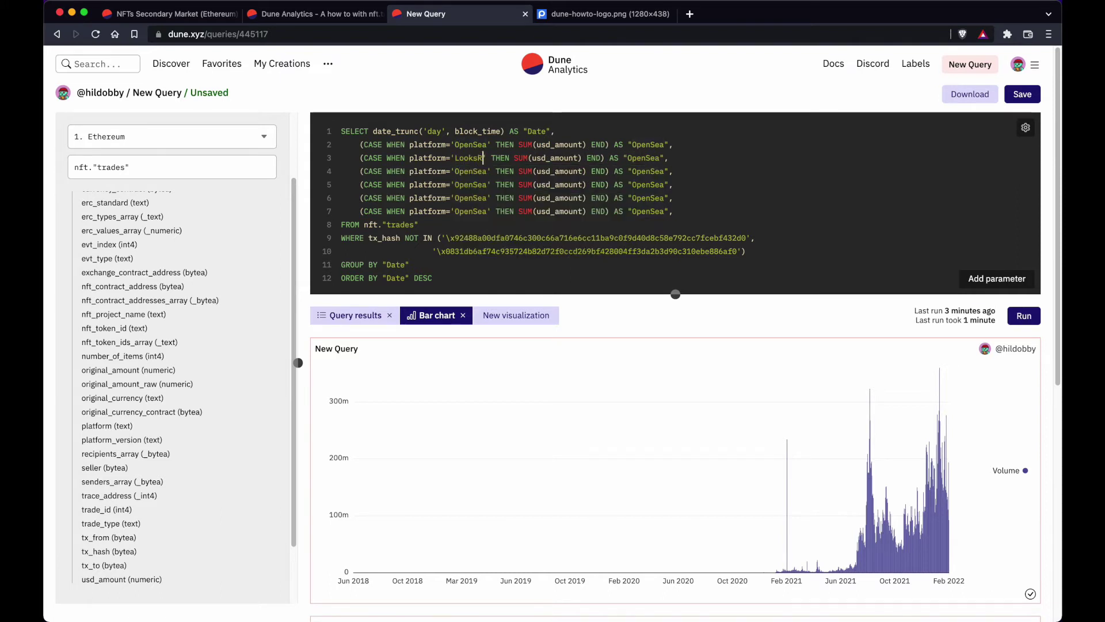
drag(486, 174, 457, 172)
text(Rarible)
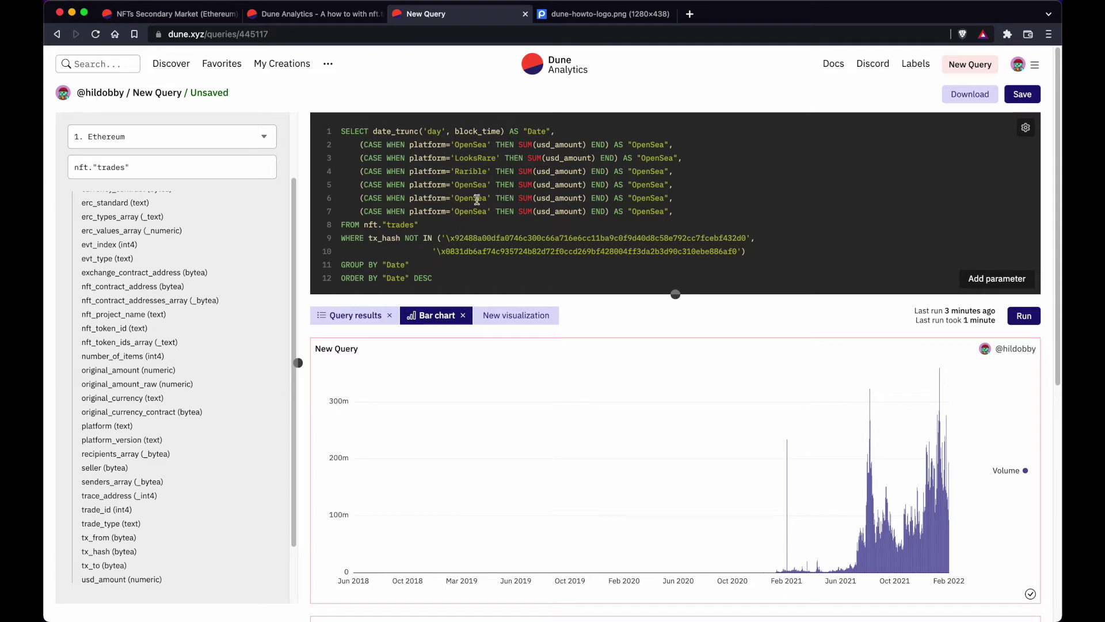
Change the platform value in the CASE condition on line 5 to 'SuperRare'
drag(487, 185, 456, 185)
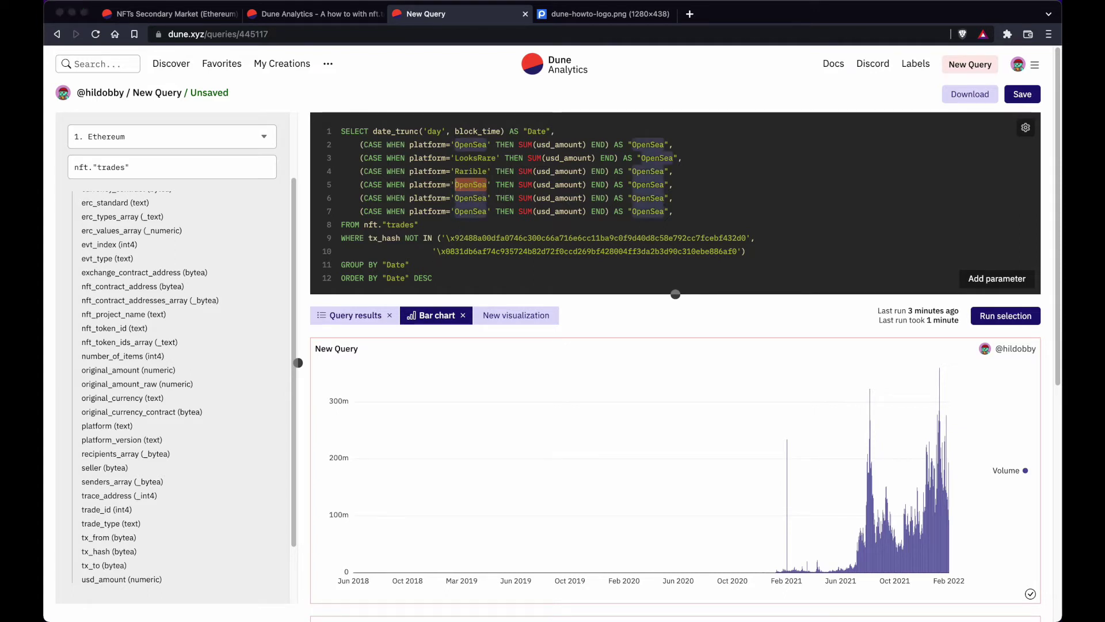
key(super+Tab)
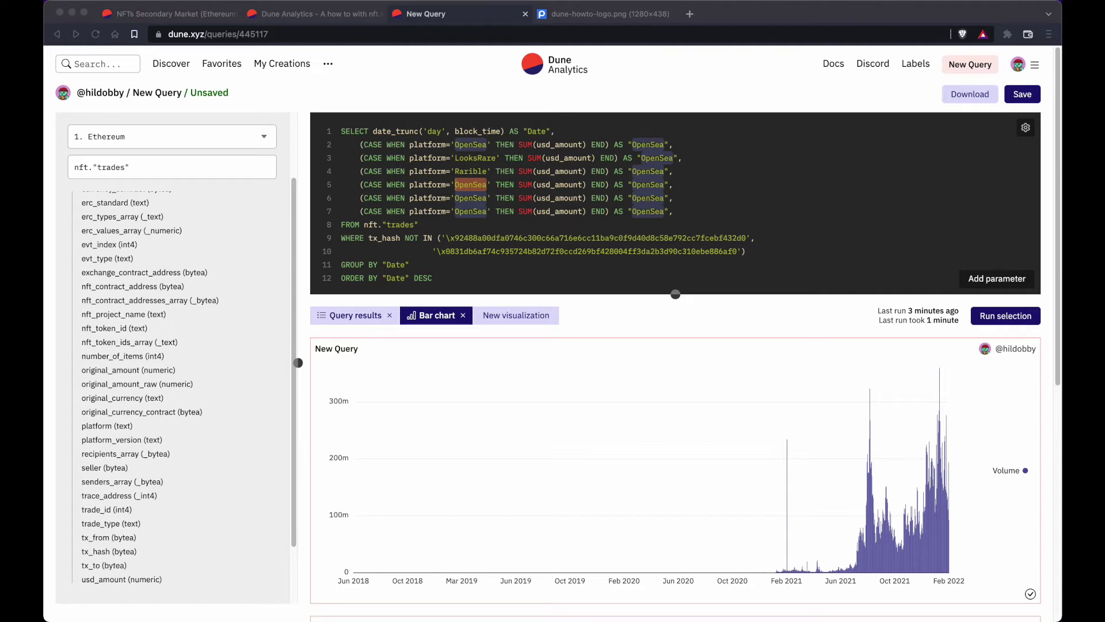
key(super+Tab)
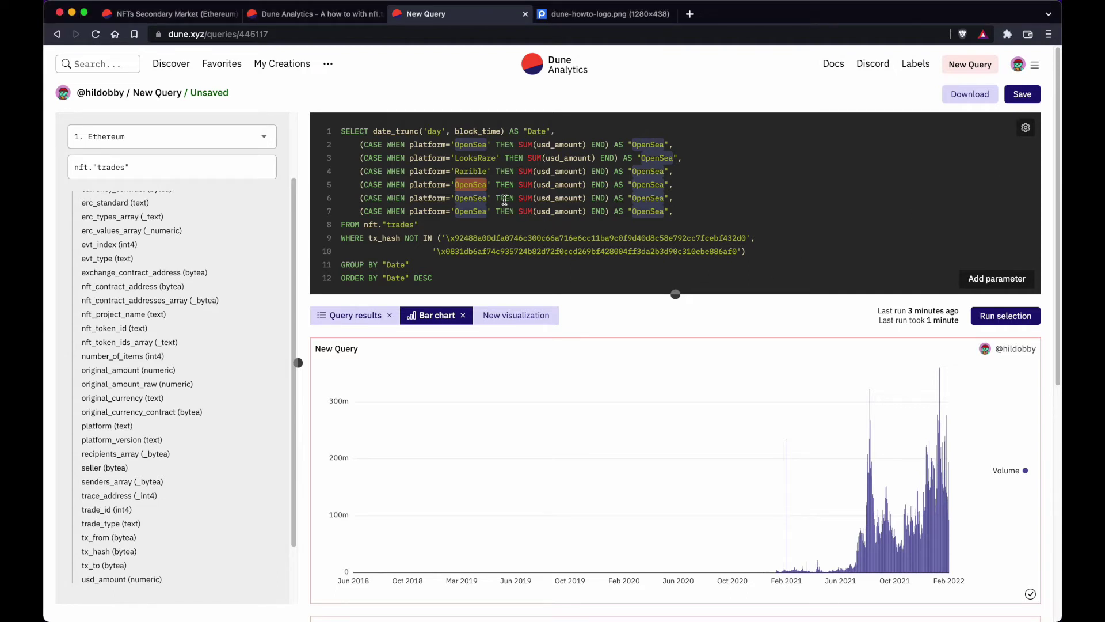
text(SuperR)
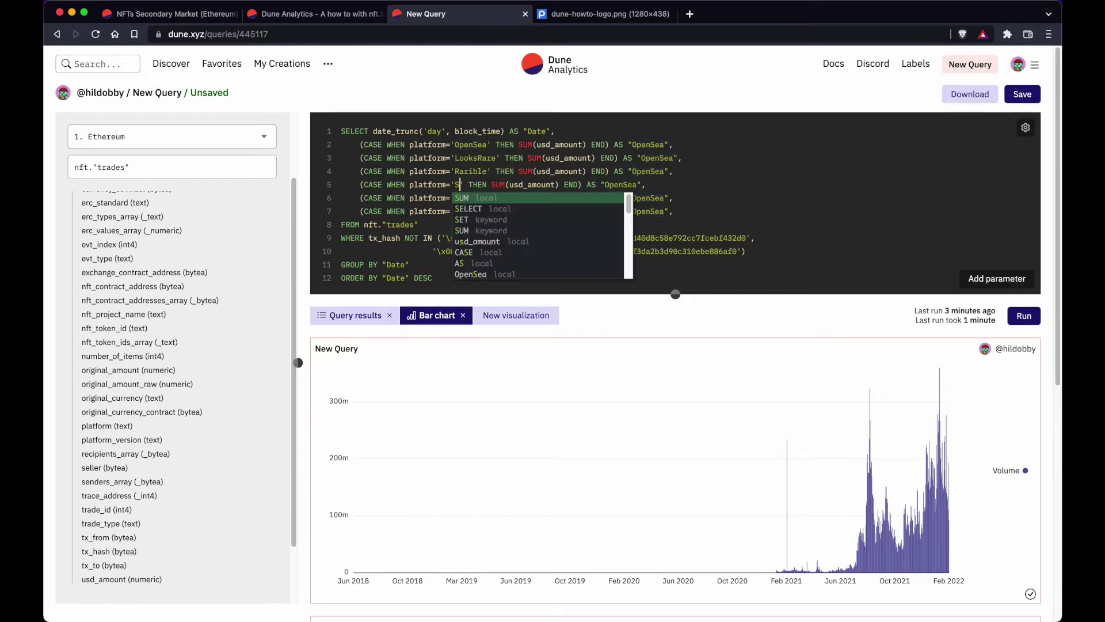
text(are)
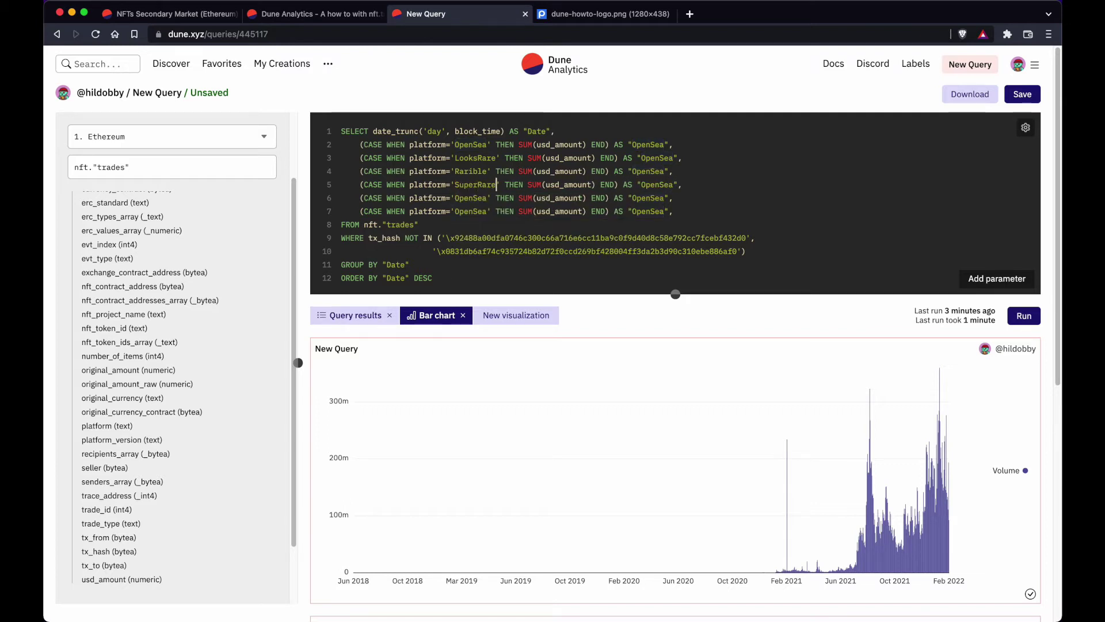
Change the platform value in the CASE conditions to 'LarvaLabs Contract' on line 6 and 'Foundation' on line 7
drag(488, 198, 456, 196)
text(Larva)
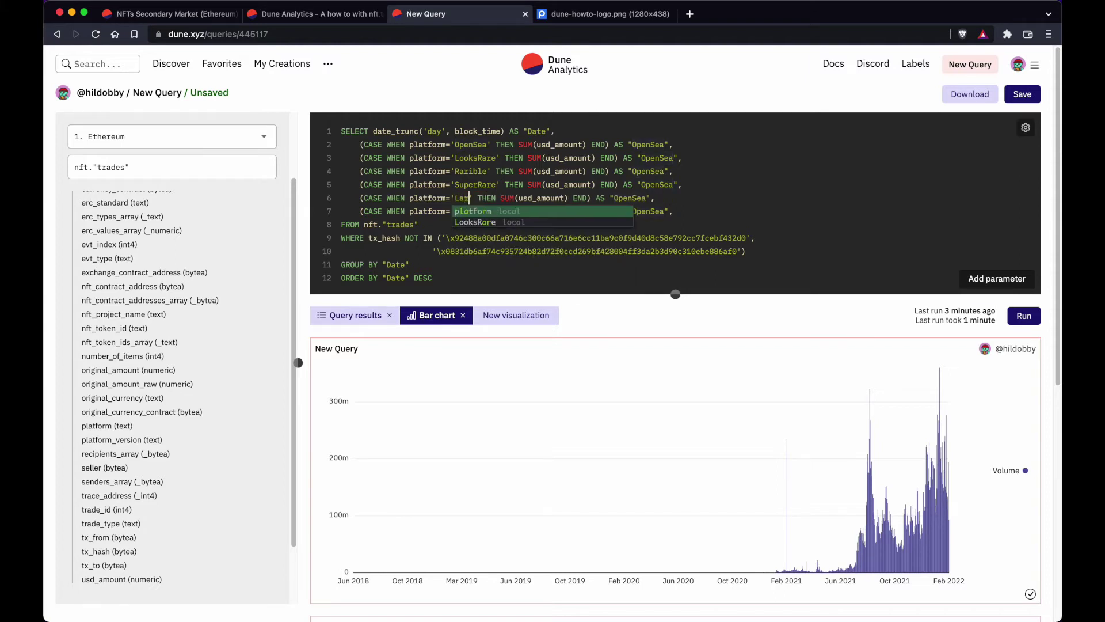
text(Labs)
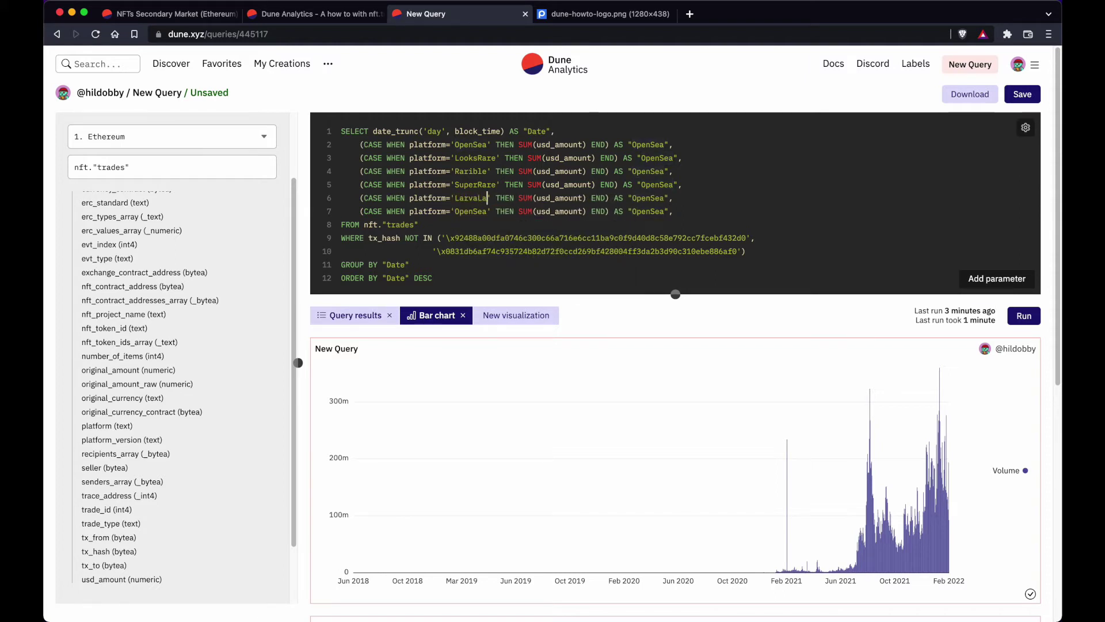
text( Contra)
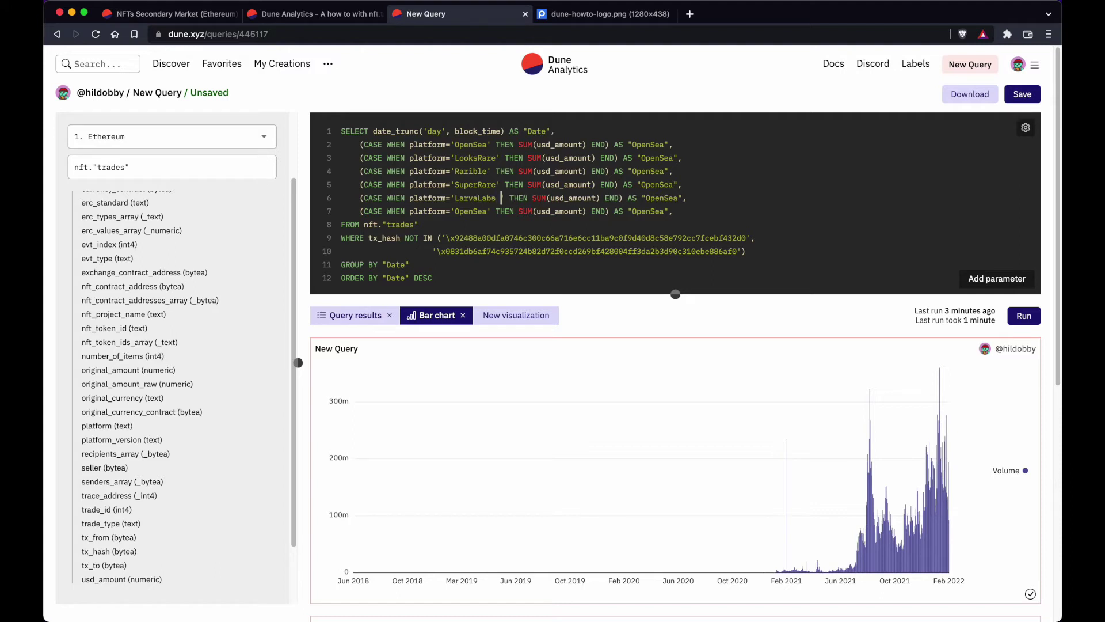
text(ct)
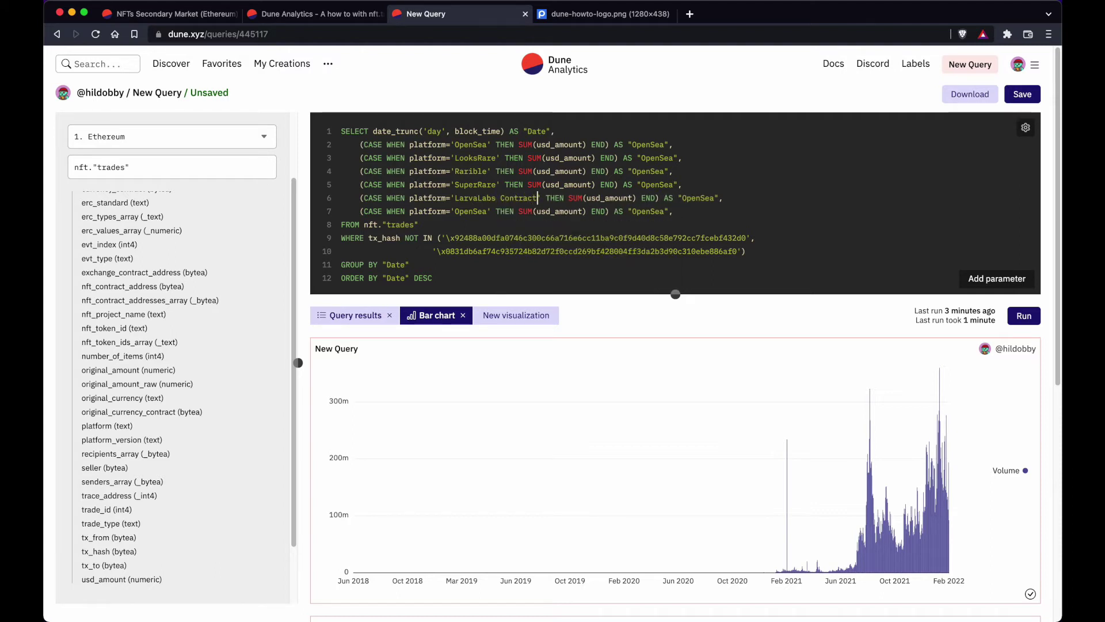
mouse_move(486, 211)
mouse_down()
mouse_move(455, 211)
mouse_move(486, 212)
mouse_up()
click(487, 211)
click(452, 212)
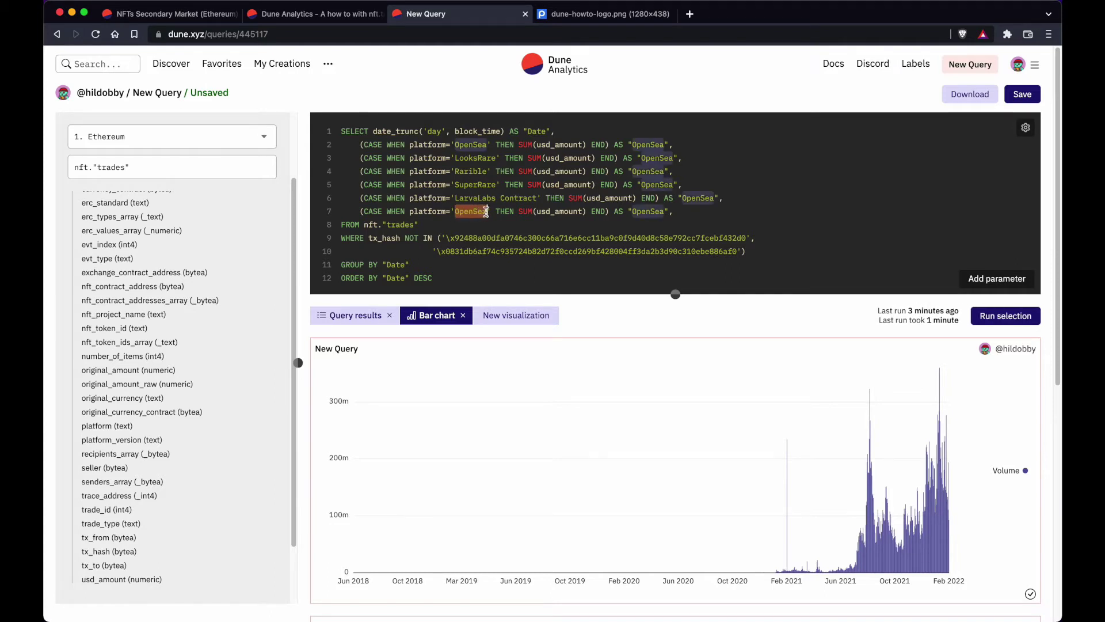
text(Found)
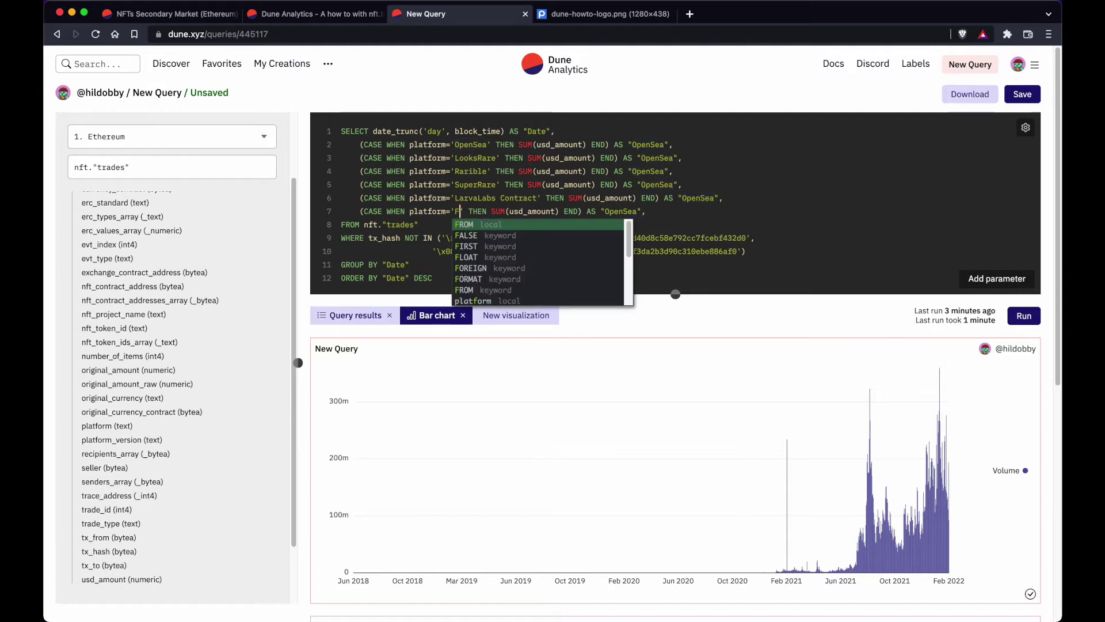
text(ation)
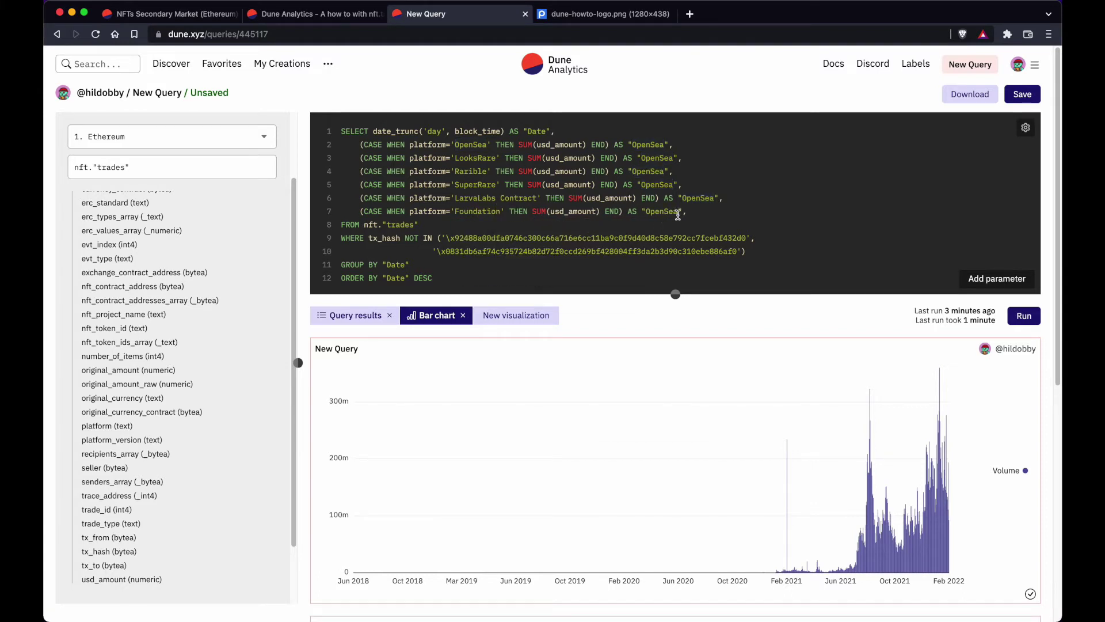
Rename the column aliases to "Foundation" on line 7 and "LarvaLabs Contract" on line 6
drag(679, 212, 648, 213)
text(Foundati)
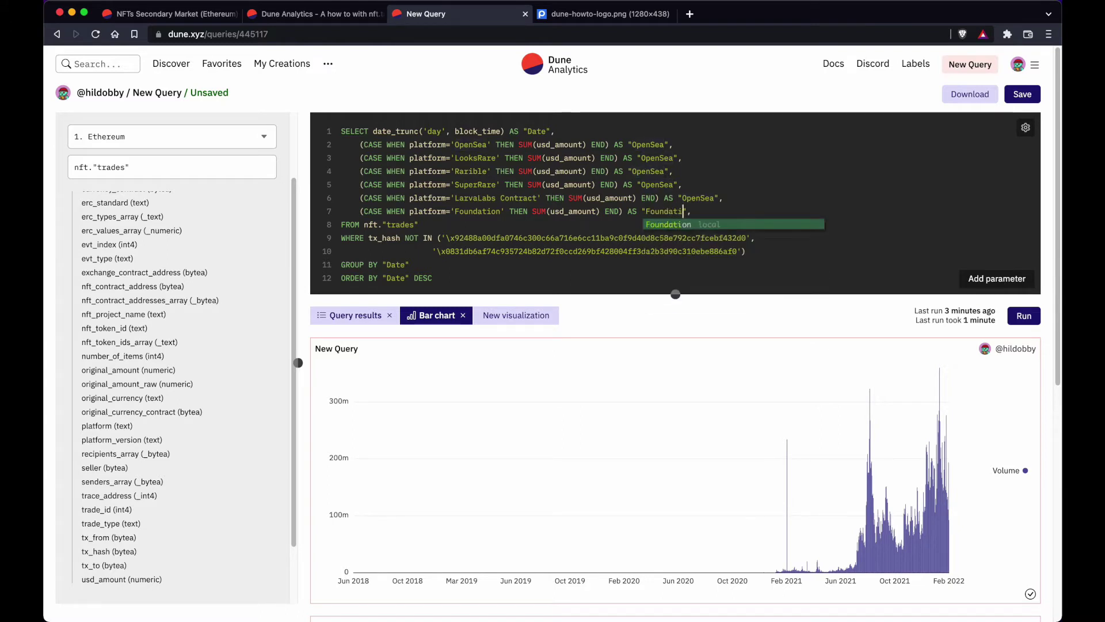
text(onm)
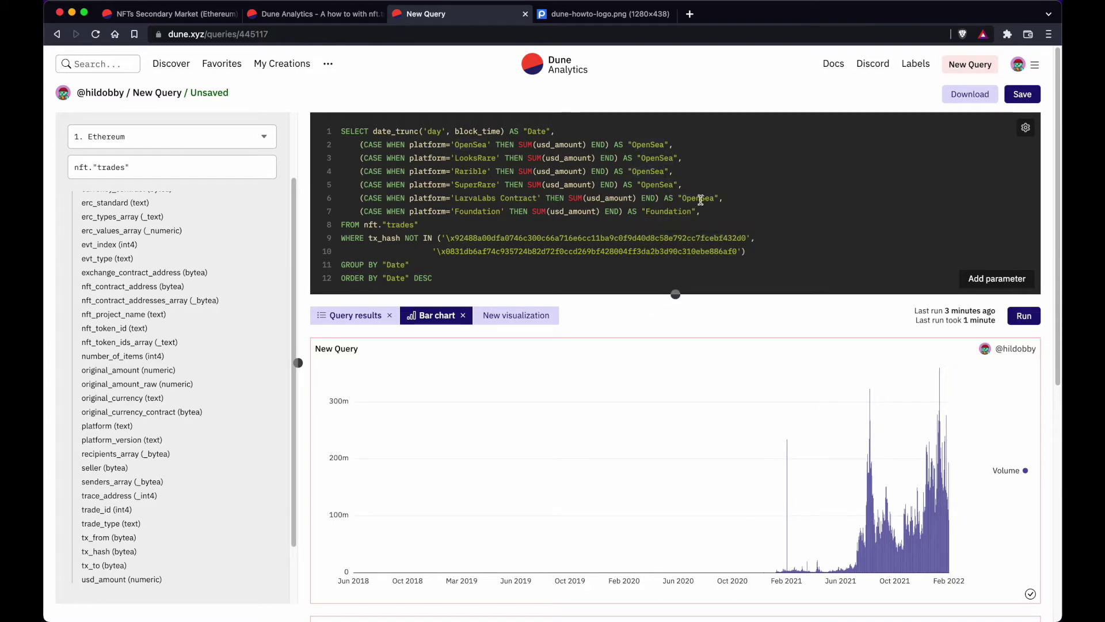
drag(714, 199, 682, 200)
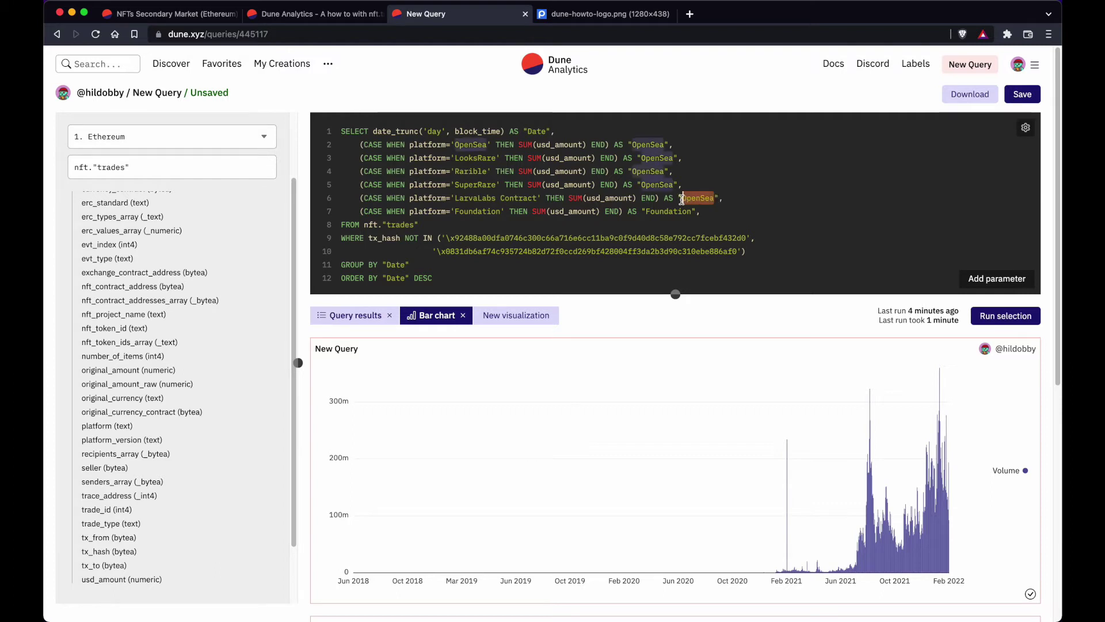
text(Larval)
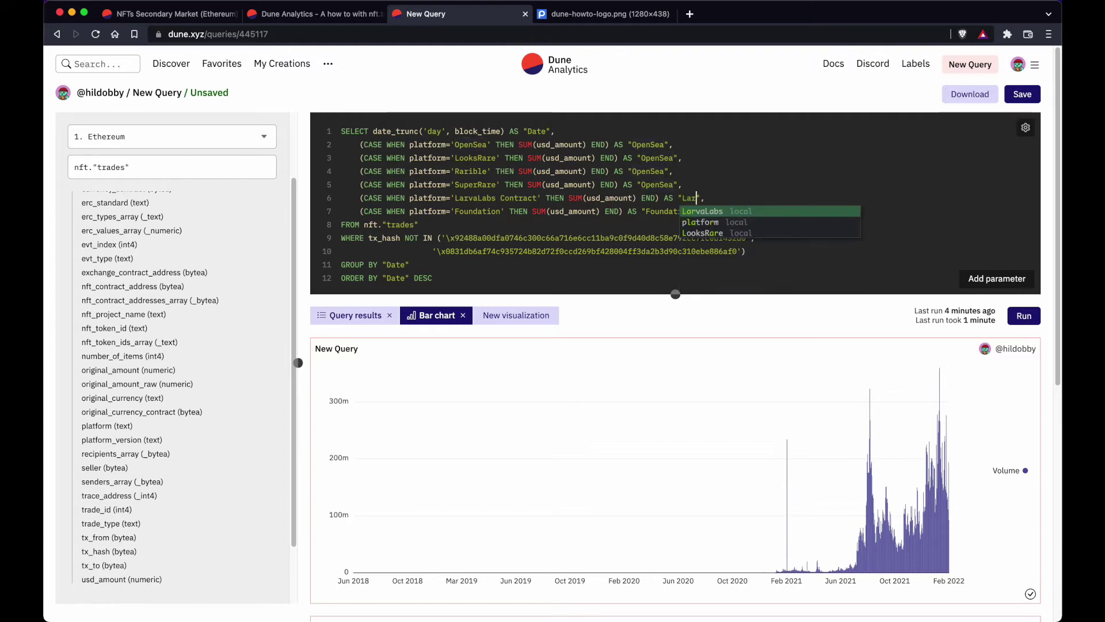
text(abs C)
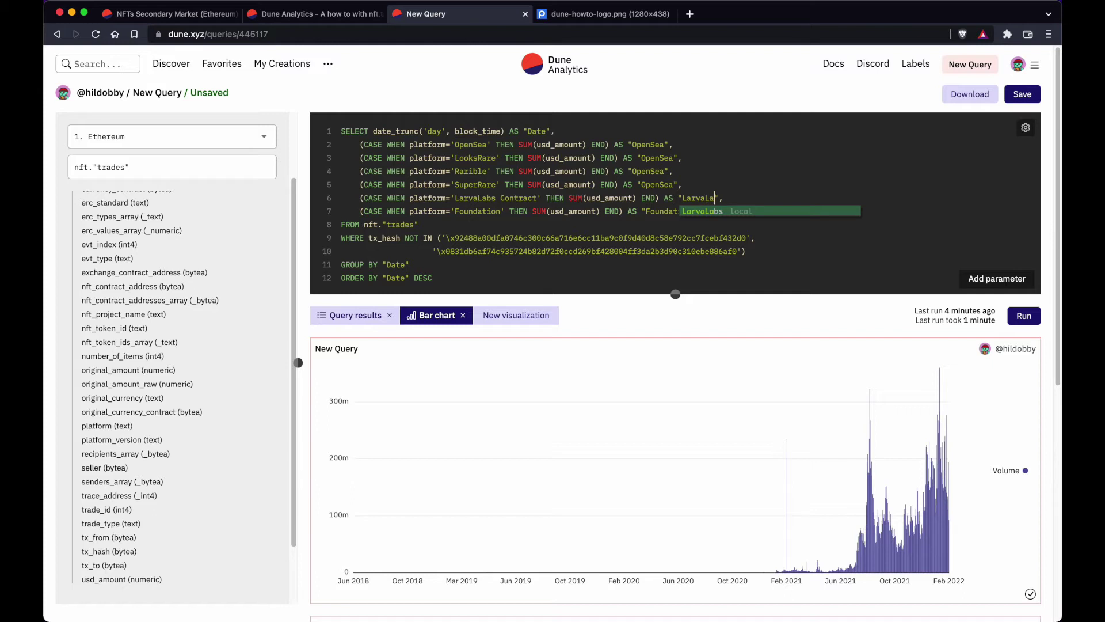
text(ontract)
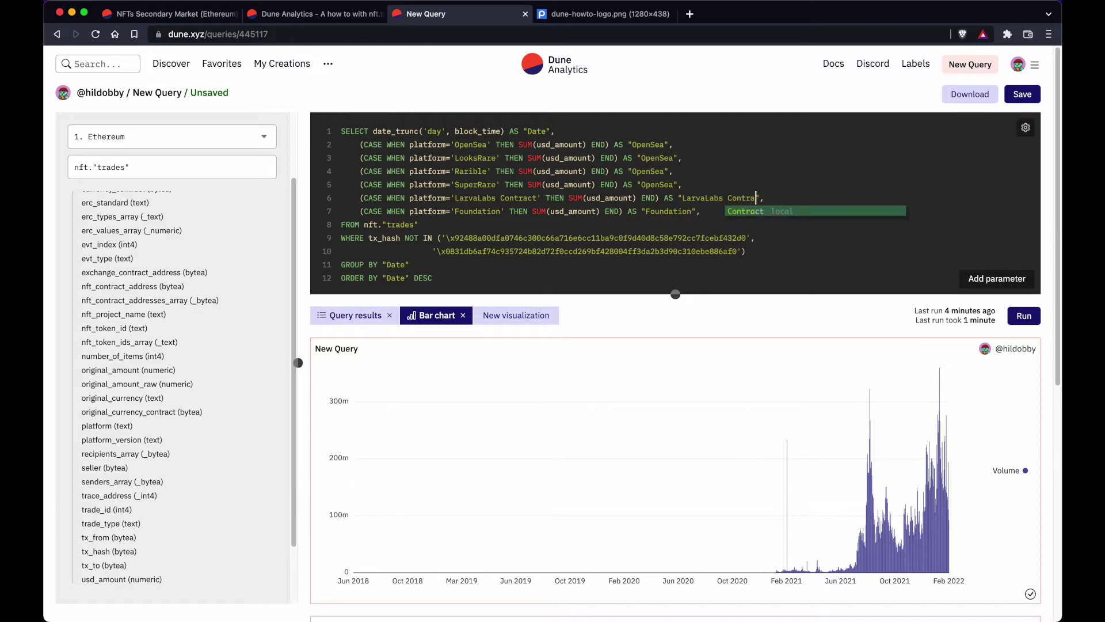
Rename the column aliases on lines 5, 4 and 3 to "SuperRare", "Rarible" and "LooksRare", and remove the trailing comma on line 7
double_click(668, 188)
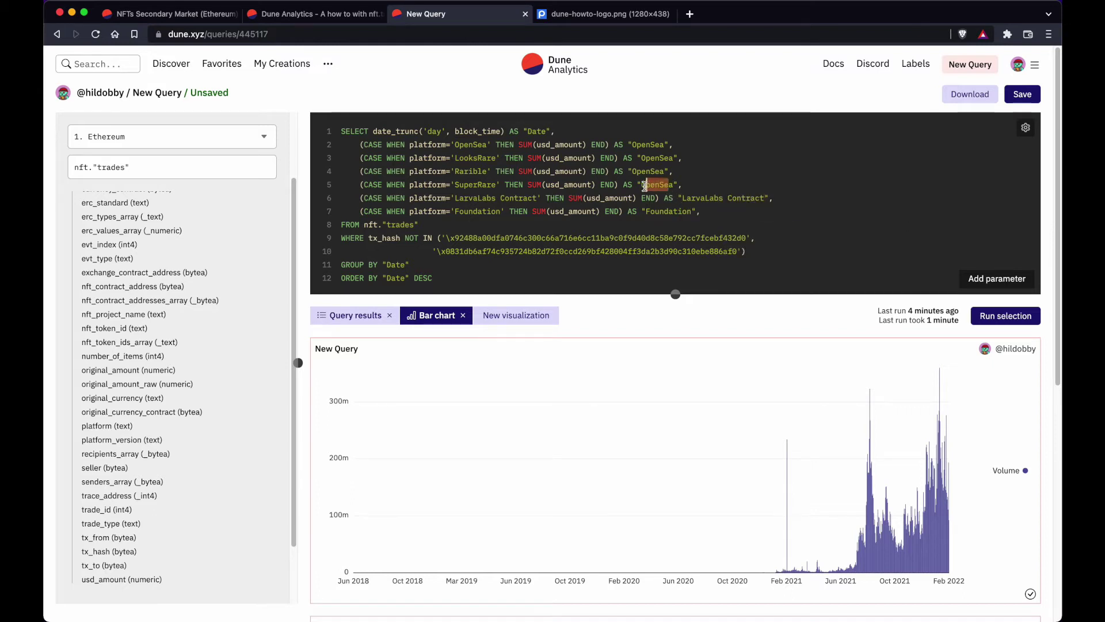
text(SuperRar)
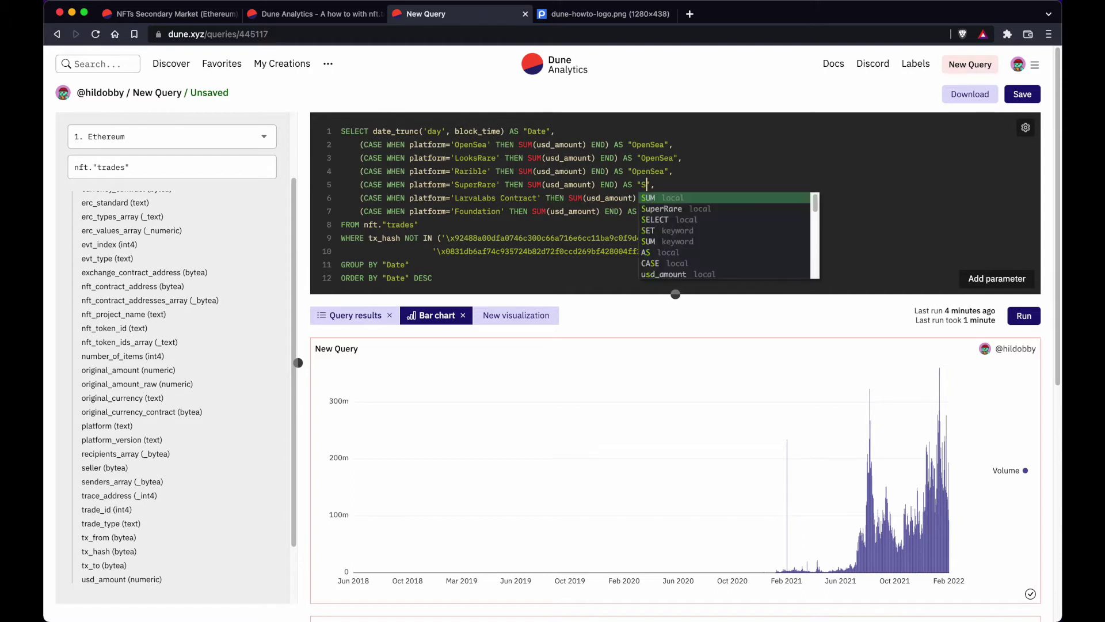
text(e)
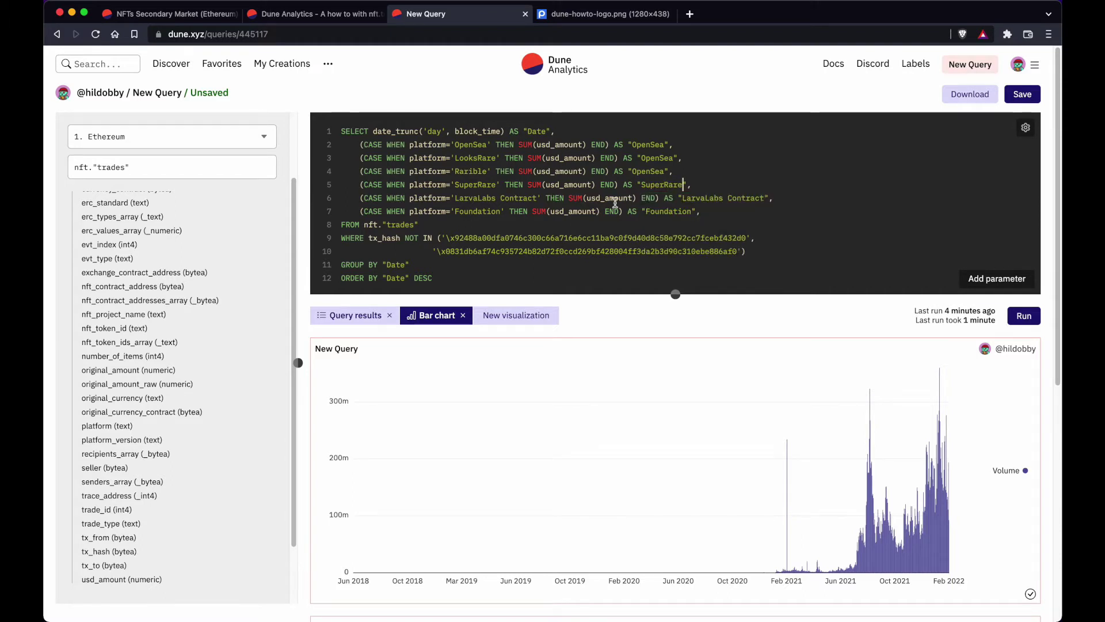
double_click(660, 172)
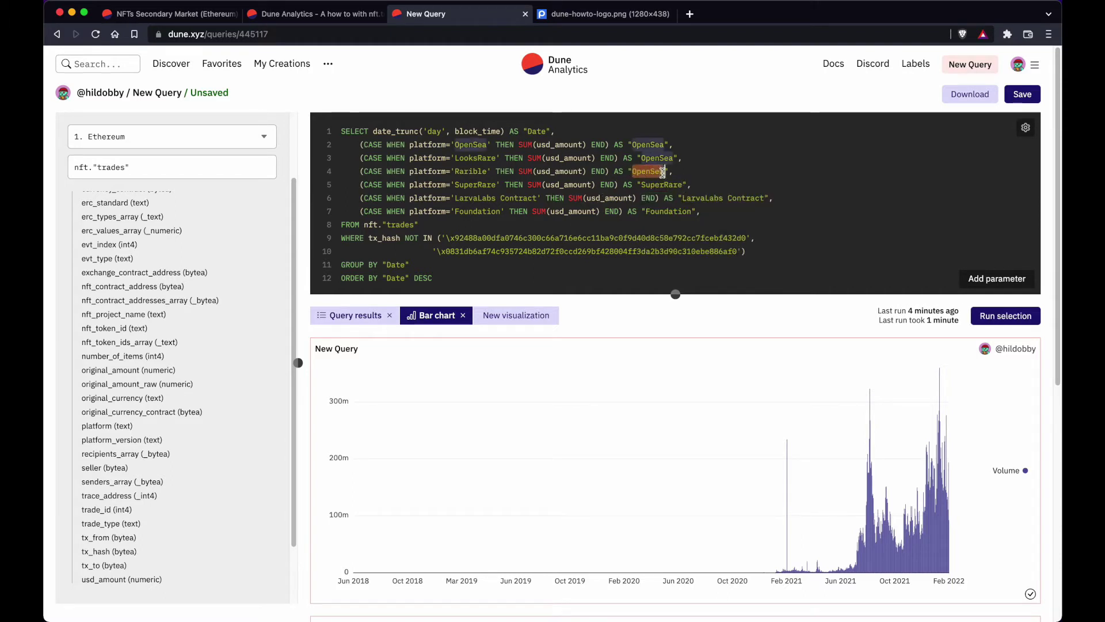
text(Rarible)
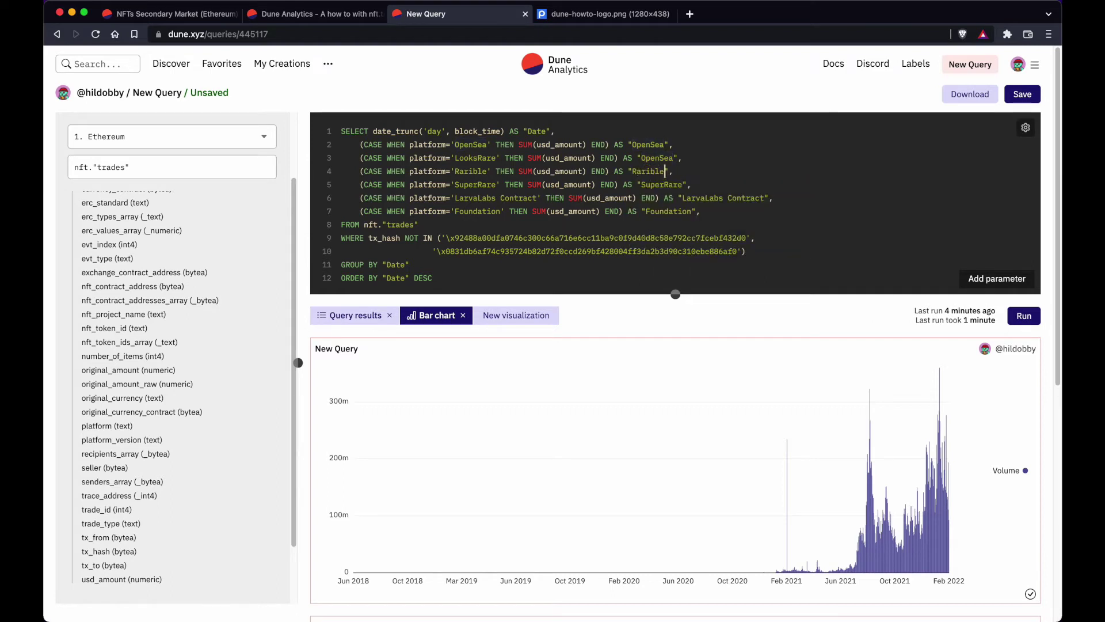
double_click(673, 157)
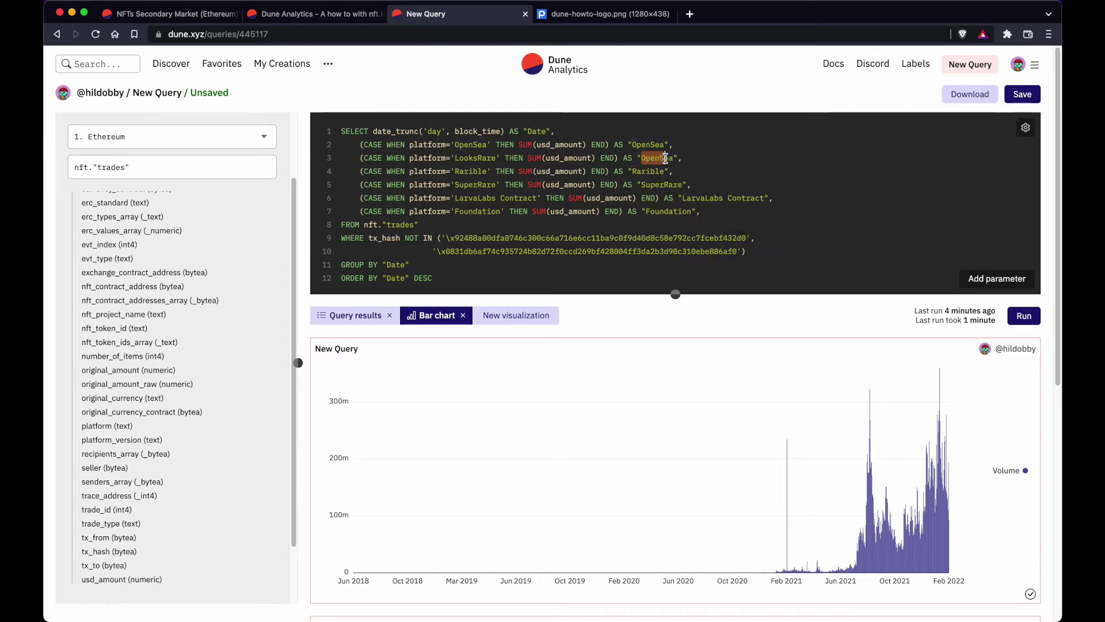
text(LooksRare)
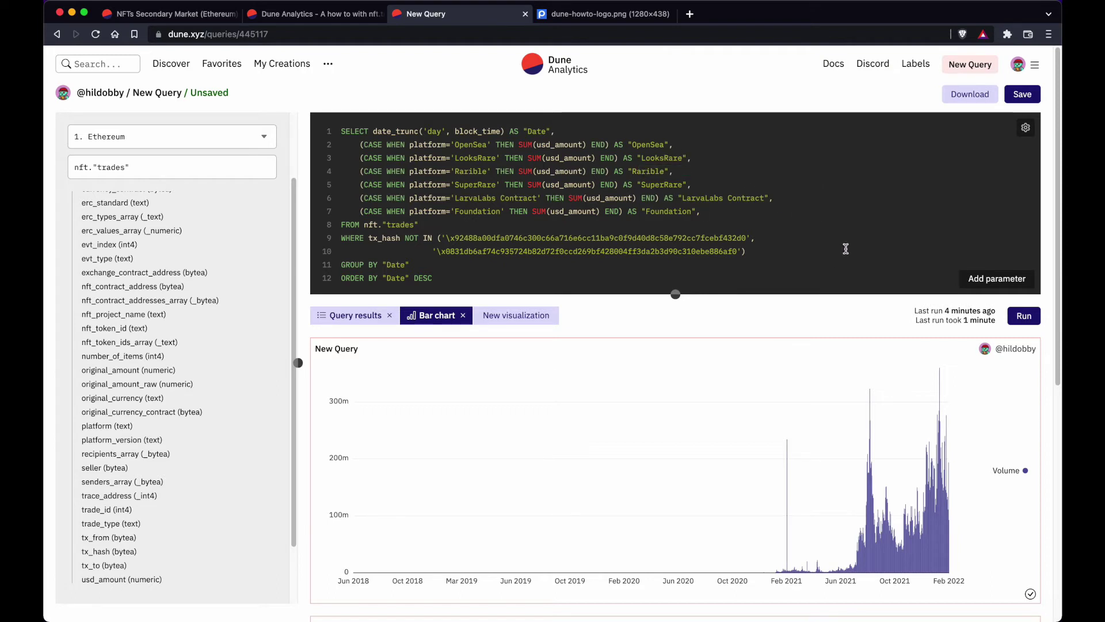
key(BackSpace)
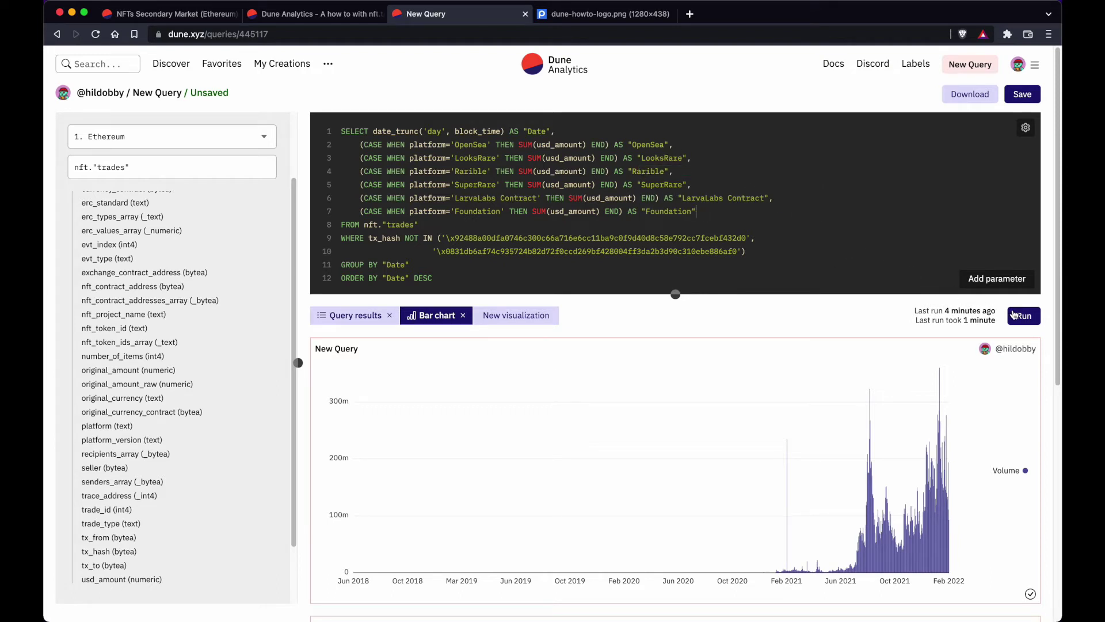
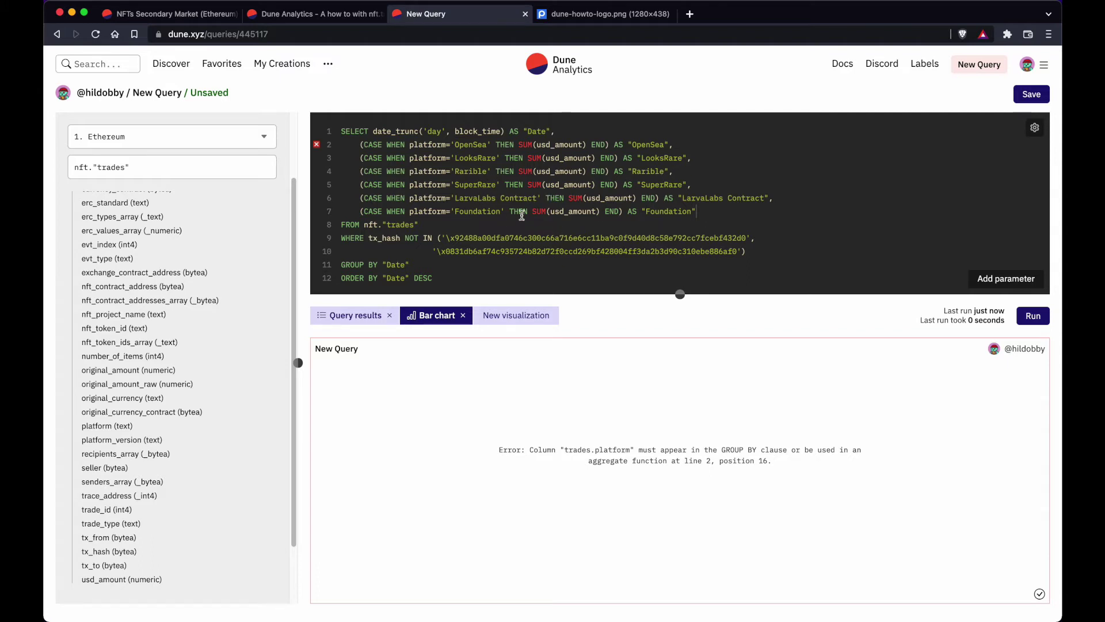
Add platform to the GROUP BY clause after "Date" and run the query
click(467, 263)
text(, platform)
click(1031, 316)
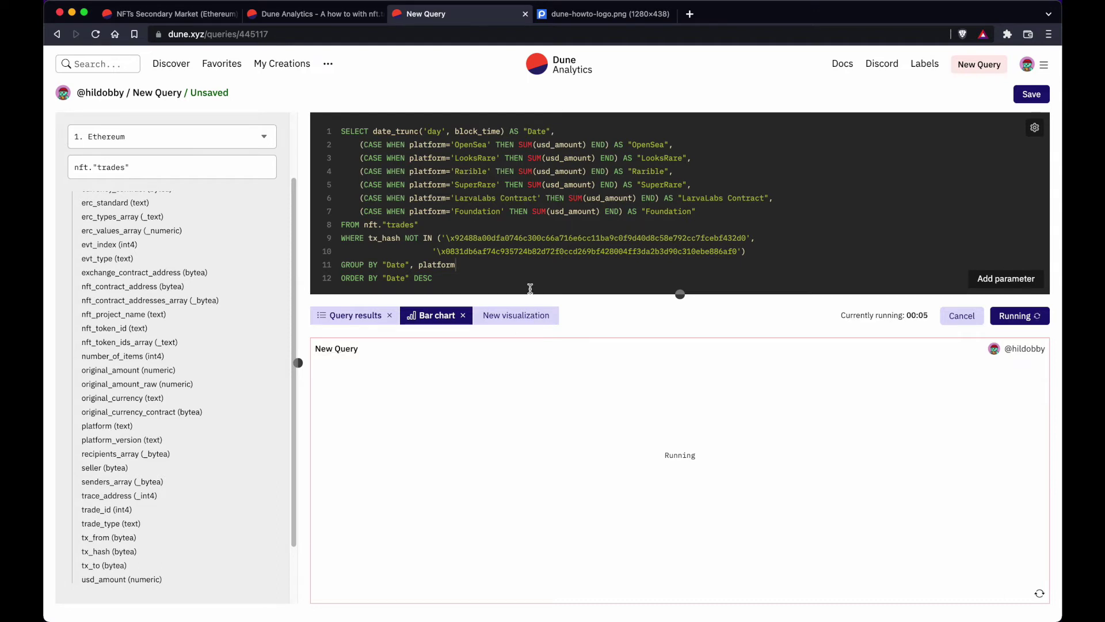
Show the query results table and examine how each platform's volume is spread over the rows for 2022-02-21
click(361, 313)
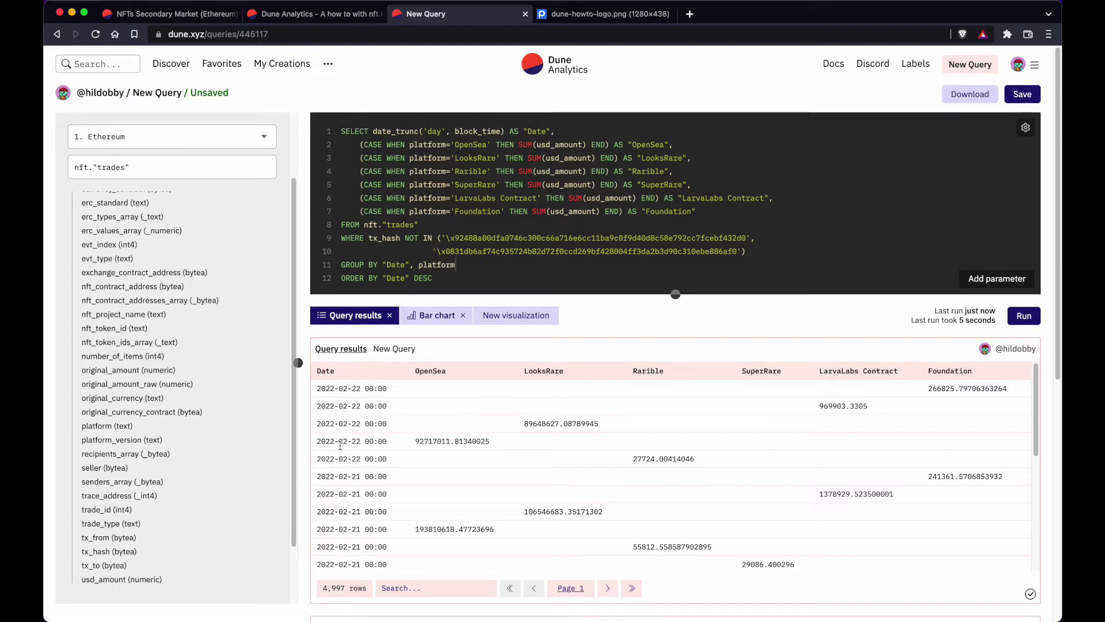
scroll(339, 460, down, 2)
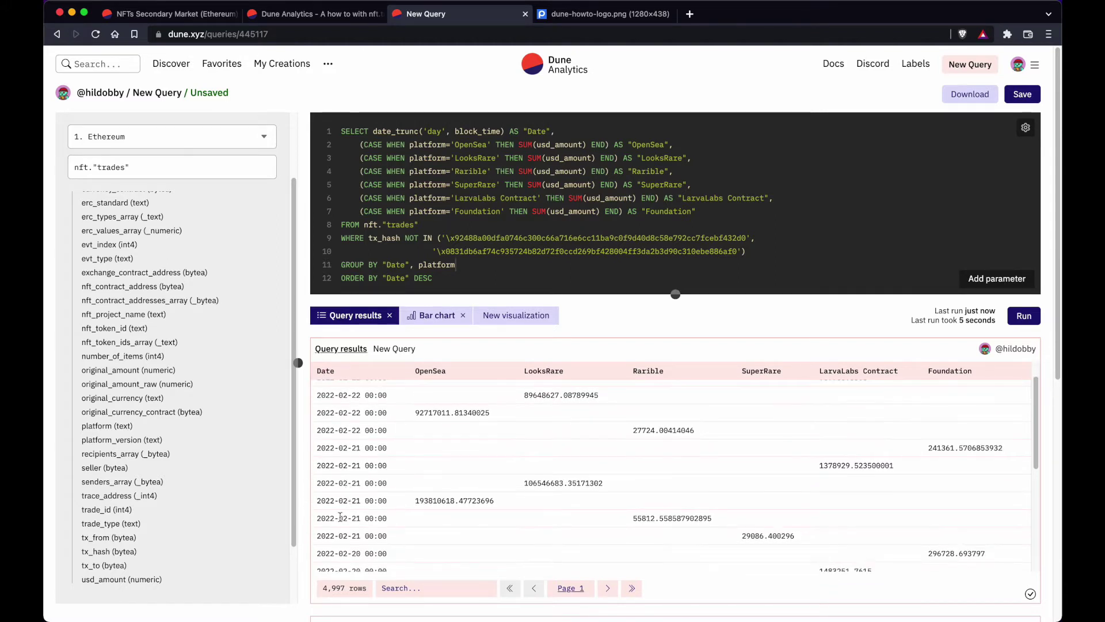
drag(390, 540, 316, 459)
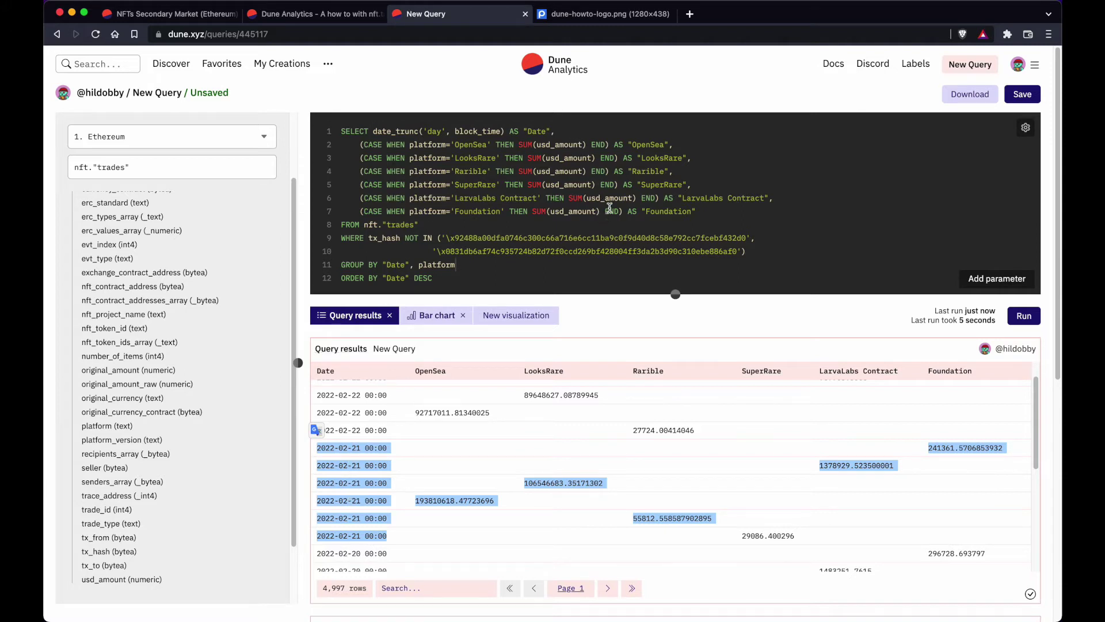
click(477, 246)
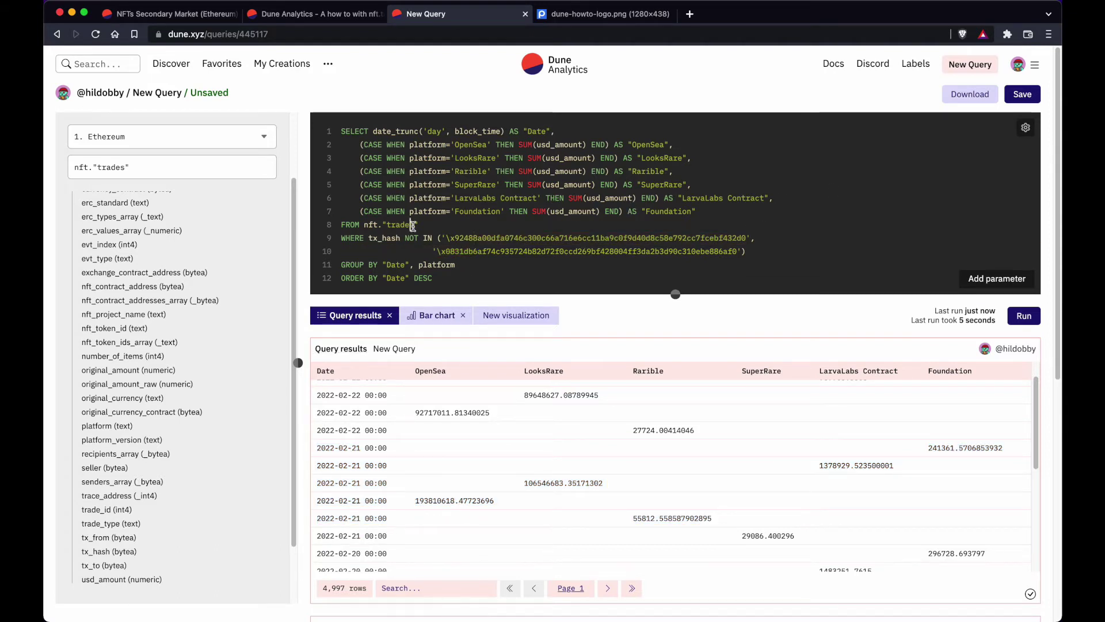
drag(341, 130, 475, 279)
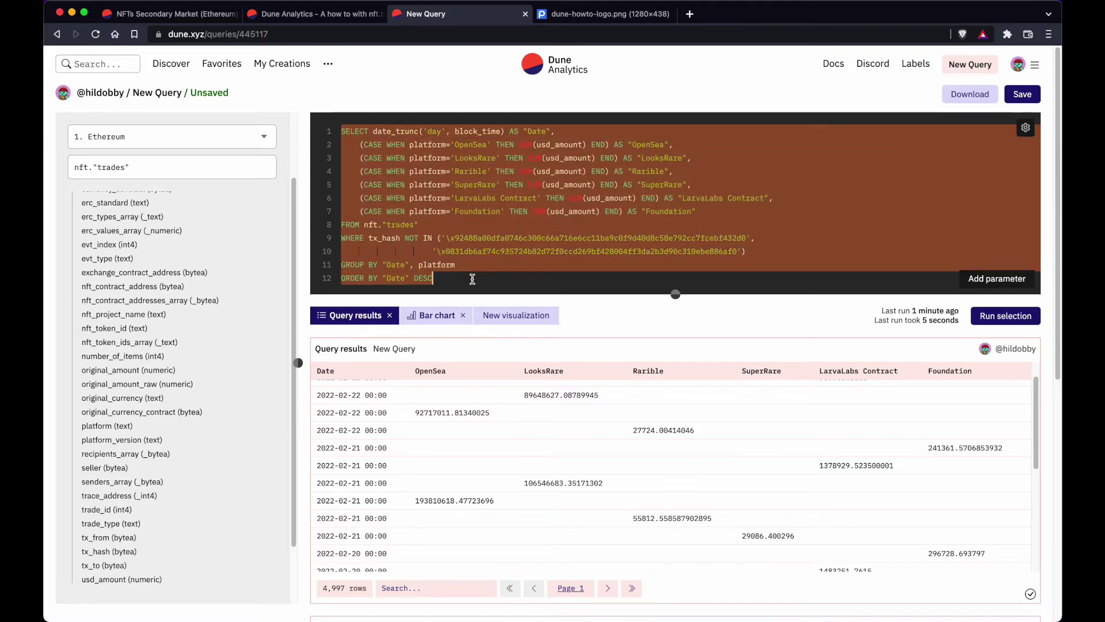
click(342, 131)
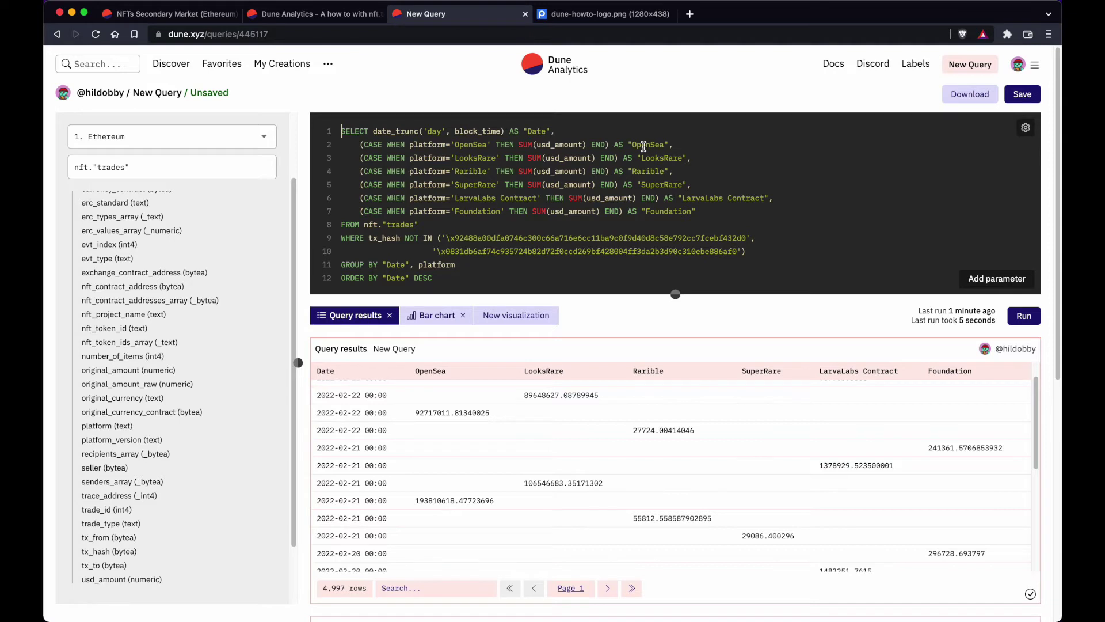
text(FRON)
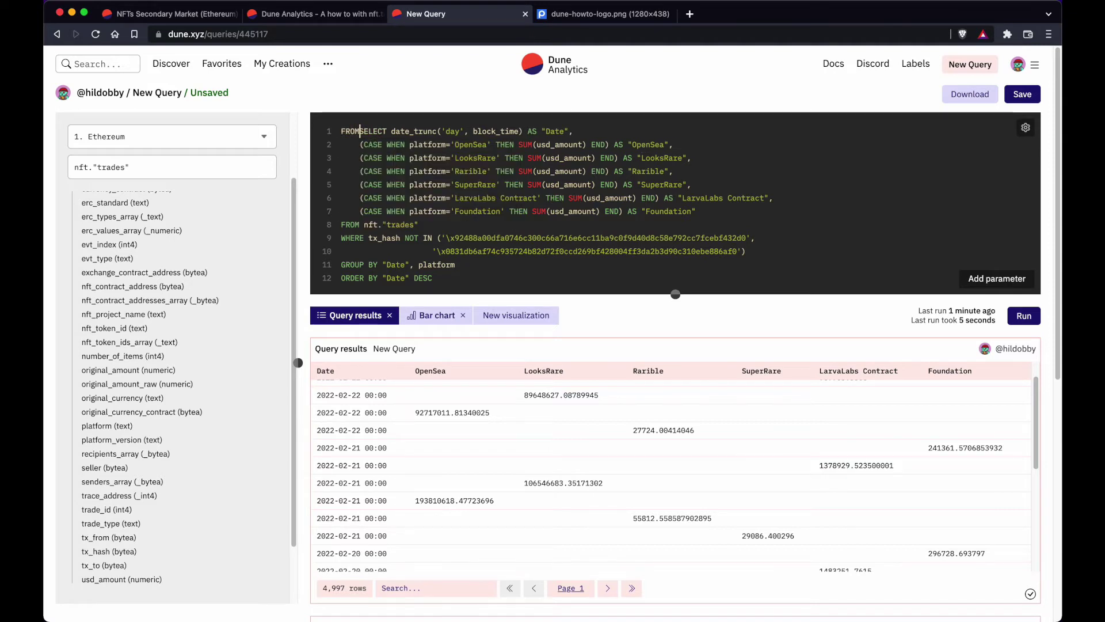
key(BackSpace)
key(BackSpace)
key(BackSpace)
key(BackSpace)
key(BackSpace)
Insert WITH seperated_volume AS ( before the SELECT on line 1 to open a common table expression
text(WITH)
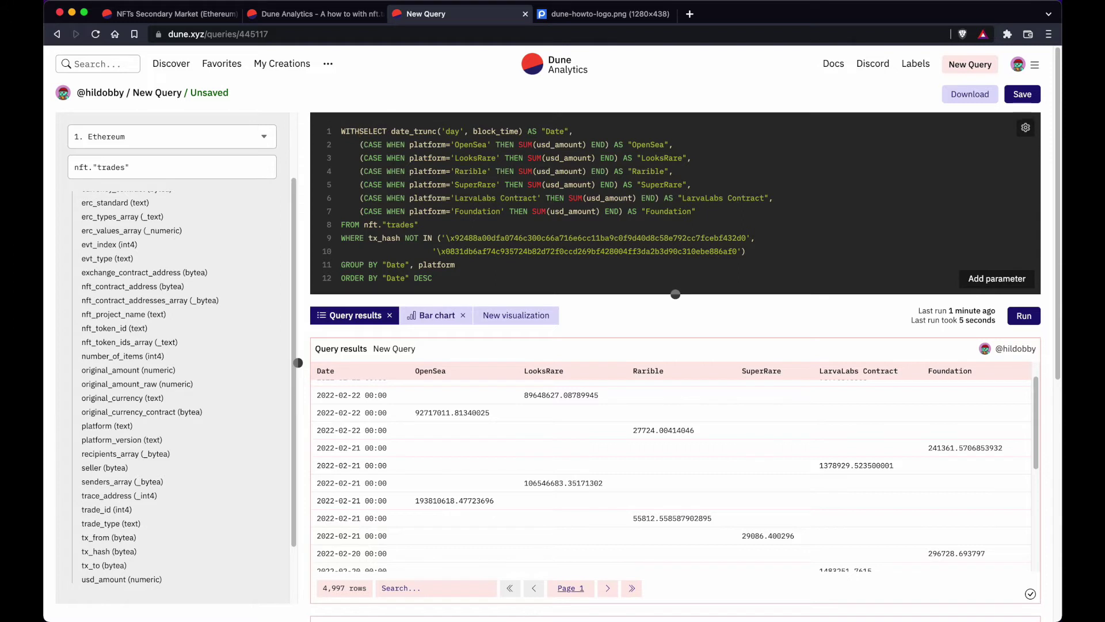
text( sep)
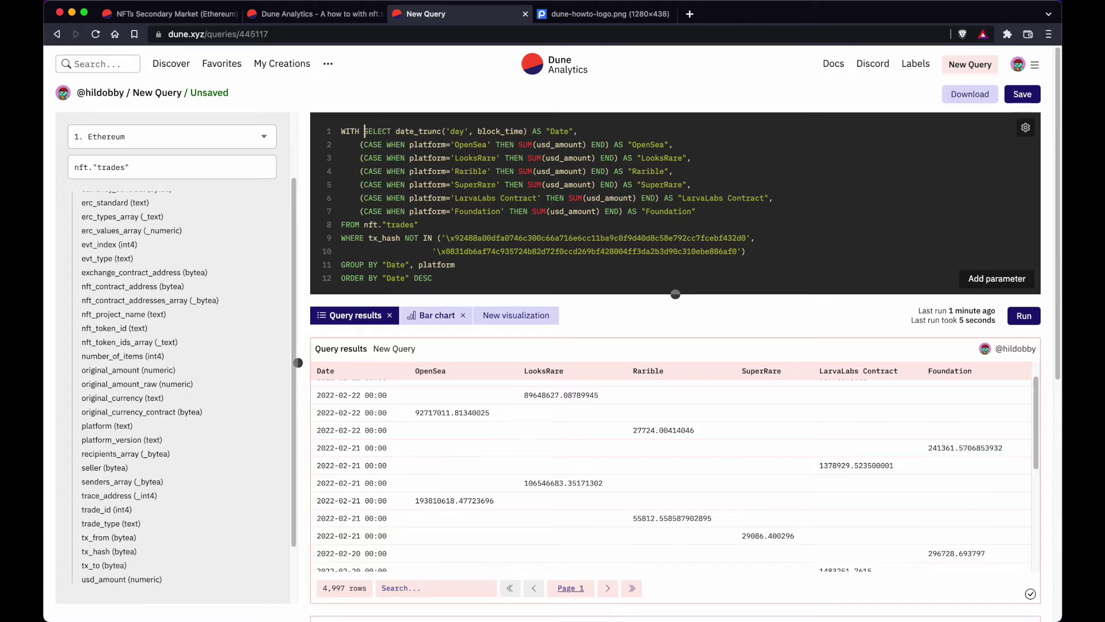
text(erated)
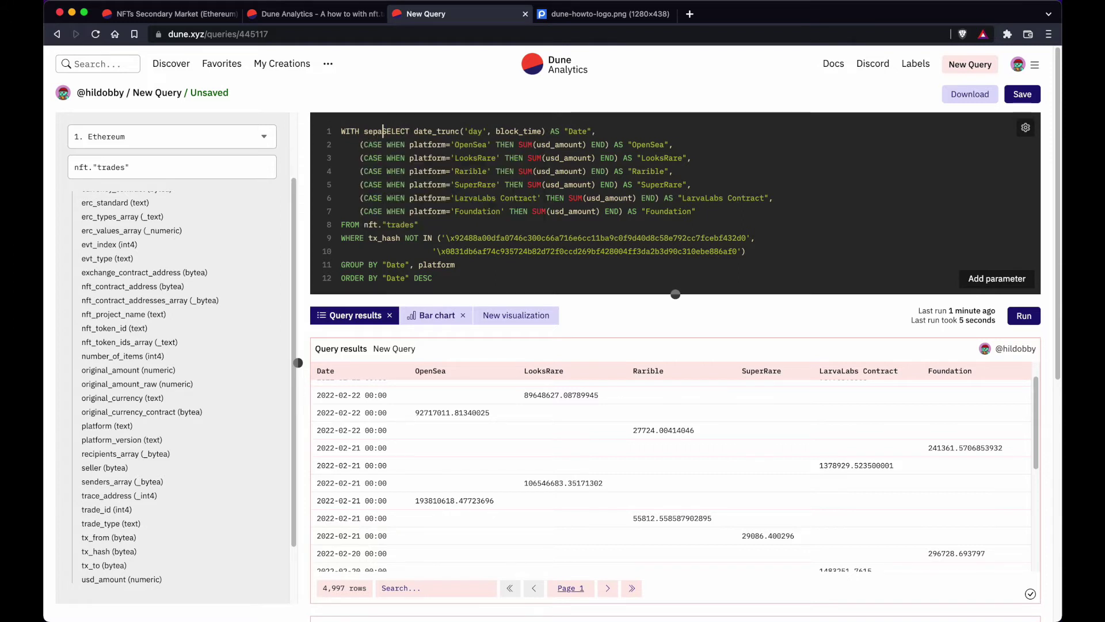
text(_volume)
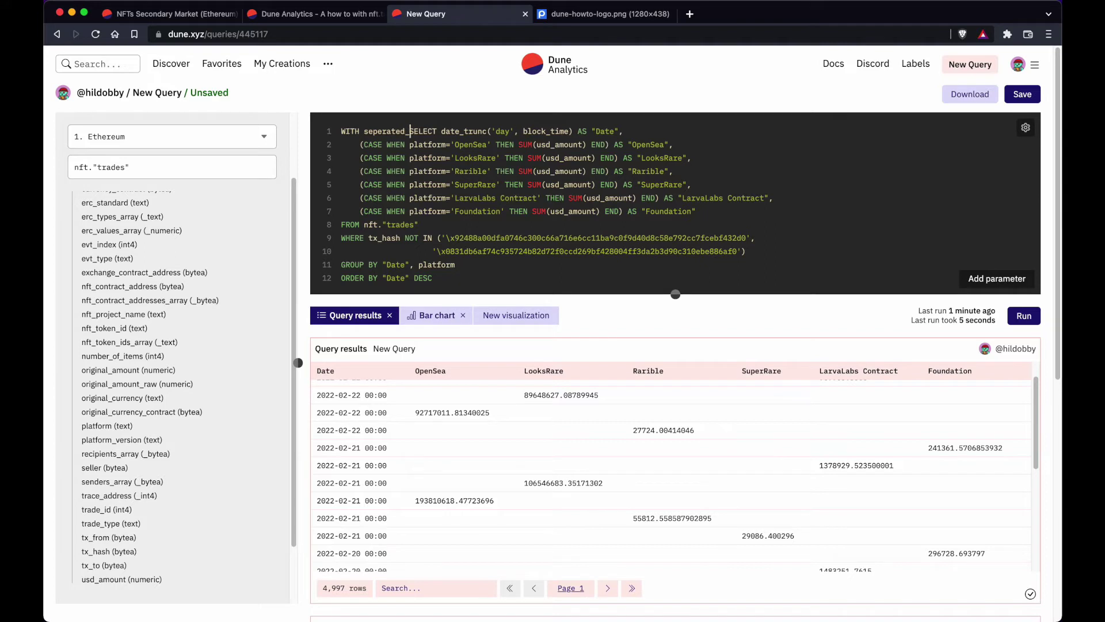
text( AS )
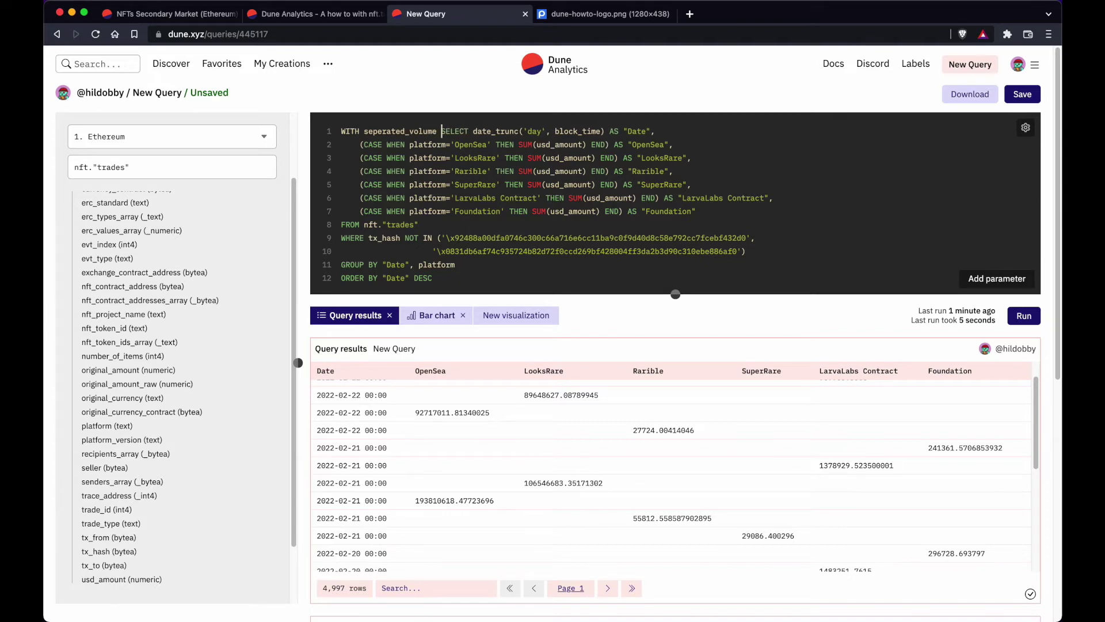
text(()
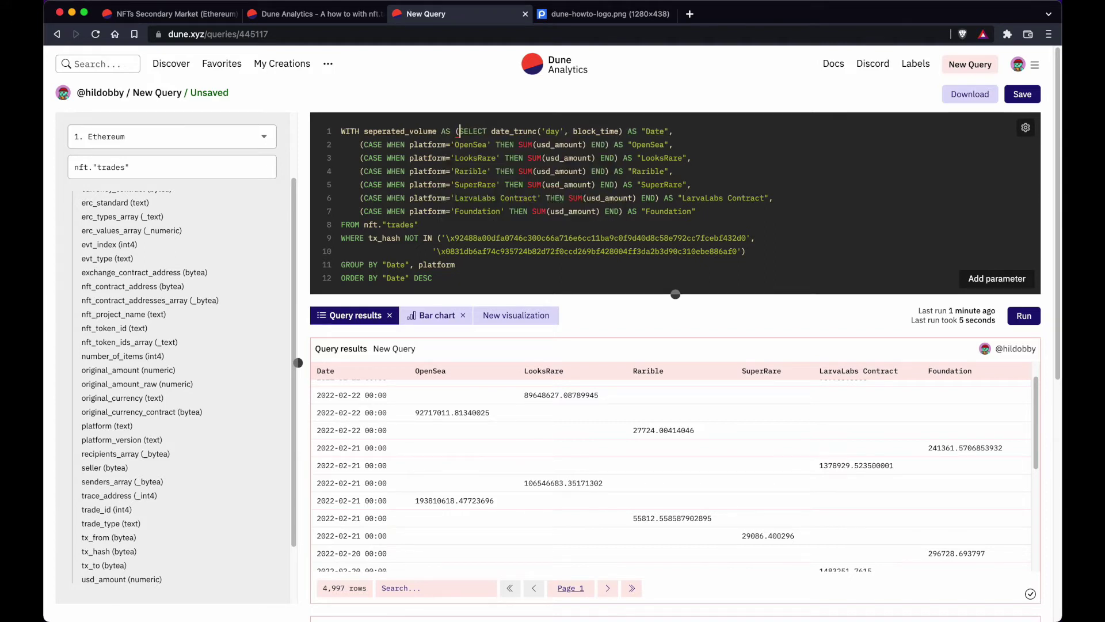
Replace the ORDER BY "Date" DESC line with a closing parenthesis after platform in the GROUP BY clause
click(641, 271)
shift+click(473, 266)
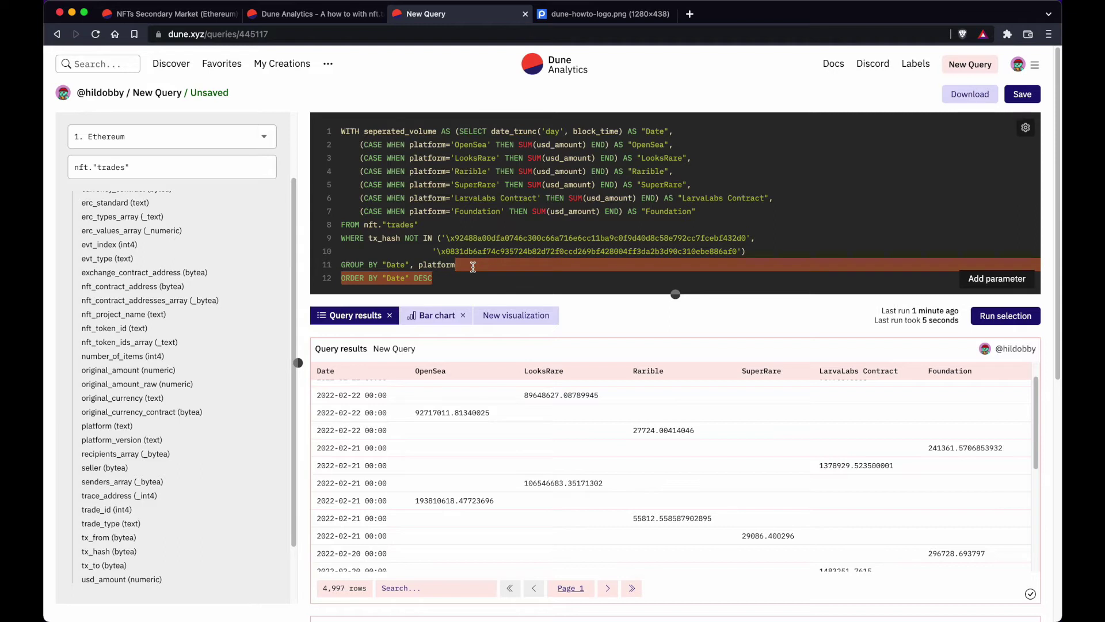
text())
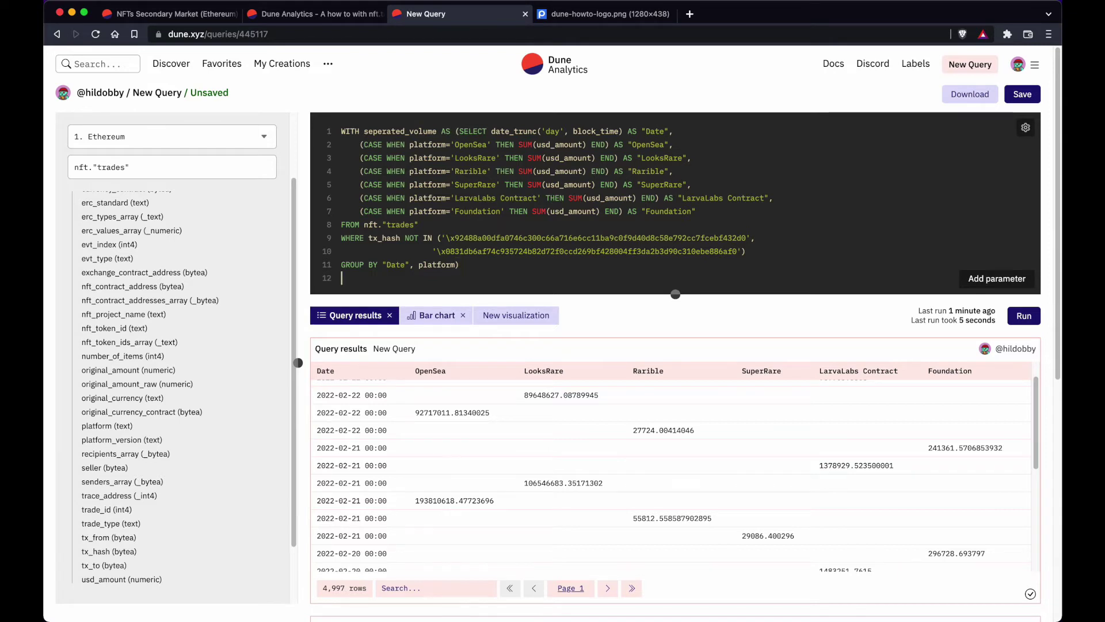
Add the clause FROM seperated_volume on line 13, leaving a blank line below the common table expression
key(Return)
key(Return)
scroll(501, 256, up, 1)
scroll(403, 196, down, 1)
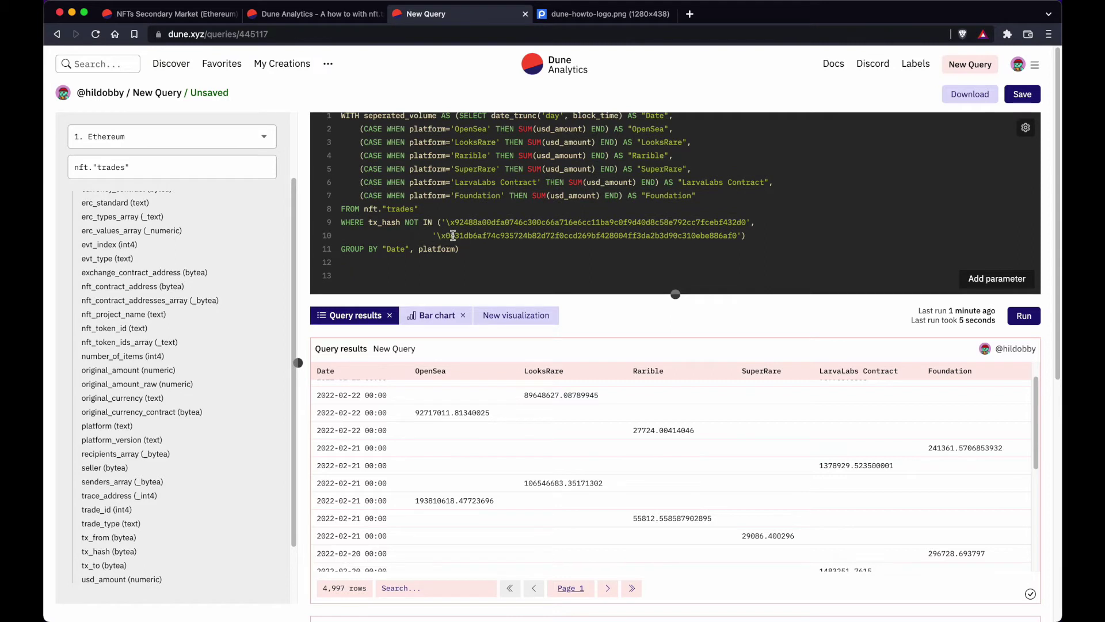
text(FROM sep)
key(Tab)
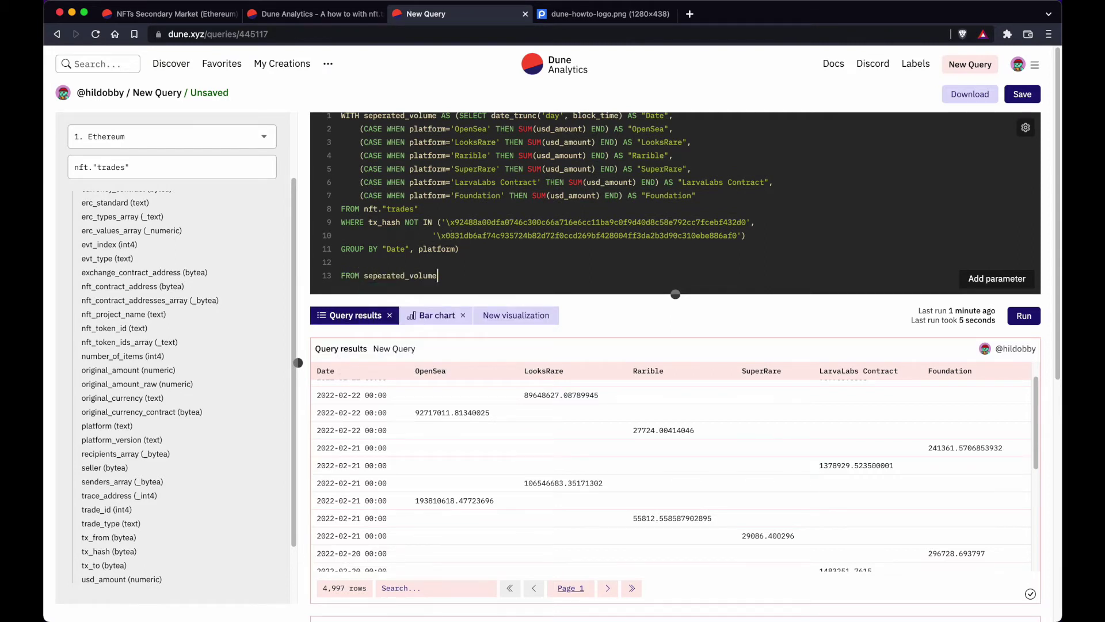
Insert SELECT "Date", above the FROM seperated_volume line, followed by an empty line for further columns
click(362, 266)
key(Return)
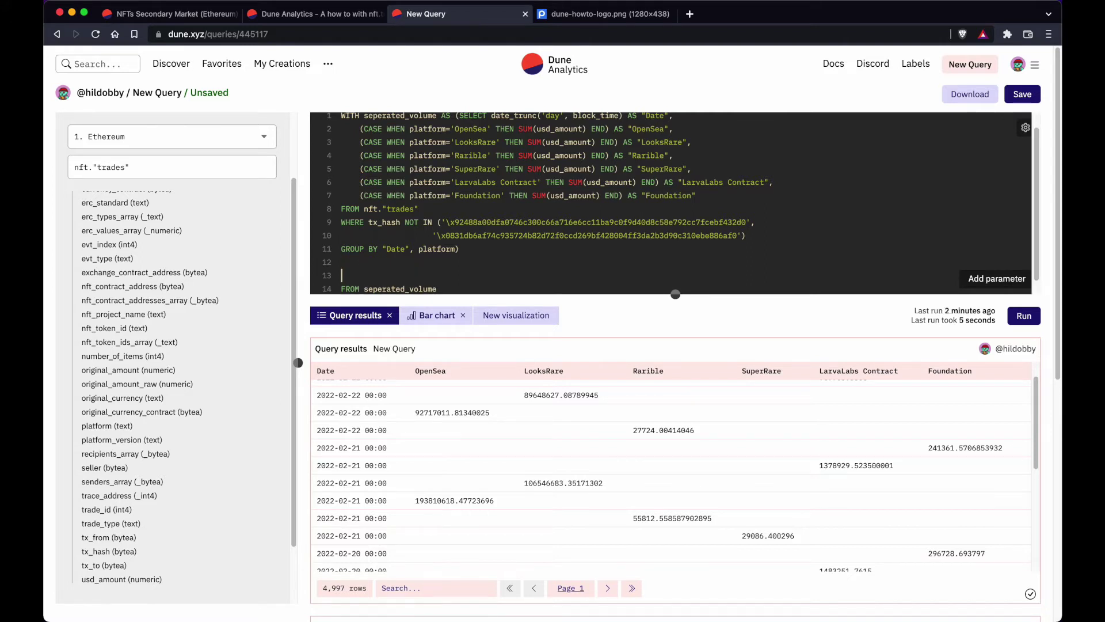
text(SELECT "Date"")
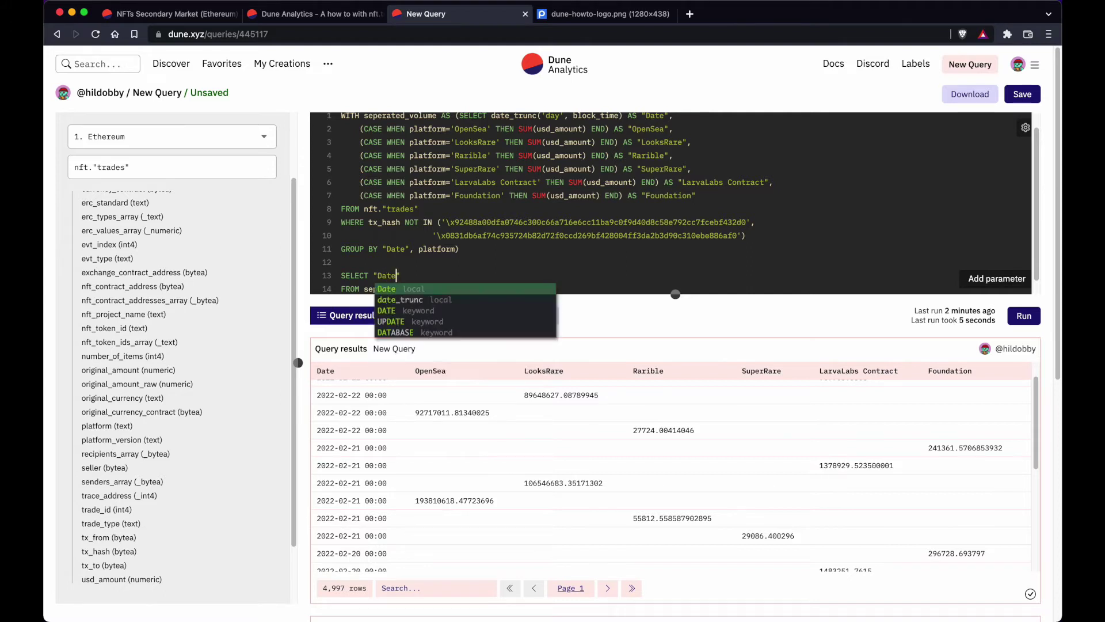
key(Tab)
text(",)
key(Return)
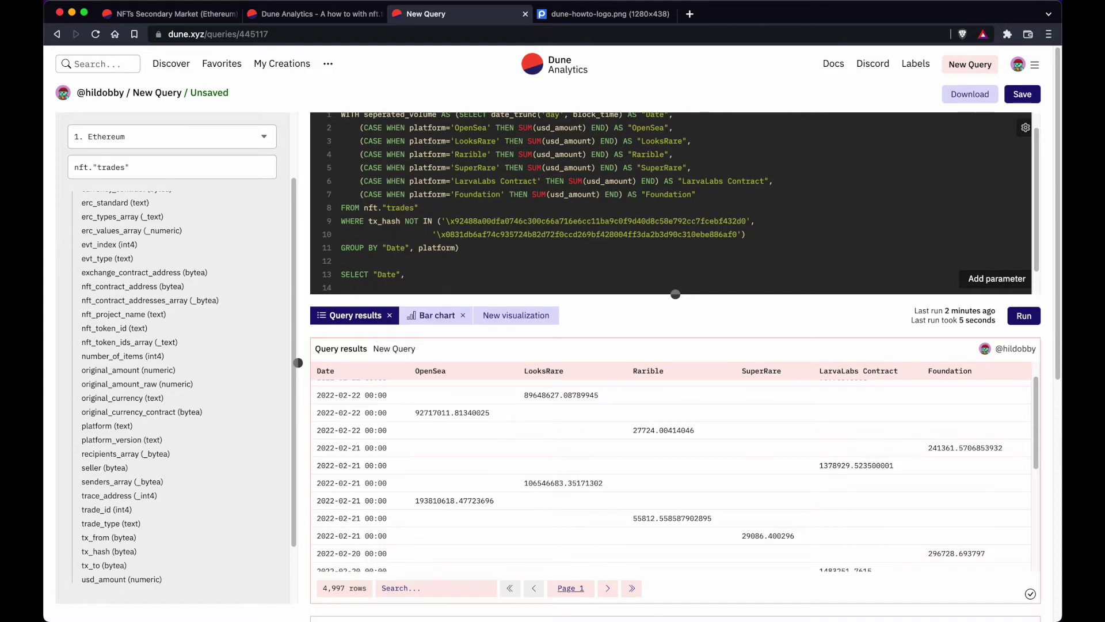
scroll(430, 230, down, 1)
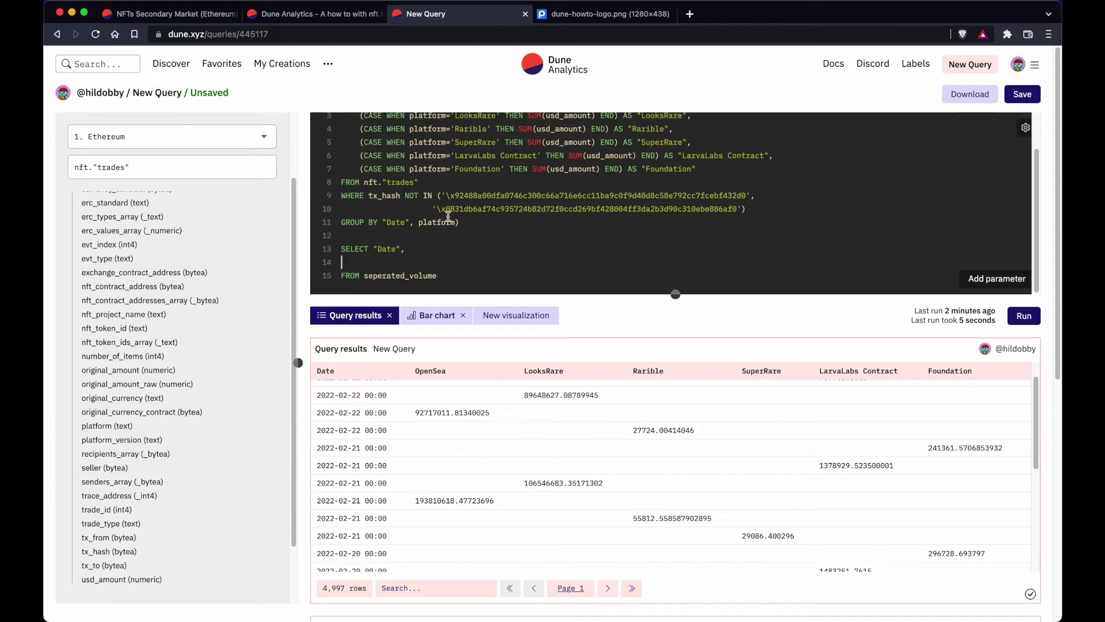
Review the separate 2022-02-21 rows in the results table and return to the empty line 14 of the query
scroll(438, 397, up, 1)
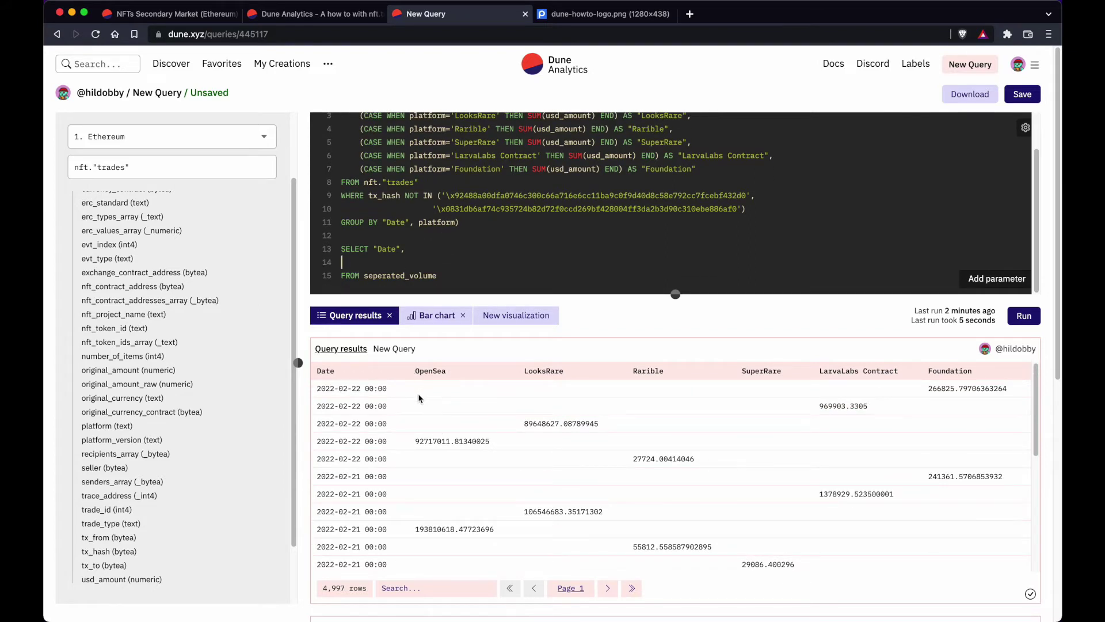
drag(313, 478, 402, 567)
scroll(399, 541, down, 3)
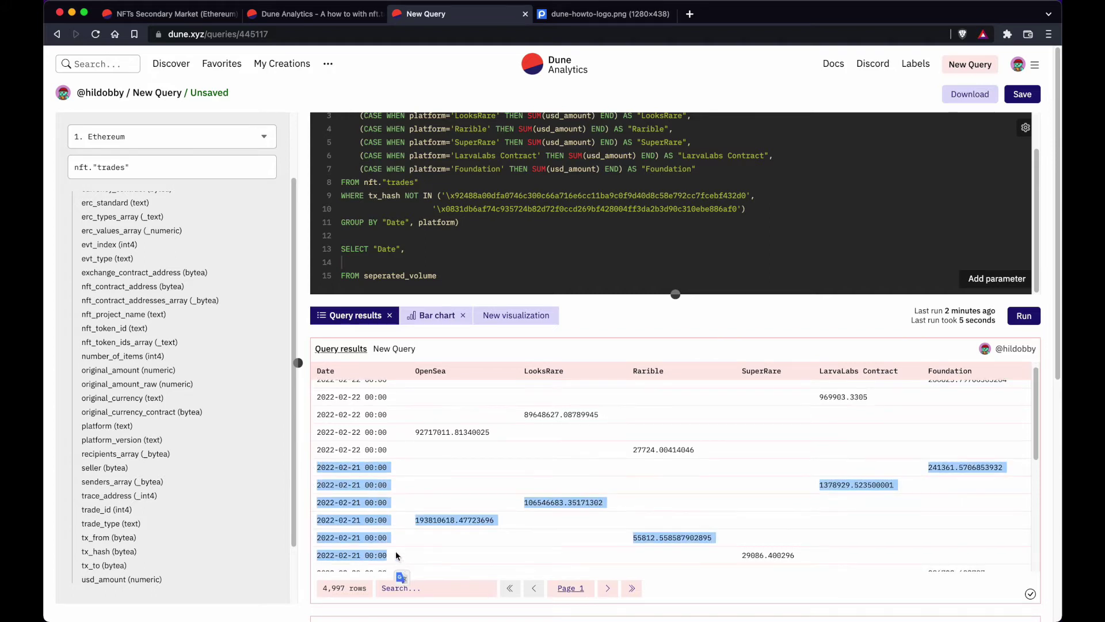
scroll(395, 503, up, 1)
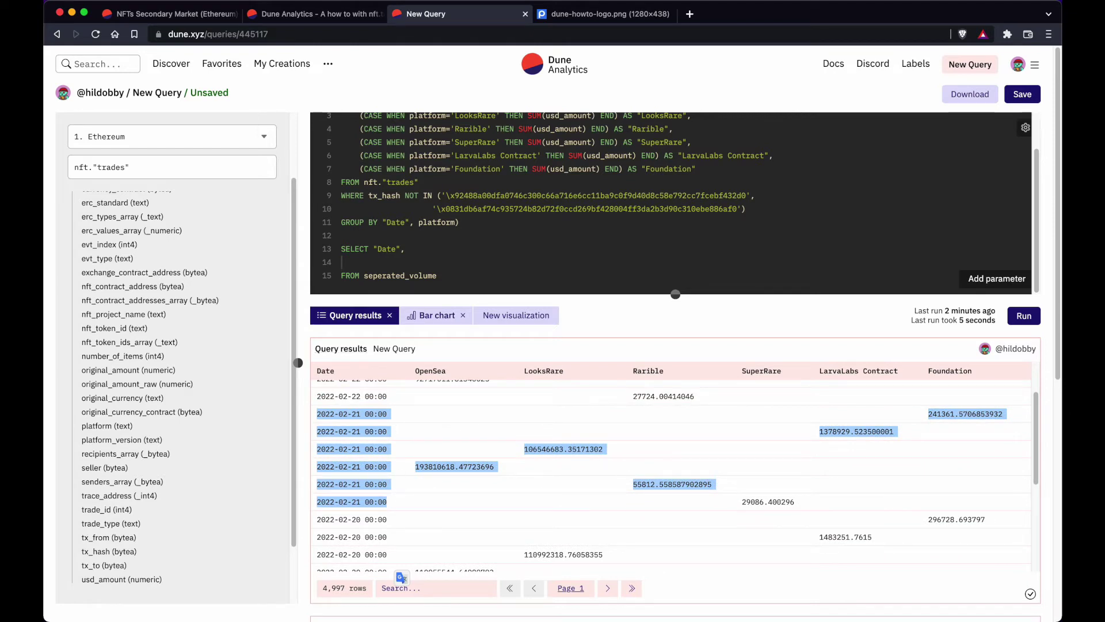
click(421, 260)
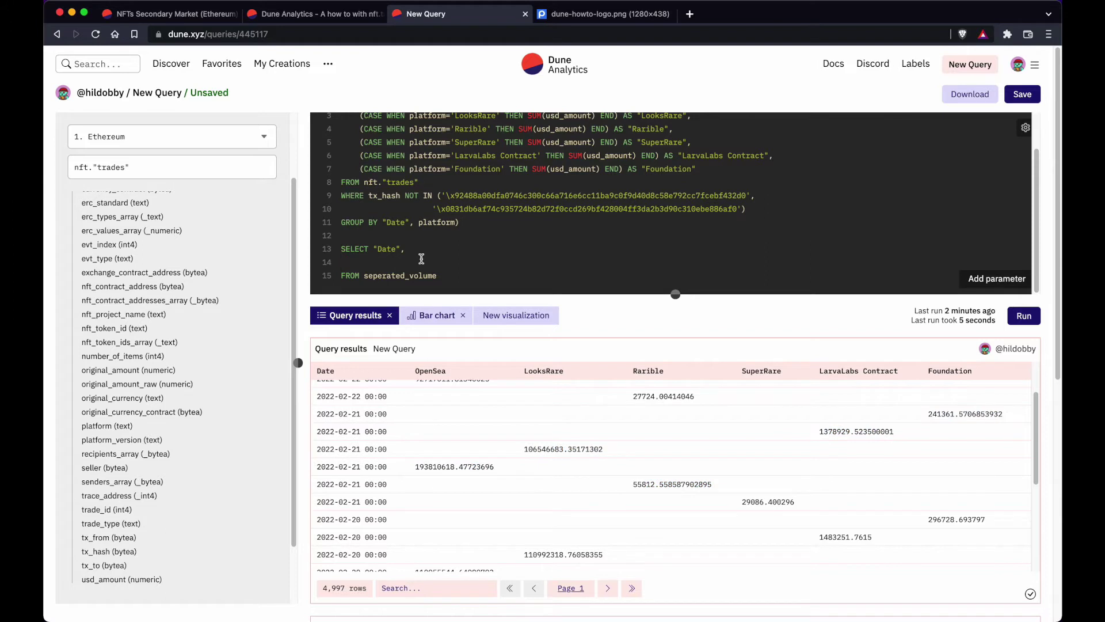
Write the template line SUM("") AS "", with empty column name and alias on line 14 of the outer SELECT
text(SUM)
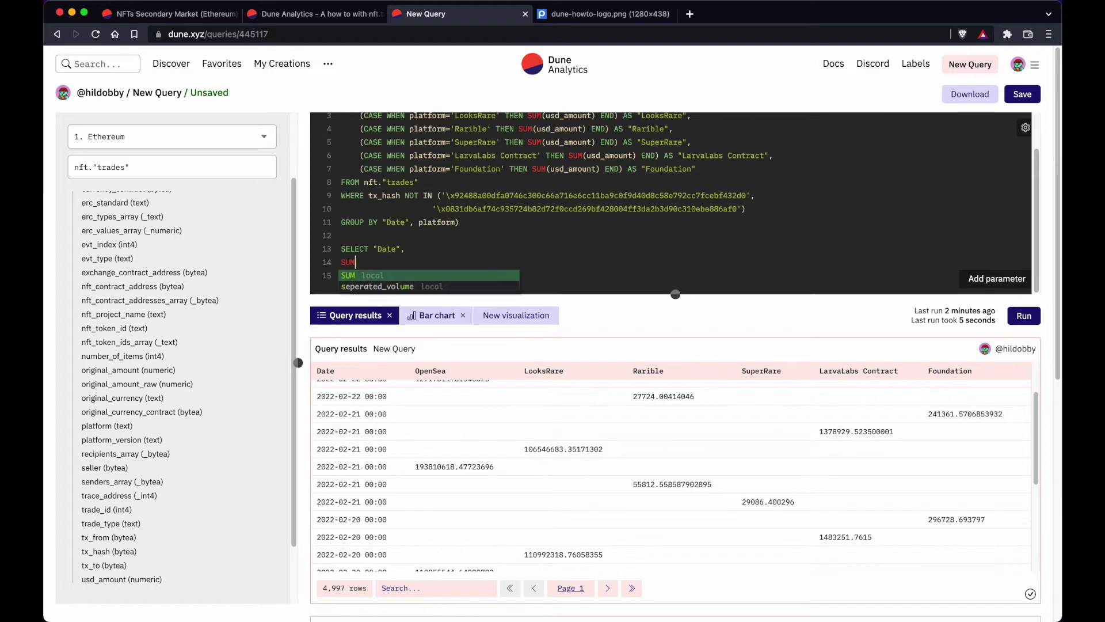
text(() AS )
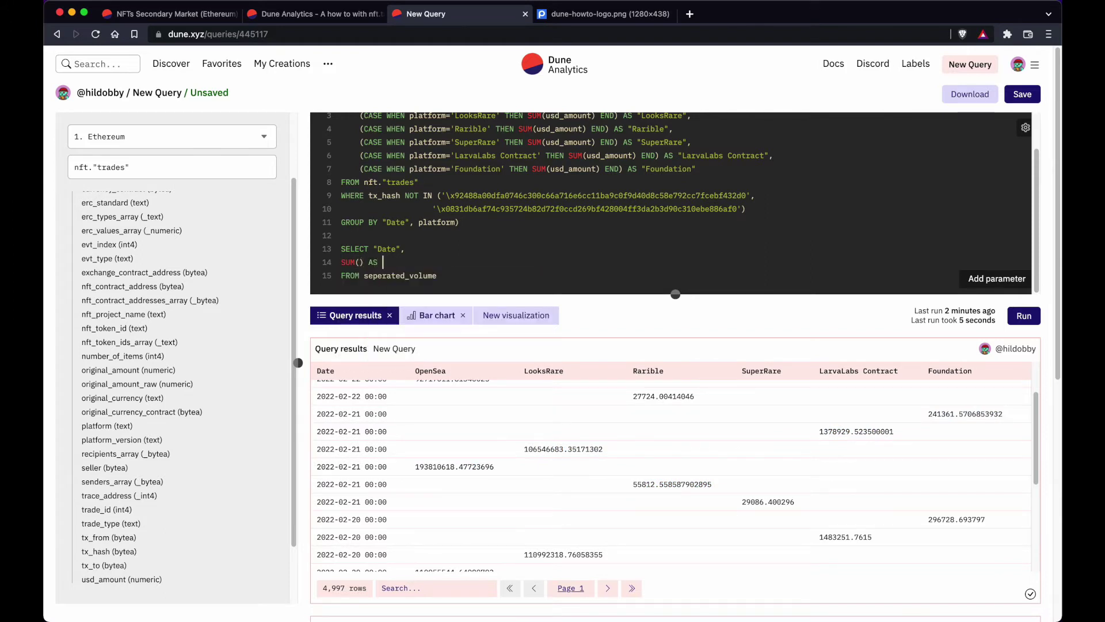
text("")
key(Left)
key(Left)
key(Left)
key(Left)
key(Left)
key(Left)
text("")
Duplicate the SUM("") AS "", line five times below itself and remove the trailing comma from the last copy
drag(405, 262, 342, 262)
key(ctrl+c)
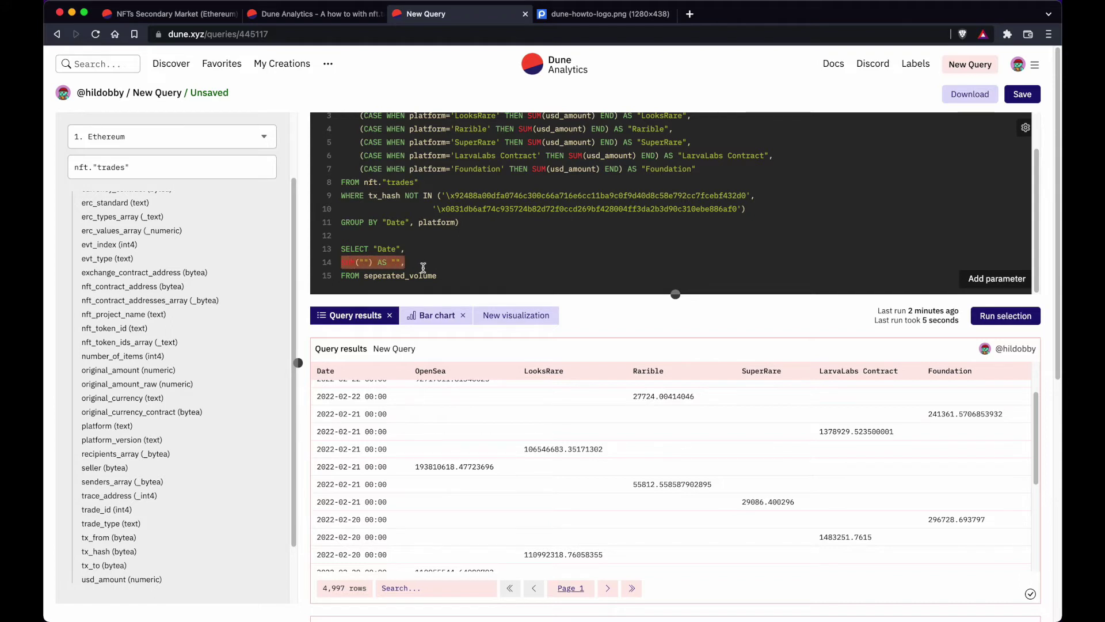
click(423, 262)
key(Return)
key(ctrl+v)
key(Return)
key(ctrl+v)
key(Return)
key(ctrl+v)
key(Return)
key(ctrl+v)
key(Return)
key(ctrl+v)
key(BackSpace)
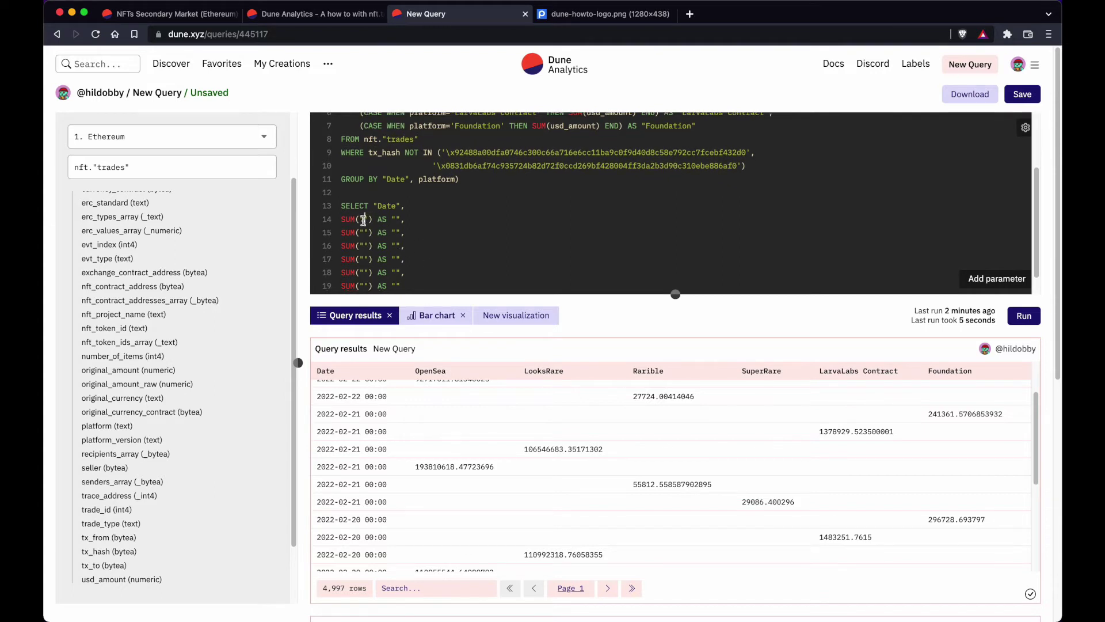
Fill the first SUM line, on line 14, with "OpenSea" as both the summed column and the alias
click(363, 219)
text(OpenSea)
click(431, 219)
text(OpenSea)
Fill the SUM line on line 15 with "LooksRare" as column and alias, capitalizing the alias's first letter
click(363, 232)
text(LooksRare)
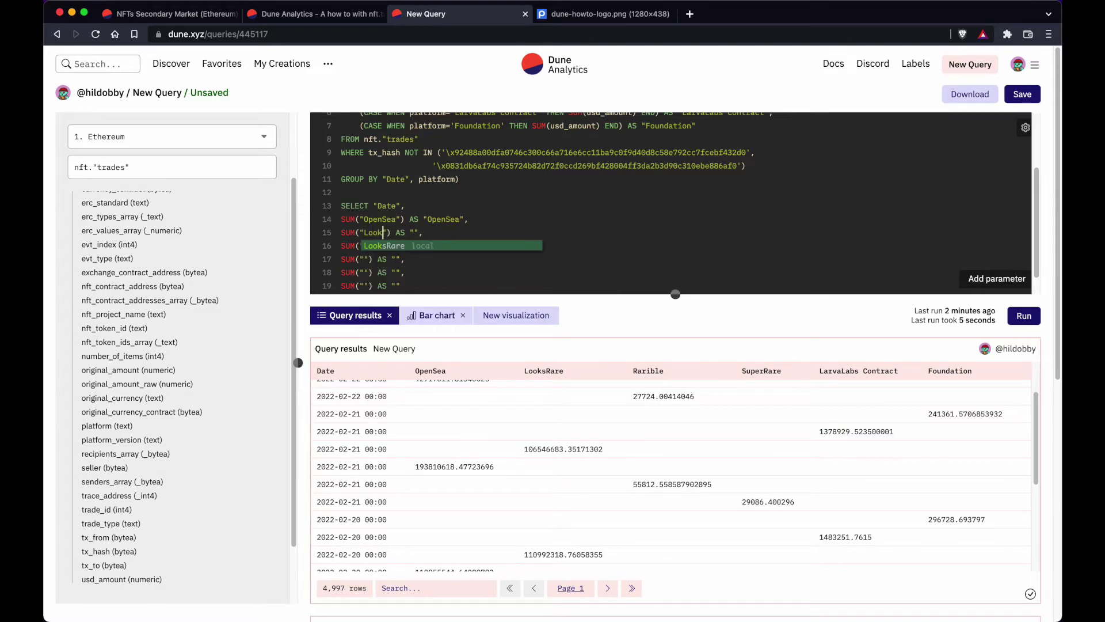
click(429, 232)
text(looksRare)
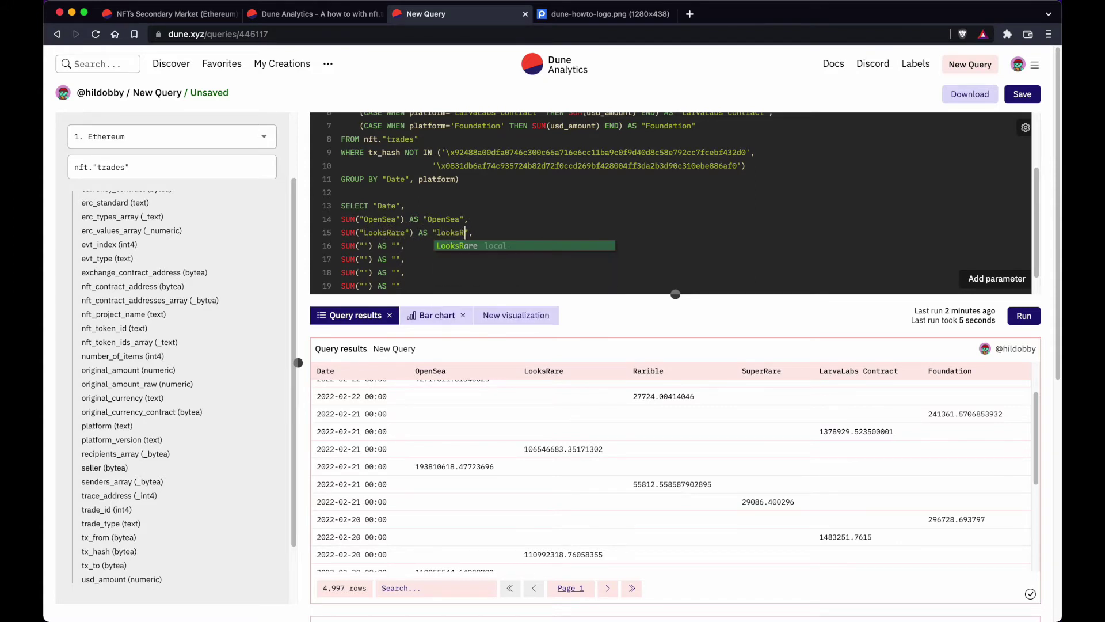
click(435, 234)
key(Delete)
text(L)
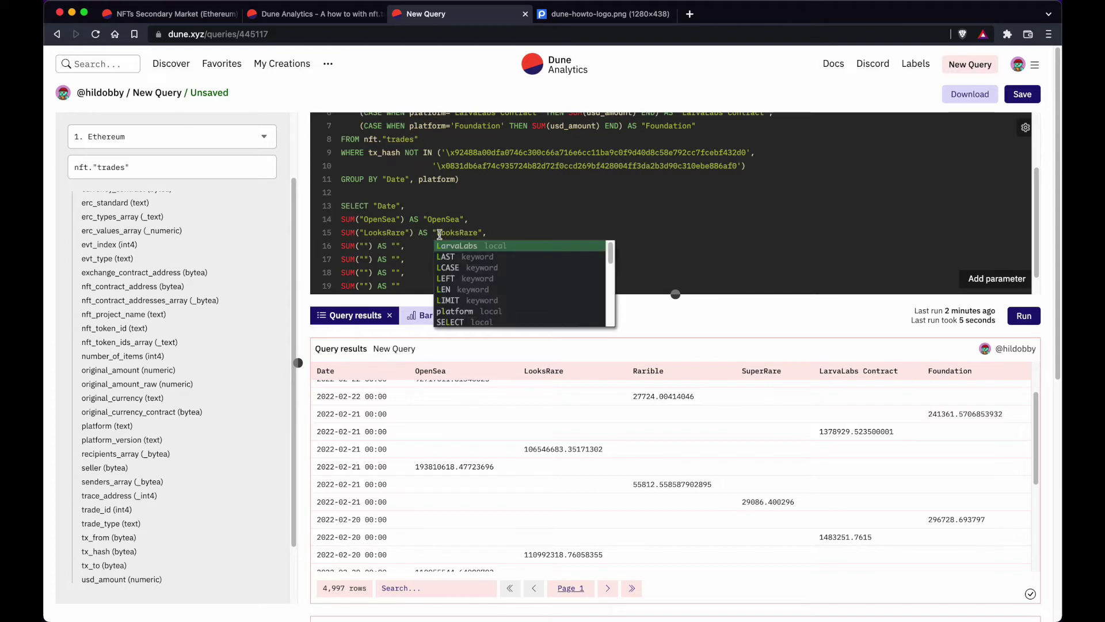
Fill the SUM line on line 16 with "LarvaLabs Contract" as both the summed column and the alias
click(362, 246)
text(Lar)
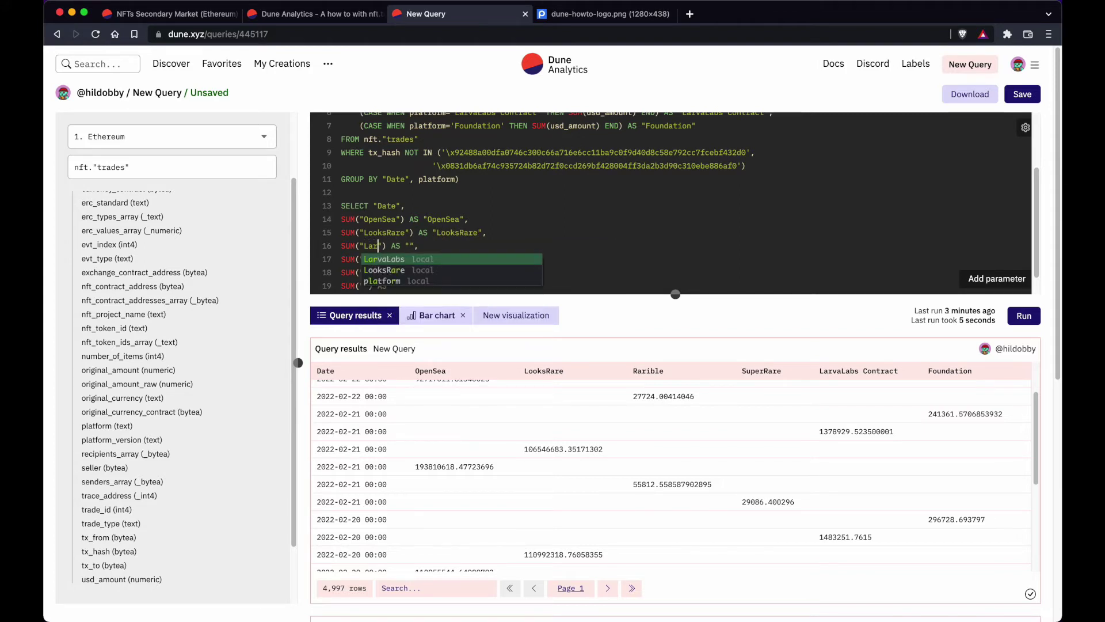
key(Tab)
text(C)
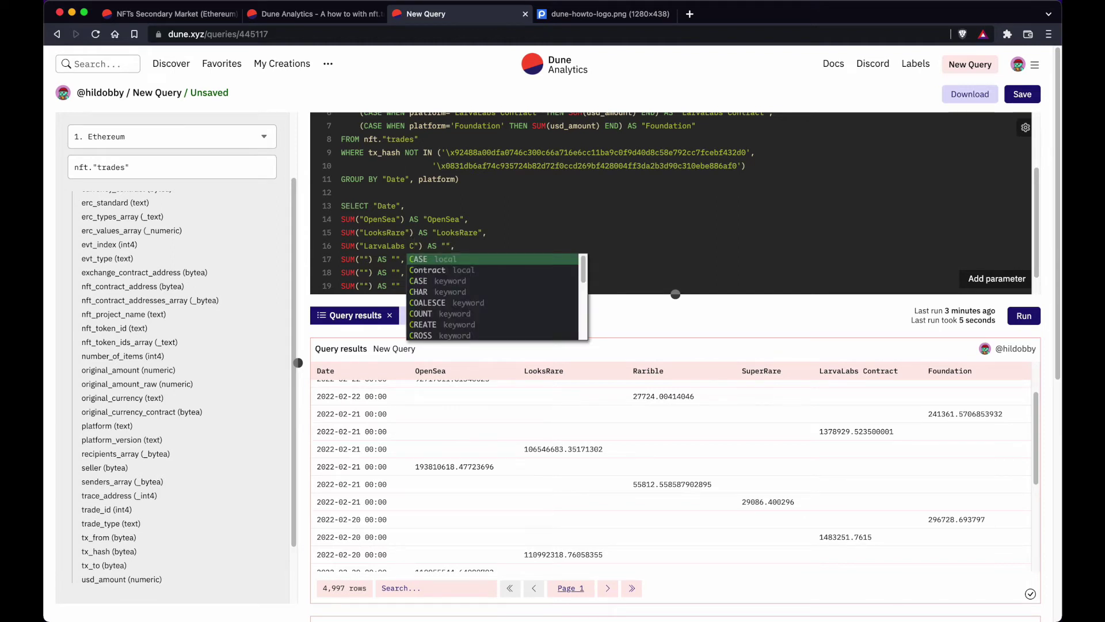
key(Down)
key(Tab)
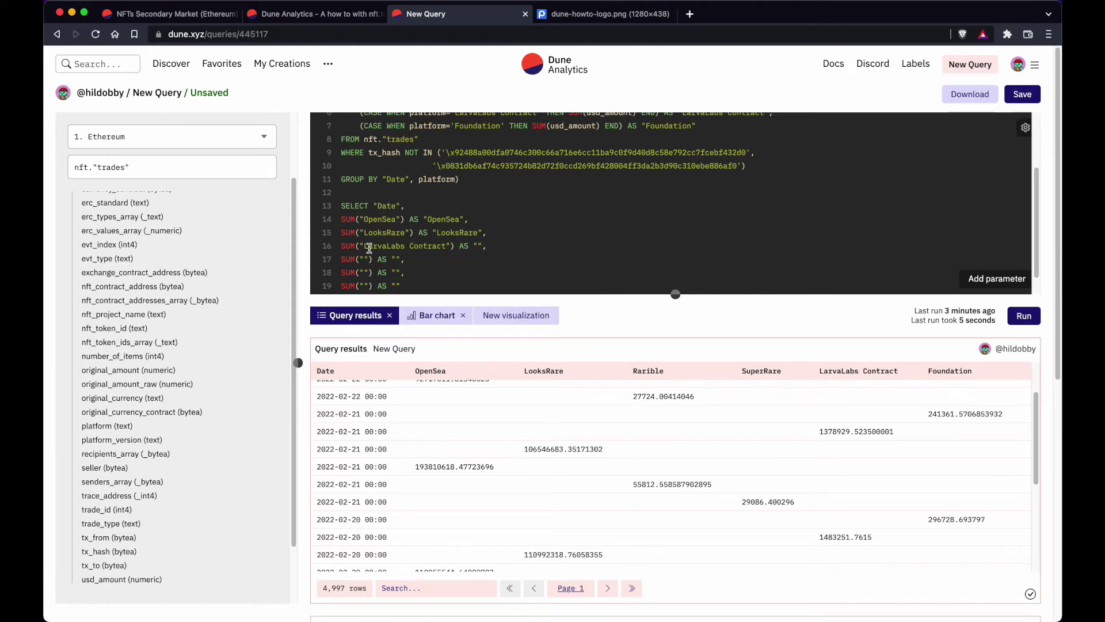
click(474, 247)
text(LarvaLabs )
text(Contract)
Fill the SUM line on line 17 with "SuperRare" as both the summed column and the alias
text(S)
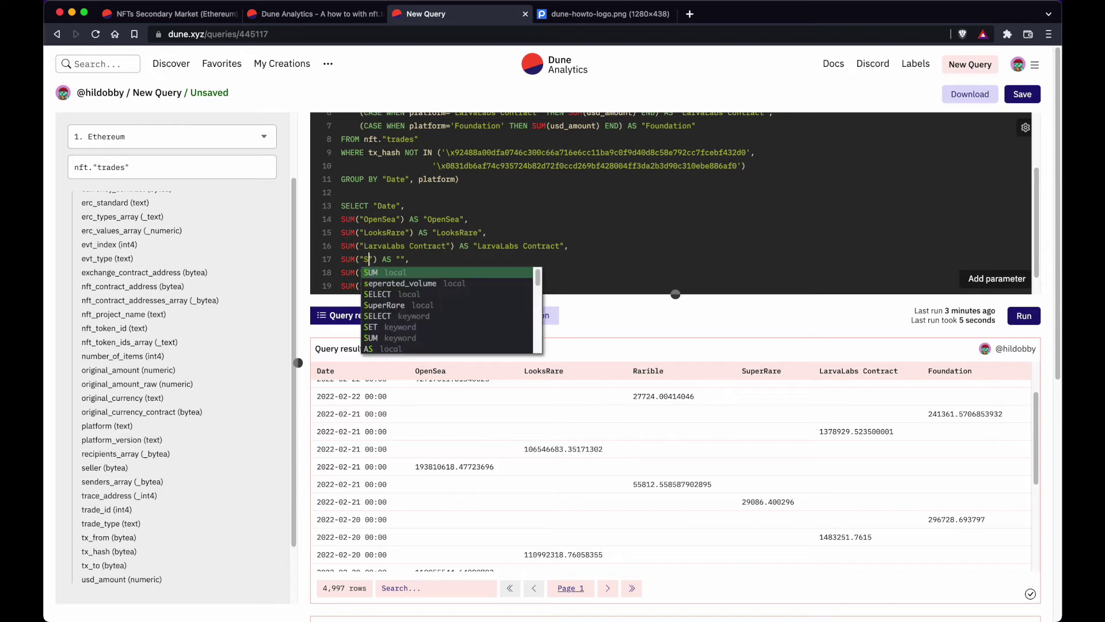
text(uperRare)
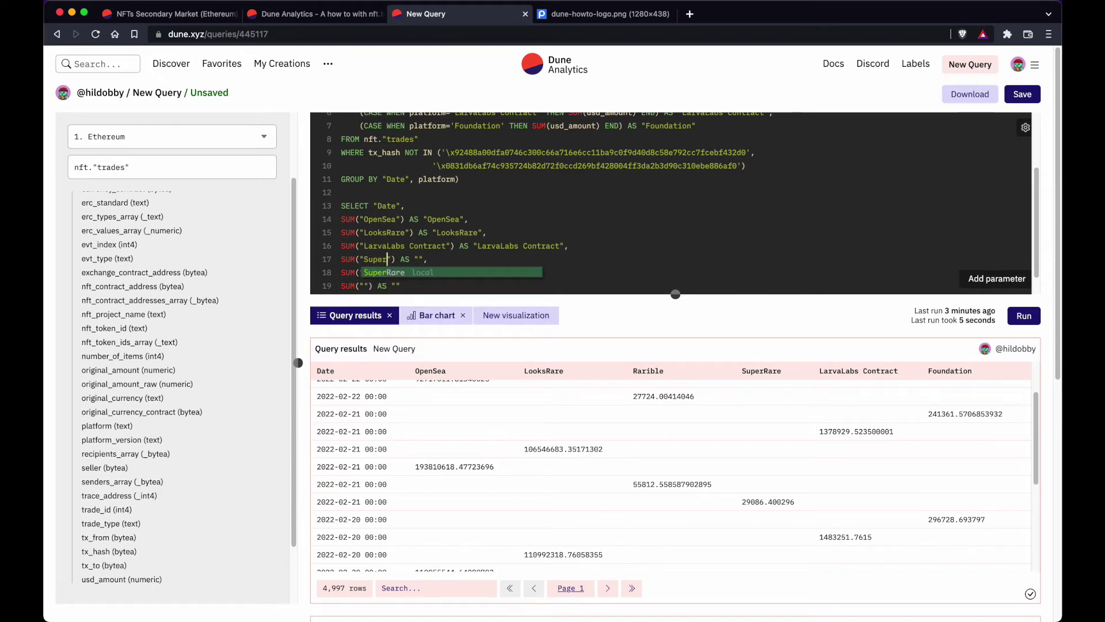
key(Right)
key(Right)
key(Right)
key(Right)
key(Right)
key(Right)
key(Right)
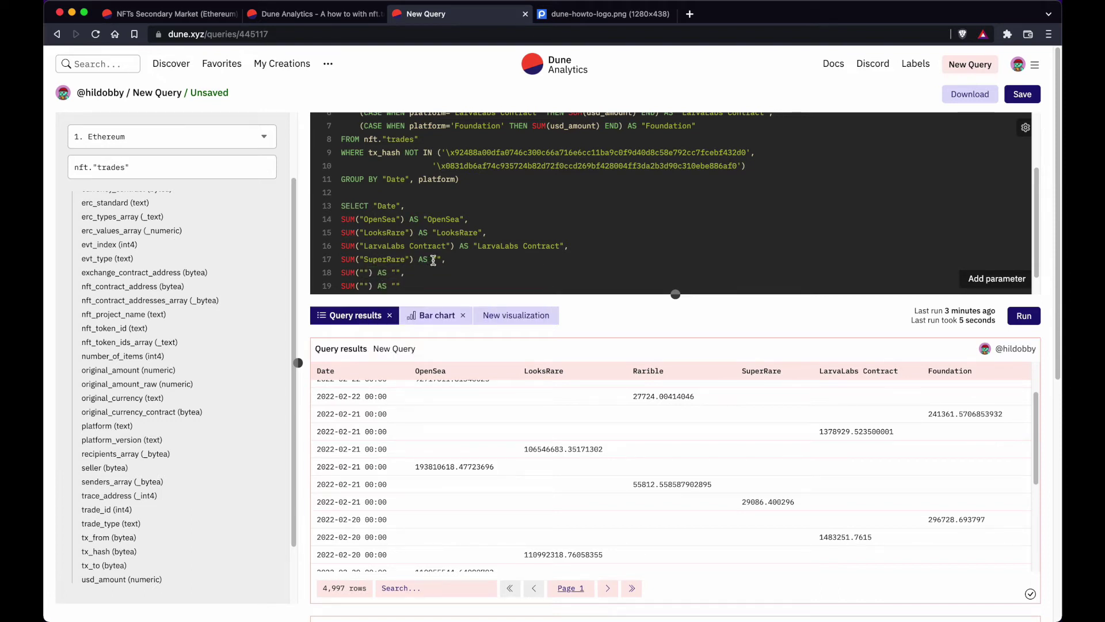
text(Sup)
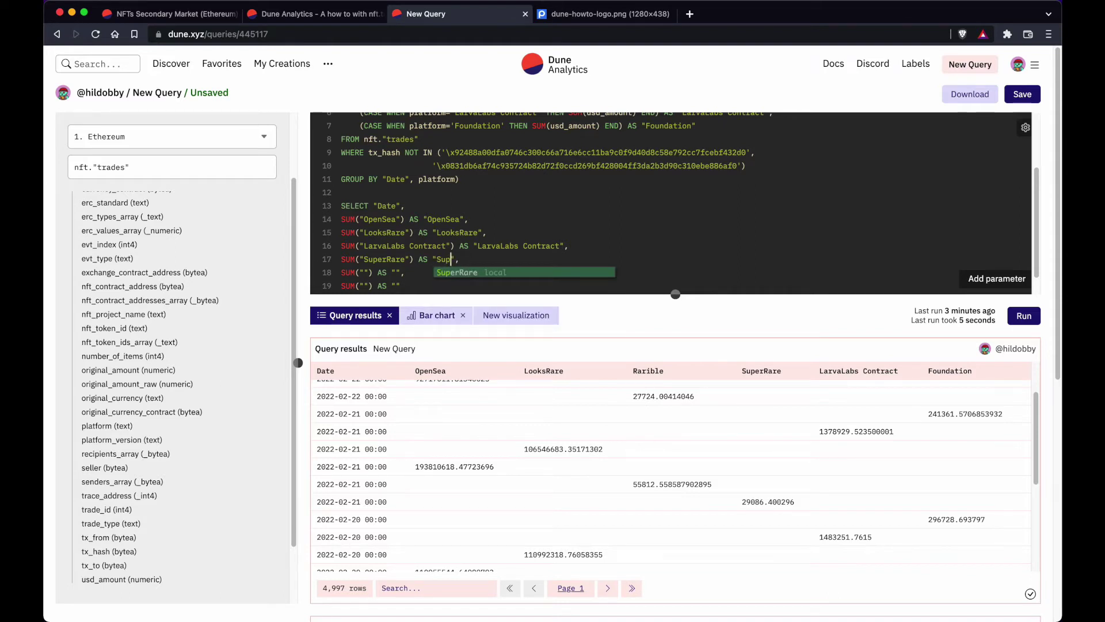
key(Return)
Fill the SUM line on line 18 with "Foundation" as both the summed column and the alias
click(366, 272)
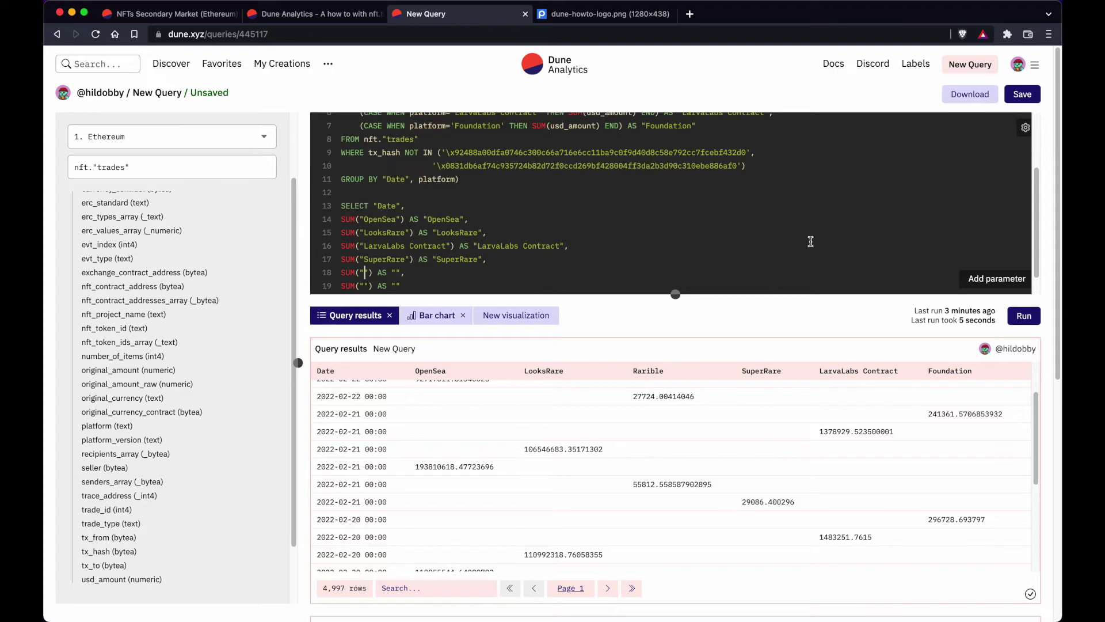
text(Founda)
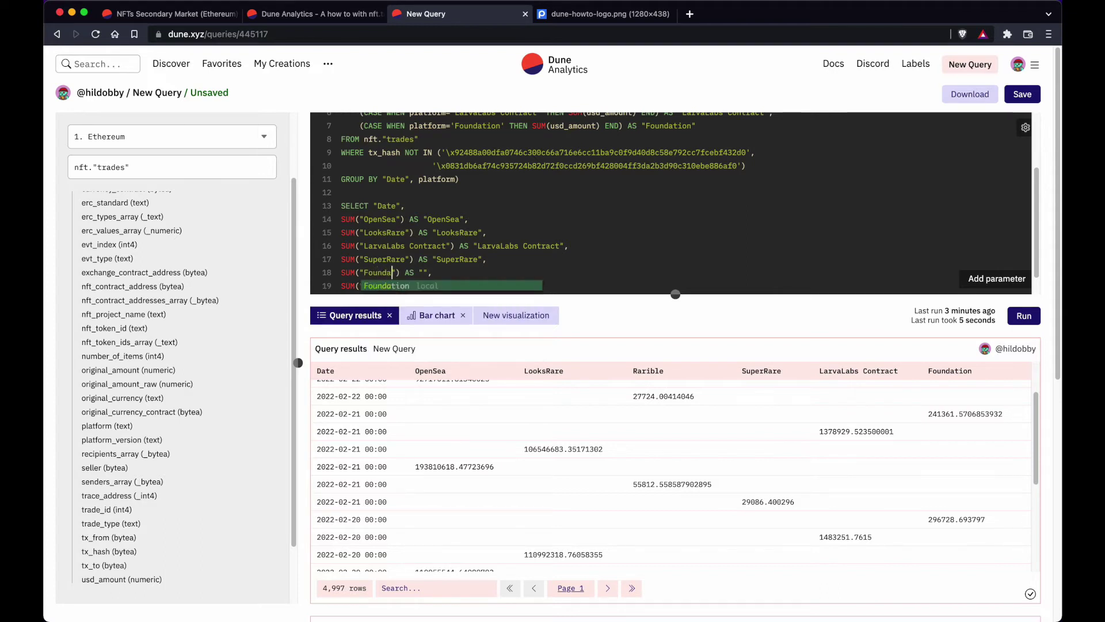
key(Return)
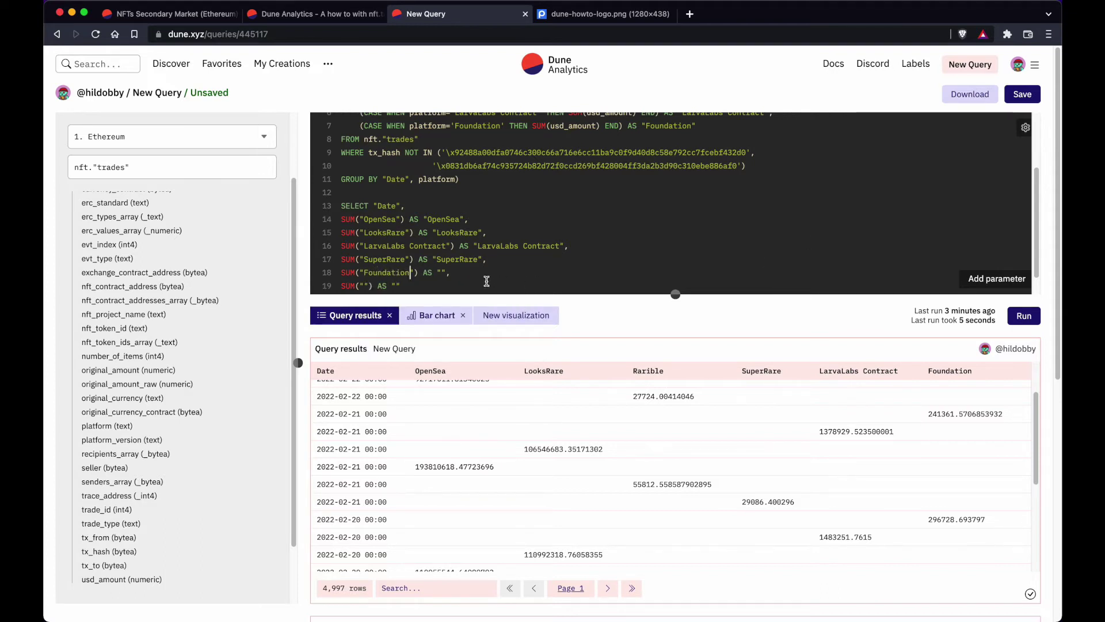
click(439, 273)
text(Foundation)
key(Return)
Fill the last SUM line, on line 19, with "Rarible" as column and alias, and run the query
click(363, 285)
text(Rar)
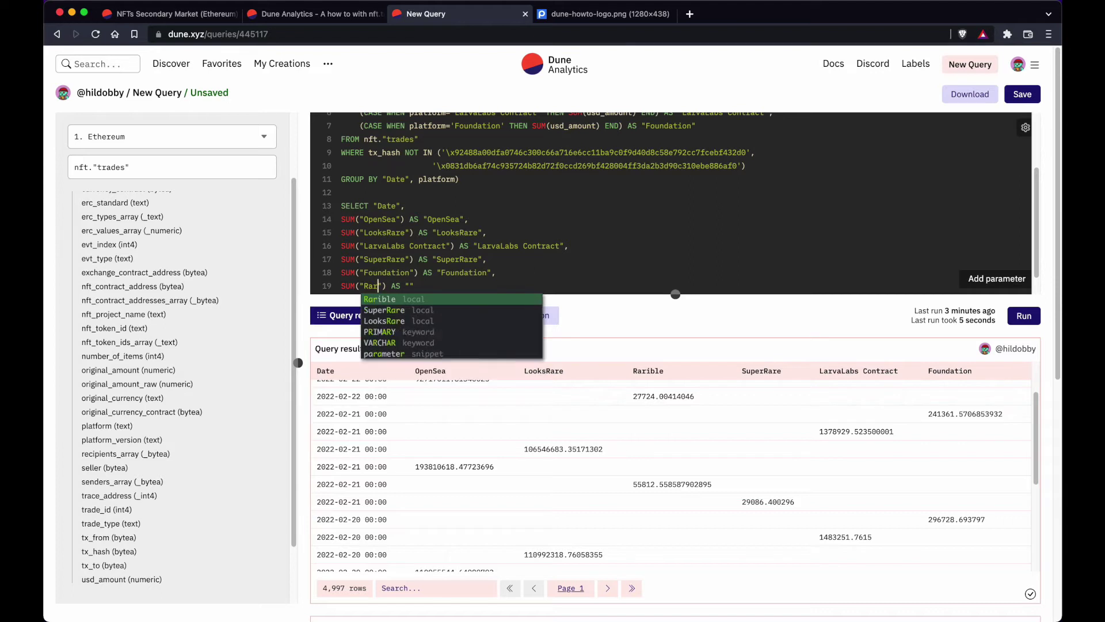
key(Return)
click(429, 286)
text(Ra)
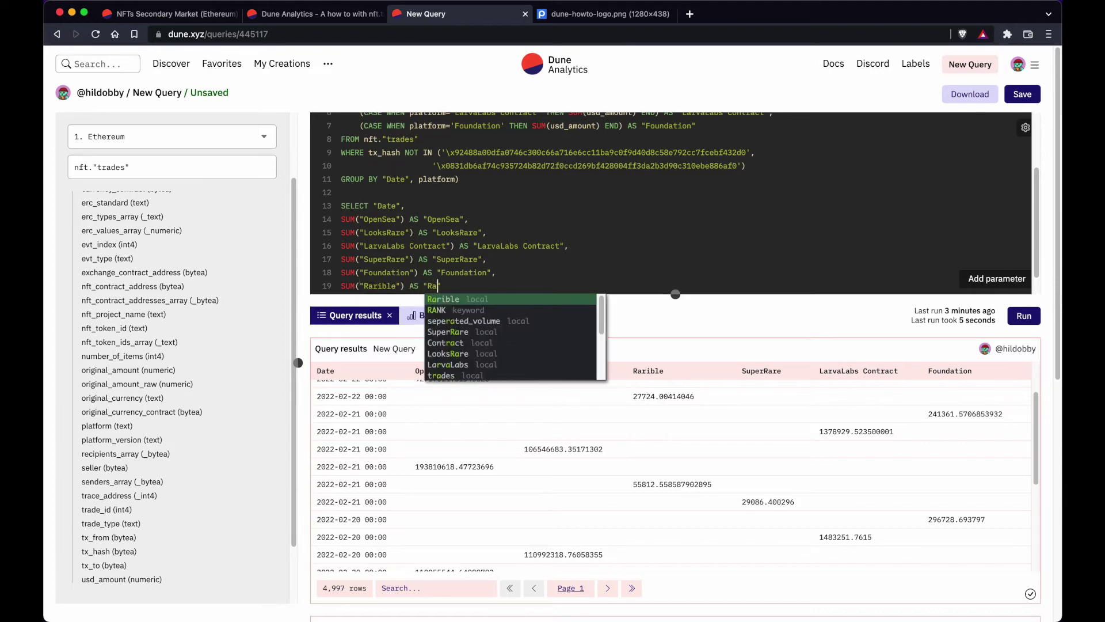
key(Return)
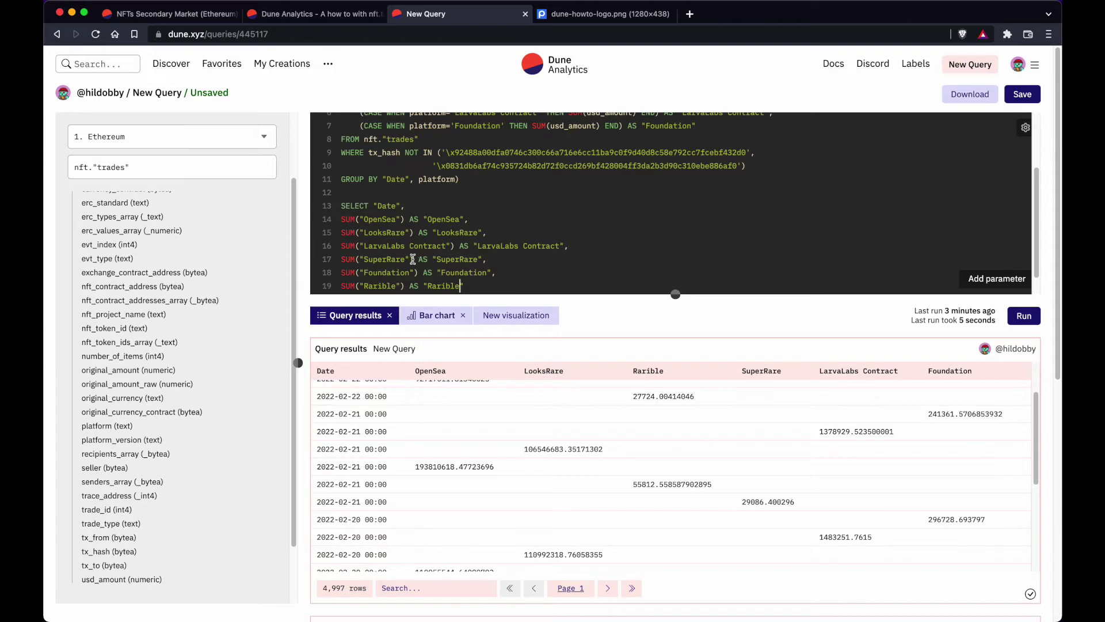
scroll(415, 259, down, 1)
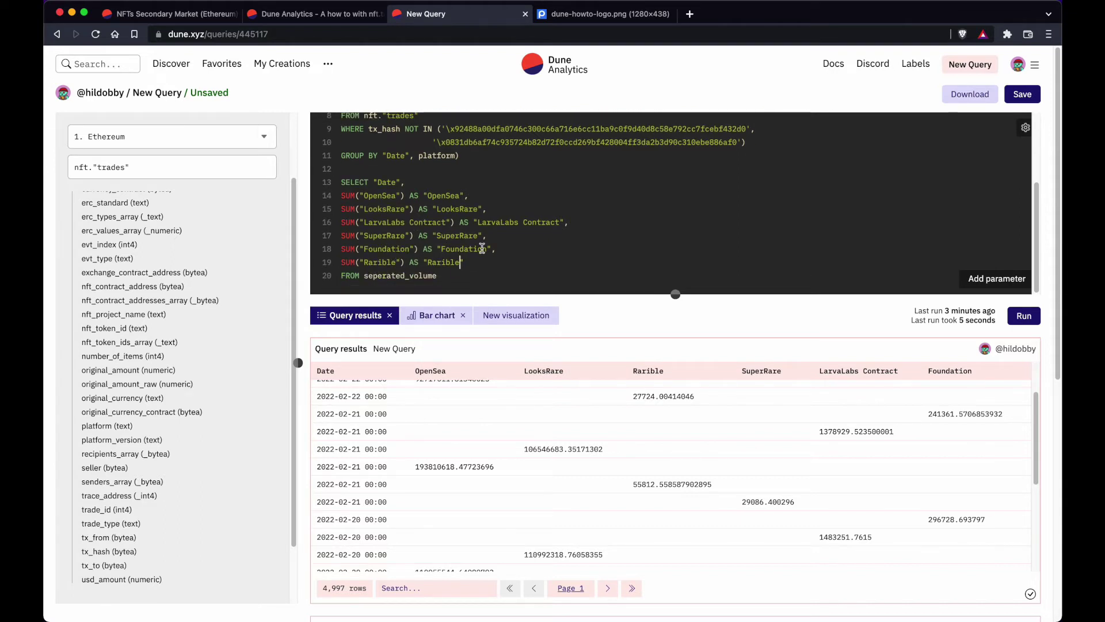
click(1011, 317)
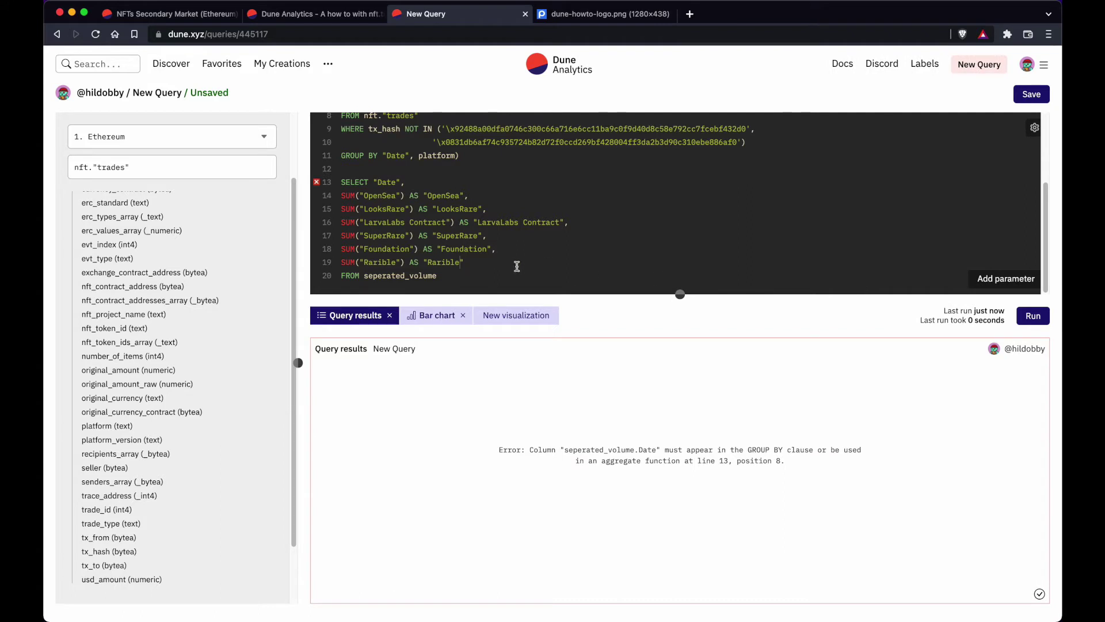
Add the clause GROUP BY 1 on a new line below FROM seperated_volume
click(466, 278)
key(Return)
text(GROUP )
text(BY )
text("")
key(BackSpace)
key(BackSpace)
text(1)
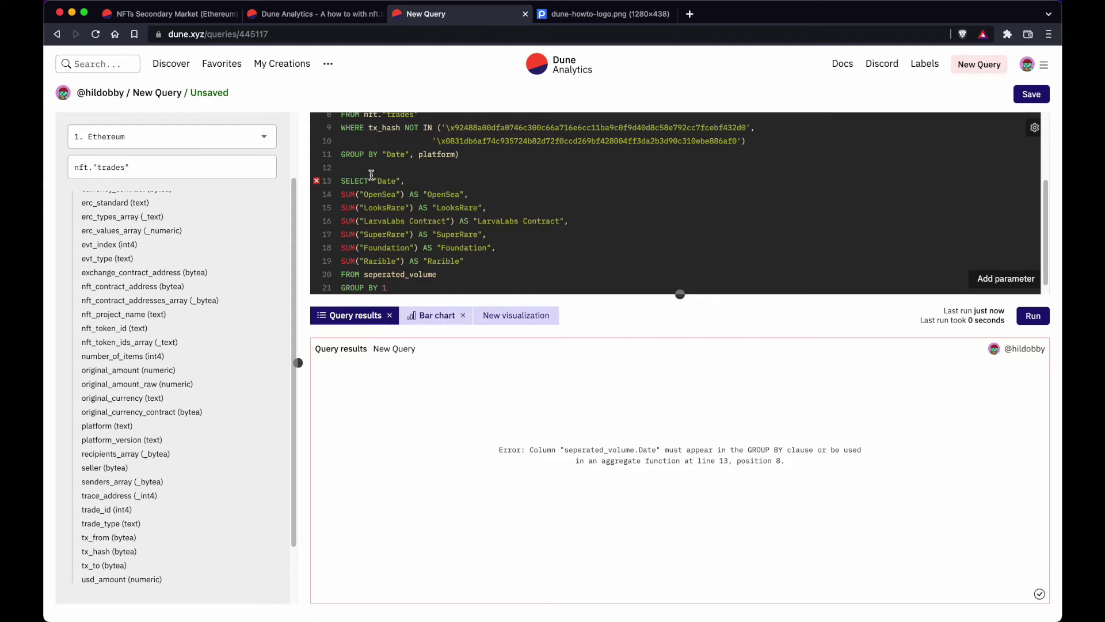
Run the daily marketplace volume query and look over its SQL while it executes
click(1033, 316)
click(1033, 316)
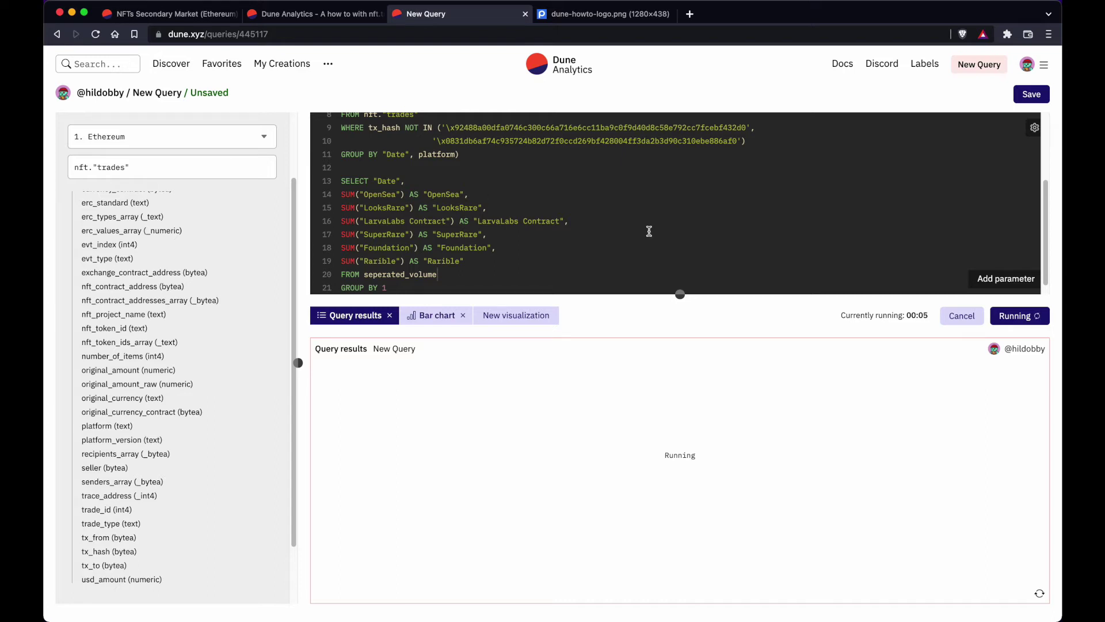
scroll(628, 232, down, 1)
scroll(535, 227, up, 3)
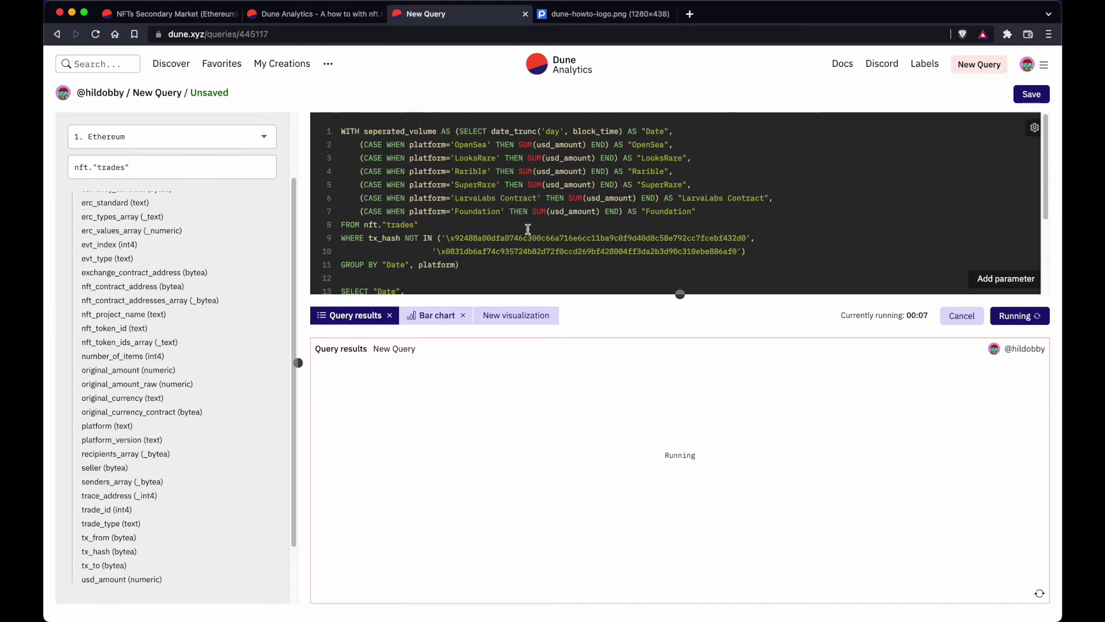
scroll(582, 205, down, 3)
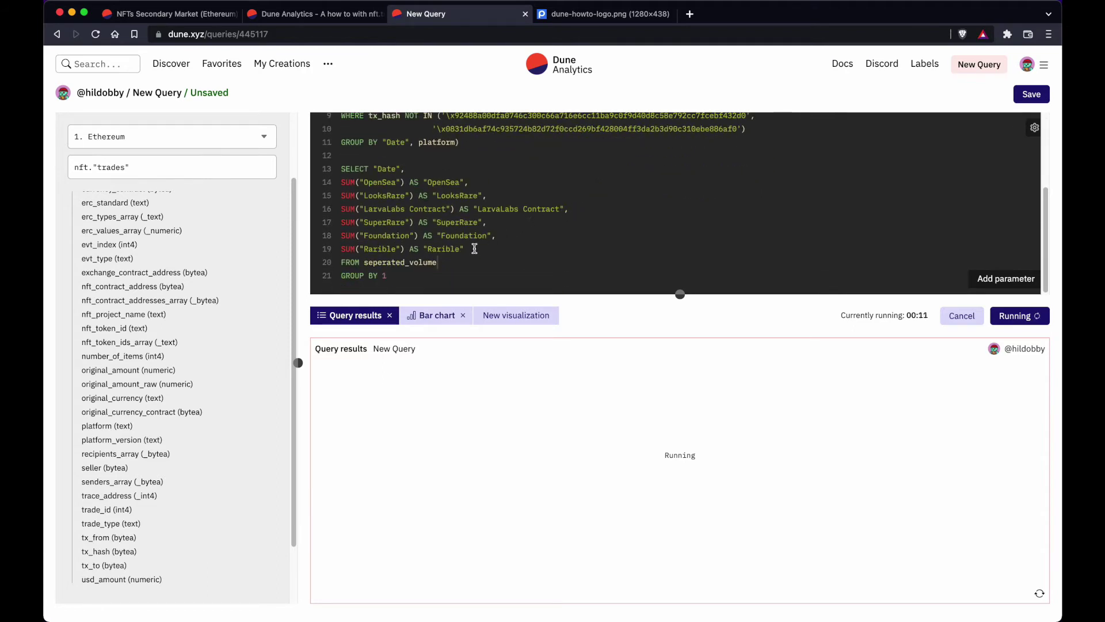
Move the Rarible SUM line directly below the LooksRare line in the outer SELECT, ending it with a comma
drag(465, 249, 341, 249)
key(super+c)
key(BackSpace)
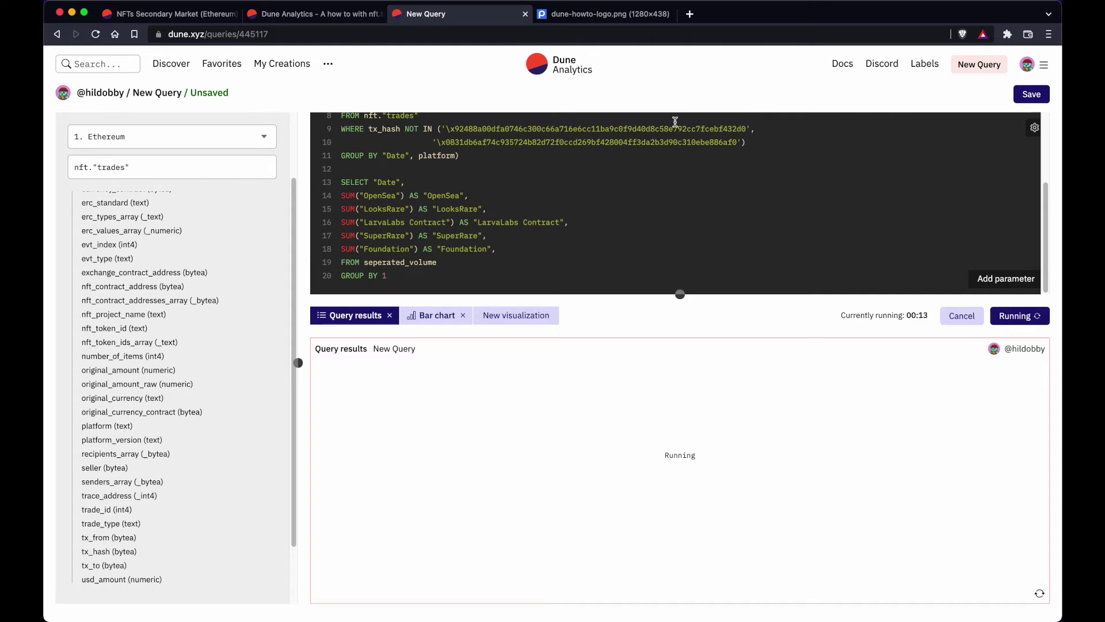
click(529, 208)
key(Return)
key(super+v)
text(,)
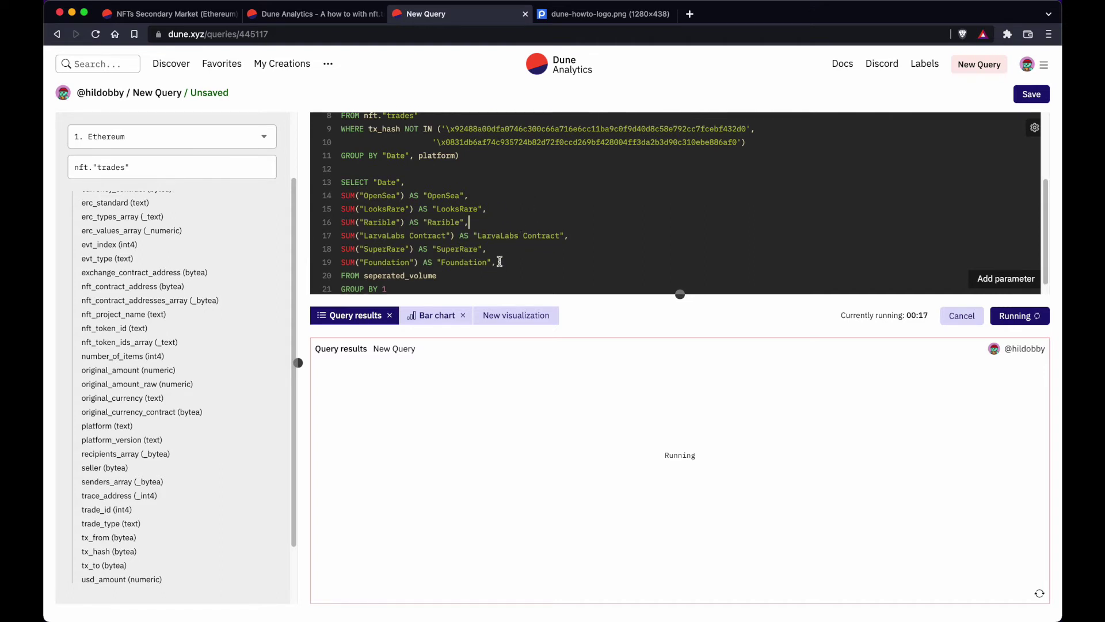
Move the SuperRare SUM line directly below the Rarible line and remove the trailing comma after "Foundation"
drag(493, 249, 339, 252)
key(ctrl+c)
key(BackSpace)
key(BackSpace)
click(470, 223)
key(Return)
key(ctrl+v)
click(496, 262)
key(BackSpace)
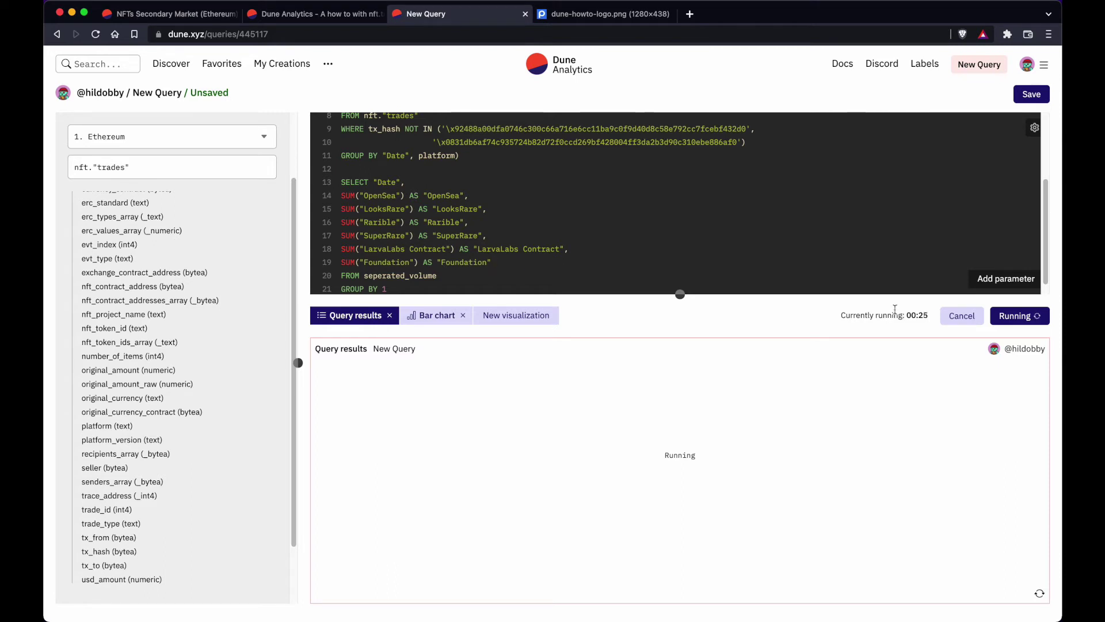
Sort the query results by Date in both directions, ending with the newest dates first
scroll(517, 274, down, 1)
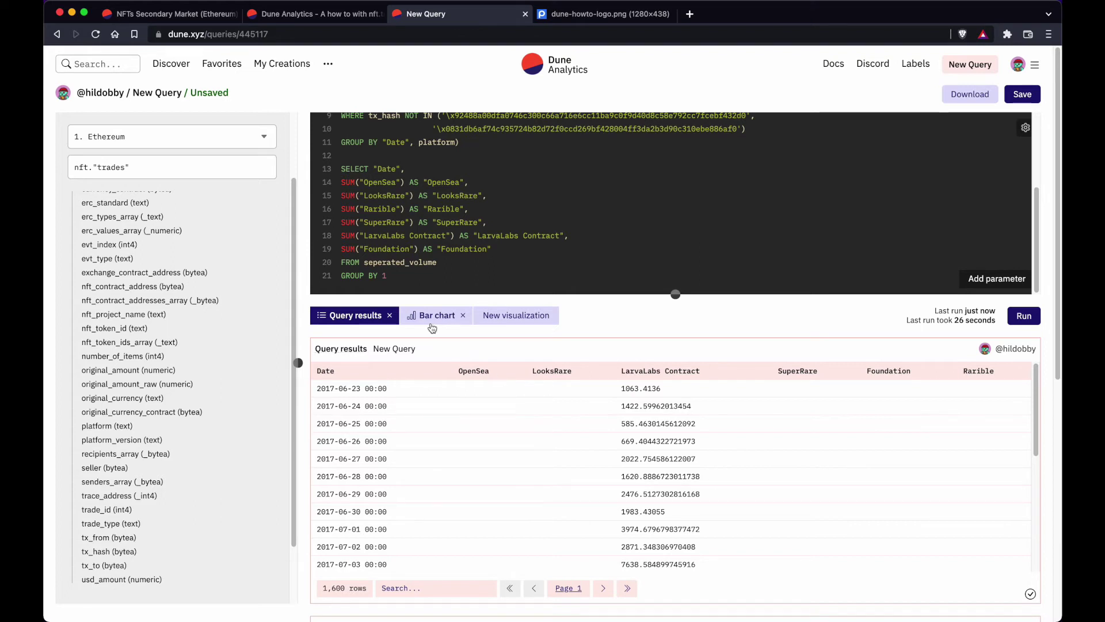
click(325, 371)
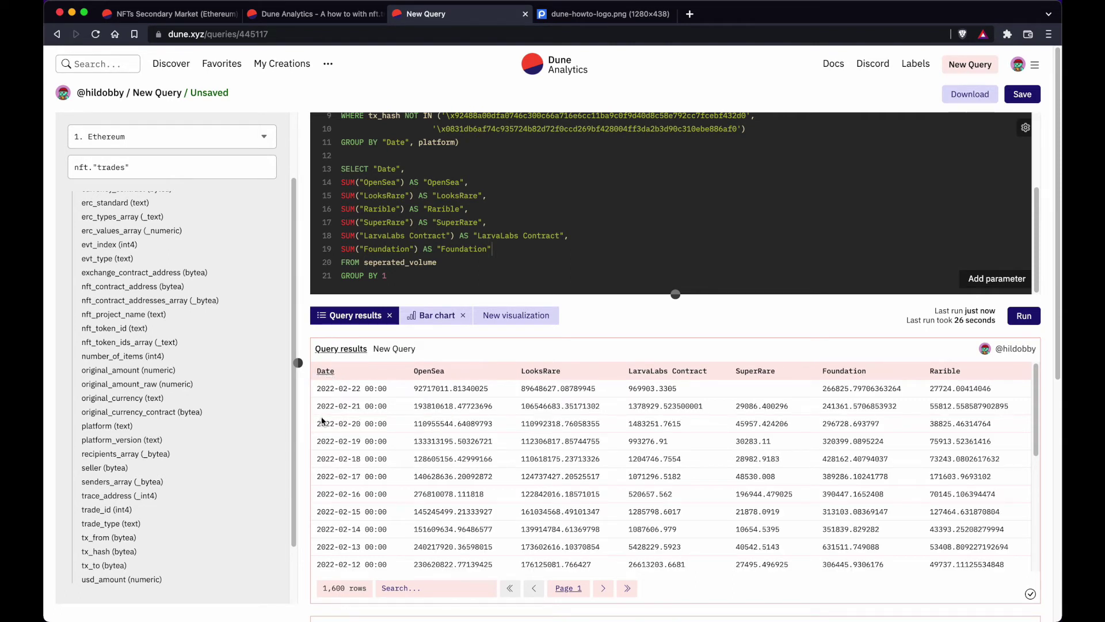
click(328, 377)
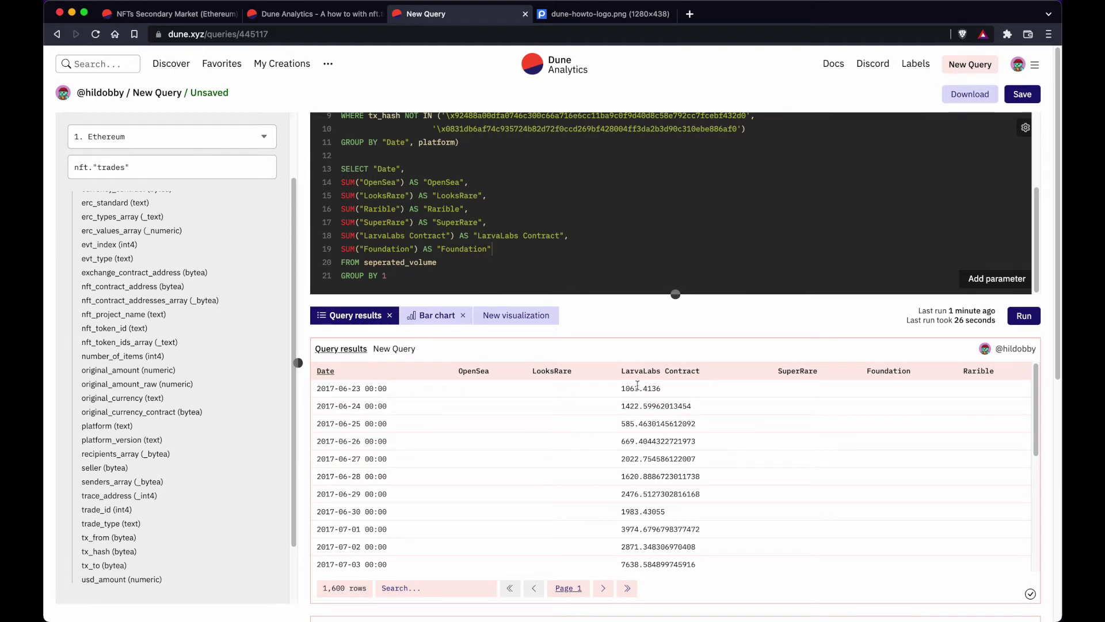
click(326, 371)
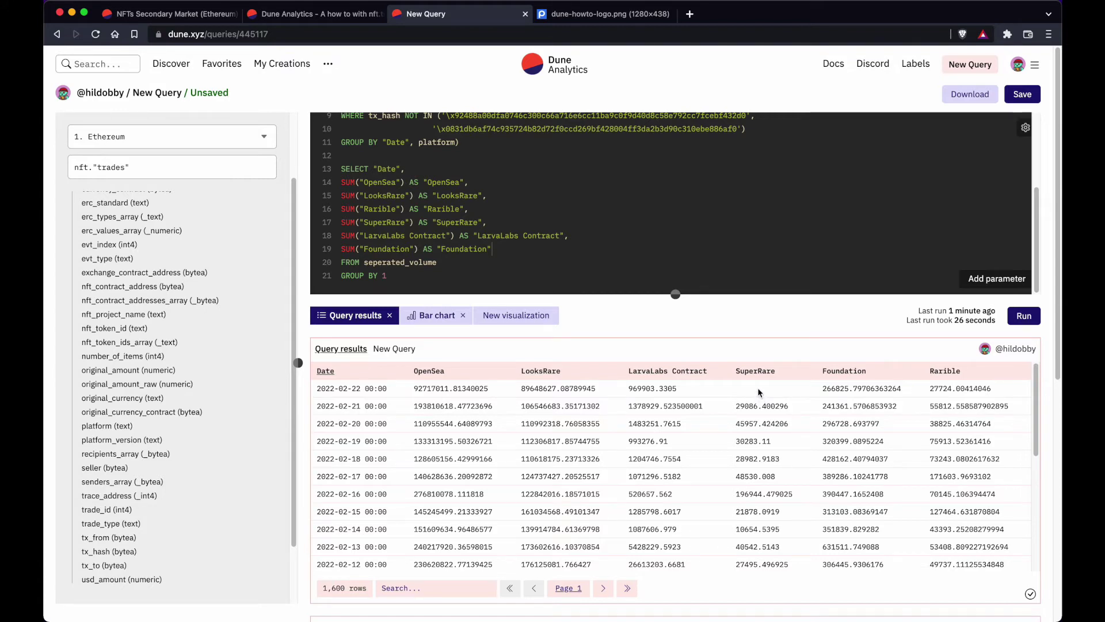
Replace the 1 in the final GROUP BY clause with "Date"
scroll(739, 432, down, 3)
scroll(739, 431, up, 3)
click(412, 284)
double_click(384, 275)
text("Date)
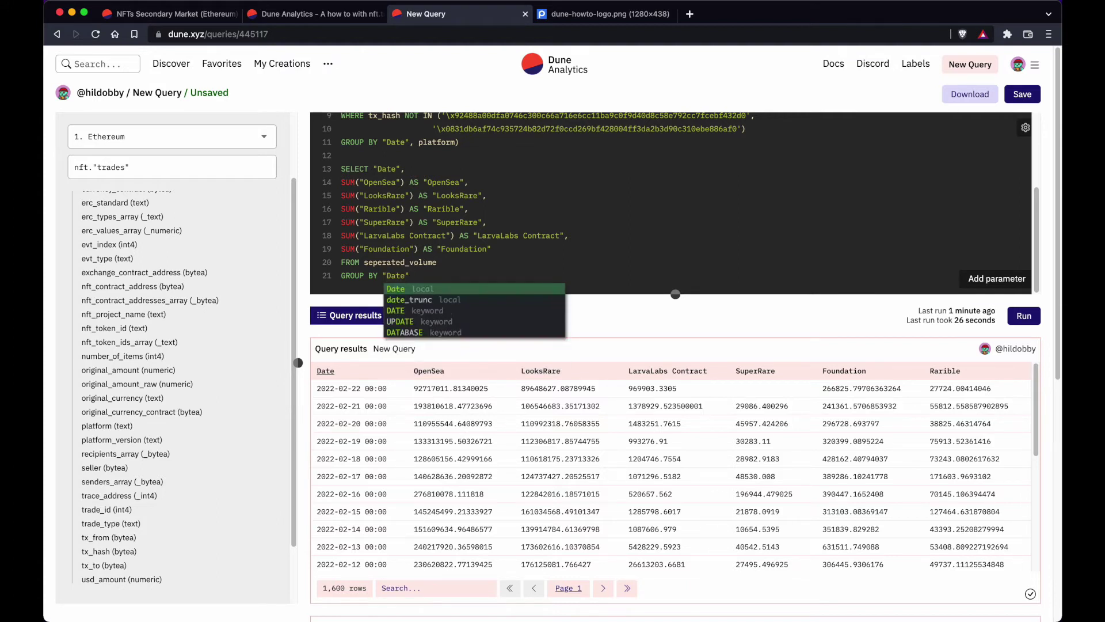
click(403, 262)
scroll(411, 261, up, 3)
scroll(411, 261, down, 3)
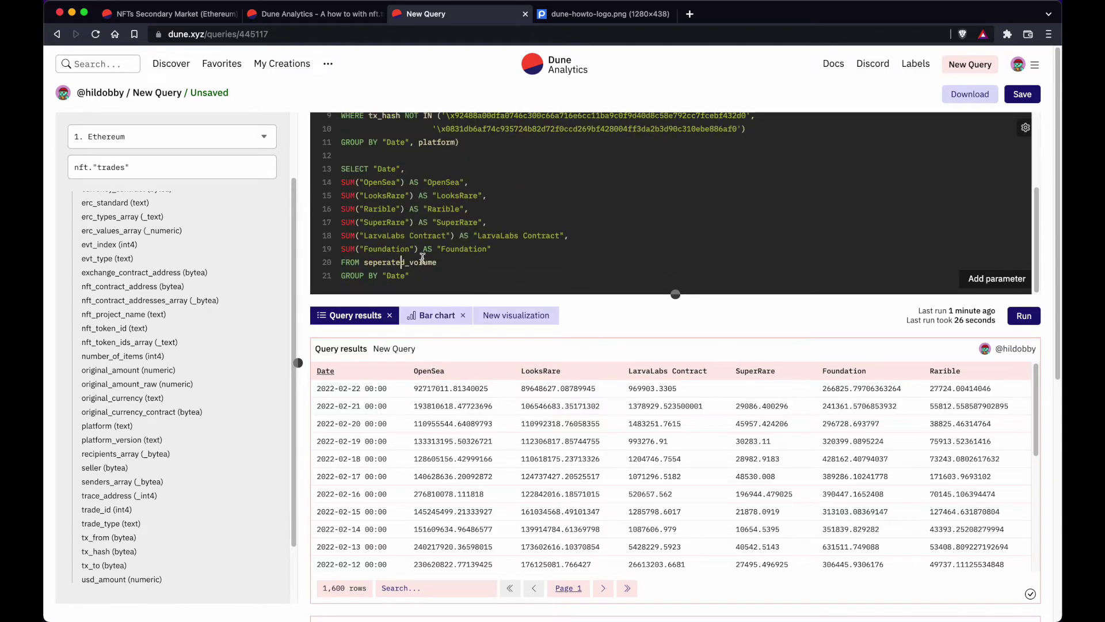
Put the inner SELECT of seperated_volume on its own line and indent the whole subquery one level
scroll(365, 199, up, 5)
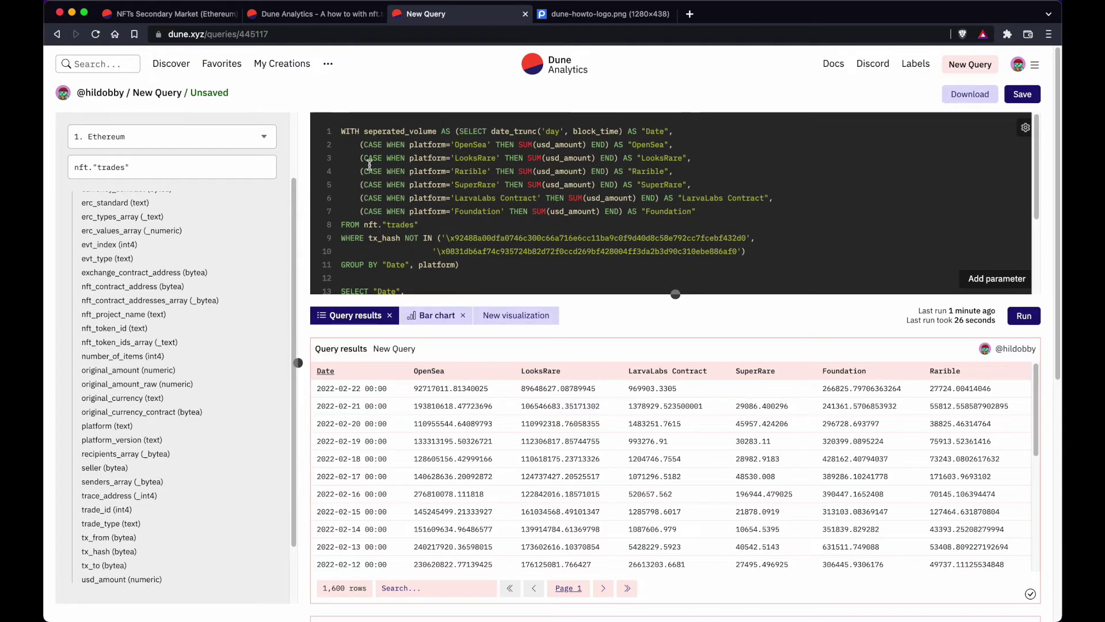
click(459, 132)
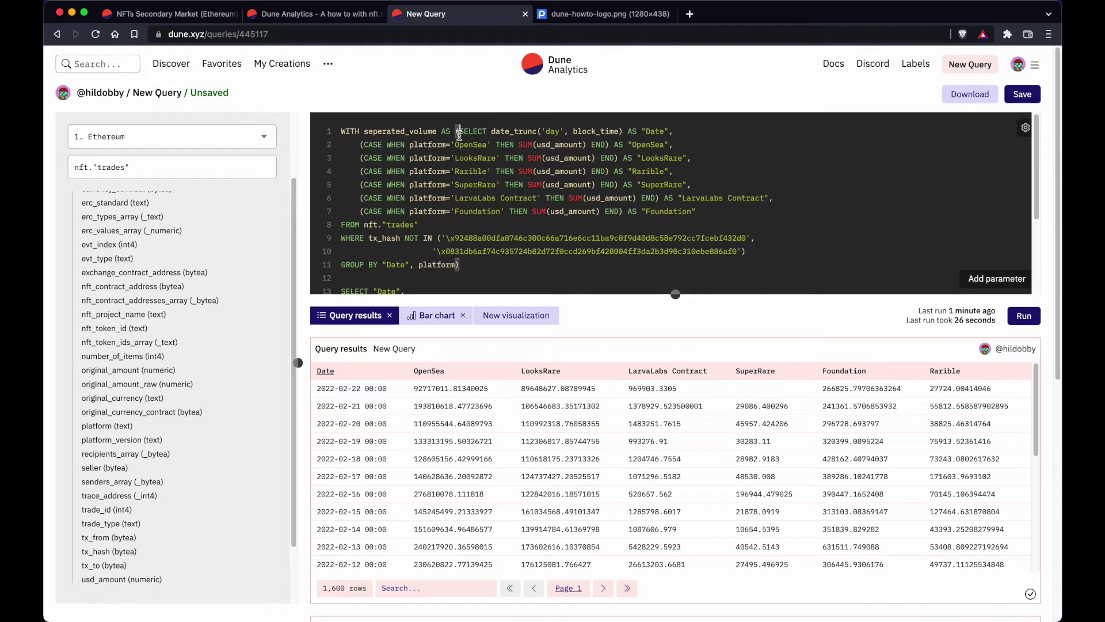
key(Return)
scroll(405, 204, down, 2)
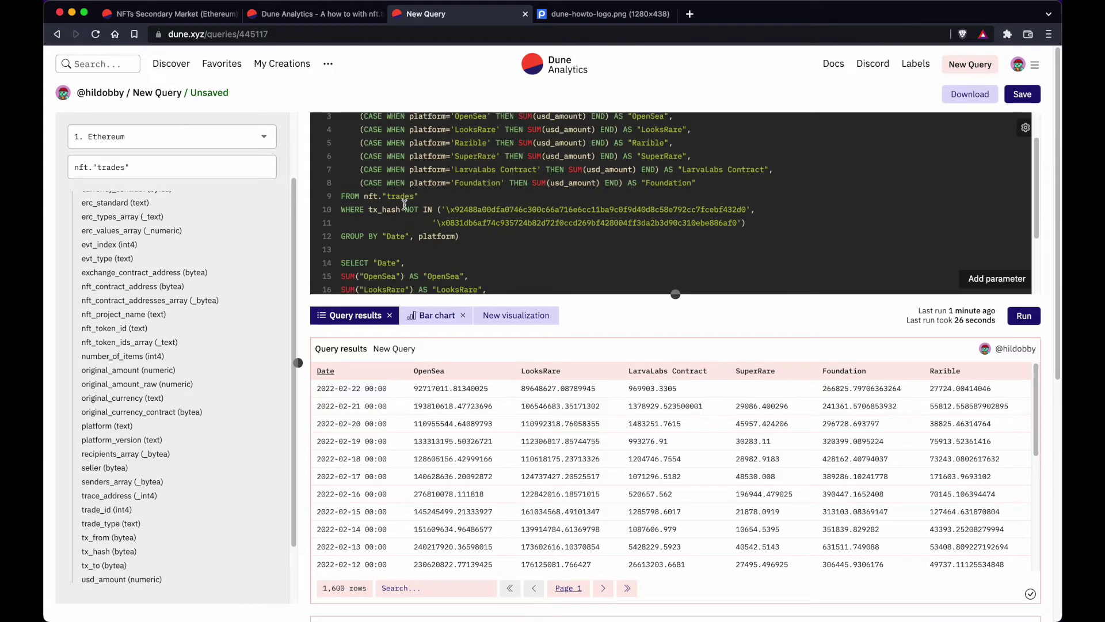
drag(461, 236, 336, 146)
key(Tab)
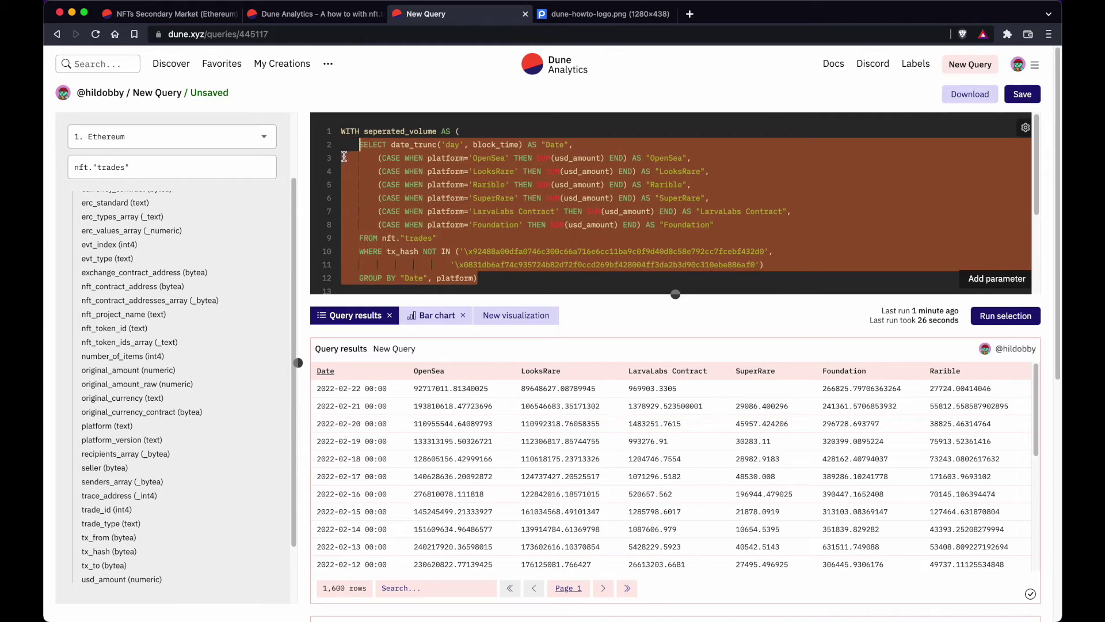
click(374, 172)
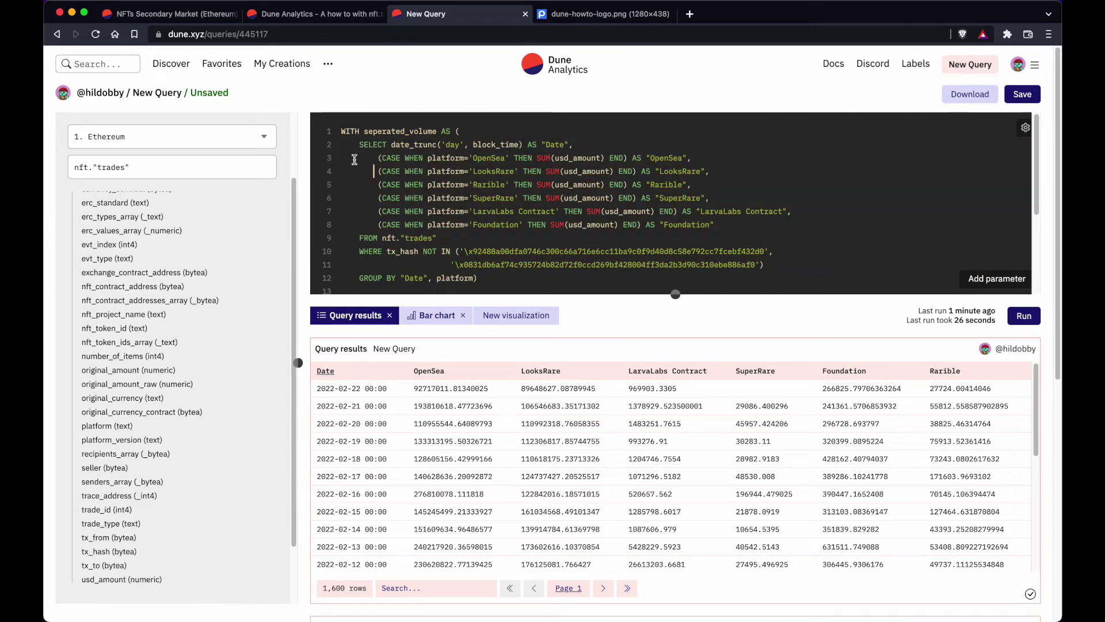
Indent the six SUM lines of the outer SELECT one level
scroll(363, 203, down, 5)
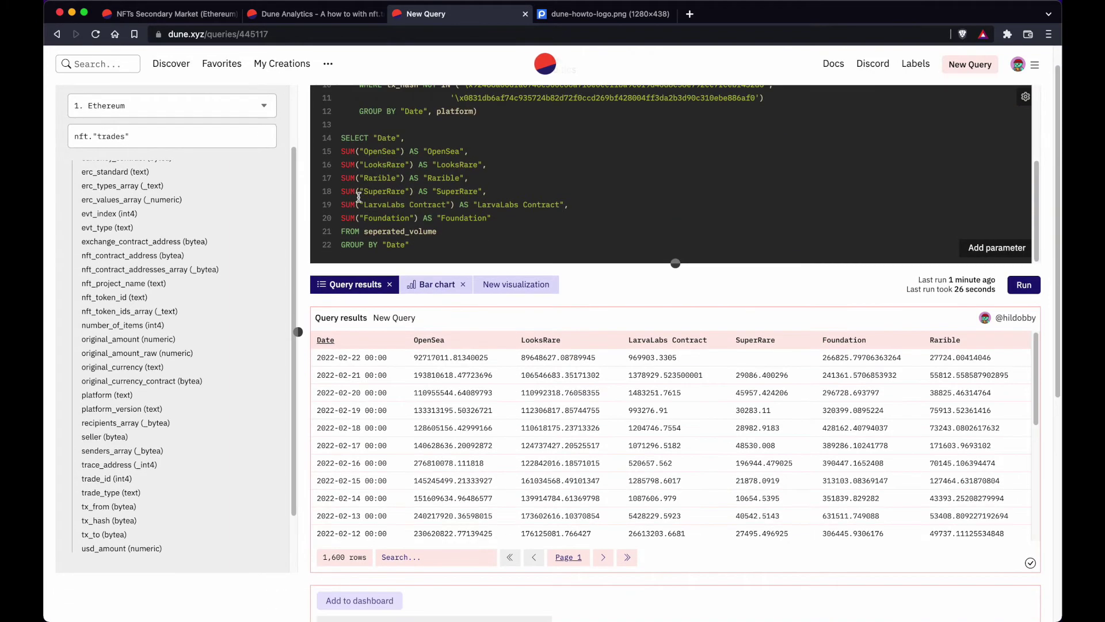
drag(340, 152, 509, 218)
key(Tab)
click(364, 205)
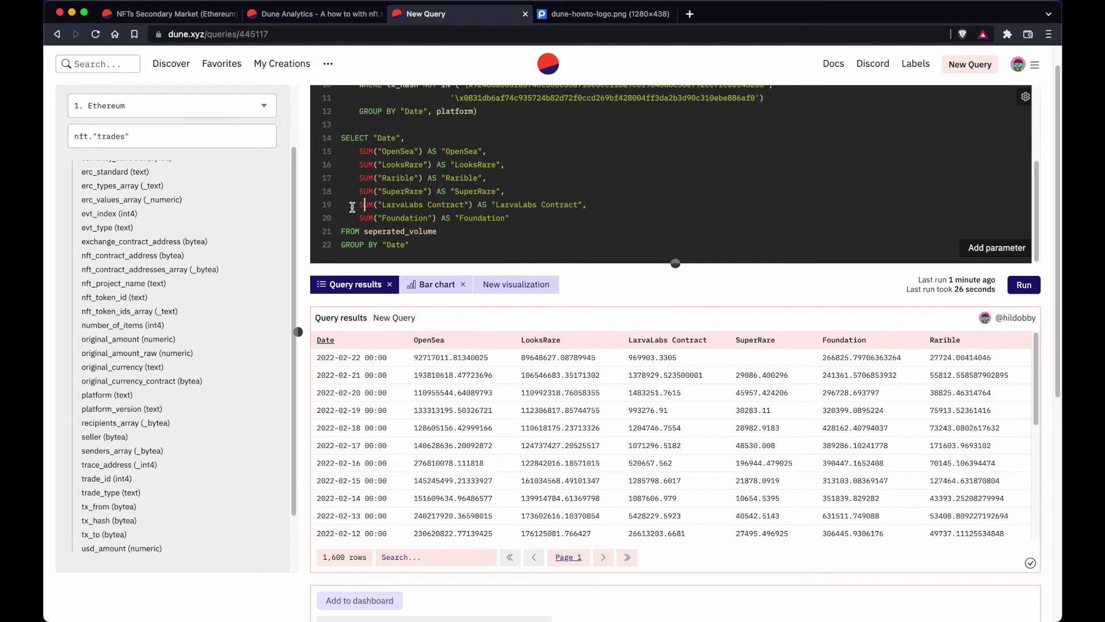
Examine how the CASE expressions in the seperated_volume subquery relate to the SUM columns of the outer SELECT
scroll(351, 207, up, 4)
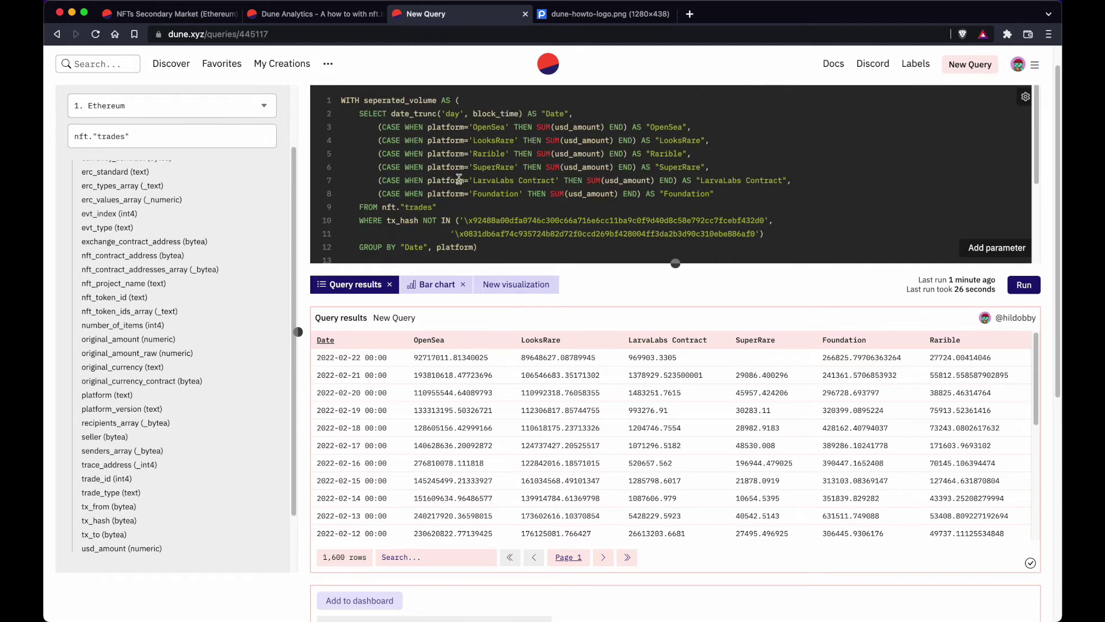
drag(381, 155, 398, 155)
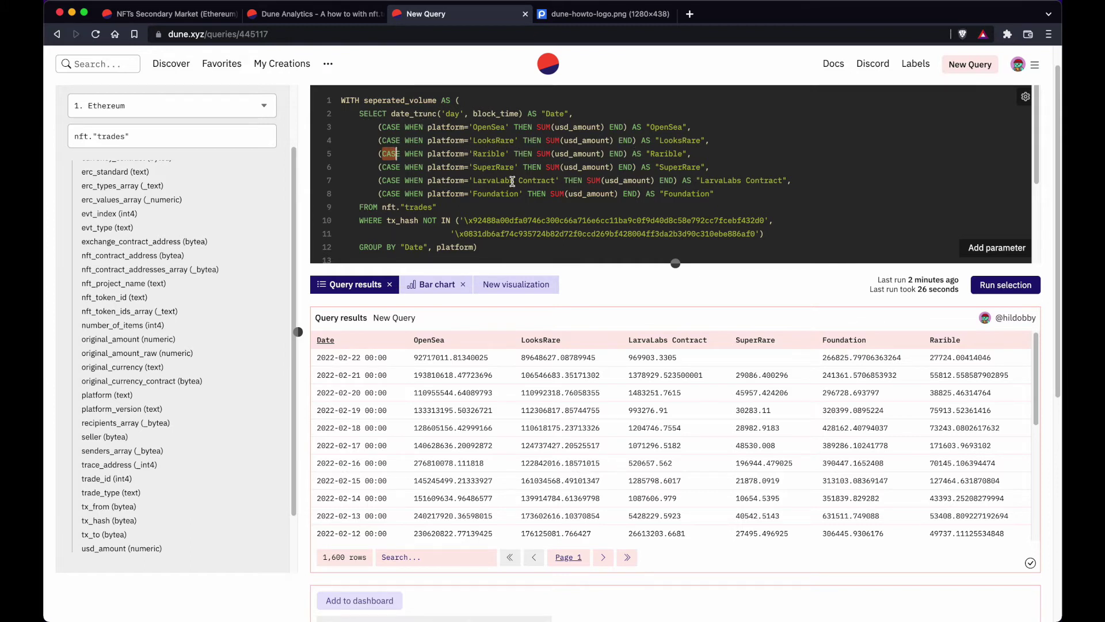
scroll(512, 181, down, 1)
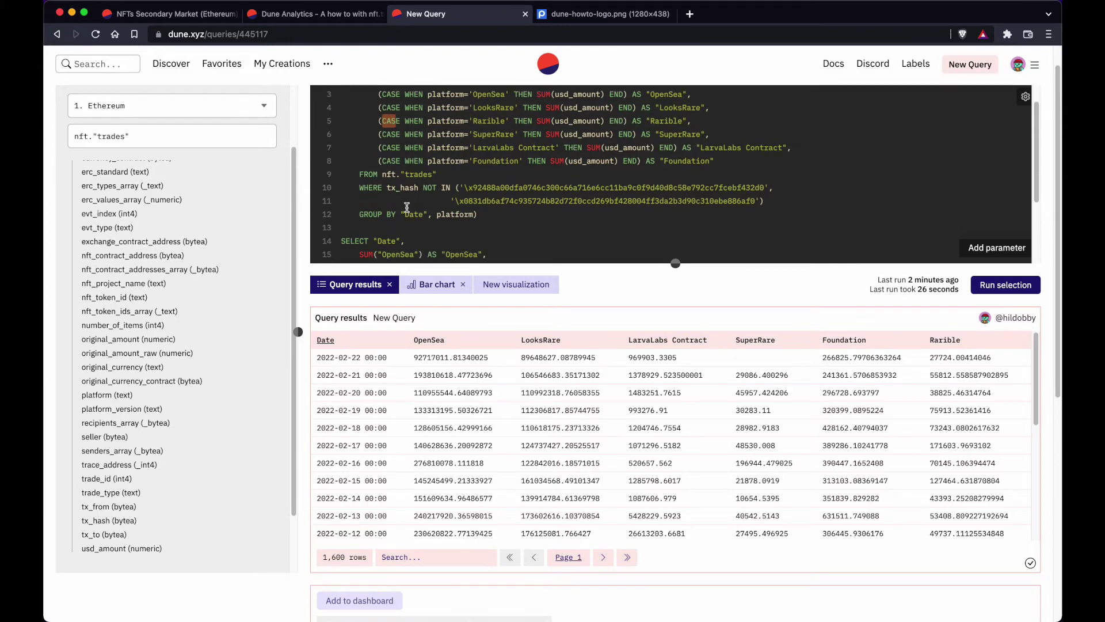
scroll(382, 240, down, 4)
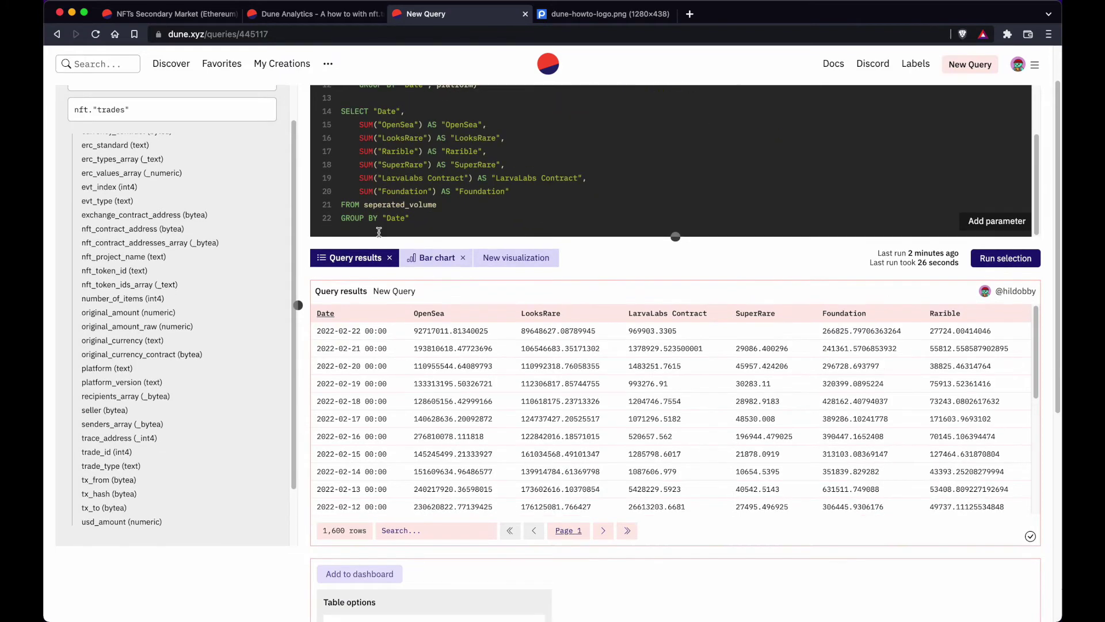
click(445, 219)
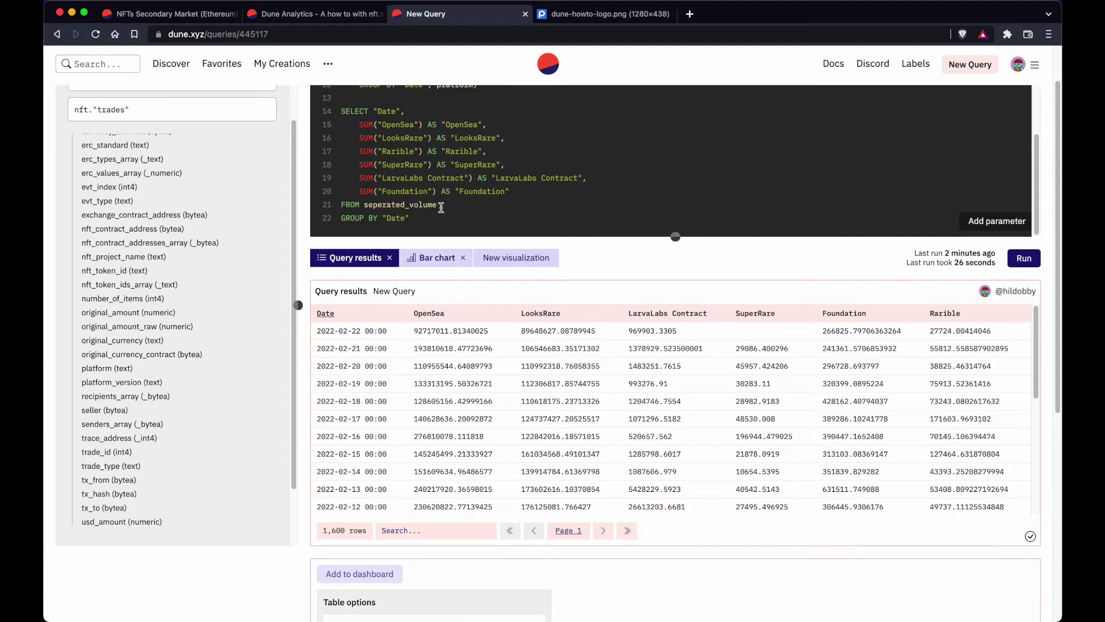
double_click(363, 151)
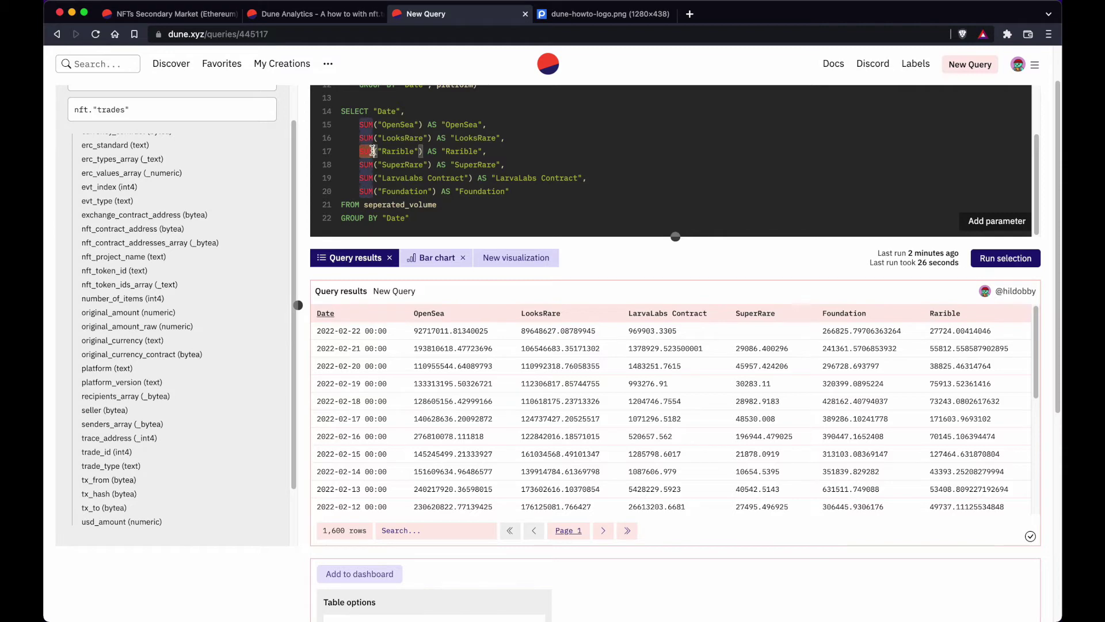
scroll(371, 169, up, 5)
click(533, 142)
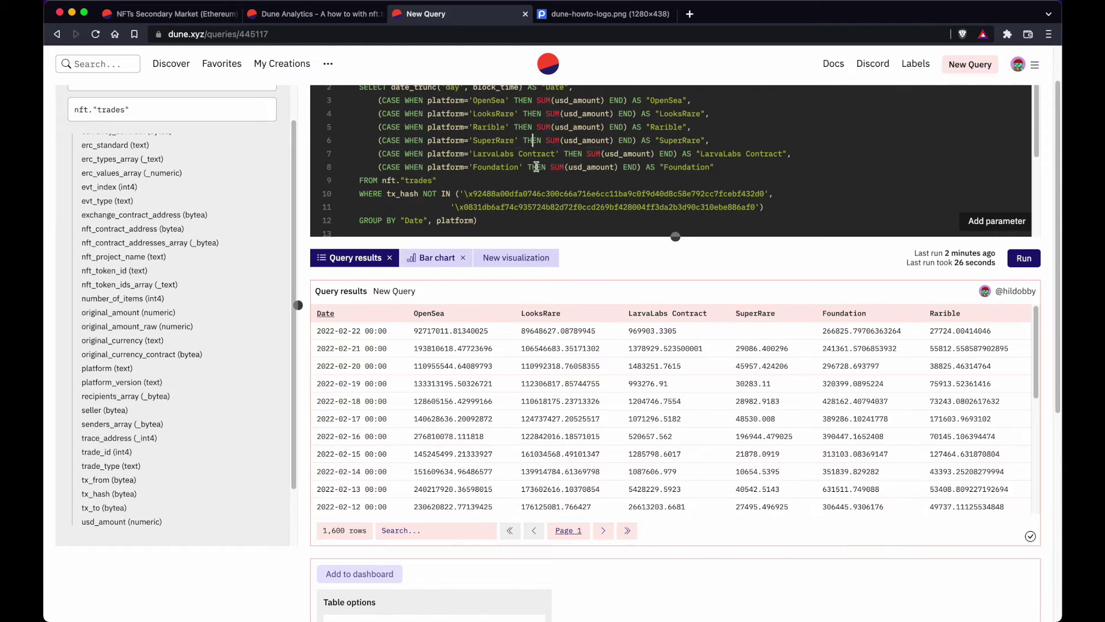
scroll(486, 200, down, 5)
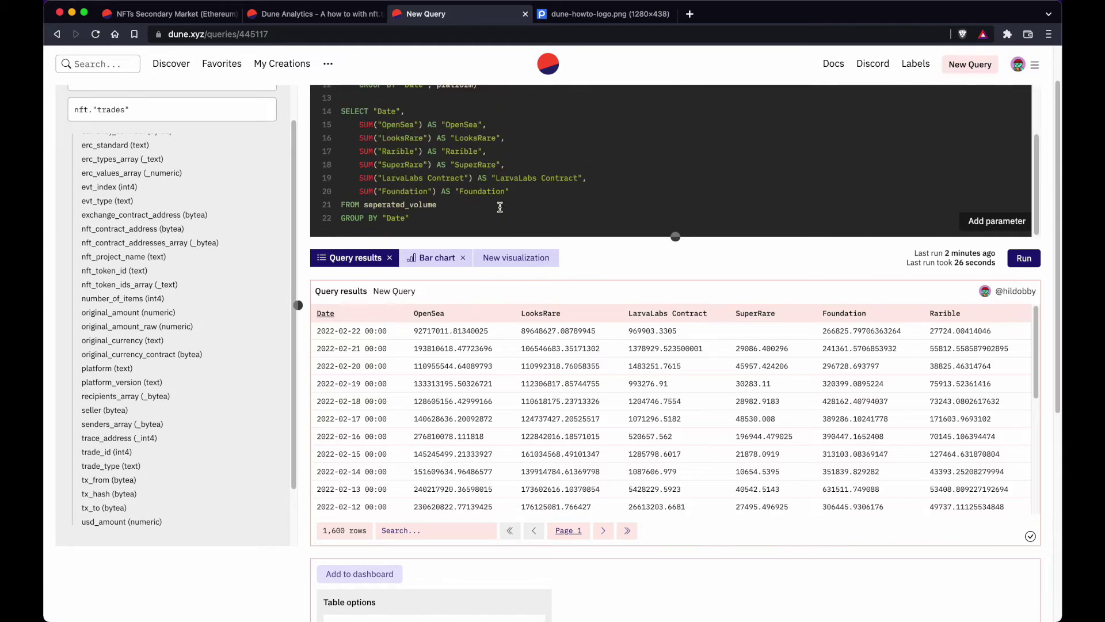
Run the reformatted query and enlarge the SQL editor's height
click(567, 218)
click(1021, 260)
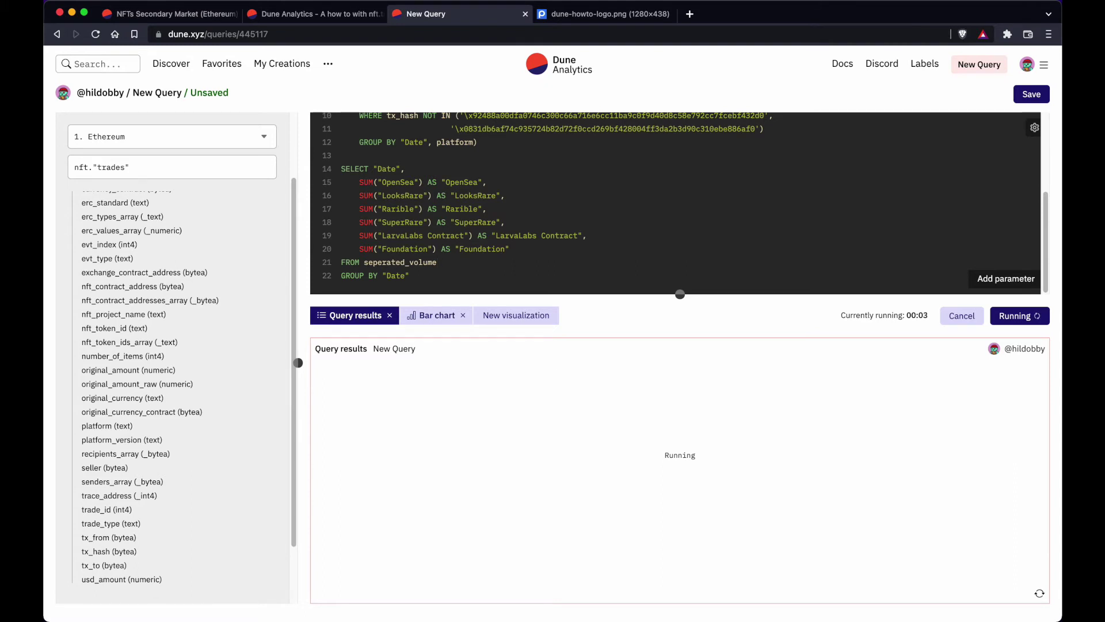
click(468, 237)
drag(680, 293, 680, 357)
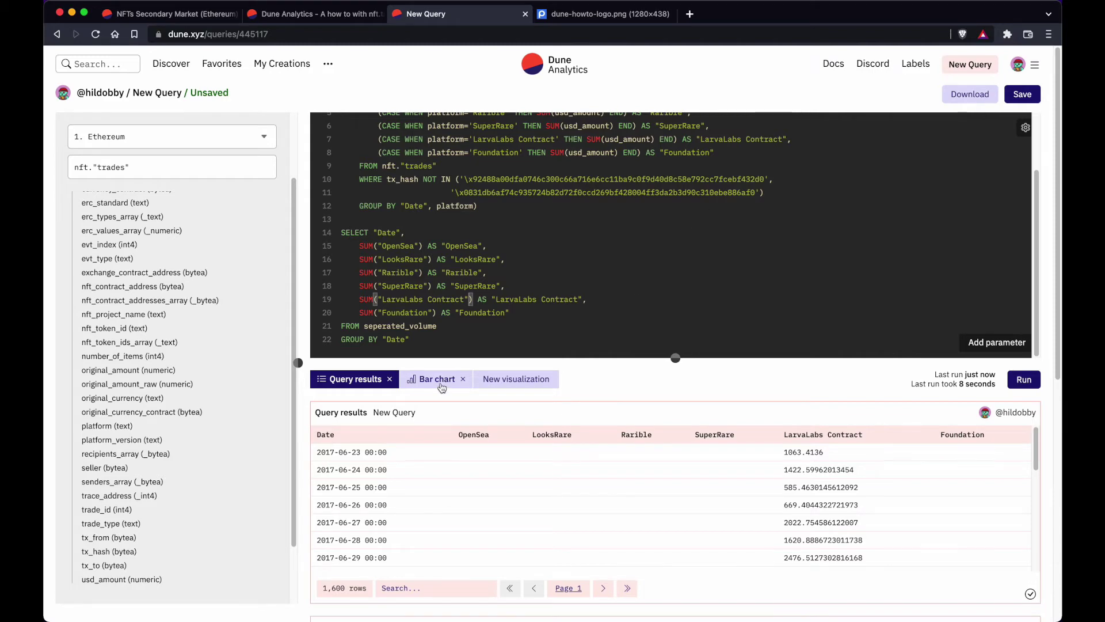
Set the bar chart's Y column 1 to OpenSea and Y column 2 to LooksRare
click(442, 381)
scroll(444, 383, down, 5)
click(665, 467)
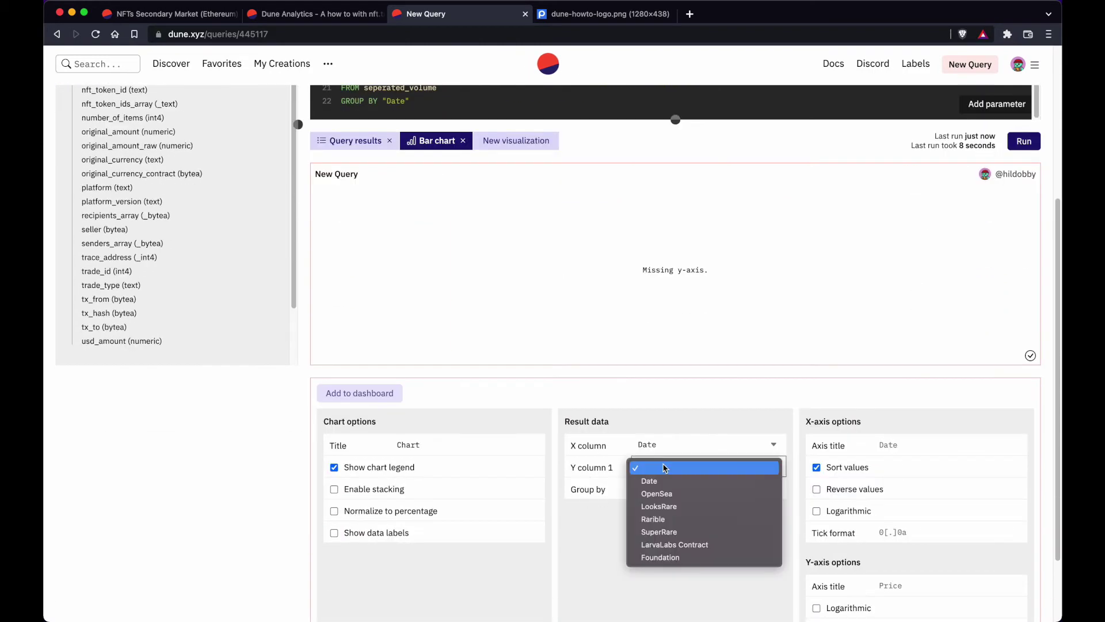
click(674, 494)
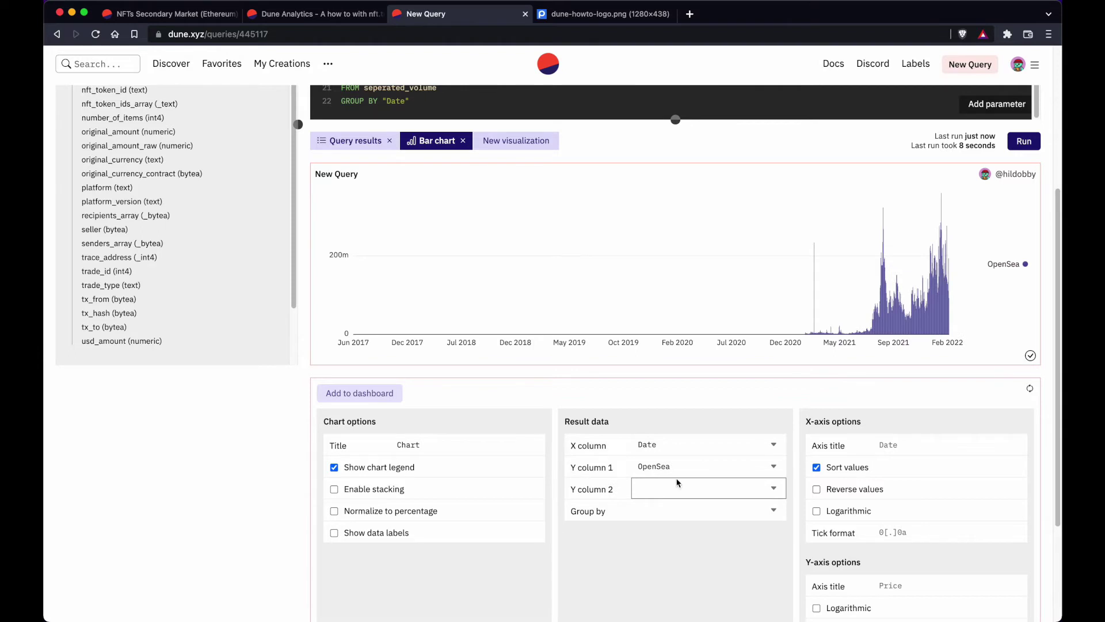
click(676, 489)
click(671, 526)
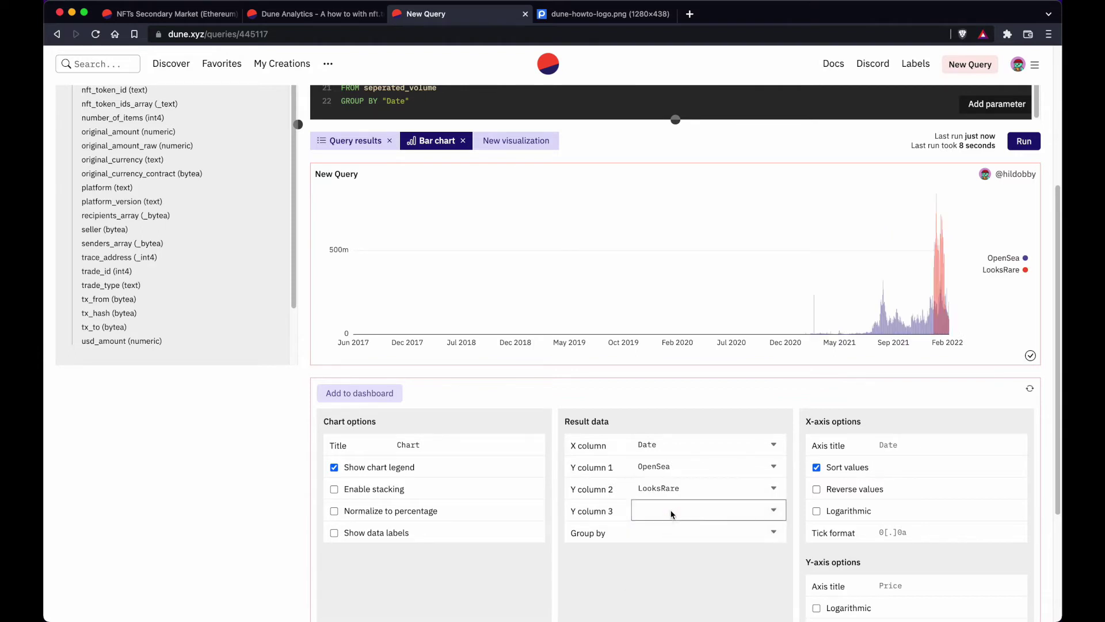
Set the bar chart's Y columns 3 to 6 to Rarible, SuperRare, LarvaLabs Contract and Foundation
click(672, 512)
click(674, 561)
click(672, 528)
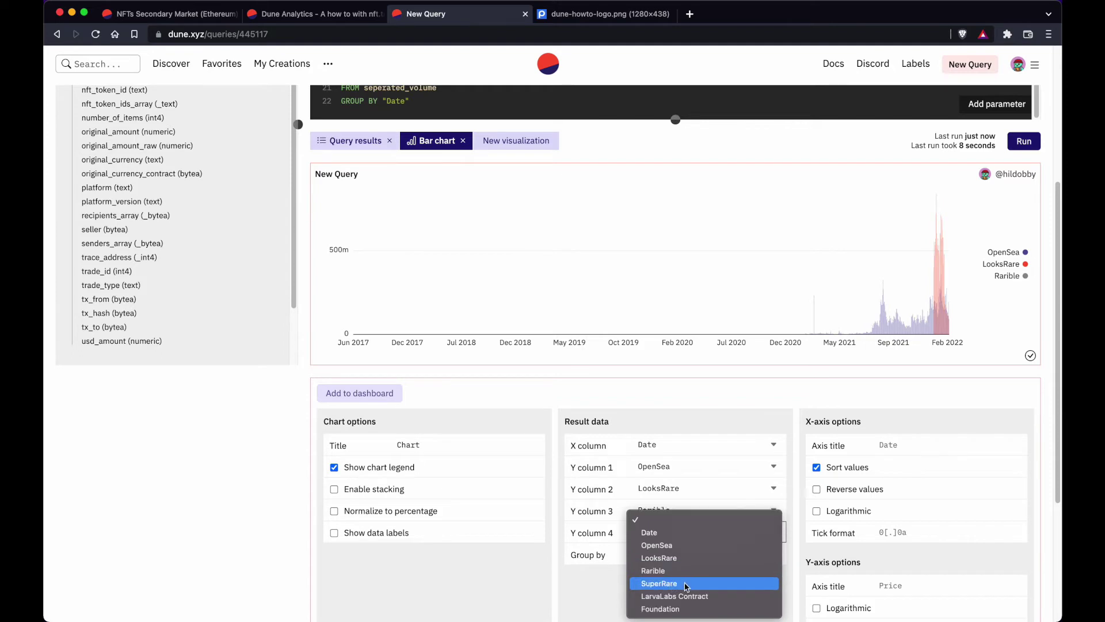
click(684, 584)
click(671, 555)
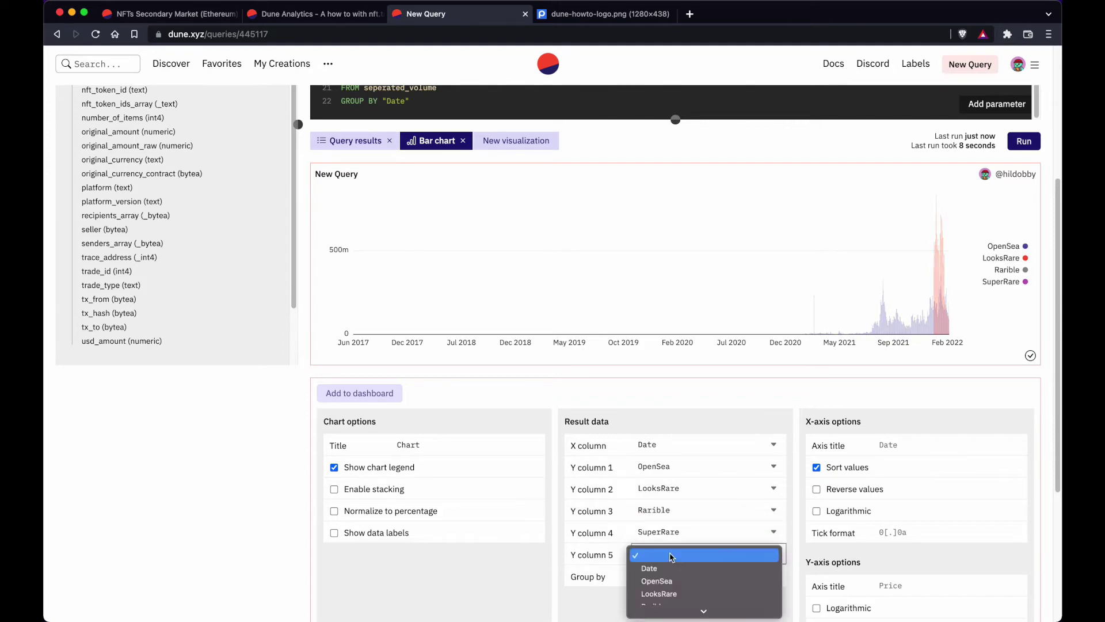
click(692, 597)
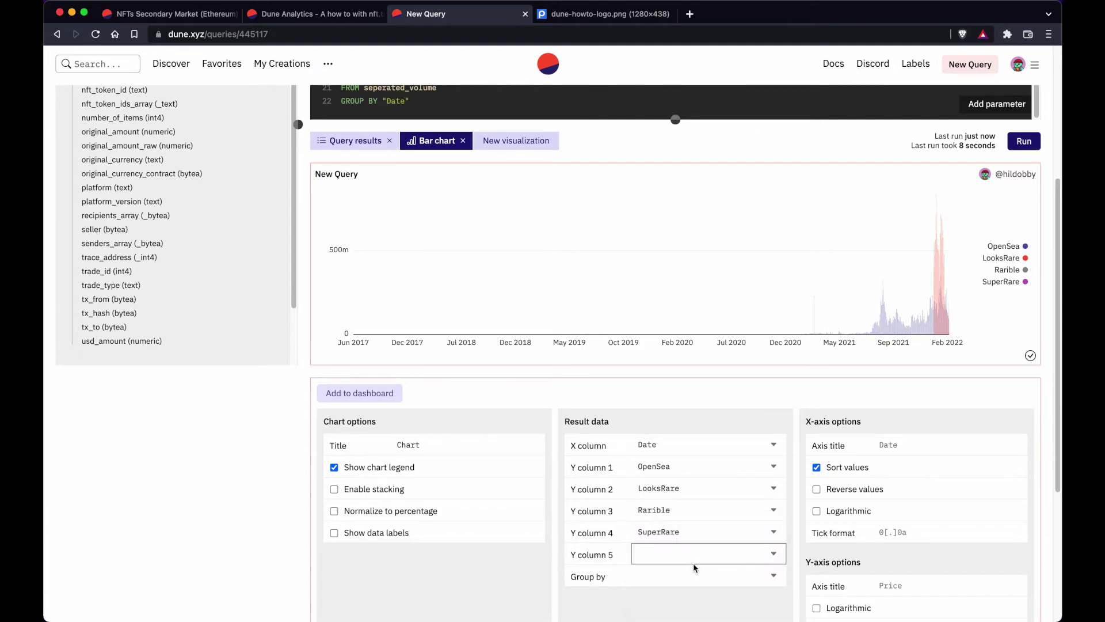
scroll(688, 575, down, 3)
click(678, 410)
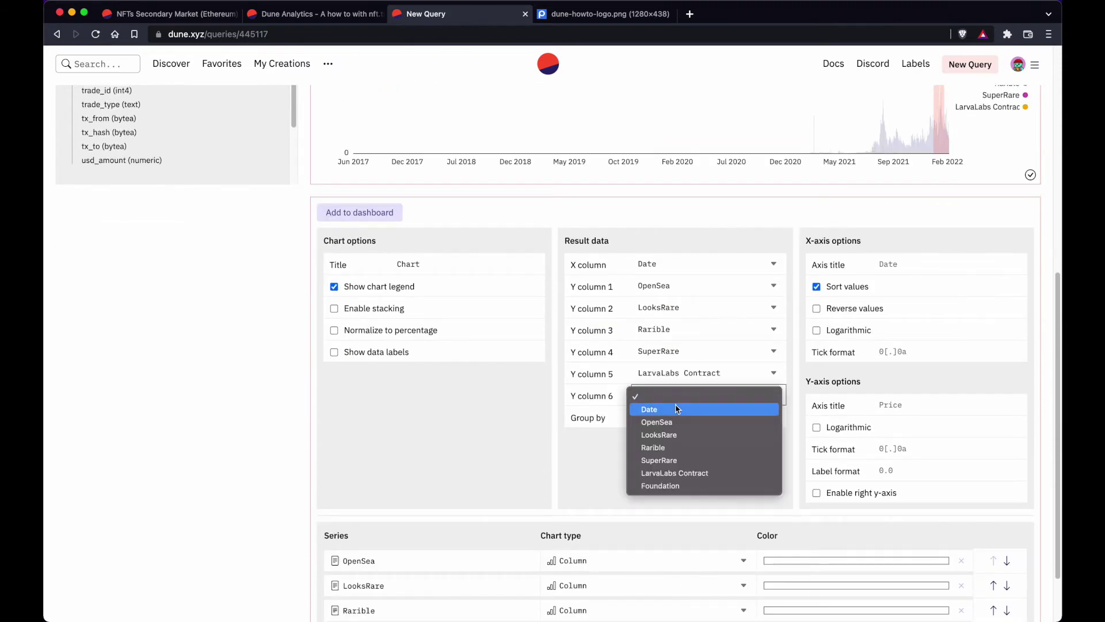
click(478, 370)
Enable stacking on the bar chart and inspect the stacked marketplace volumes around January 2022
scroll(476, 368, up, 2)
scroll(475, 368, up, 3)
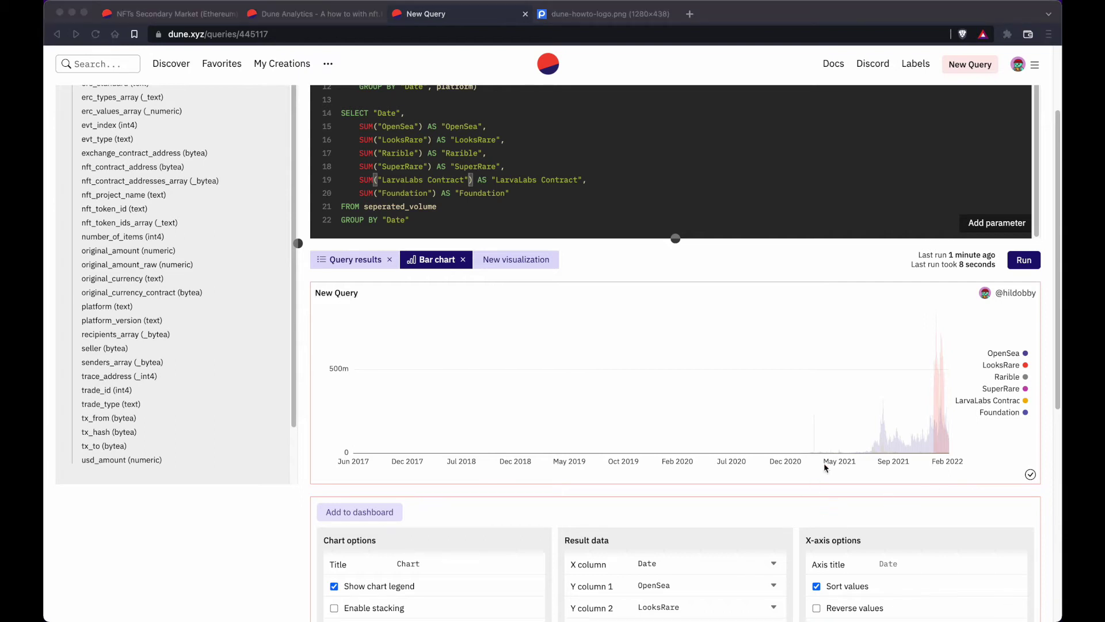
click(844, 443)
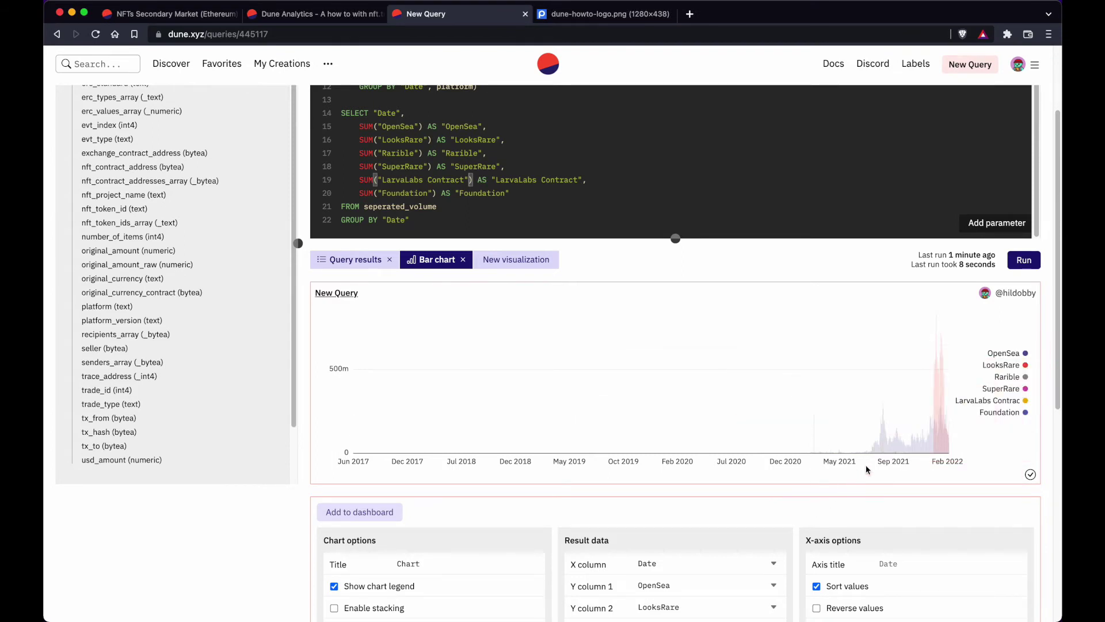
mouse_move(940, 422)
scroll(590, 443, down, 3)
mouse_move(934, 298)
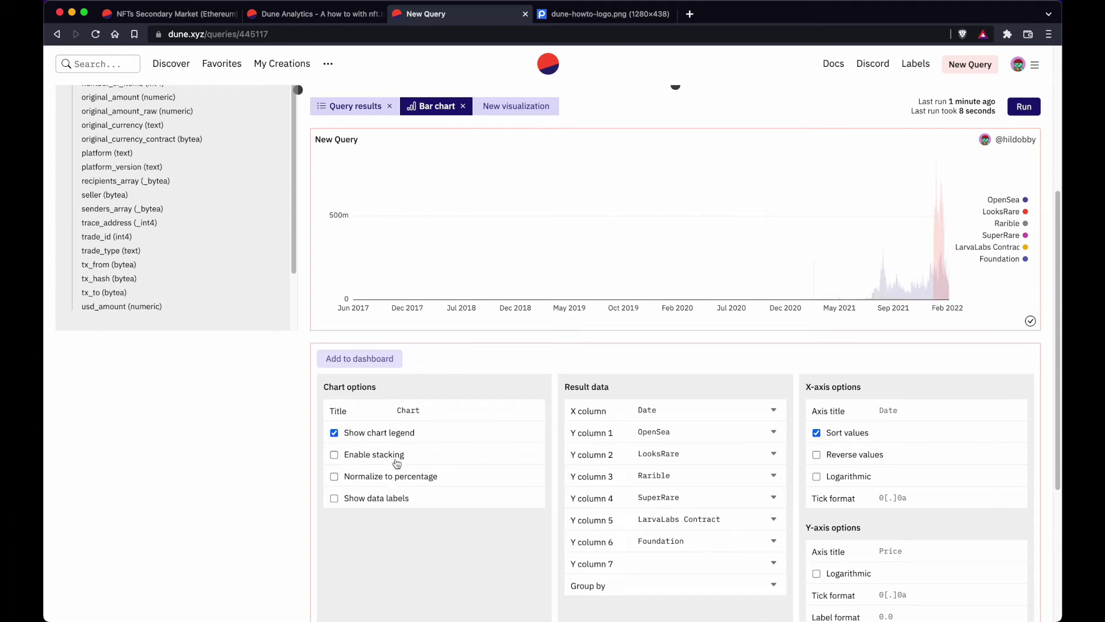
click(334, 455)
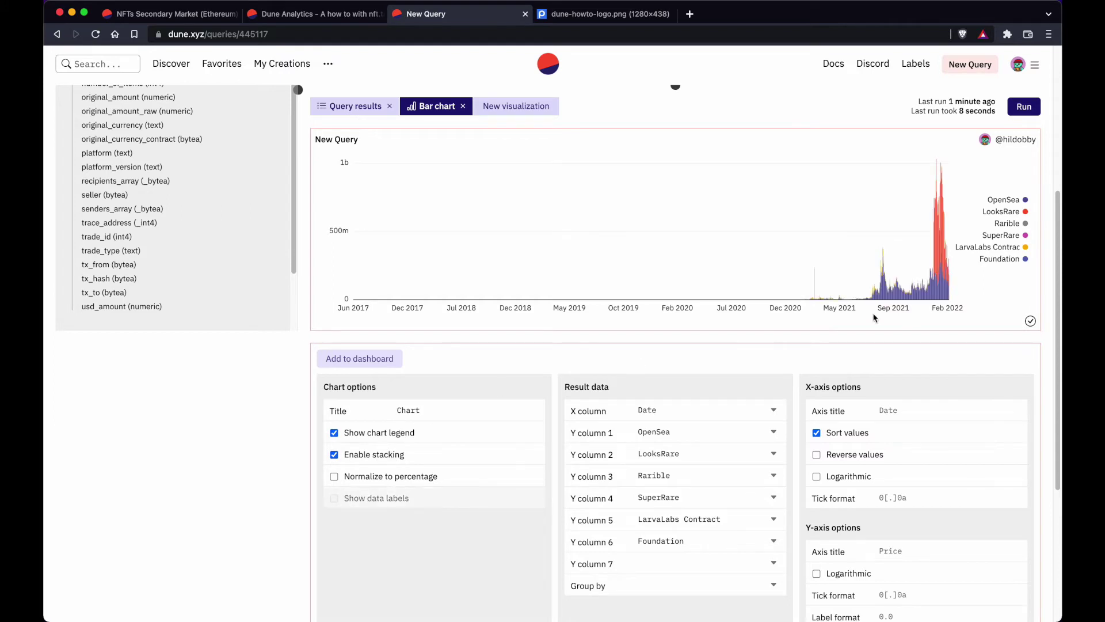
scroll(863, 316, up, 2)
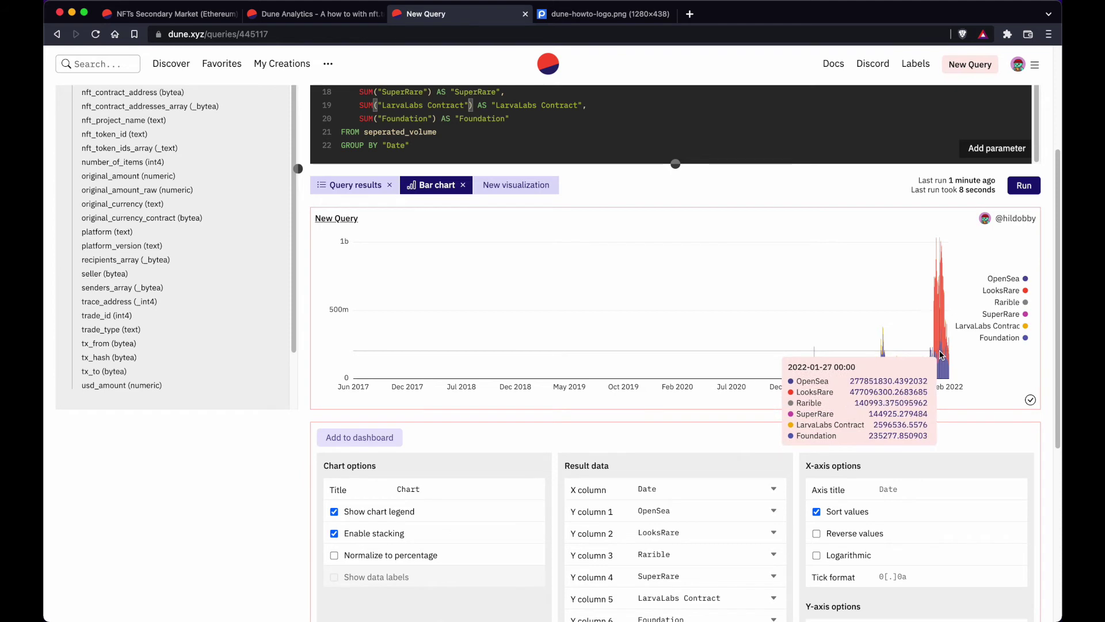
scroll(550, 421, down, 1)
scroll(550, 420, up, 1)
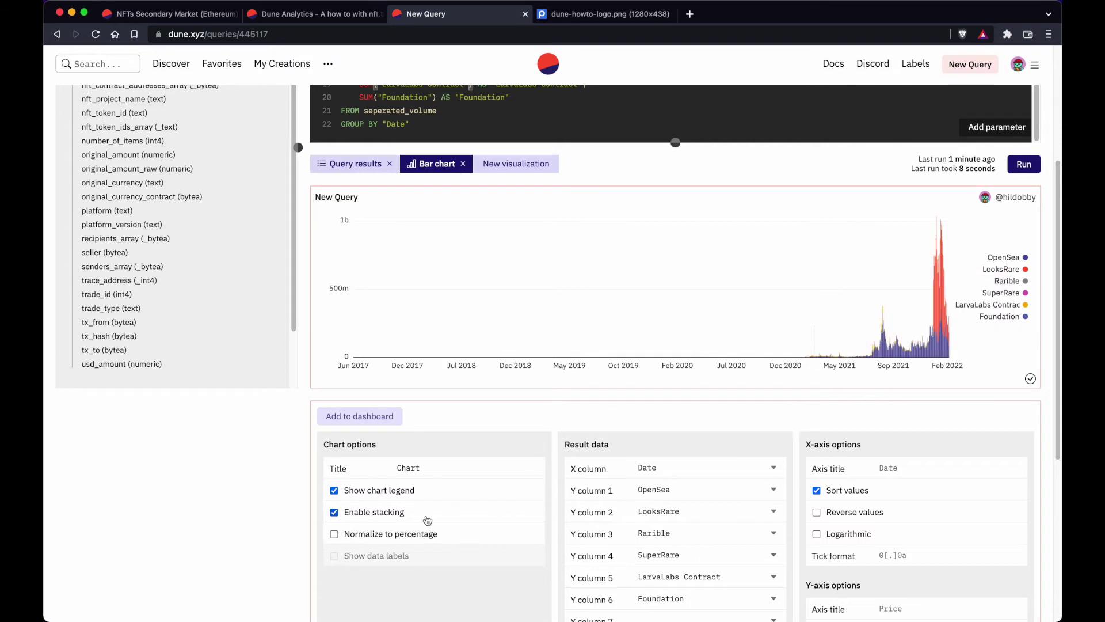
Preview the stacked bar chart normalized to percentage, check the daily market shares, and turn normalization off again
click(408, 535)
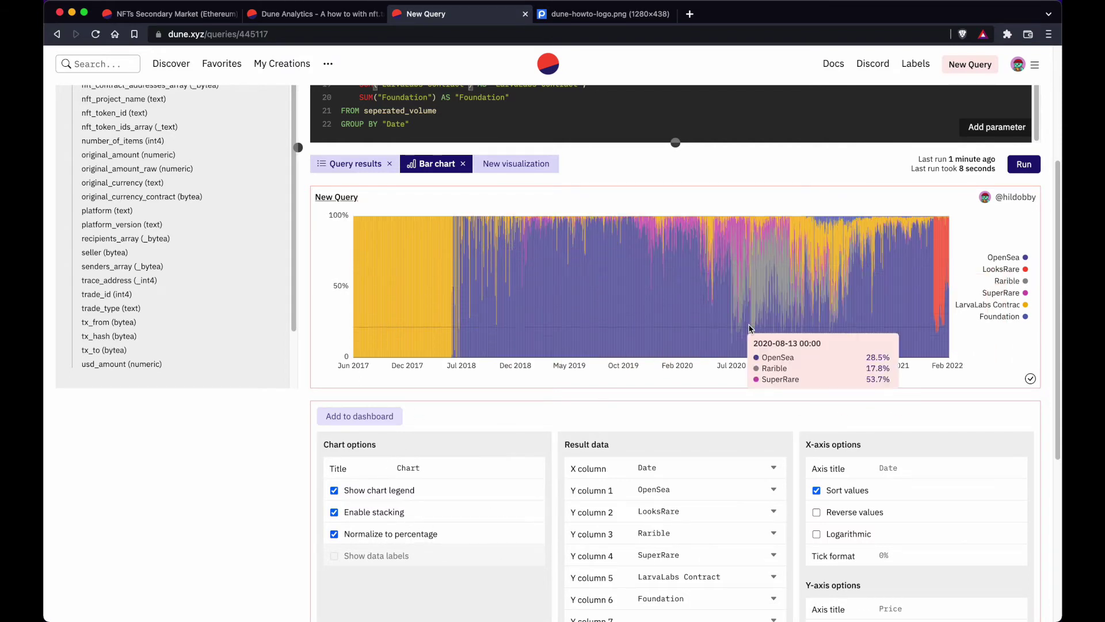
mouse_move(939, 321)
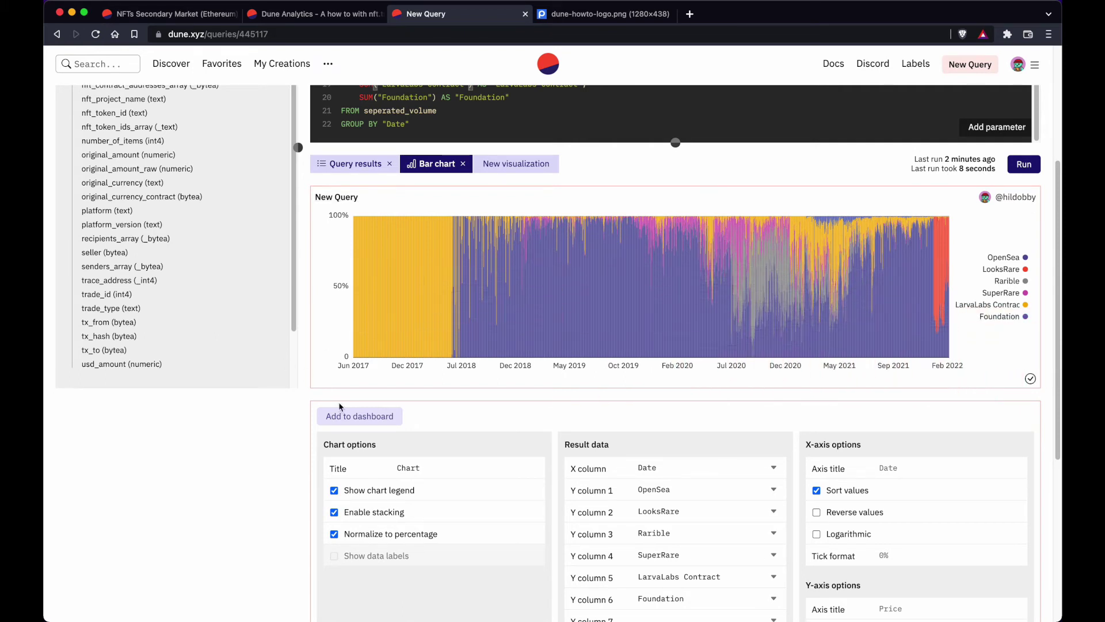
click(366, 533)
Shorten the outer SELECT's alias for the LarvaLabs Contract sum to "LarvaLabs" and rerun the query
scroll(496, 394, up, 1)
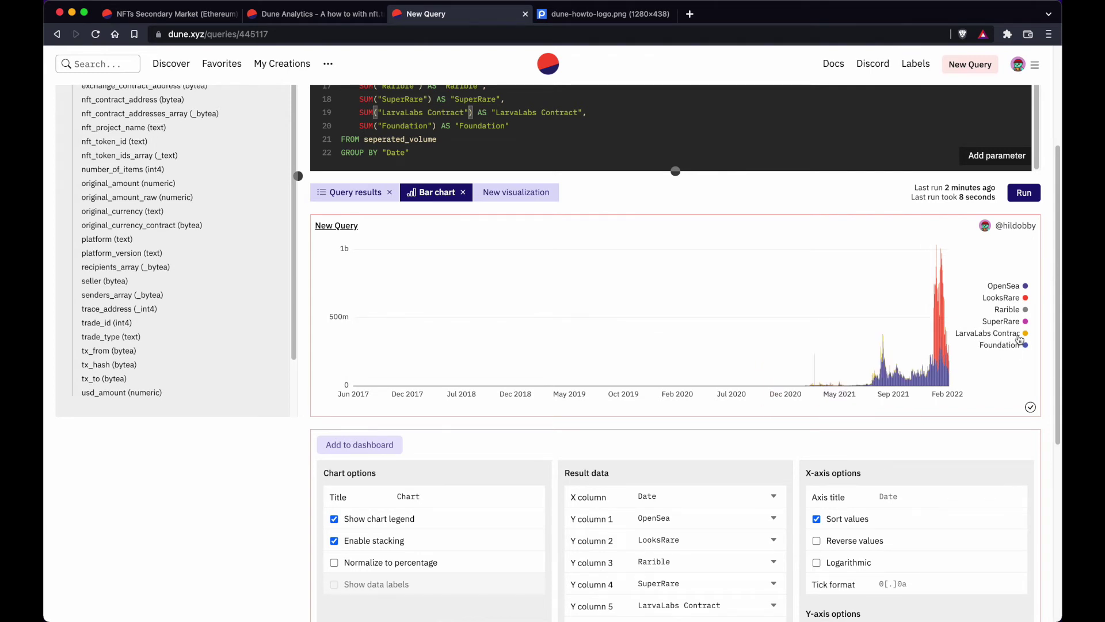
scroll(691, 333, up, 3)
drag(562, 221, 535, 207)
click(573, 214)
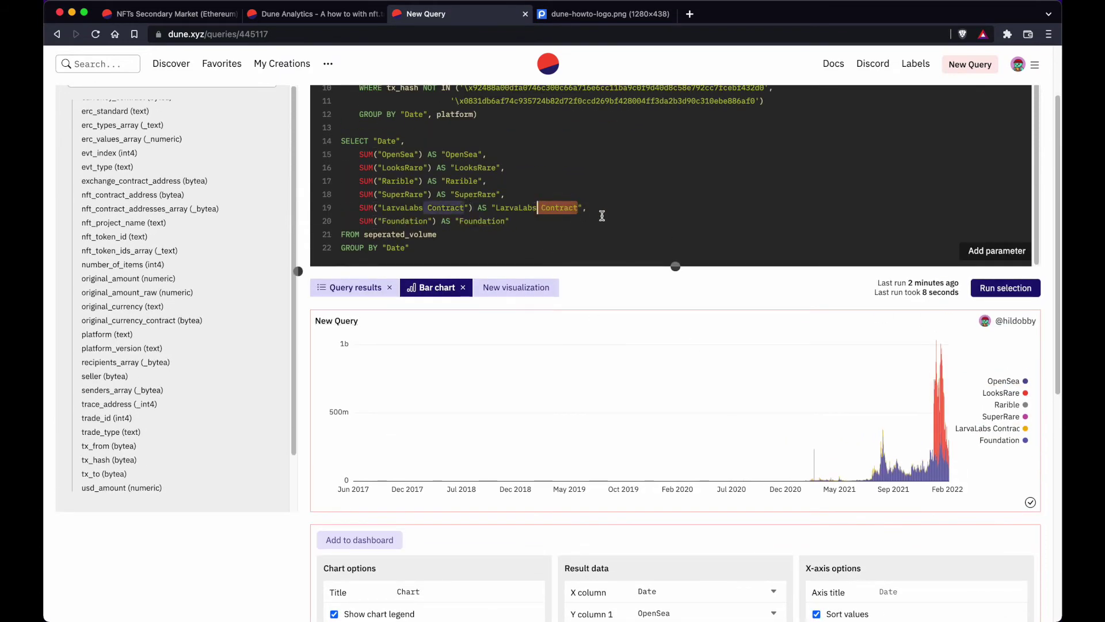
key(BackSpace)
click(676, 229)
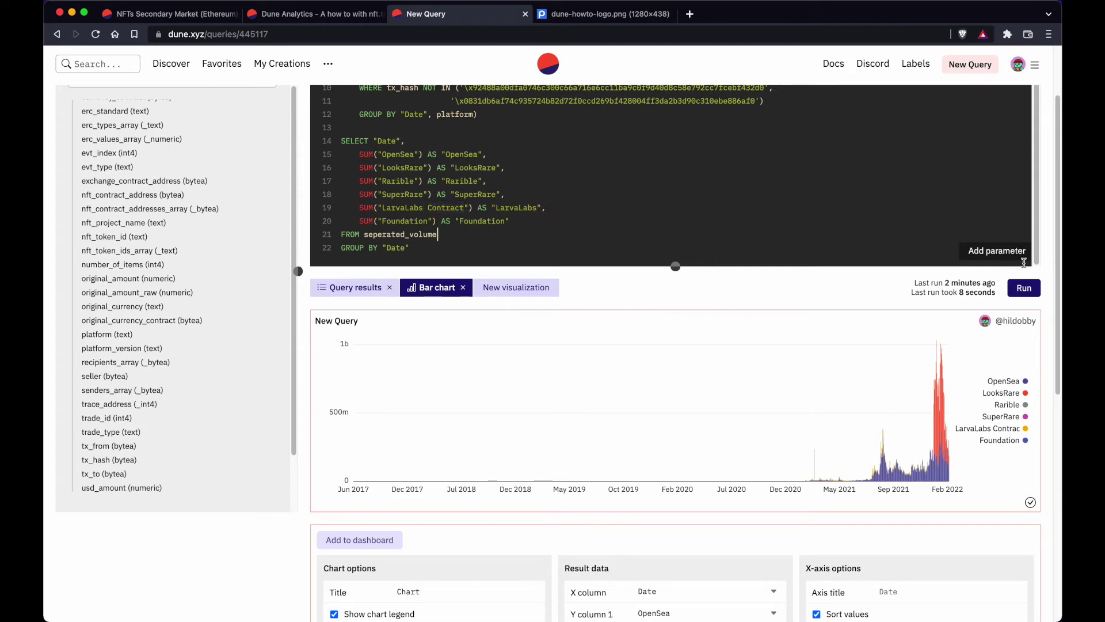
click(1024, 288)
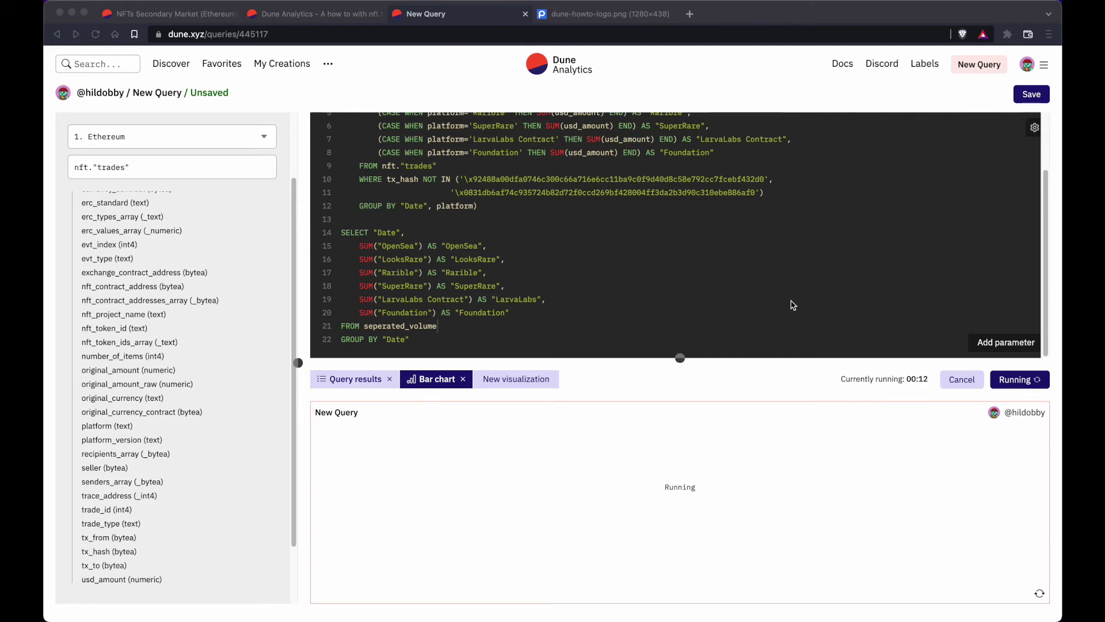
scroll(544, 337, up, 3)
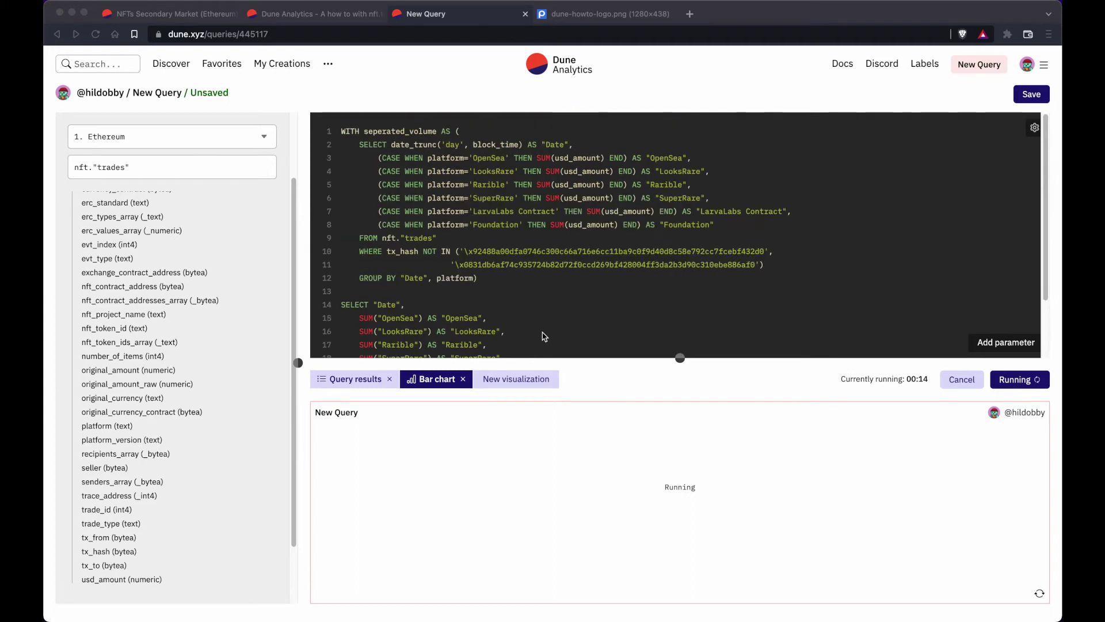
scroll(544, 336, down, 3)
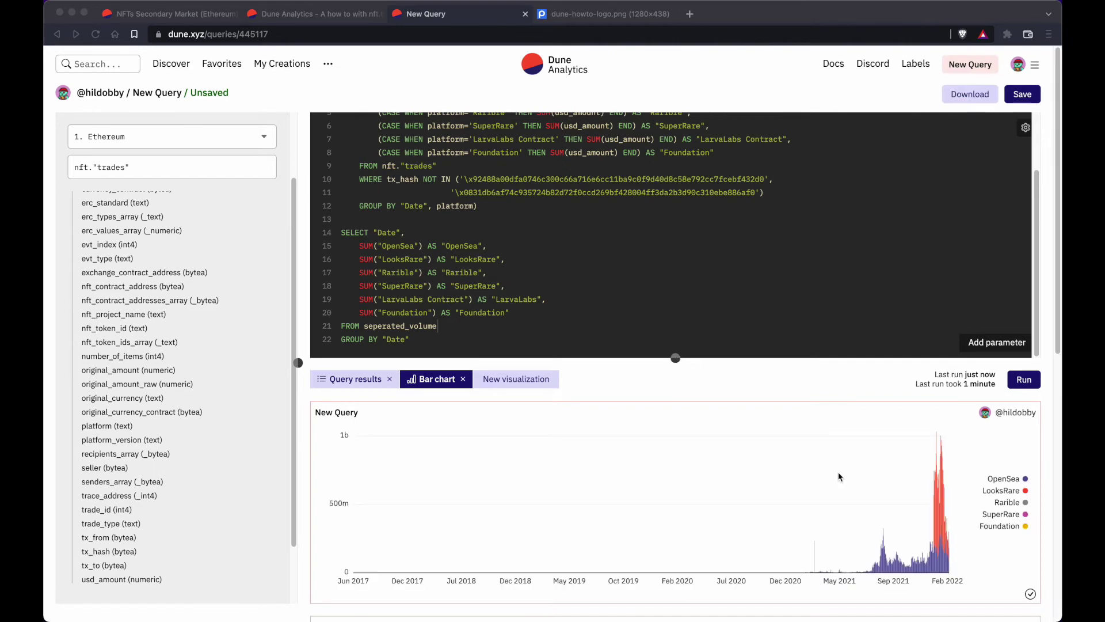
Set the bar chart's Y column 5 to LarvaLabs and Y column 6 to Foundation
scroll(838, 471, down, 3)
scroll(799, 451, down, 1)
scroll(799, 451, down, 1)
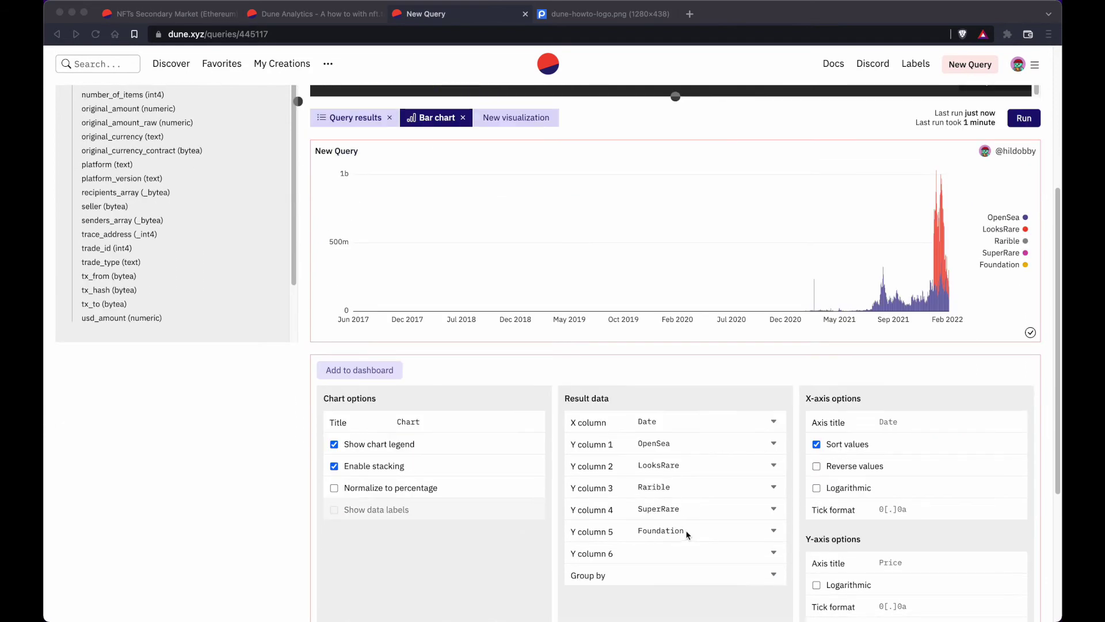
click(667, 537)
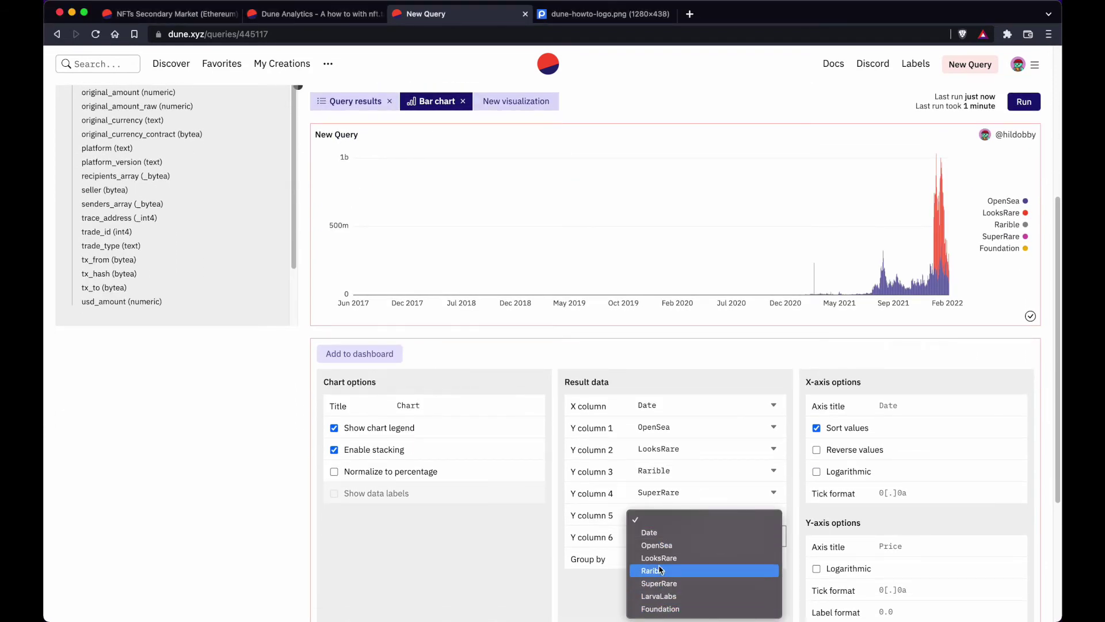
click(665, 597)
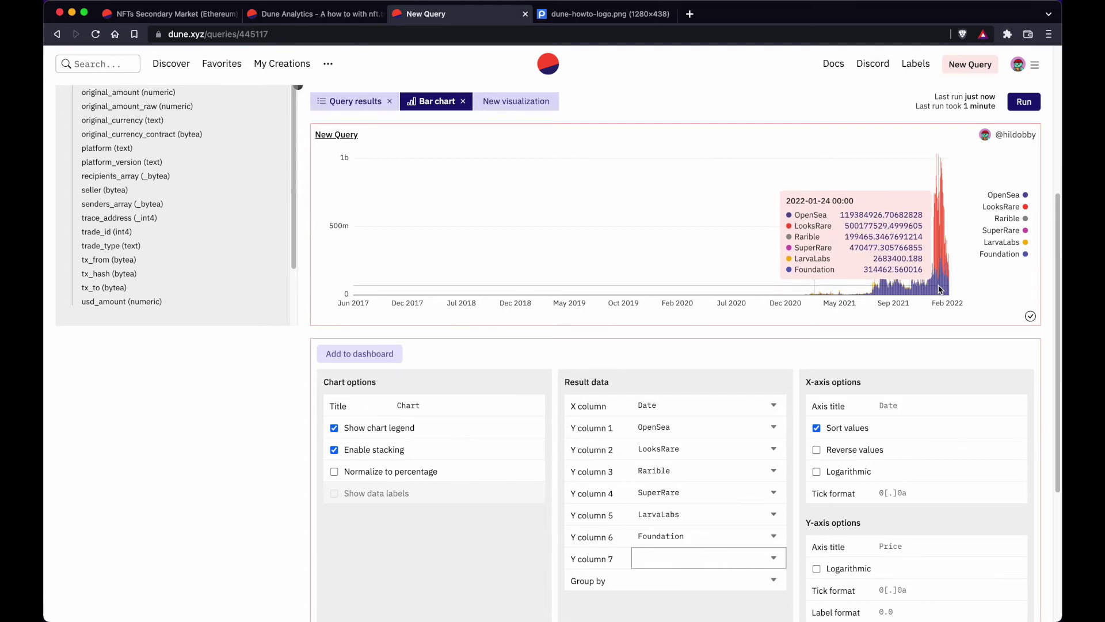
Set the Y-axis label format to # and check the rounded values on the chart around August 2021
scroll(944, 288, down, 1)
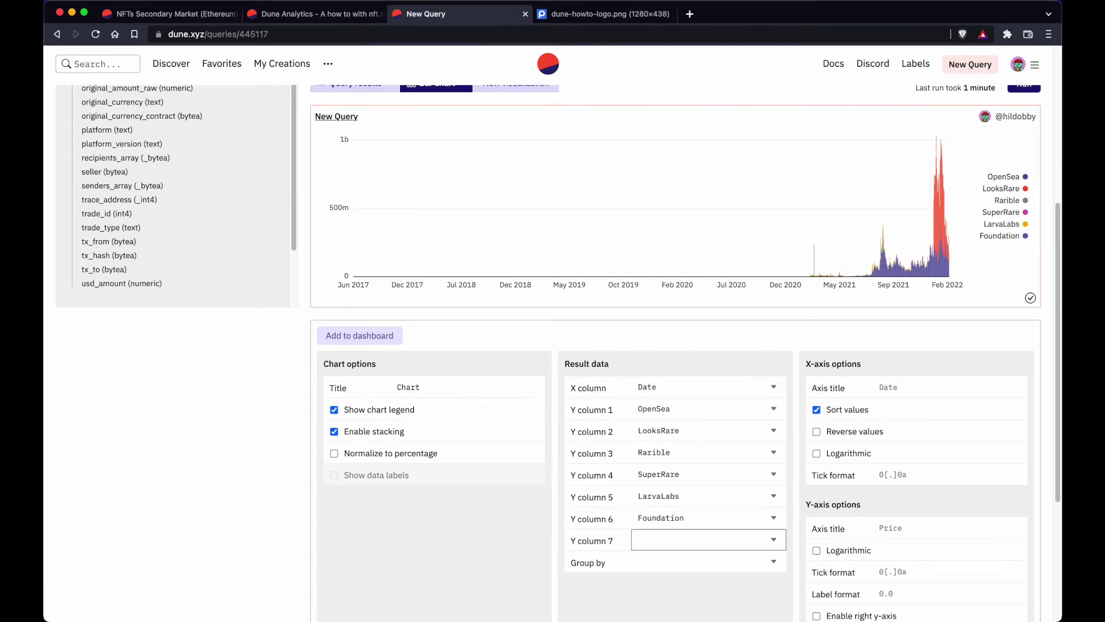
key(super+Tab)
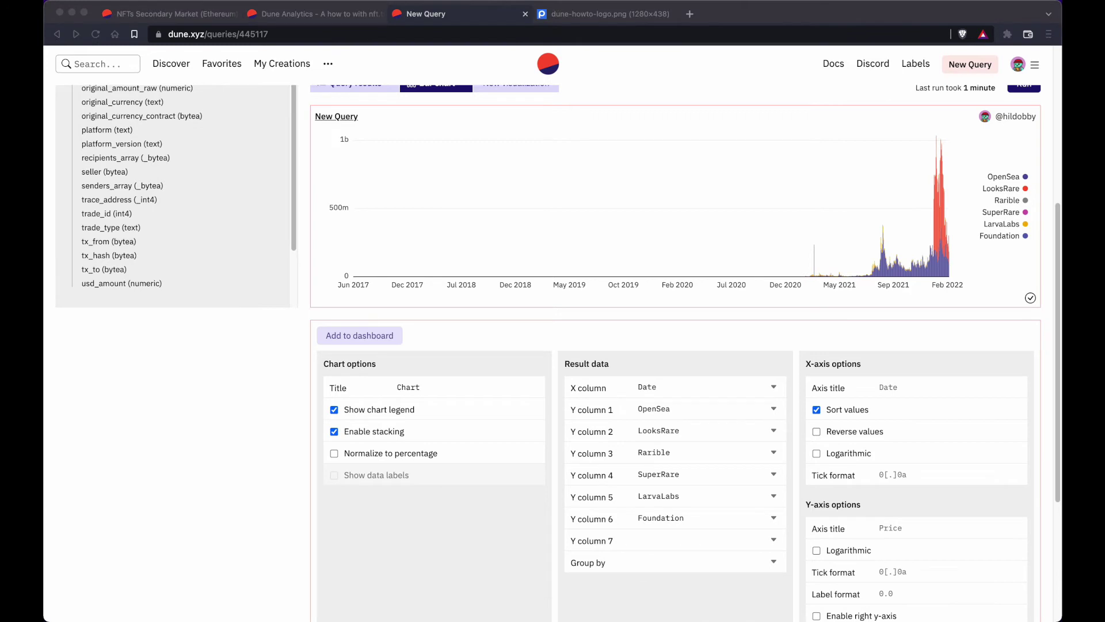
scroll(818, 546, down, 5)
key(super+Tab)
click(880, 493)
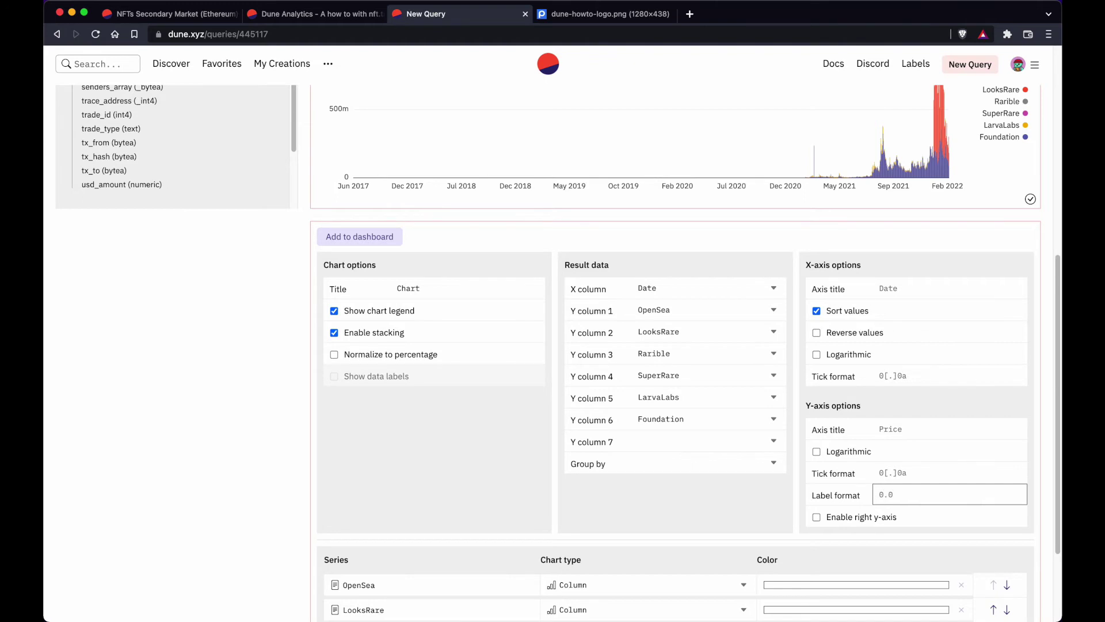
key(super+a)
text(#)
mouse_move(919, 179)
mouse_move(891, 133)
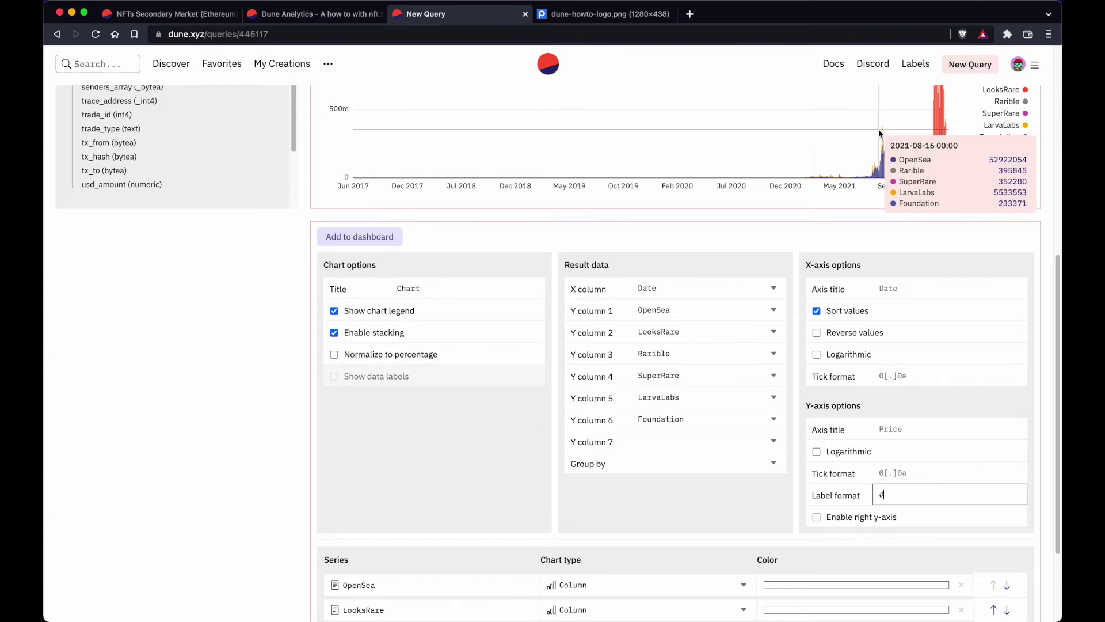
Compare the value labels with and without the # format, and extend the Y-axis label format to ###,###
key(BackSpace)
text(#)
key(BackSpace)
text(#)
key(BackSpace)
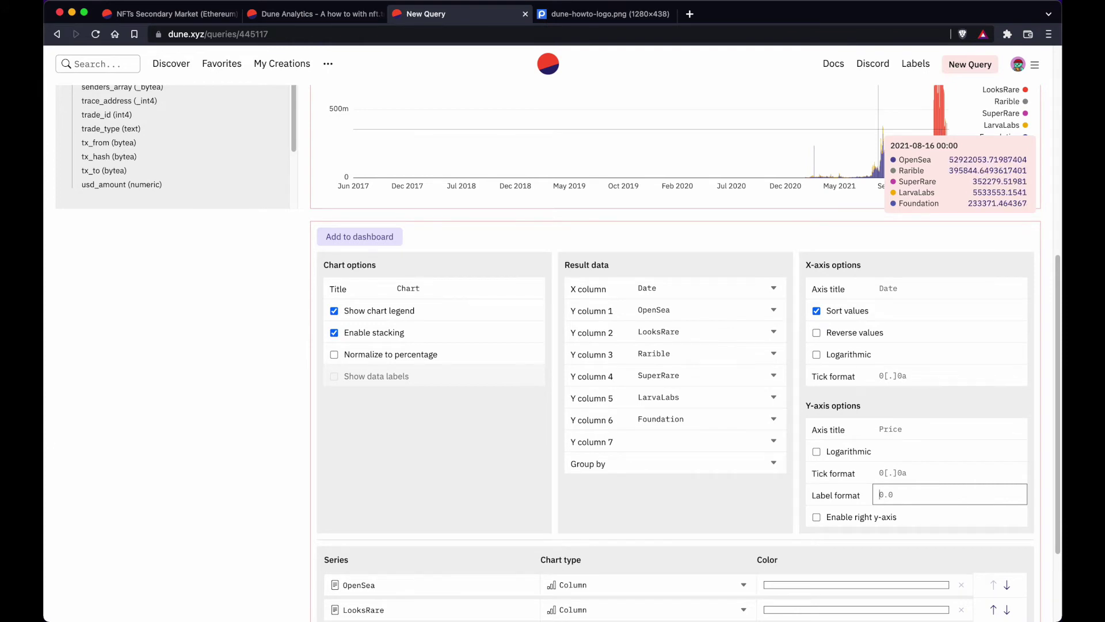
text(#)
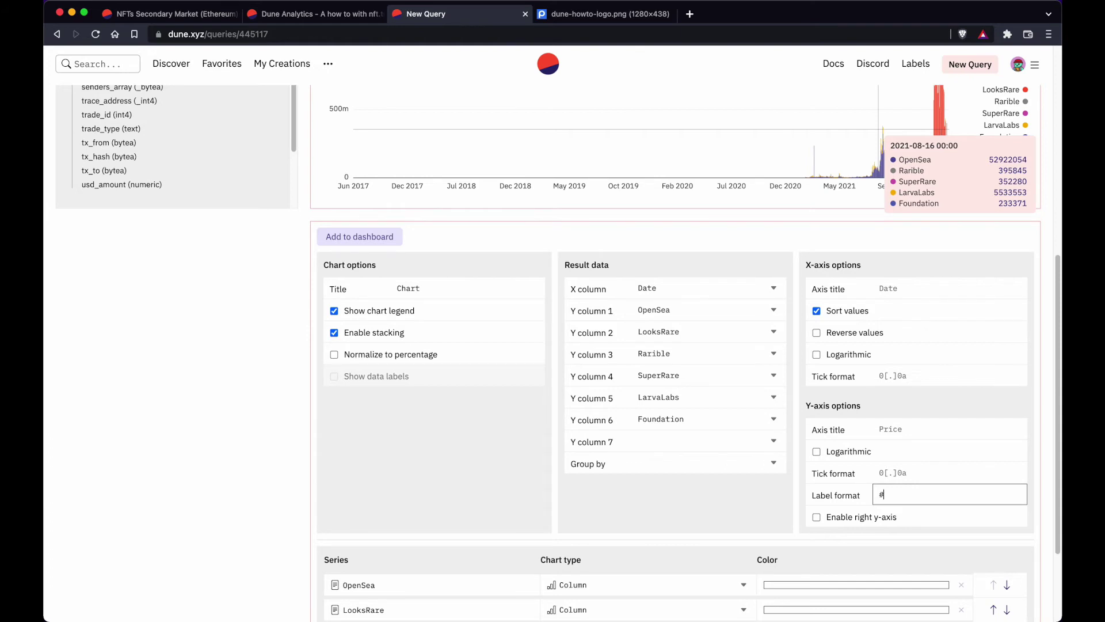
text(##,###)
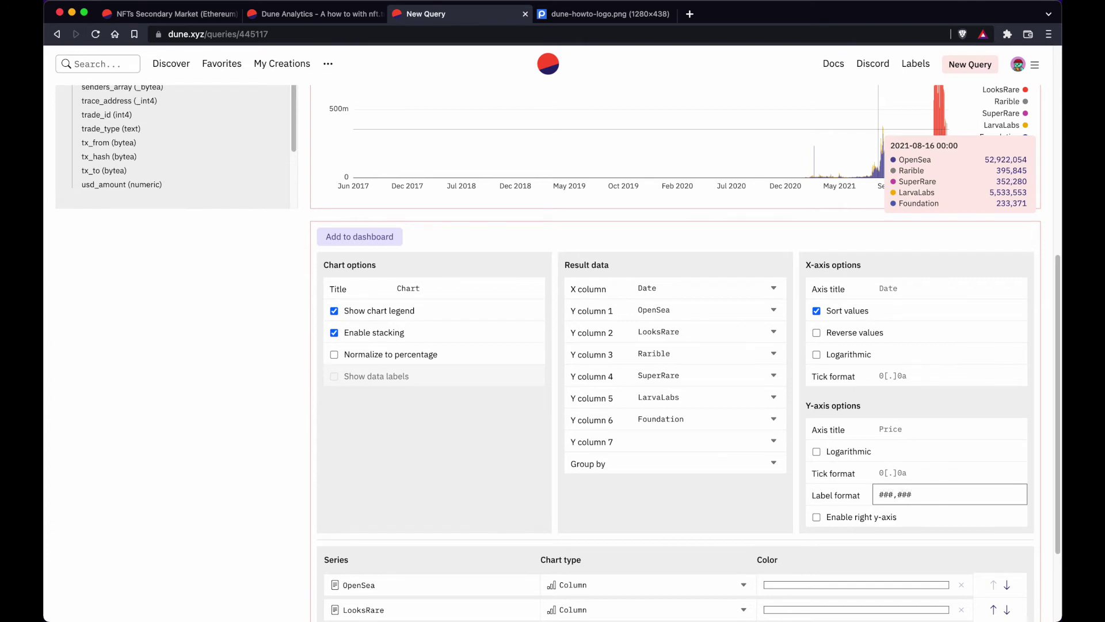
Try the Y-axis label format ###,###.########### for many decimals and clear the format
key(BackSpace)
click(892, 494)
key(BackSpace)
key(BackSpace)
key(BackSpace)
text(#,###.###########)
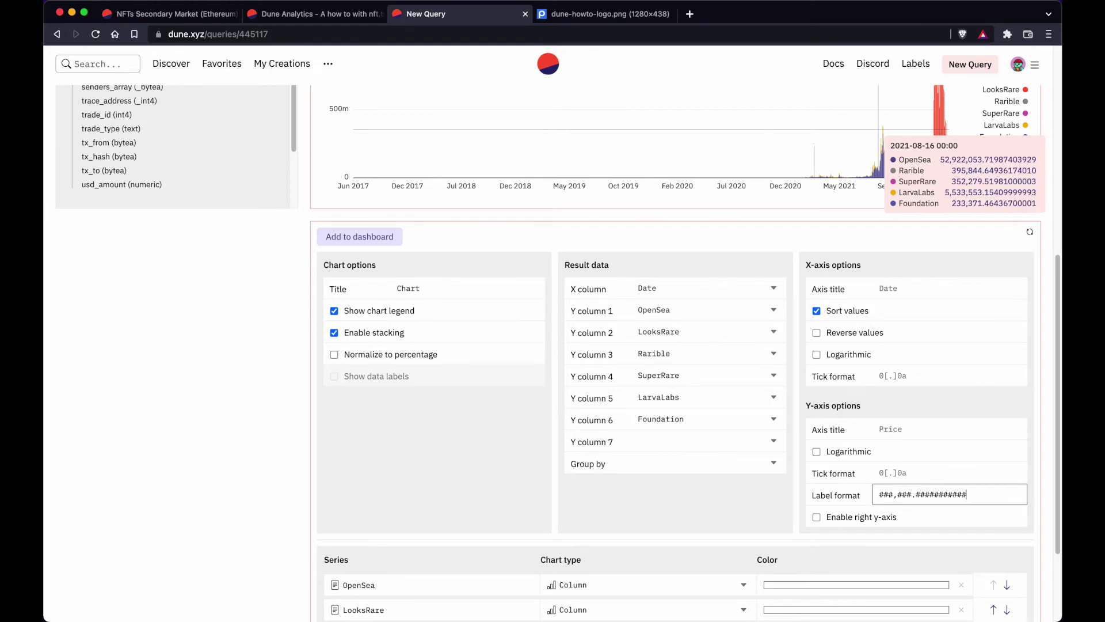
key(ctrl+a)
key(BackSpace)
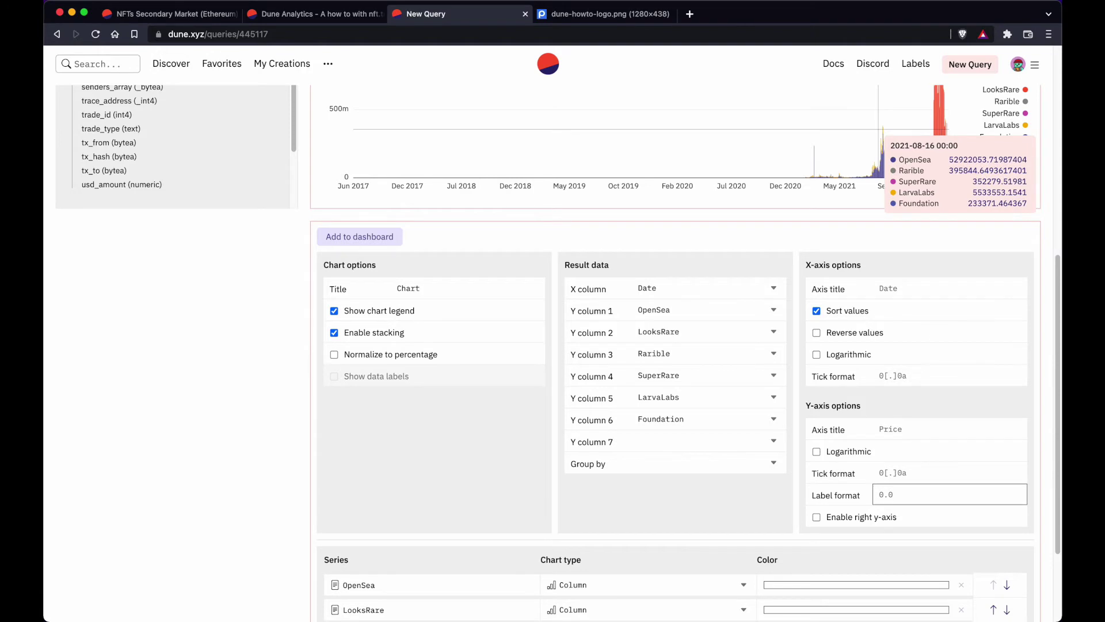
Enter ###,###.### as the Y-axis label format for thousands separators and three decimals
text(#)
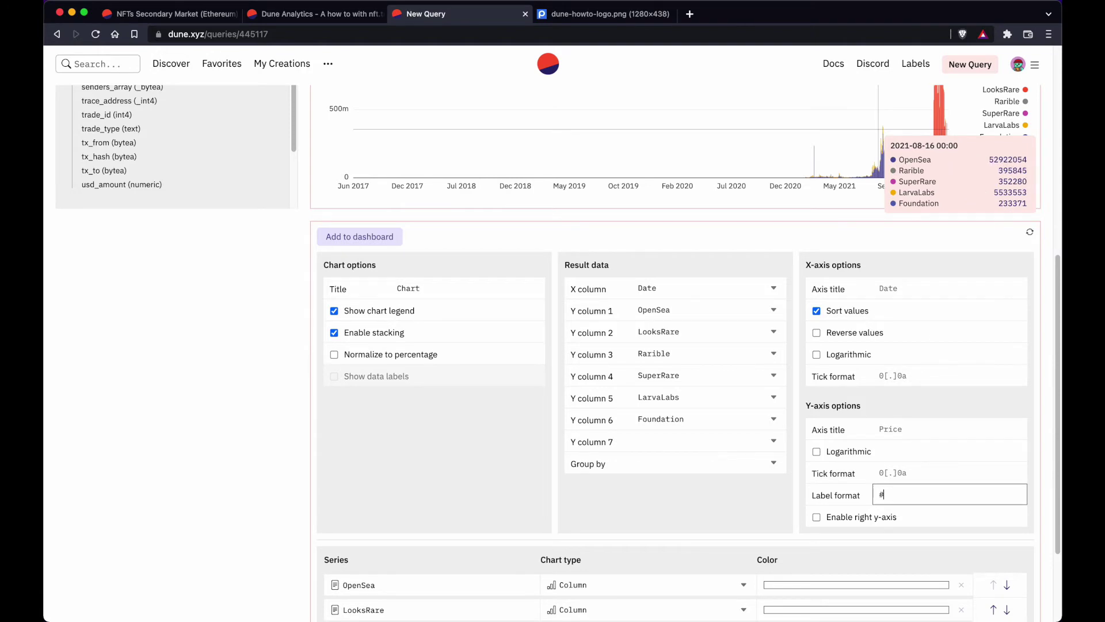
text(##,##)
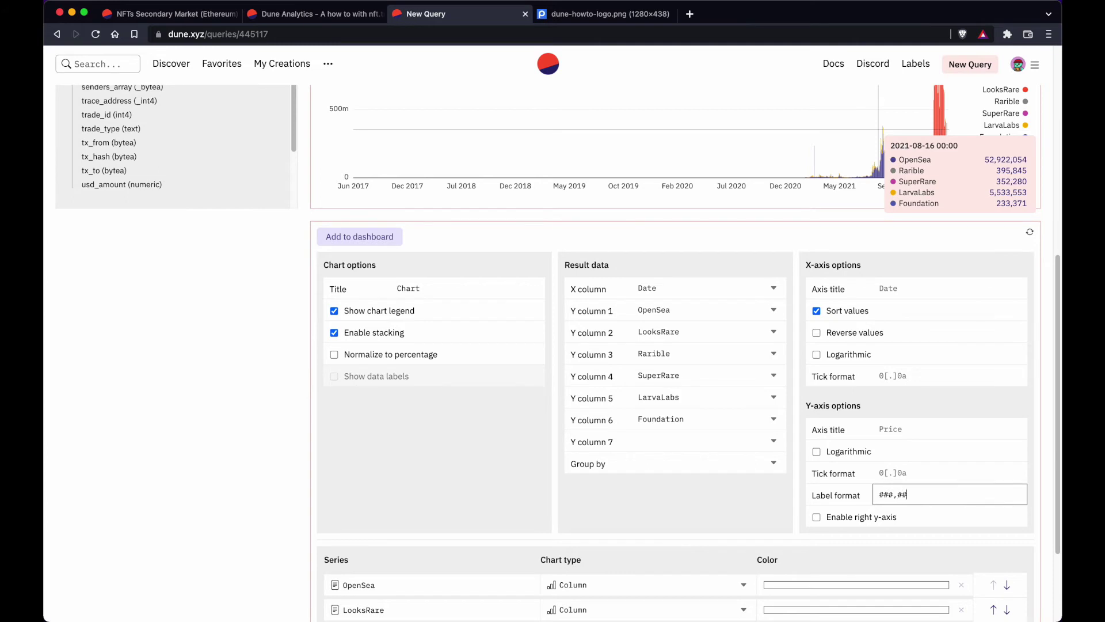
text(#.#)
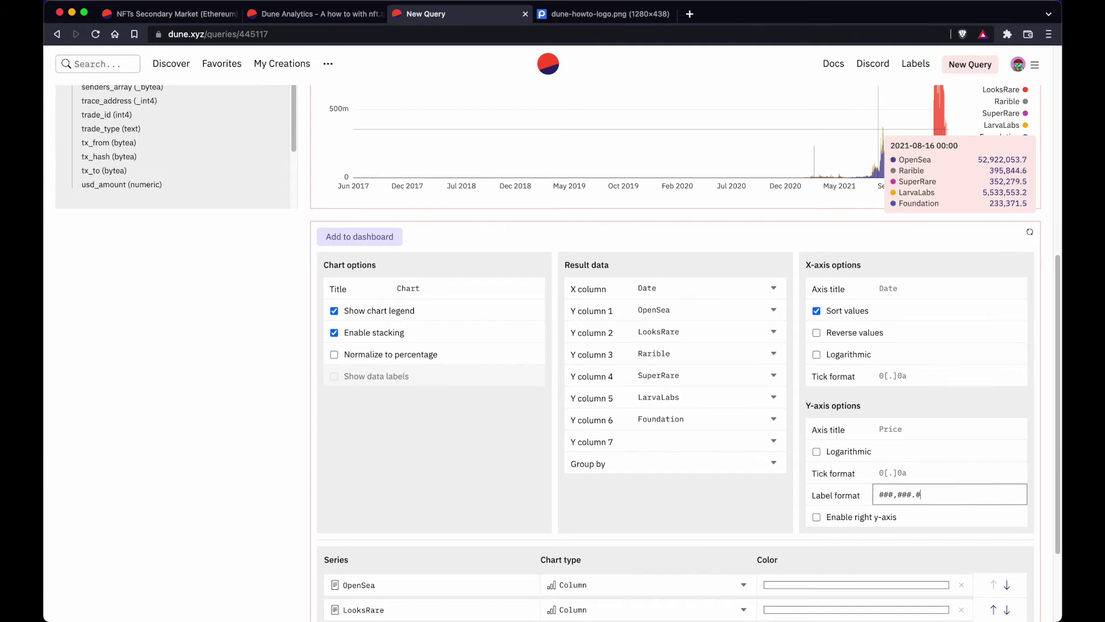
text(##)
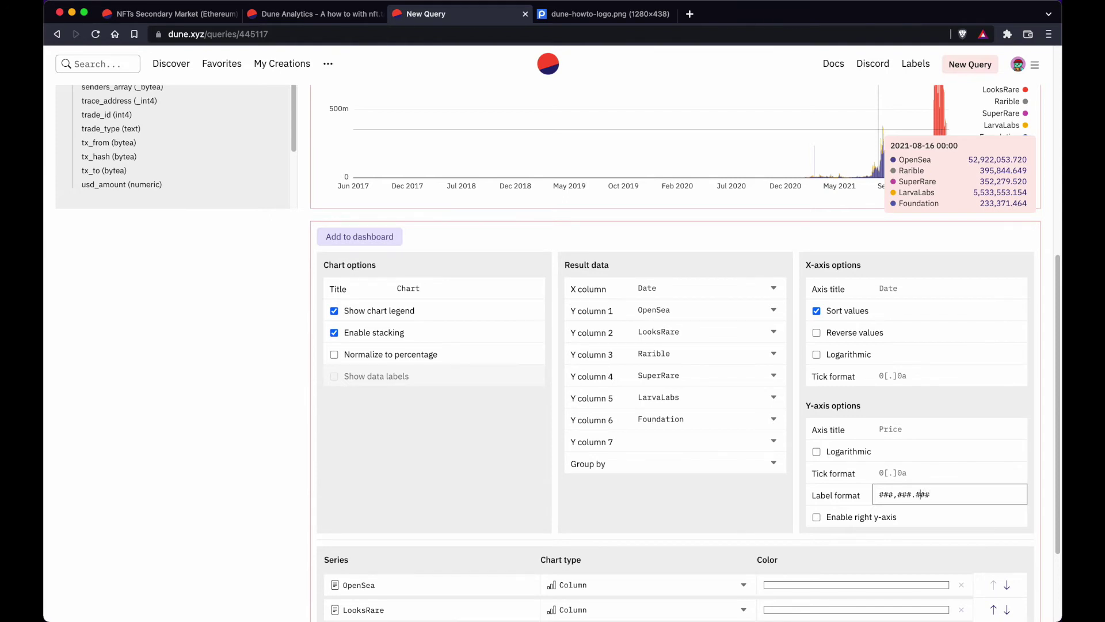
Try bracketed decimals [###] in the Y-axis label format and cut the format back to ###,###
text([###])
key(BackSpace)
key(BackSpace)
key(BackSpace)
key(BackSpace)
key(BackSpace)
key(BackSpace)
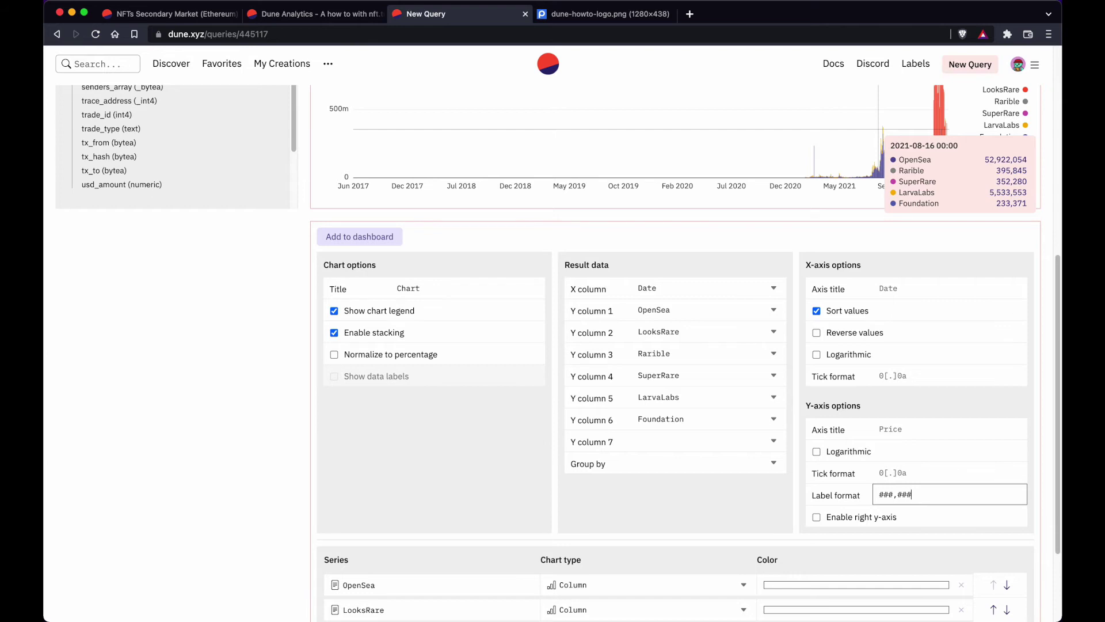
Set the Y-axis label format to $###,### and check the value labels on the chart
scroll(856, 160, up, 3)
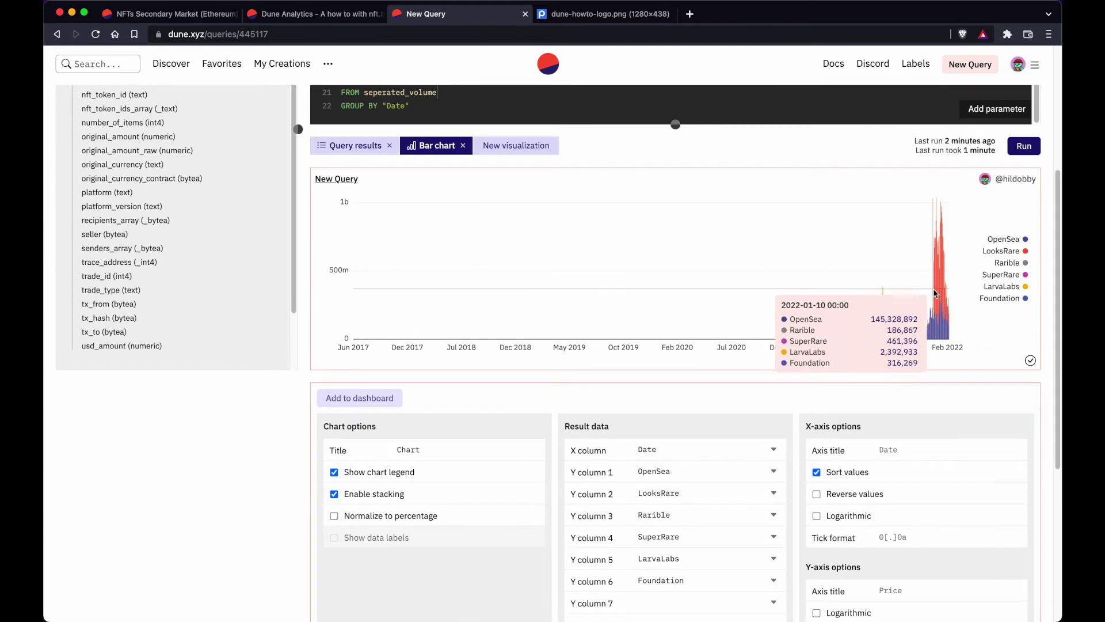
scroll(933, 277, down, 2)
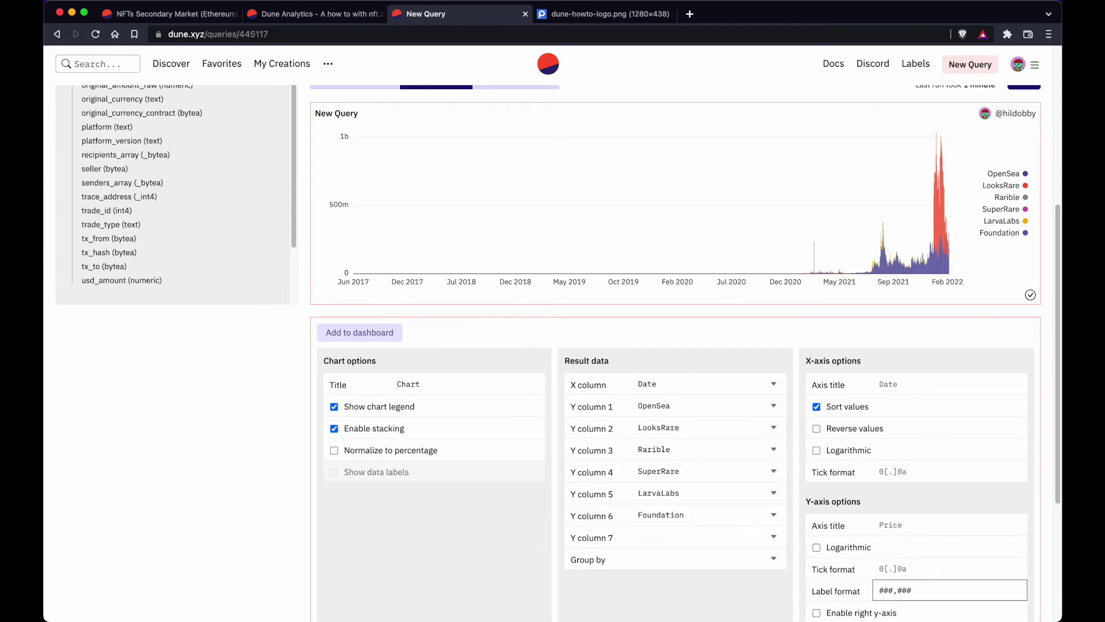
scroll(887, 547, up, 2)
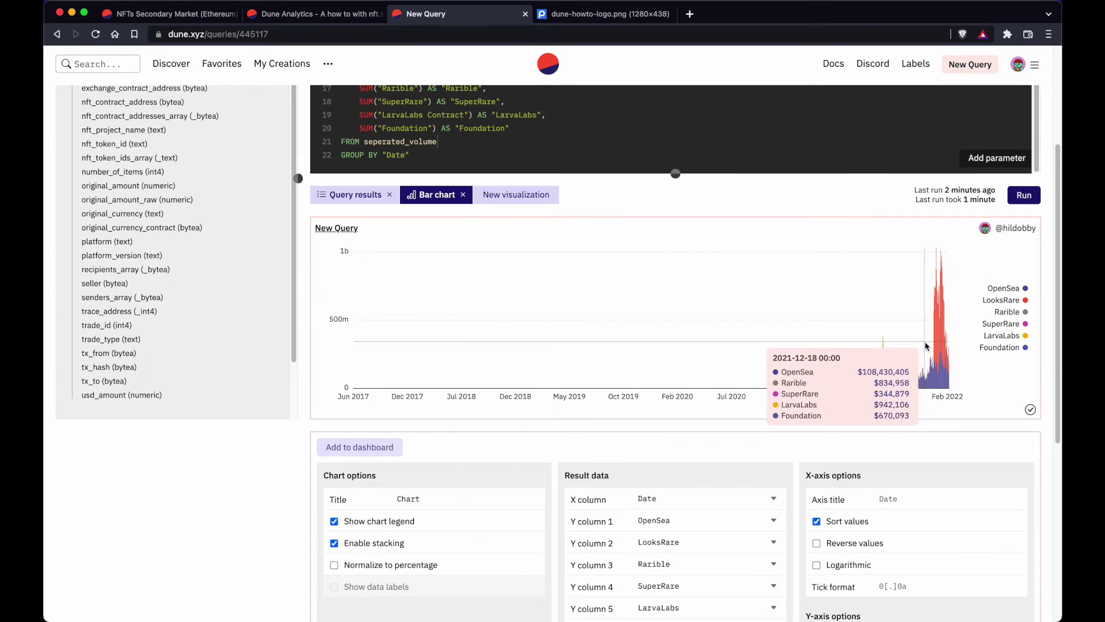
Save the query under the name "NFT platforms USD Volume"
scroll(926, 345, up, 3)
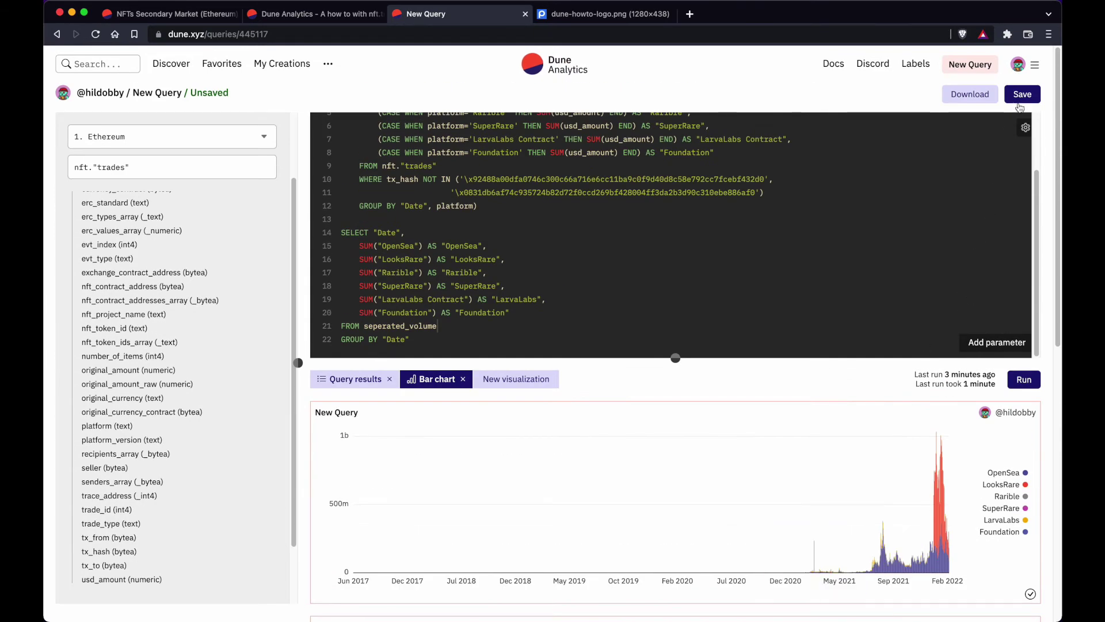
click(1020, 101)
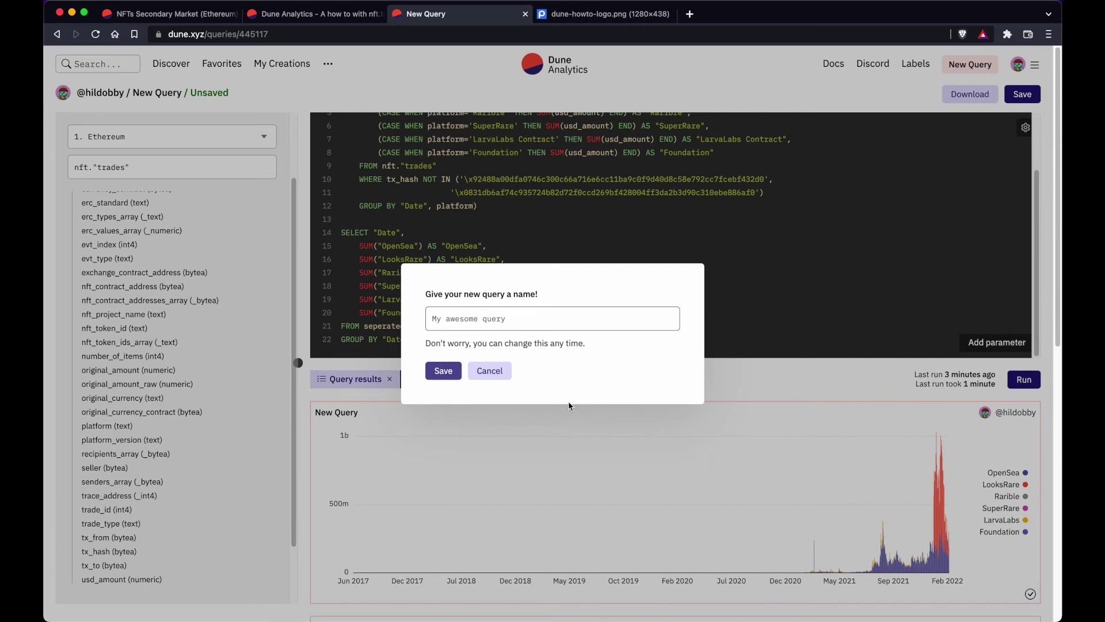
text(nft.trades Anal)
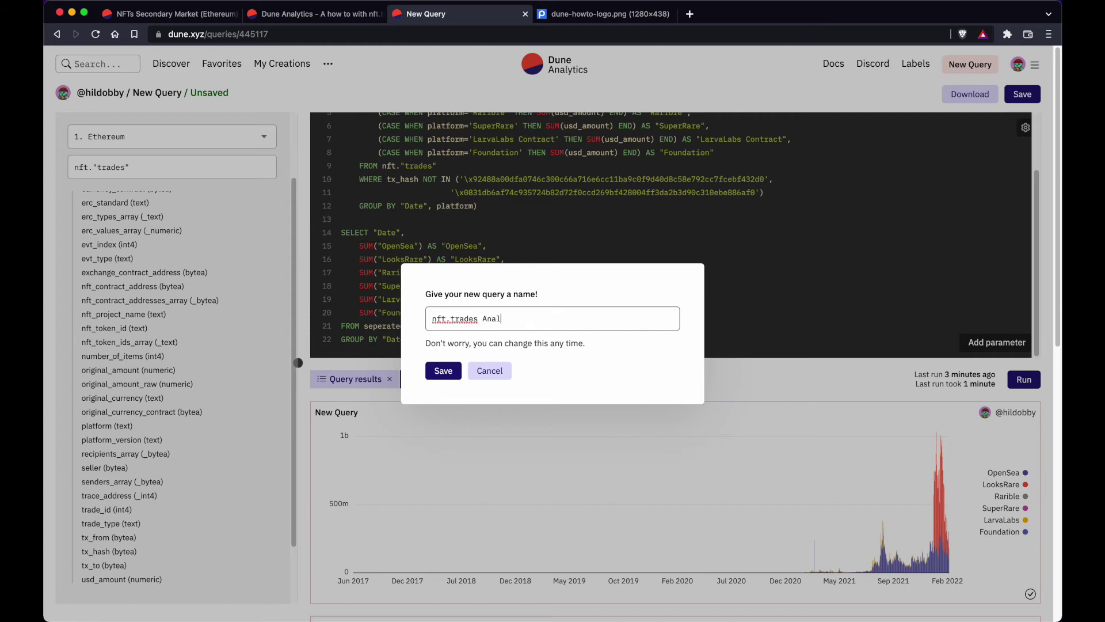
text(ysis)
key(super+a)
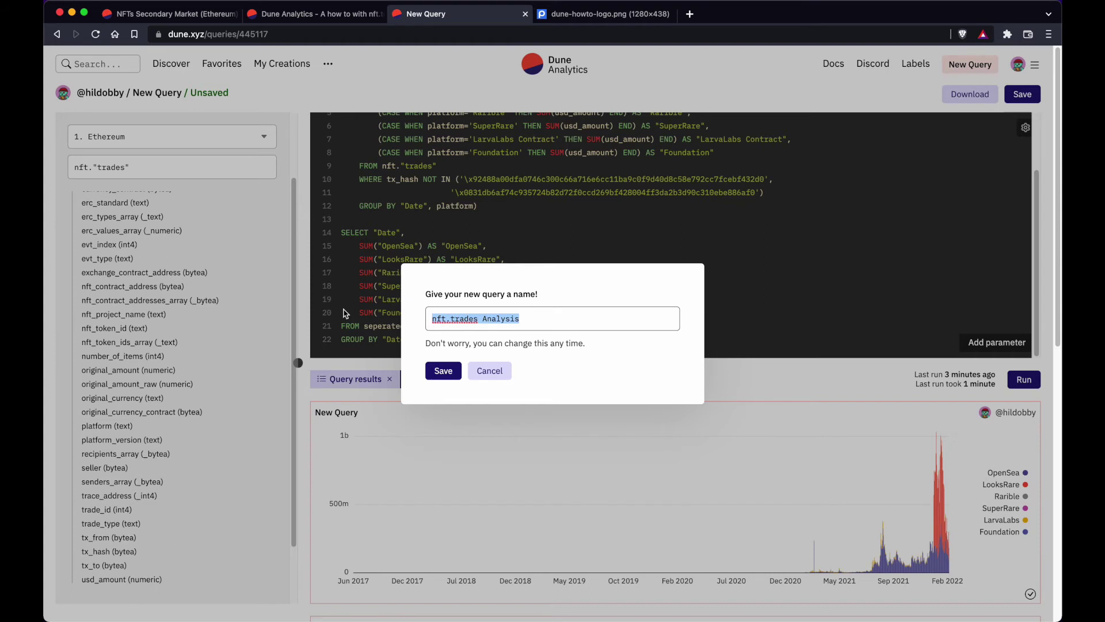
text(NFT platforms)
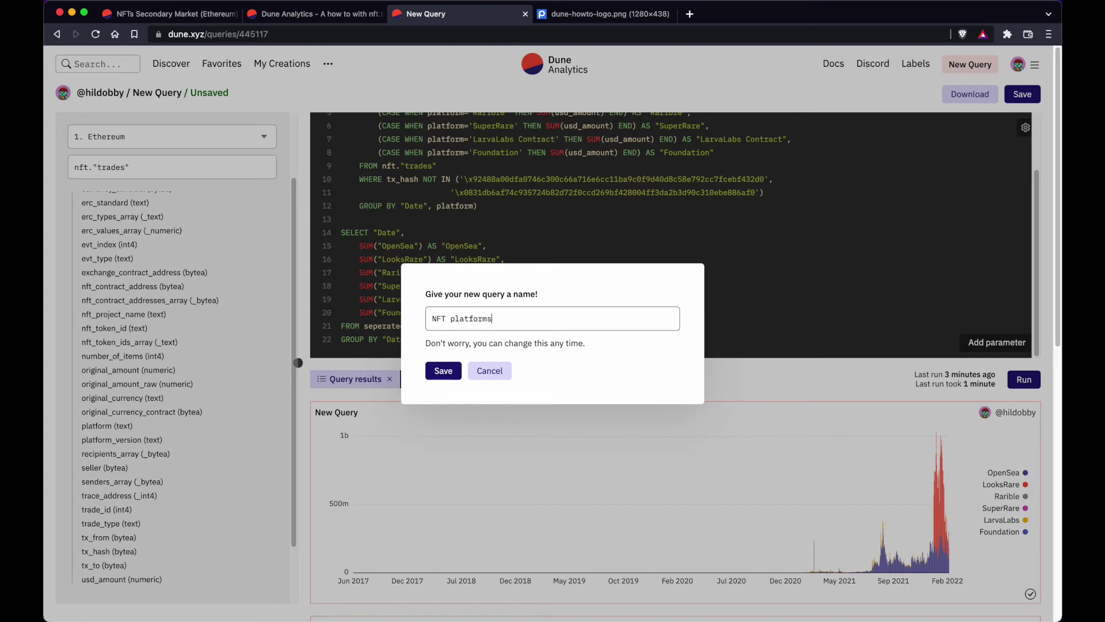
text( USD Volume)
click(439, 370)
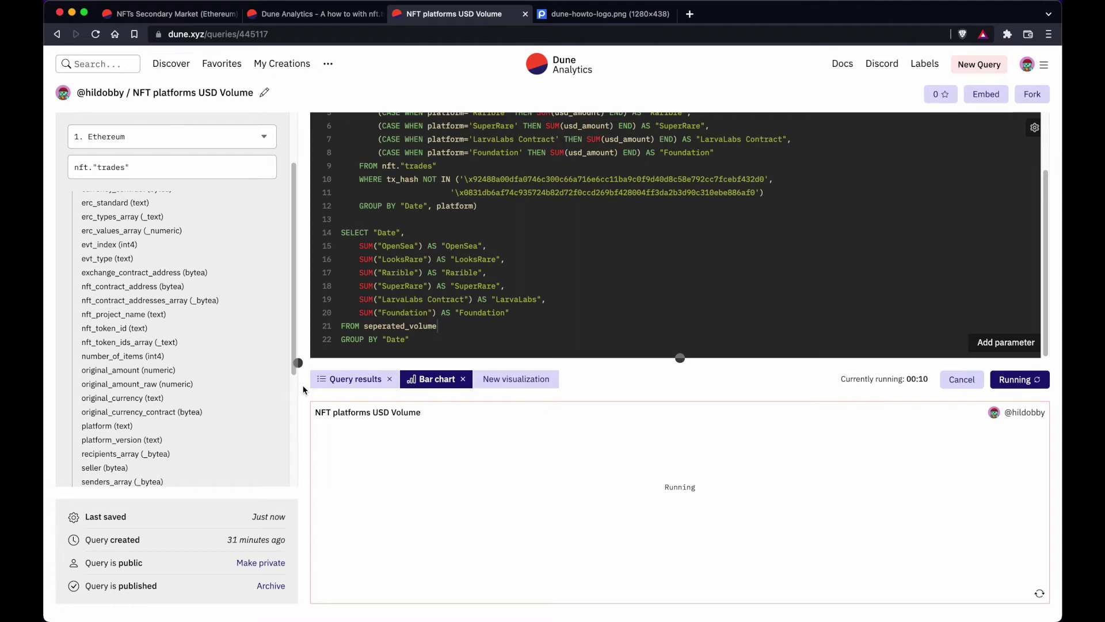
click(528, 296)
click(368, 379)
click(416, 379)
Add the description "Presenting the data" to the query's details and save them
click(265, 95)
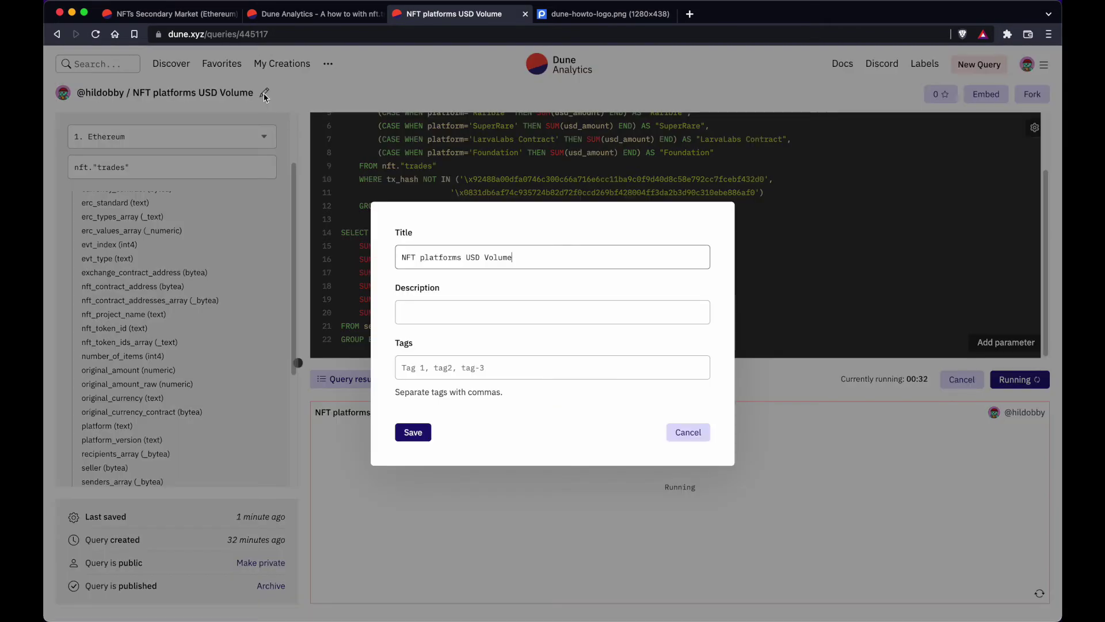
click(427, 317)
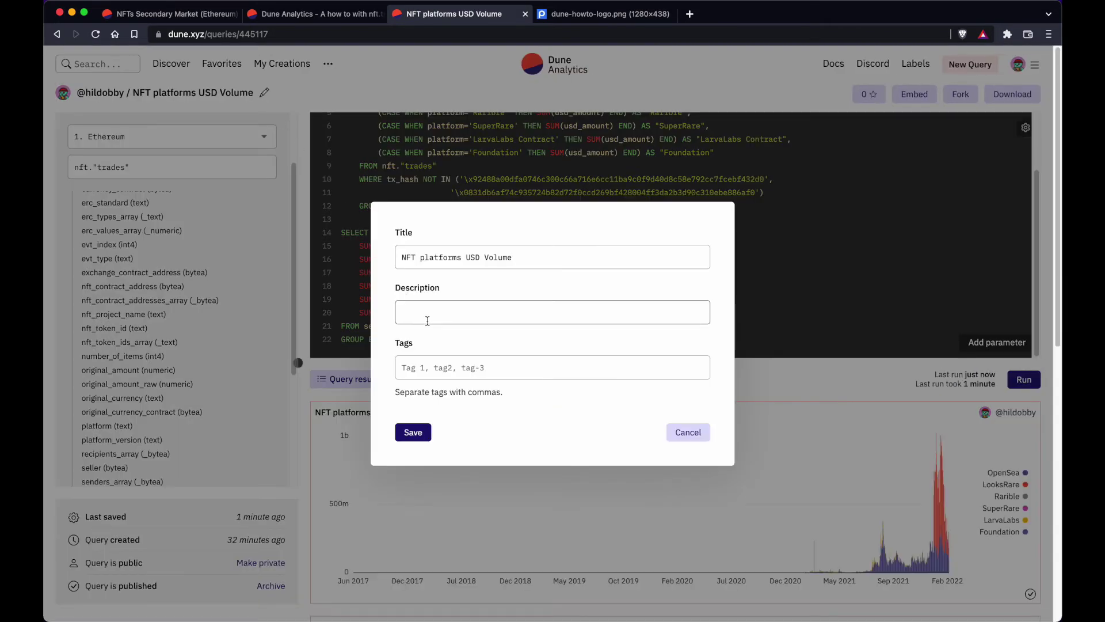
text(nf)
key(BackSpace)
key(BackSpace)
text(Presenting the day)
key(BackSpace)
text(ta)
click(421, 436)
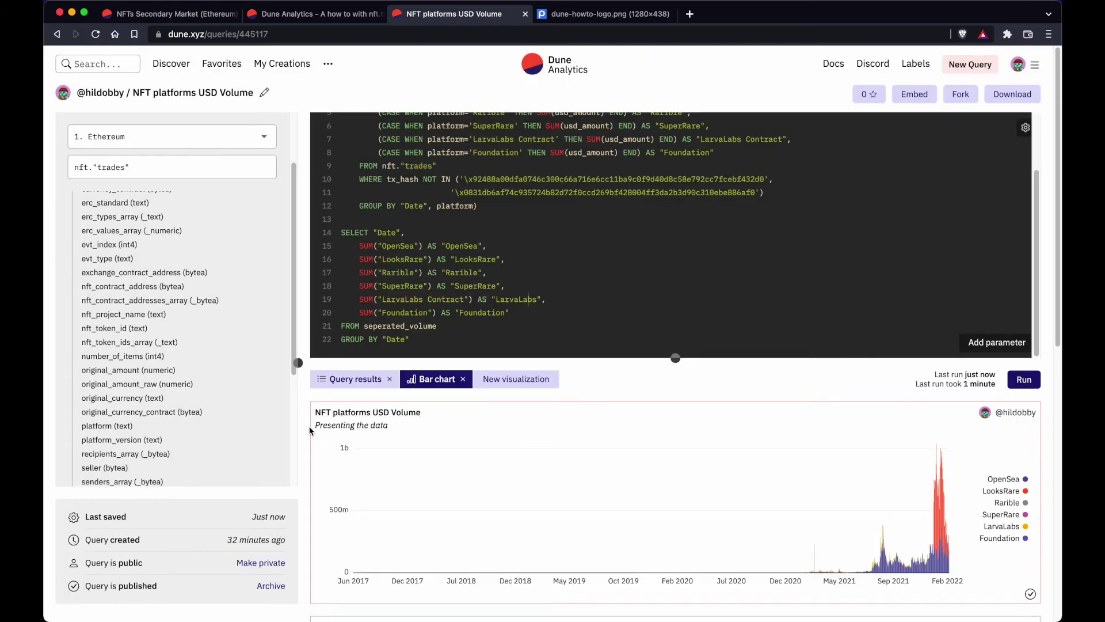
drag(315, 426, 352, 427)
click(577, 394)
click(631, 291)
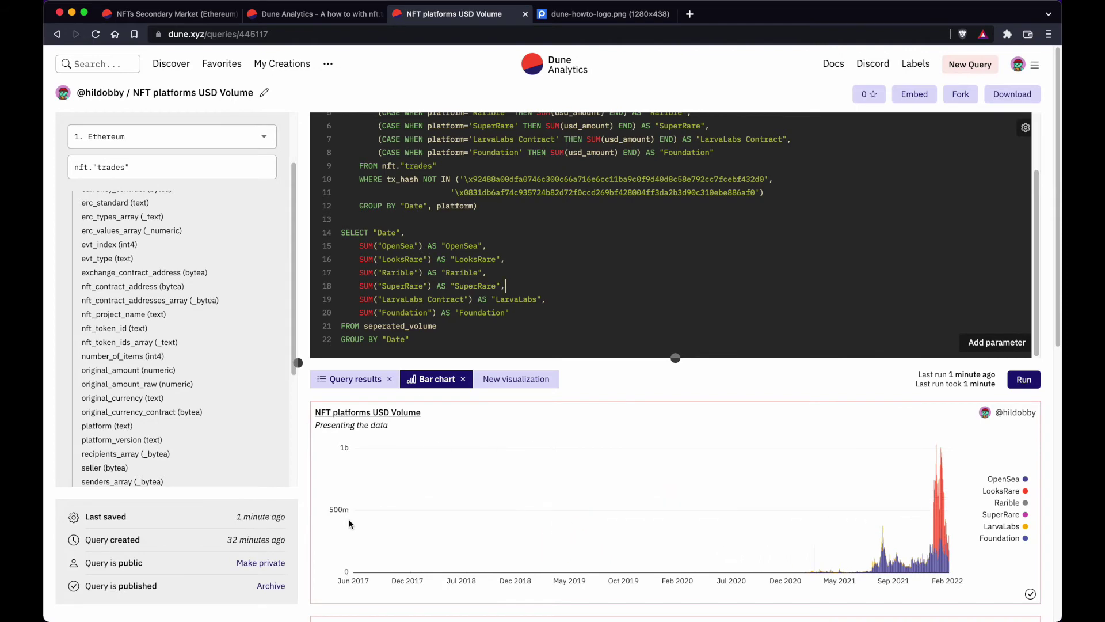
Try the logarithmic scale on the chart's X axis and Y axis, turning each off again
scroll(661, 526, down, 3)
scroll(660, 526, down, 2)
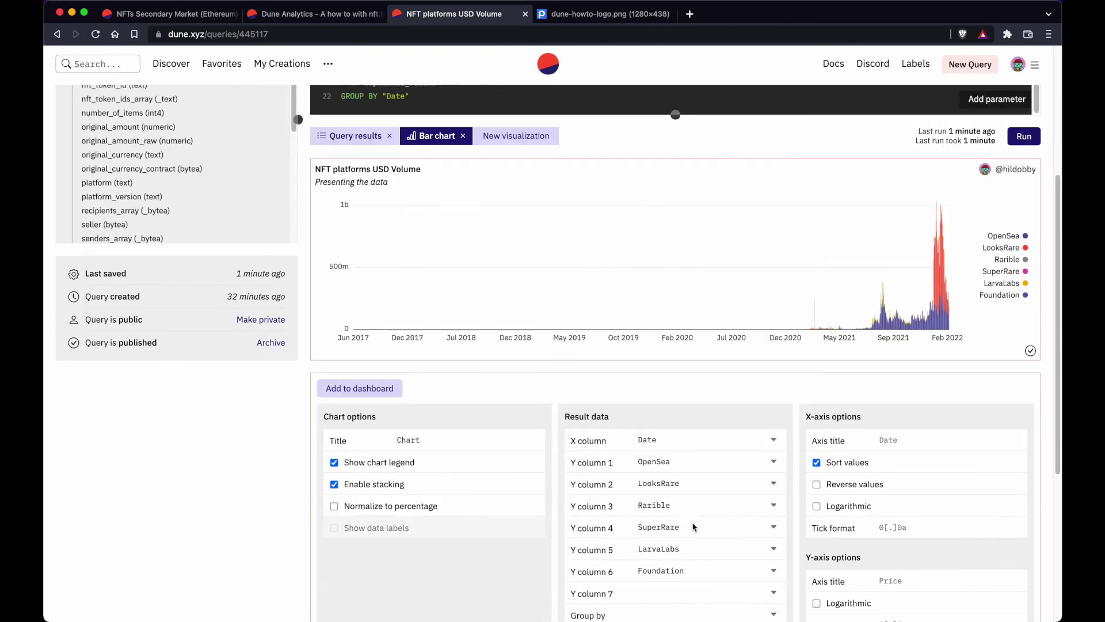
click(818, 507)
click(817, 506)
scroll(805, 527, down, 2)
click(827, 525)
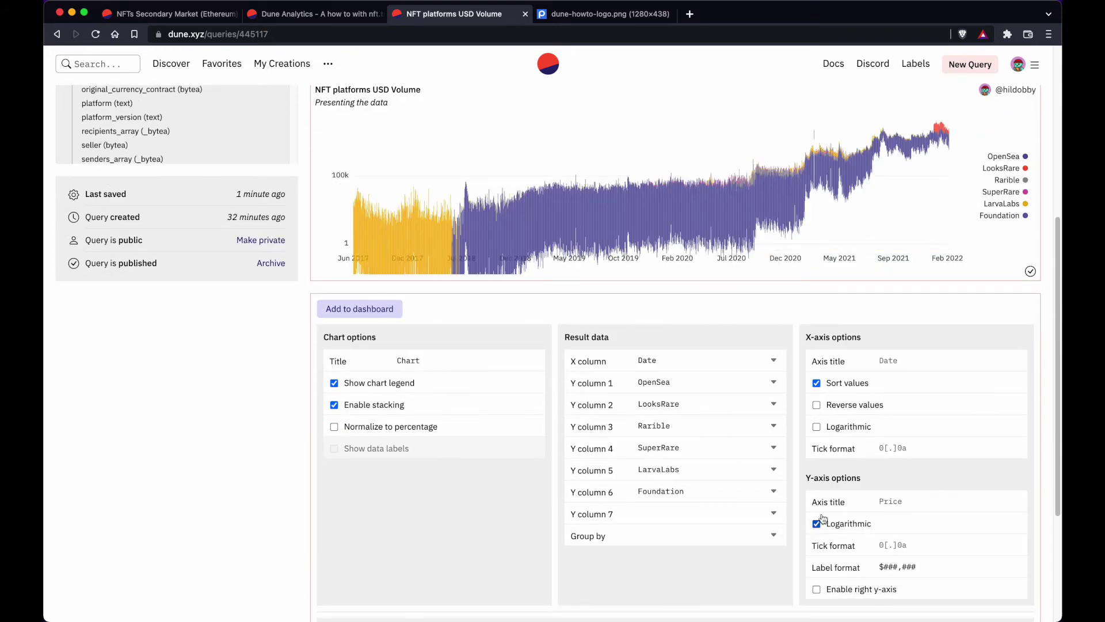
scroll(828, 526, up, 2)
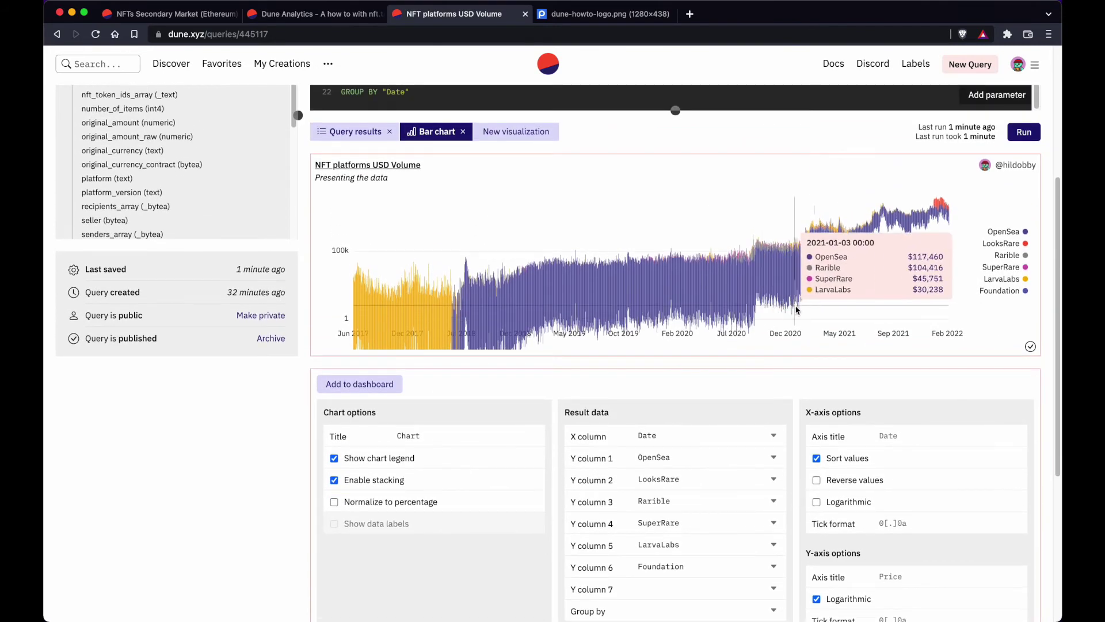
scroll(840, 504, down, 2)
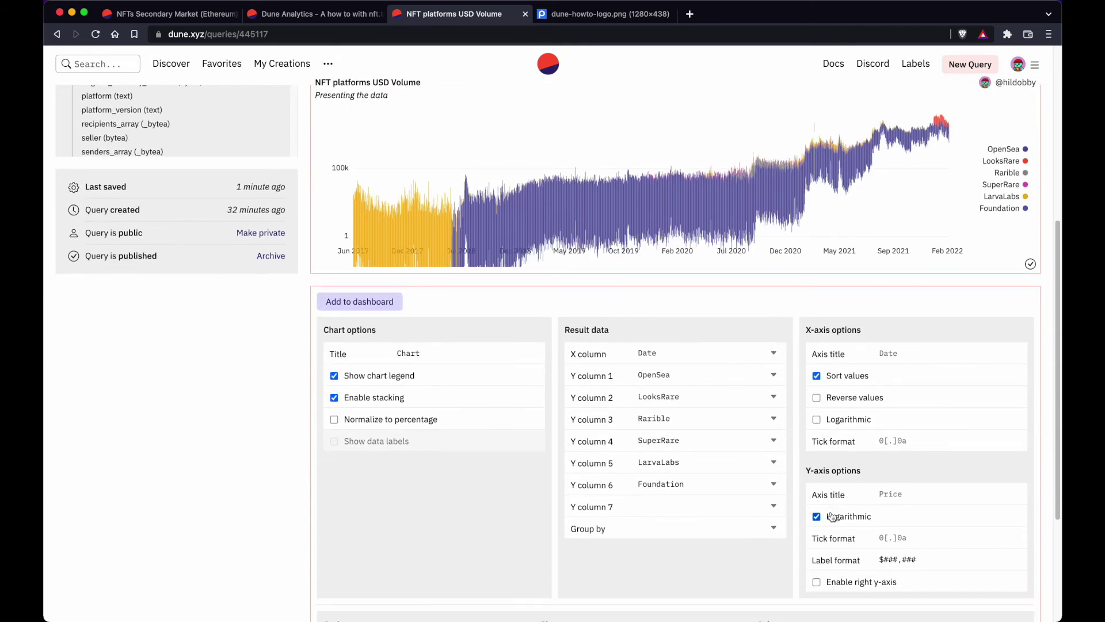
click(832, 516)
Resize the split between the query editor and the chart so both have enough room
scroll(777, 403, up, 4)
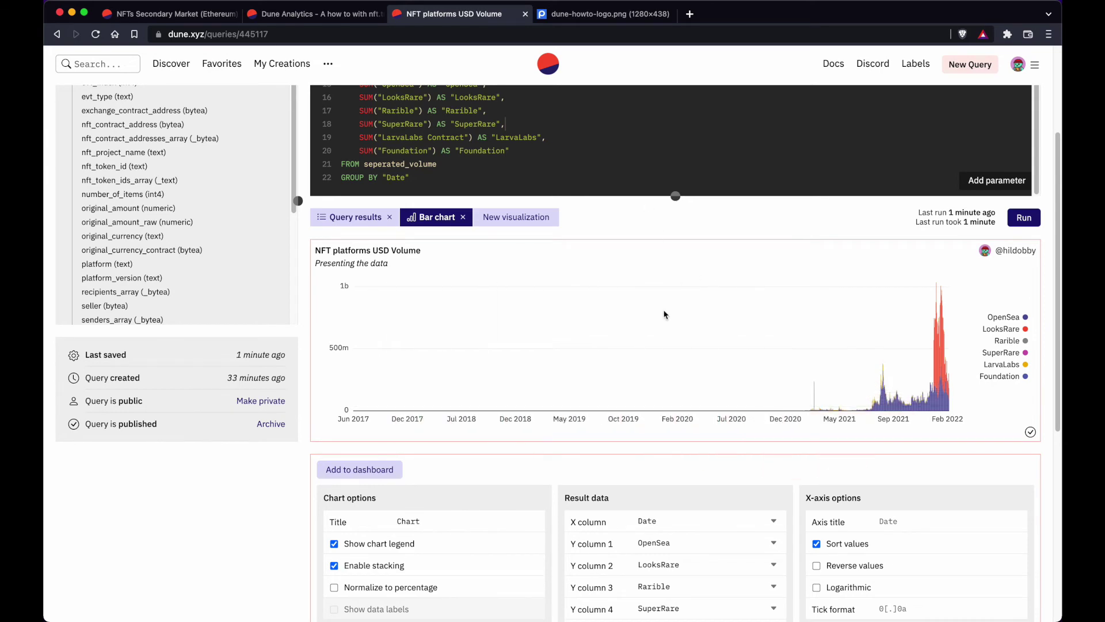
scroll(631, 418, up, 2)
drag(675, 299, 669, 239)
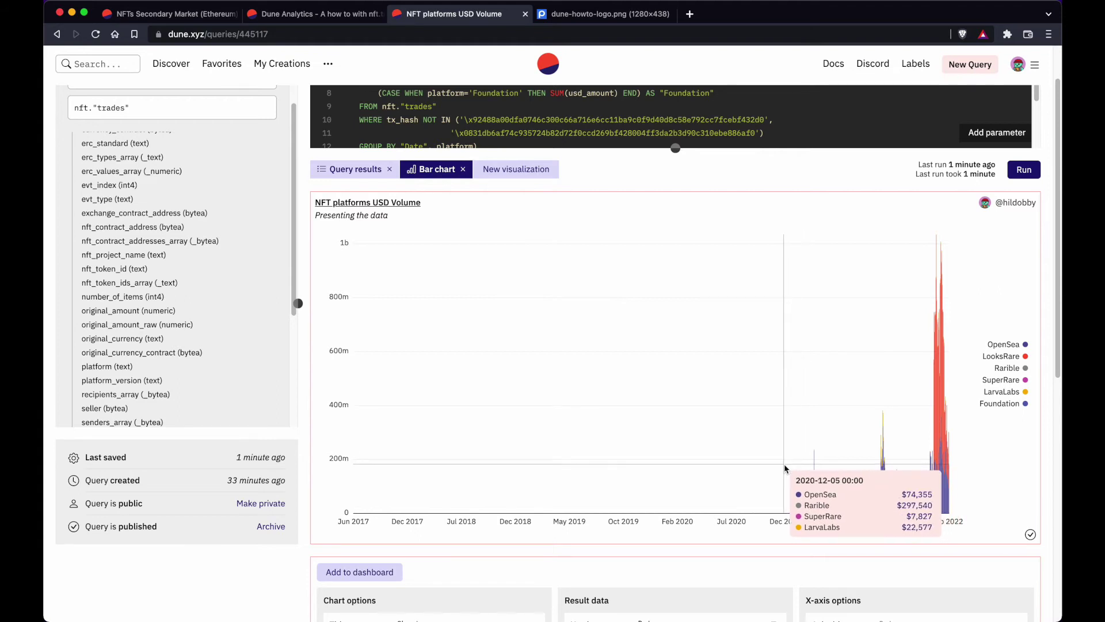
drag(674, 150, 675, 405)
scroll(676, 405, up, 1)
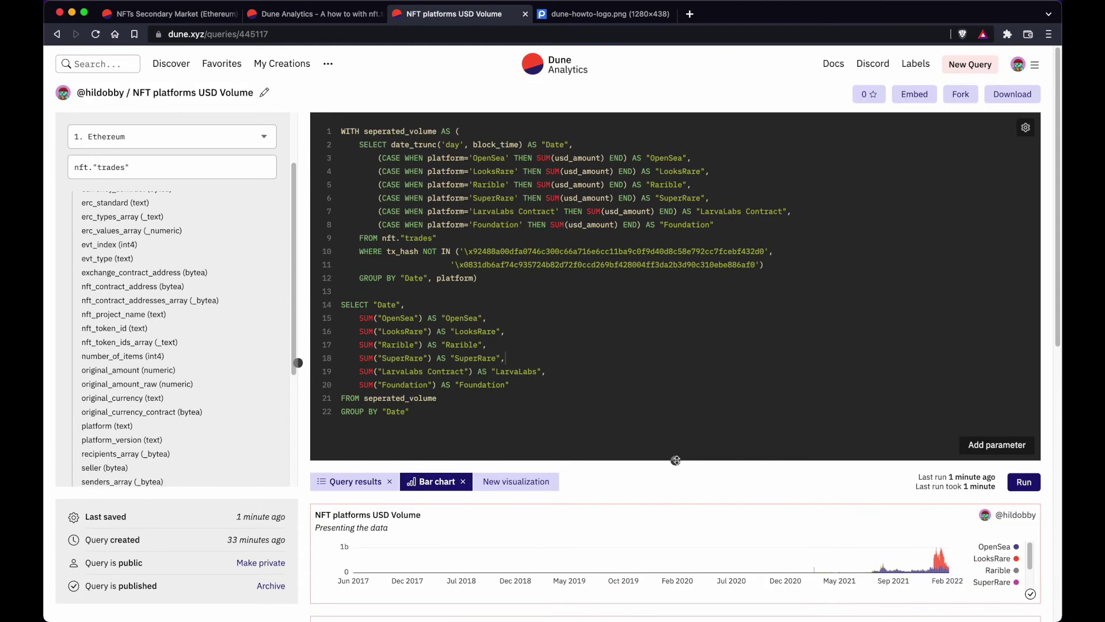
drag(676, 405, 675, 374)
scroll(636, 320, down, 1)
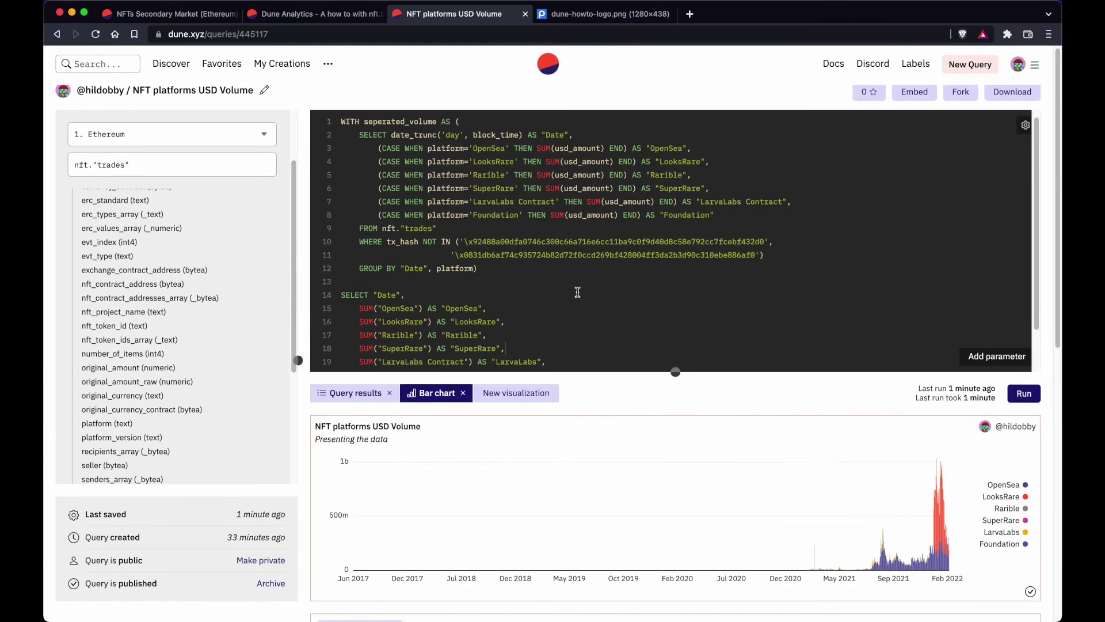
Insert a new WHERE line below FROM nft."trades" and make the existing tx_hash condition start with AND
click(526, 228)
key(Return)
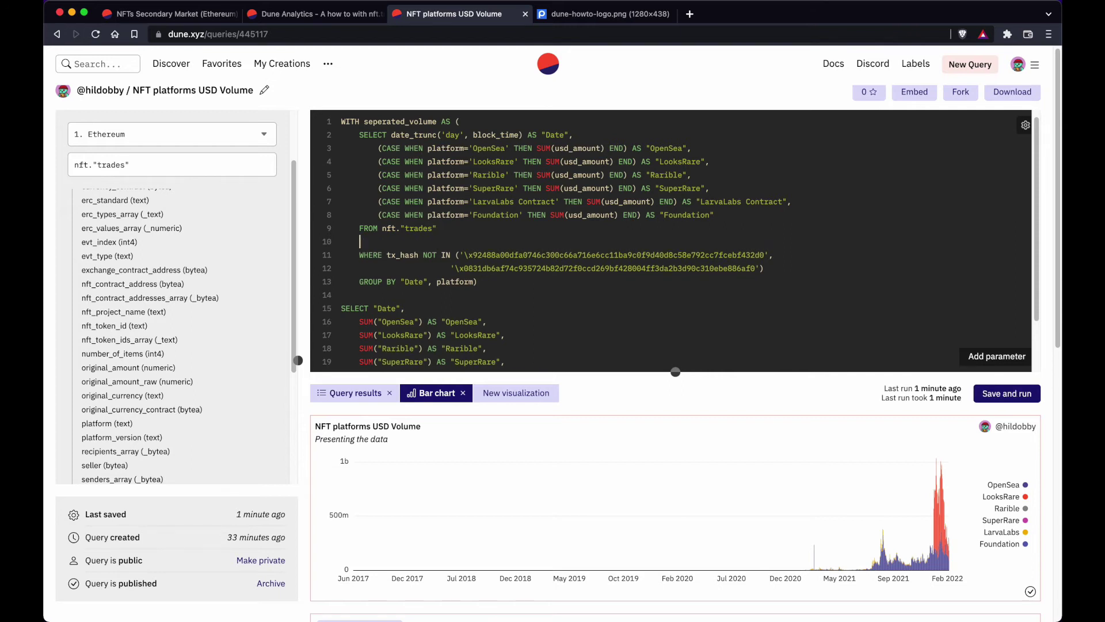
key(Down)
key(shift+Right)
key(shift+Right)
key(shift+Right)
key(shift+Right)
key(shift+Right)
text(AND)
text(WH)
text(ERE)
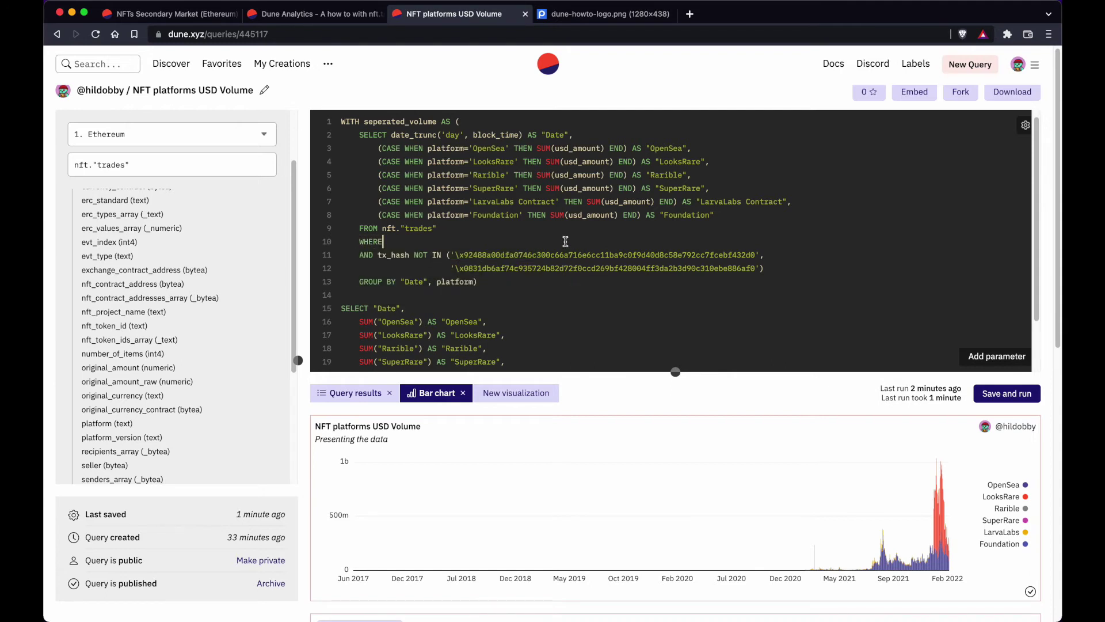
Begin the new WHERE condition as block_time > (date_trunc), using the suggested completions
text( block)
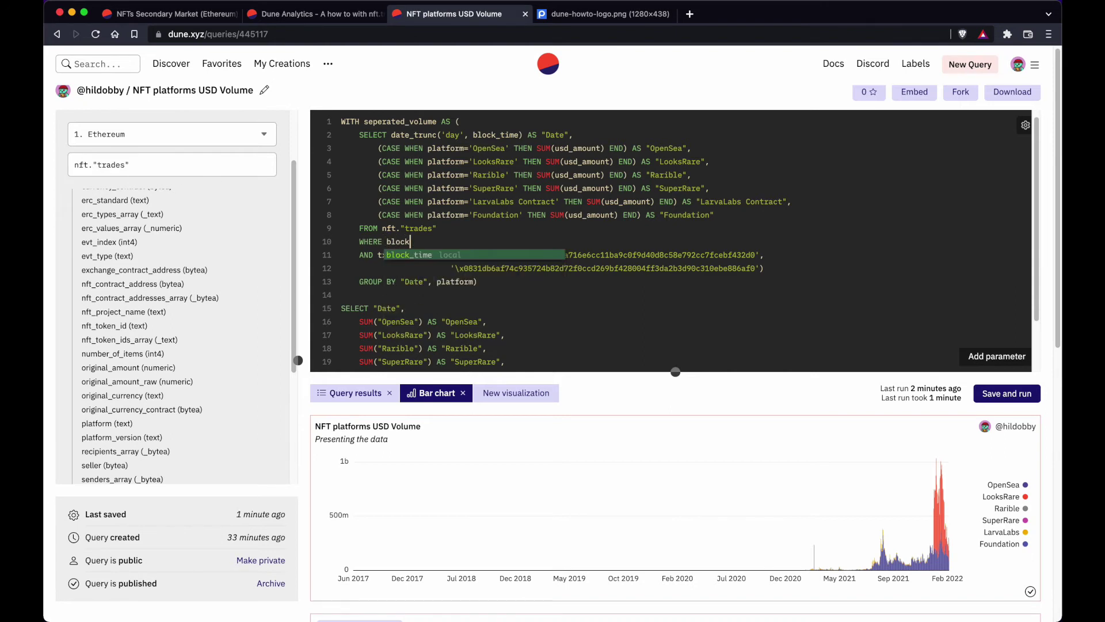
key(Tab)
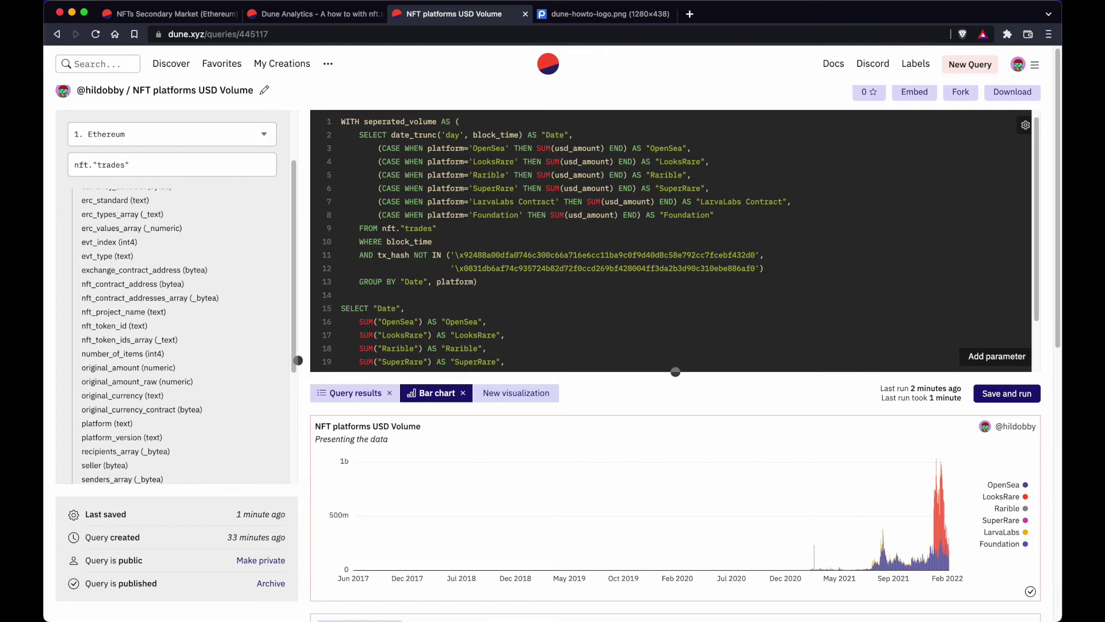
text(> ()
key(Left)
text(date)
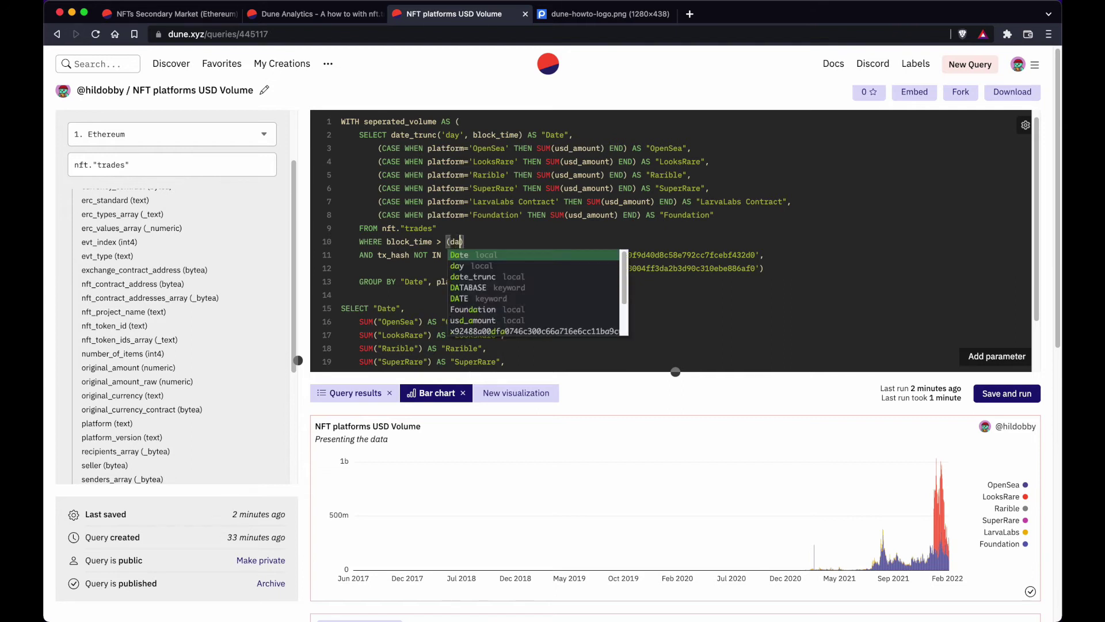
key(Down)
key(Return)
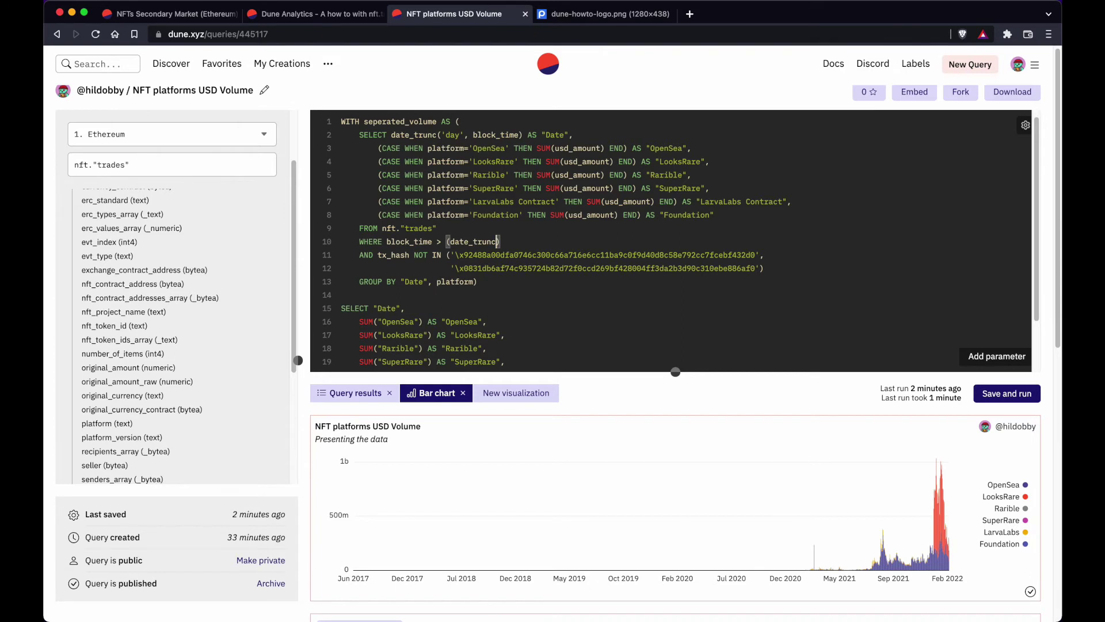
Complete the condition as block_time > (date_trunc('day', NOW()) - interval '1 year'), and save and run the query
text(()
click(500, 241)
text('day', NOW()
text())
text(- interval ')
key(Left)
text(1 year)
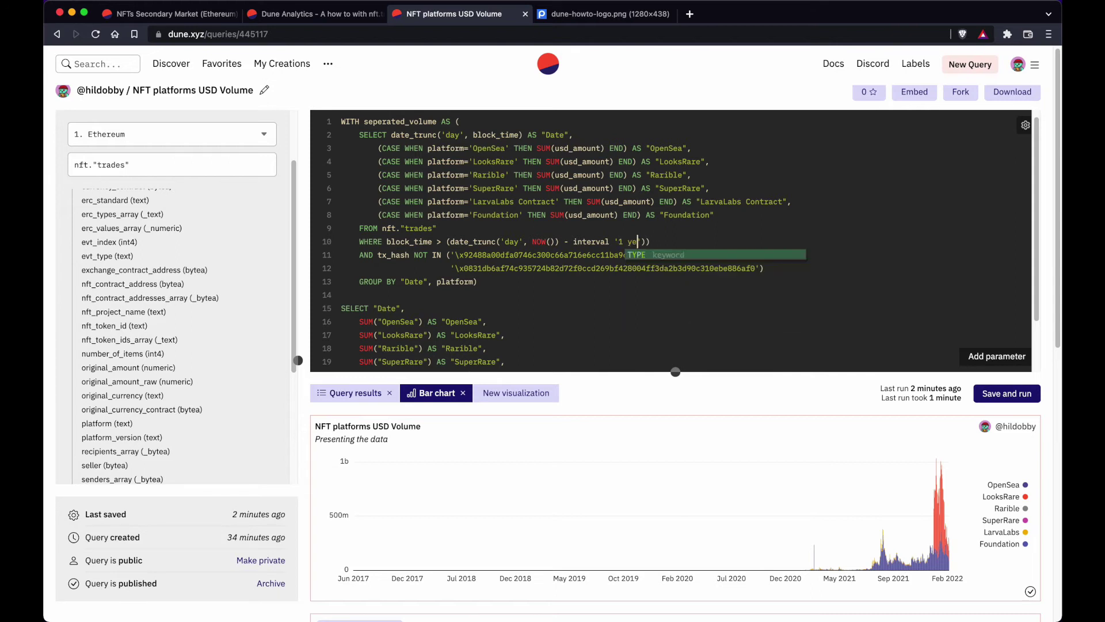
key(End)
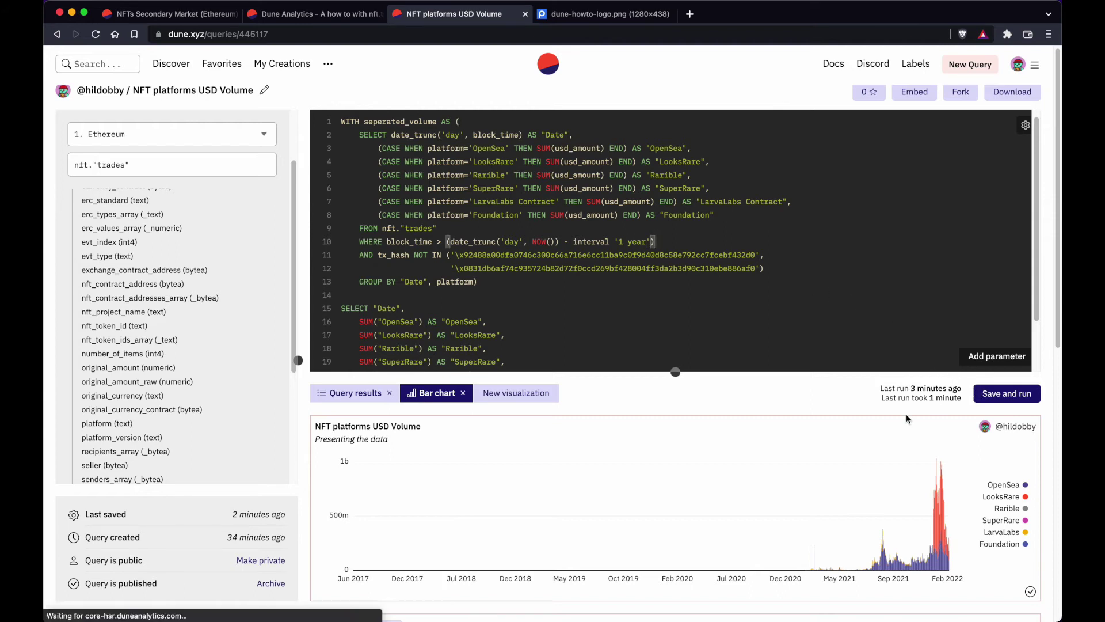
click(981, 395)
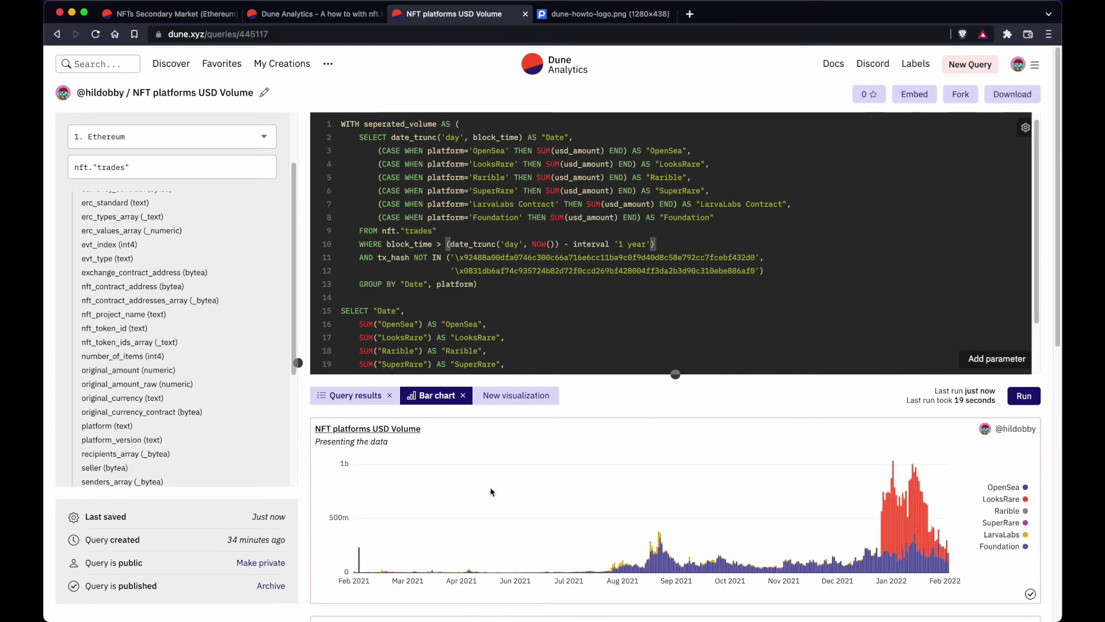
mouse_move(361, 544)
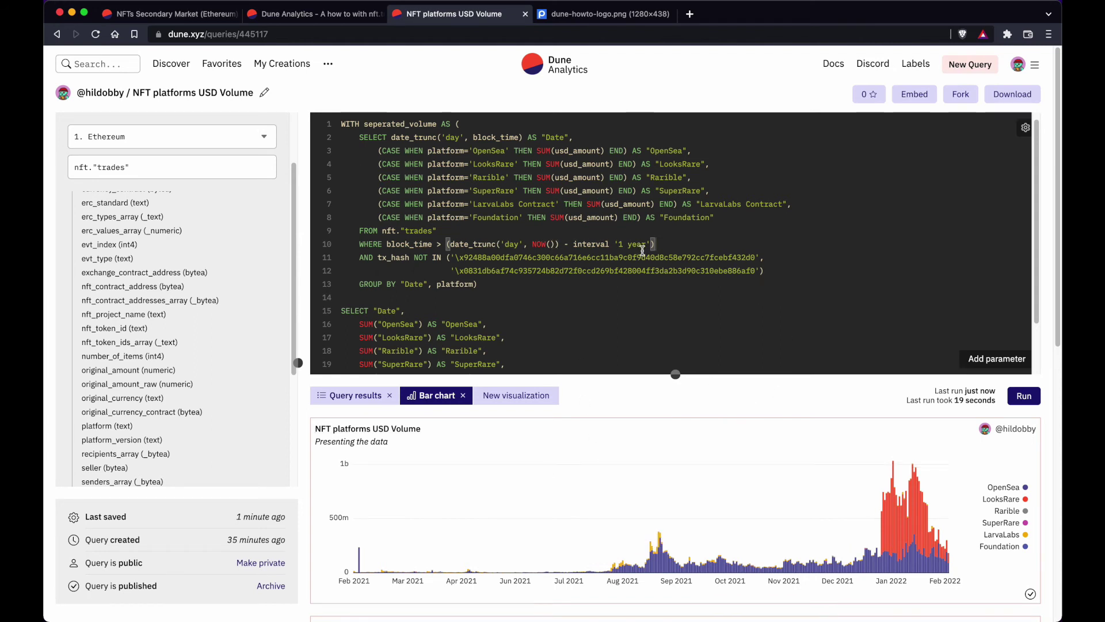
Change the interval in the block_time filter to '9 months'
drag(645, 244, 618, 245)
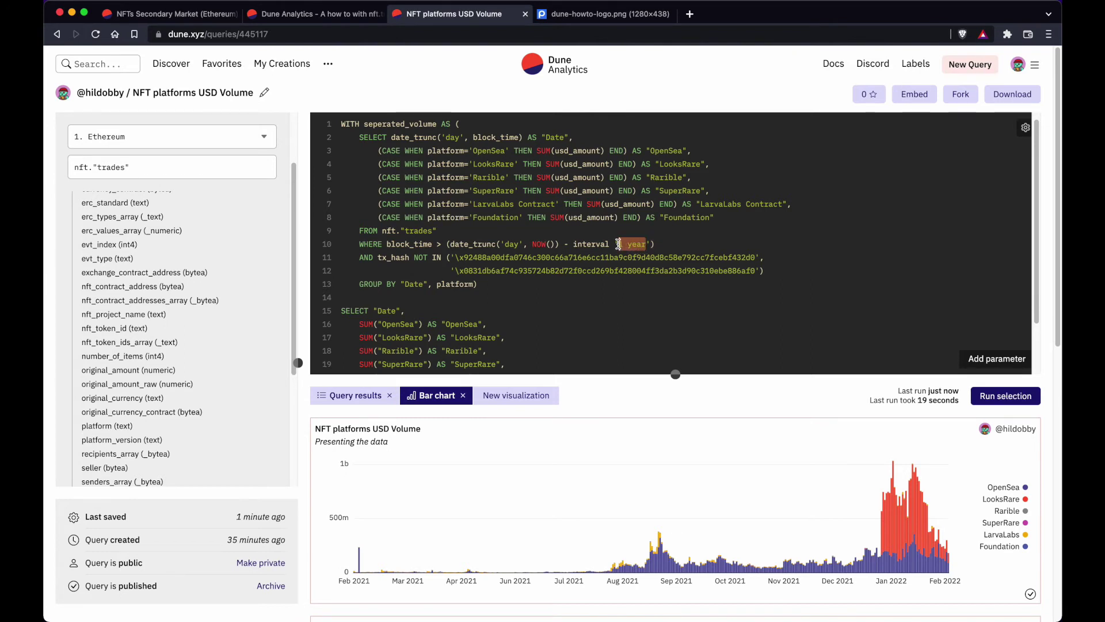
text(9 months)
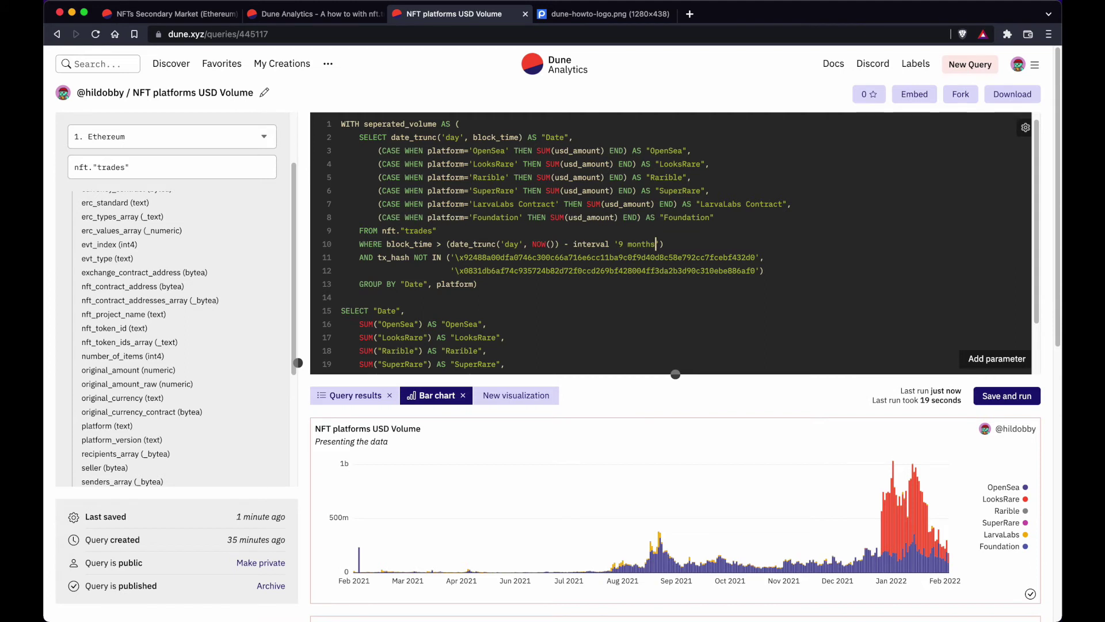
click(666, 244)
Add a new line below the block_time filter that begins a second condition with AND block_time
key(Return)
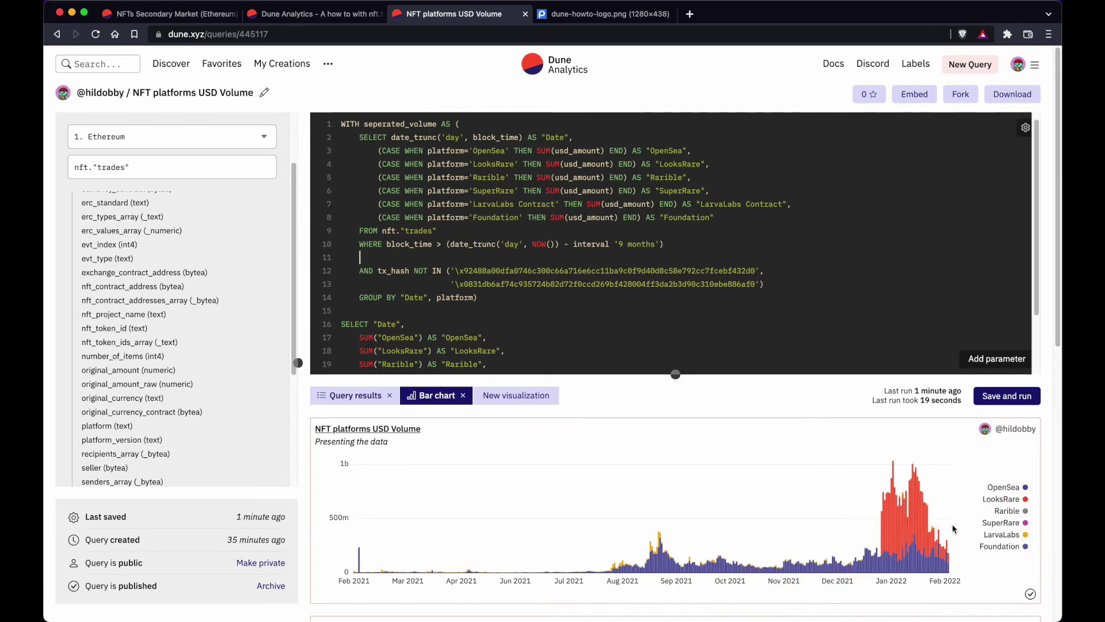
mouse_move(950, 526)
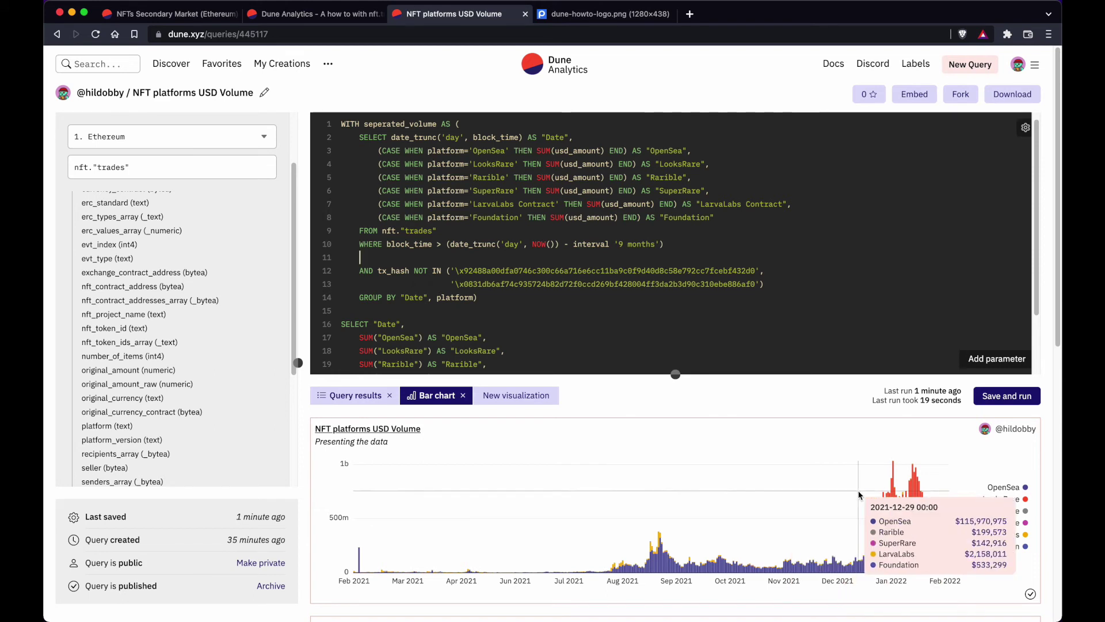
text(A)
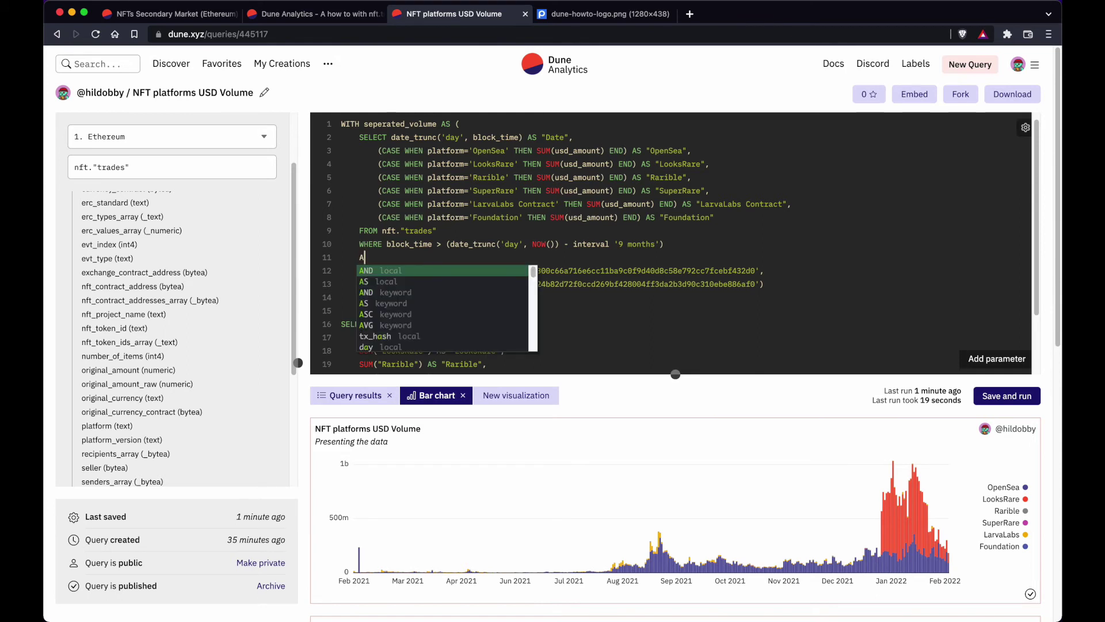
text(ND bl)
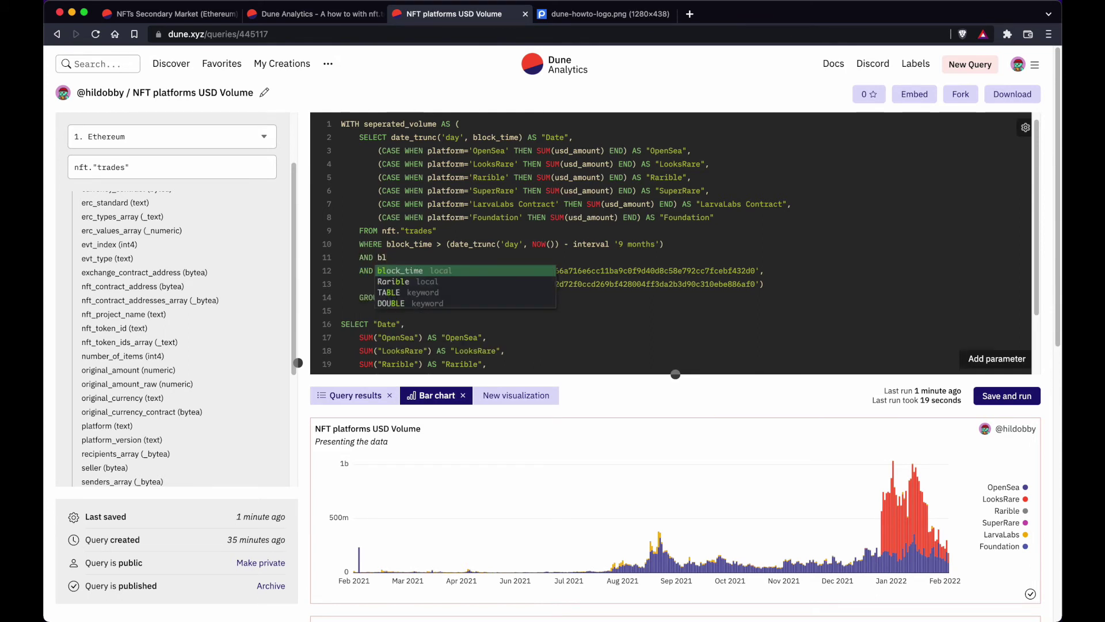
key(Tab)
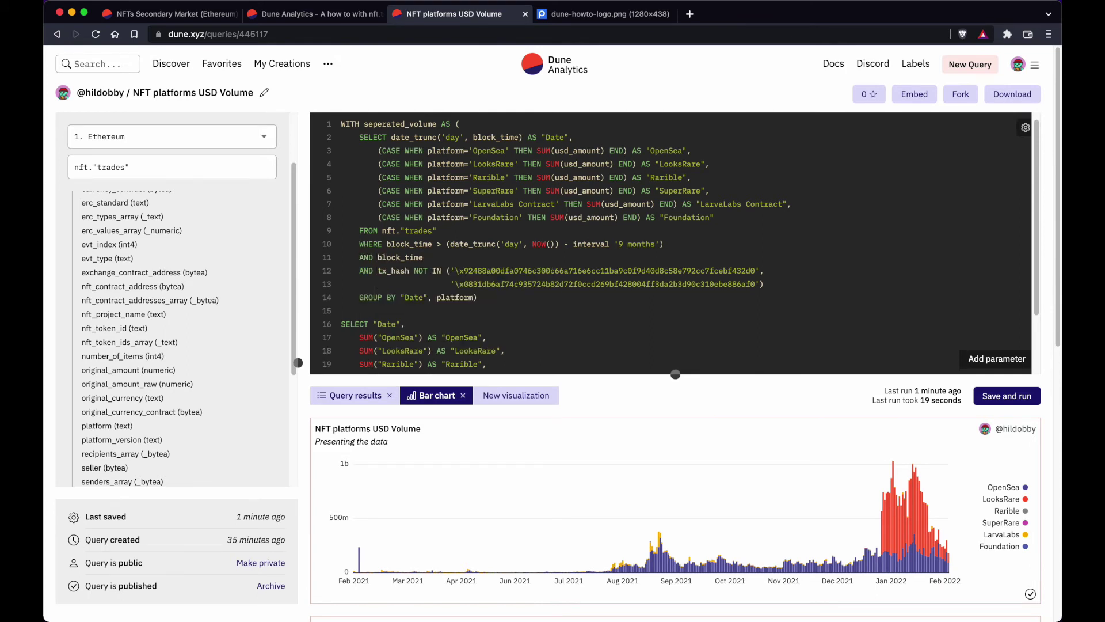
Complete the new condition as block_time < date_trunc('day', NOW()), and save and run the query
text(< dat)
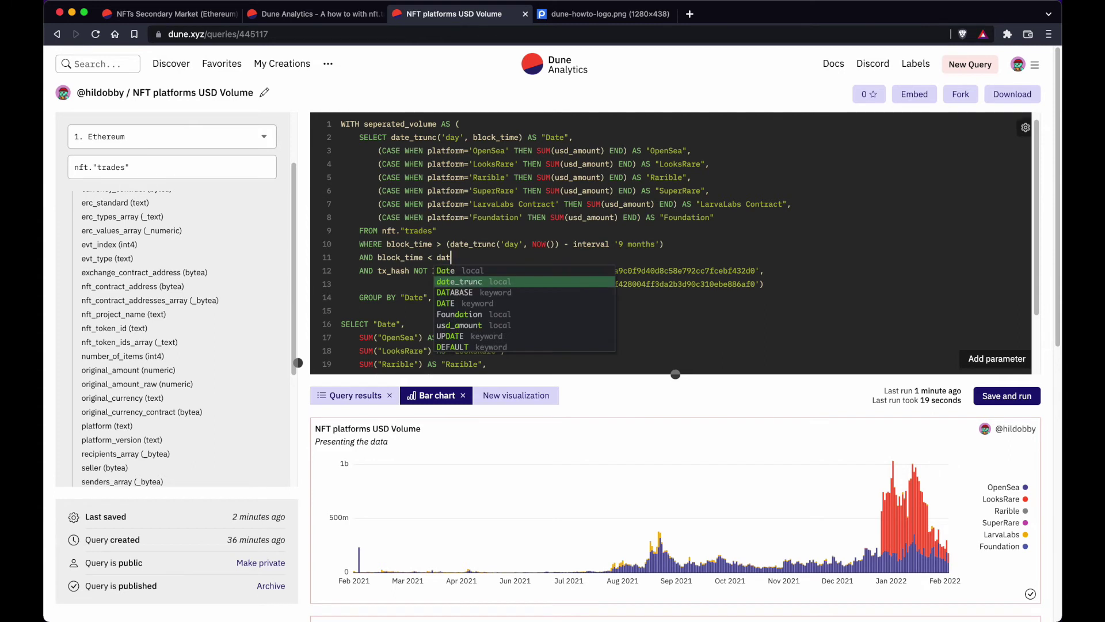
text(e_trunc())
key(Left)
text('day',)
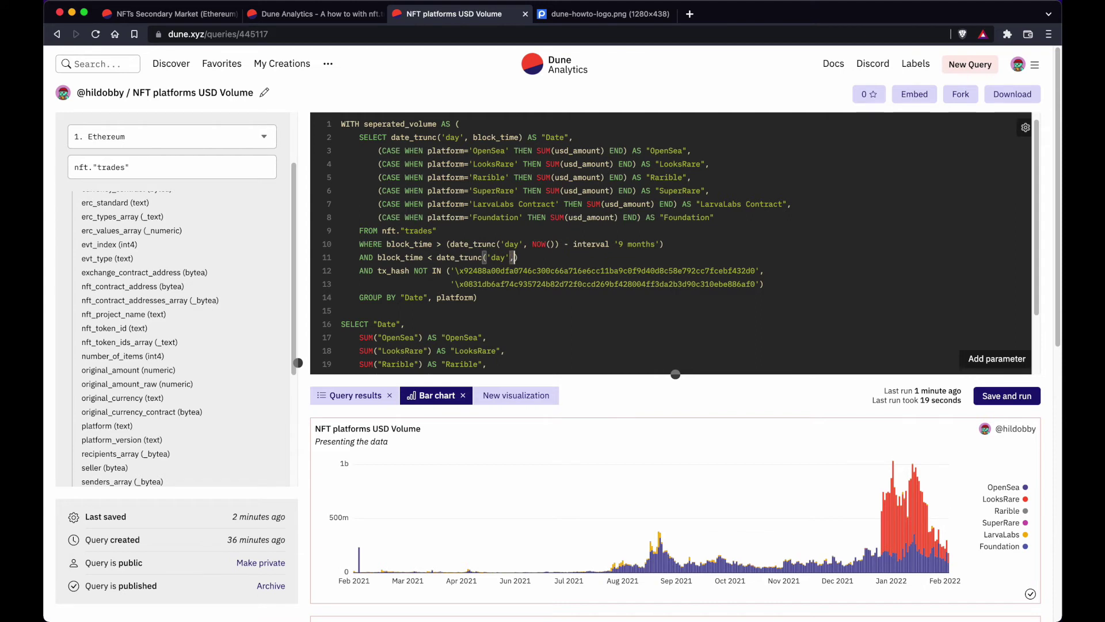
text( NONW())
click(534, 258)
key(BackSpace)
click(592, 284)
click(1024, 402)
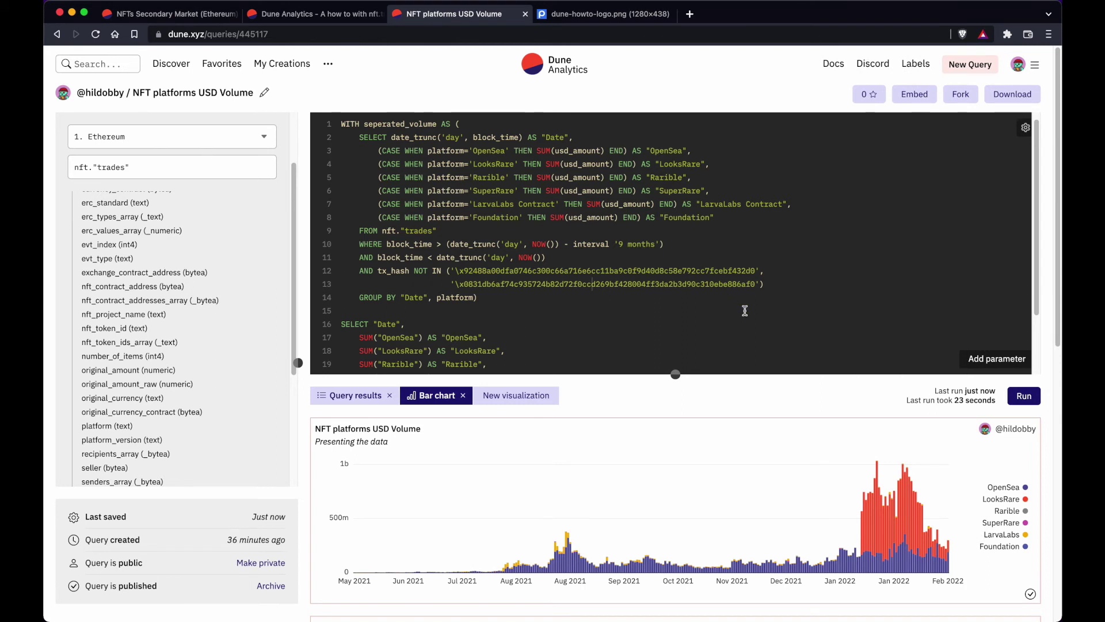
Add a new area chart visualization to the query
mouse_move(944, 514)
click(499, 402)
click(437, 457)
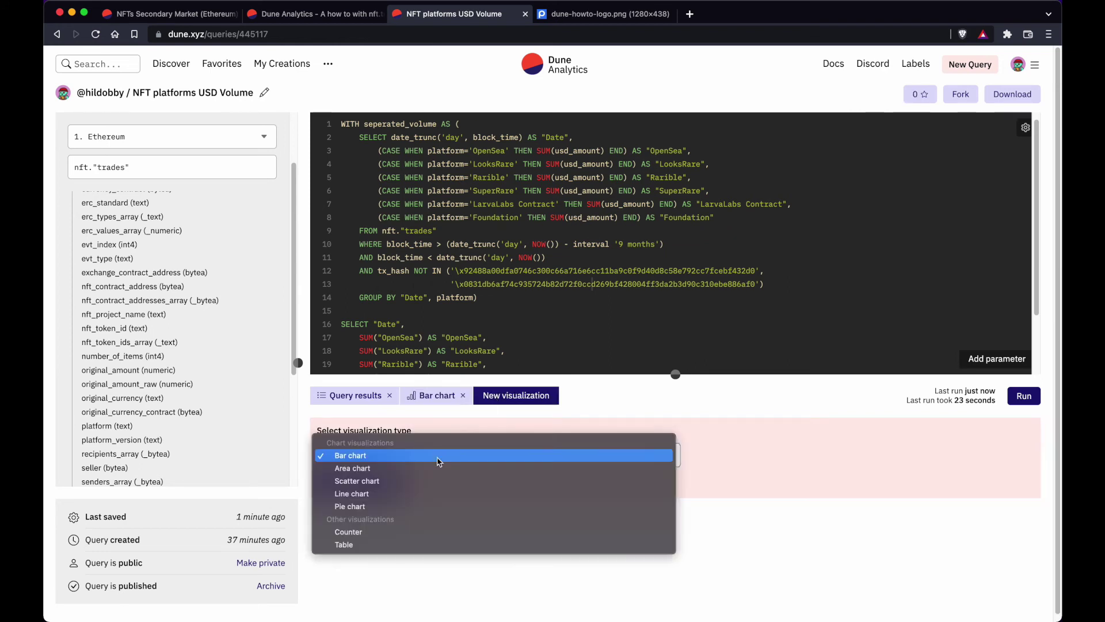
click(376, 530)
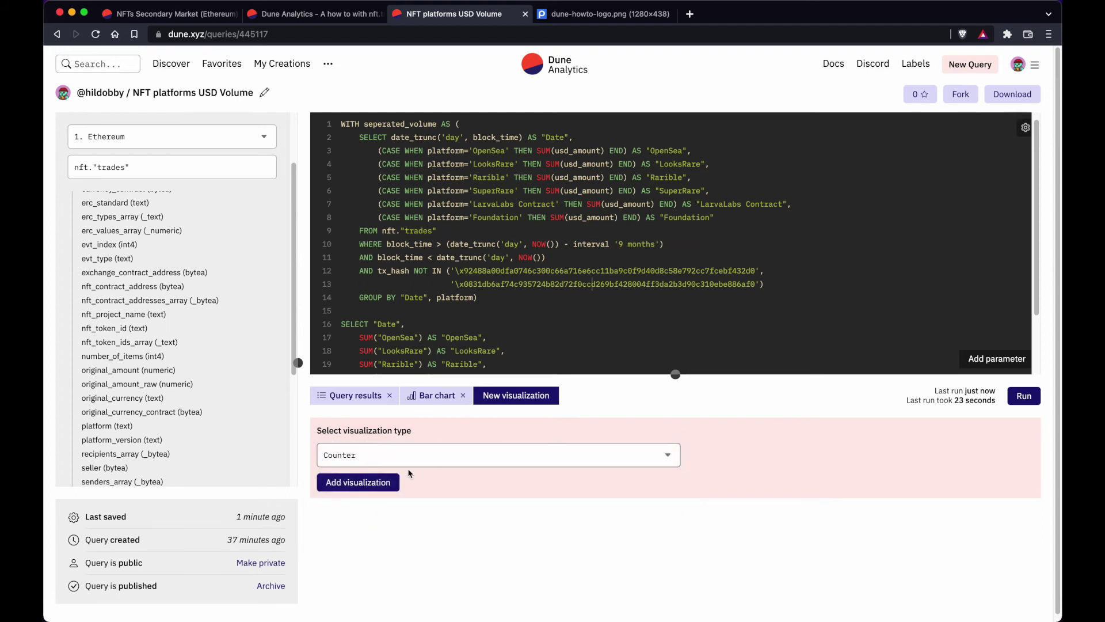
click(374, 455)
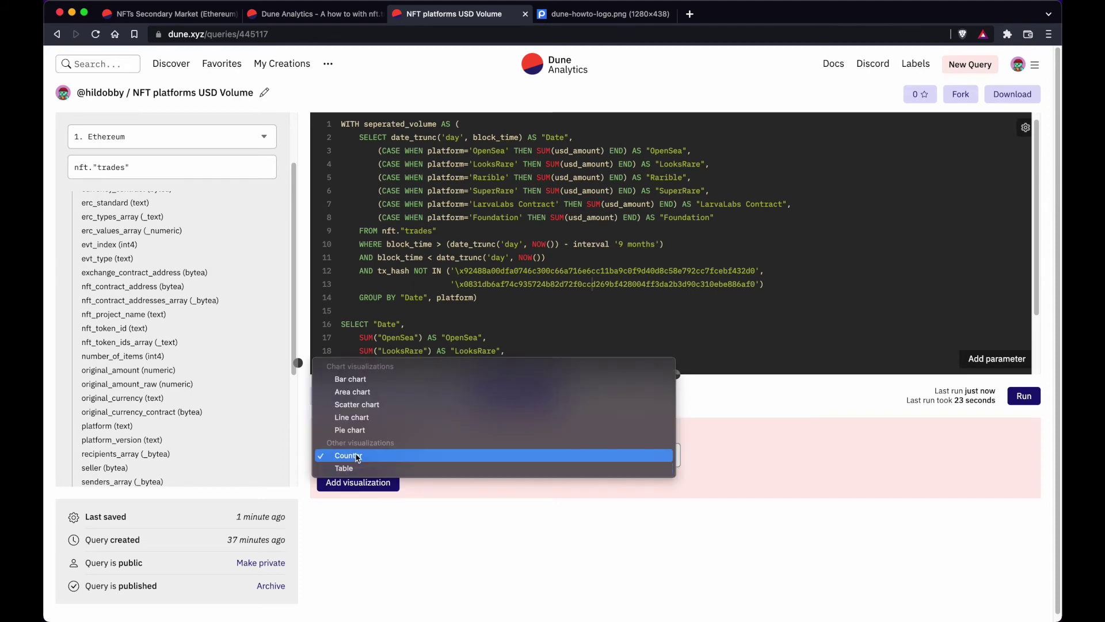
click(374, 394)
click(358, 482)
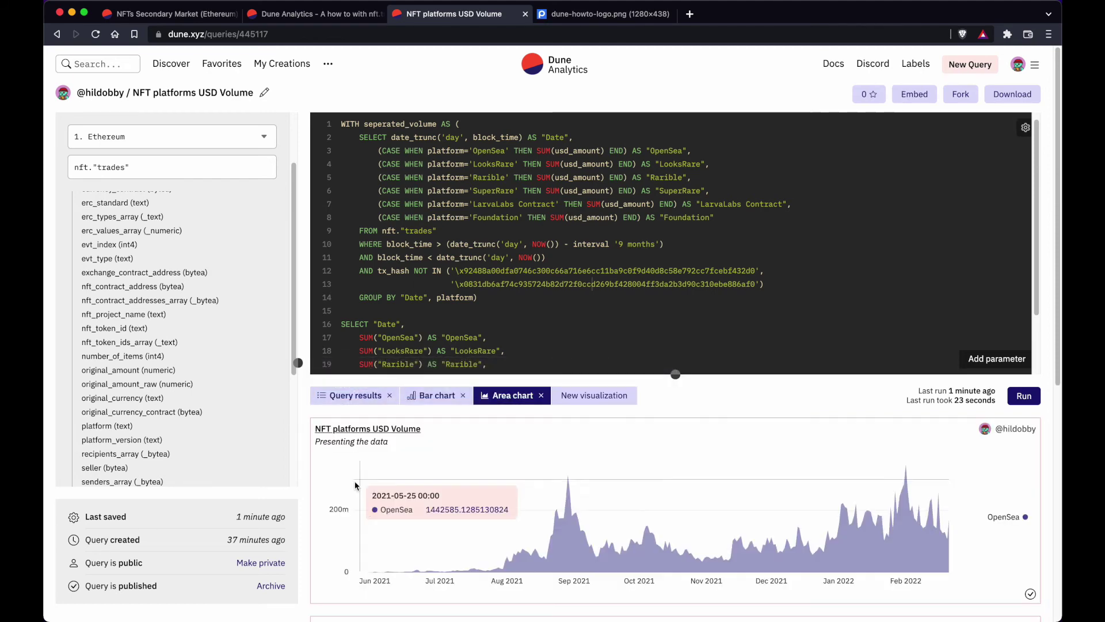
Set the area chart's Y column 2 to LooksRare and enable stacking
scroll(615, 587, down, 3)
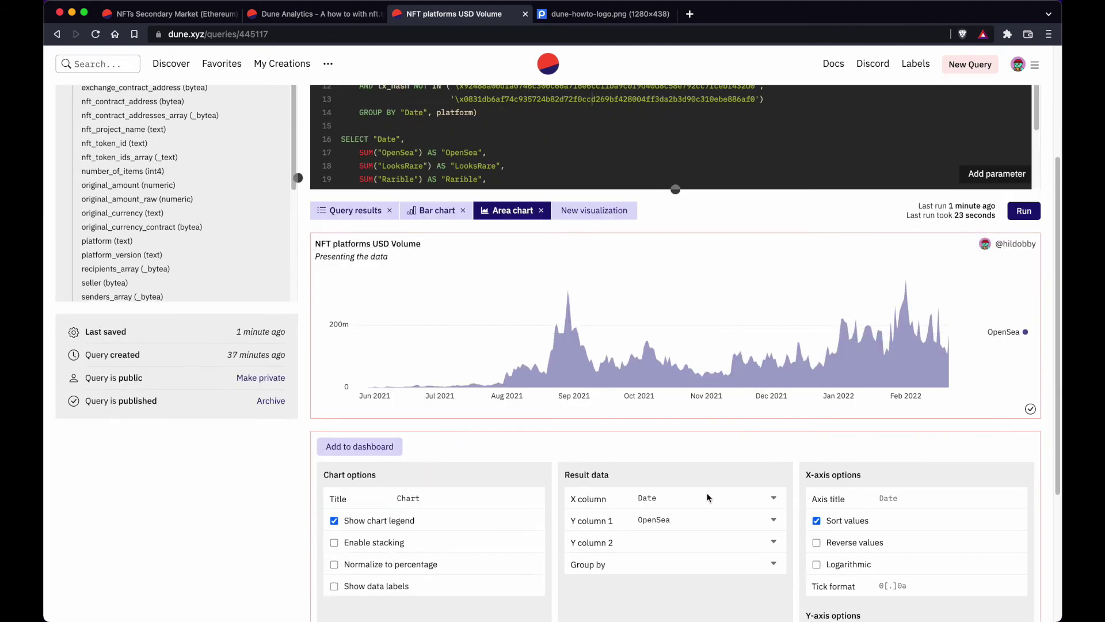
click(654, 527)
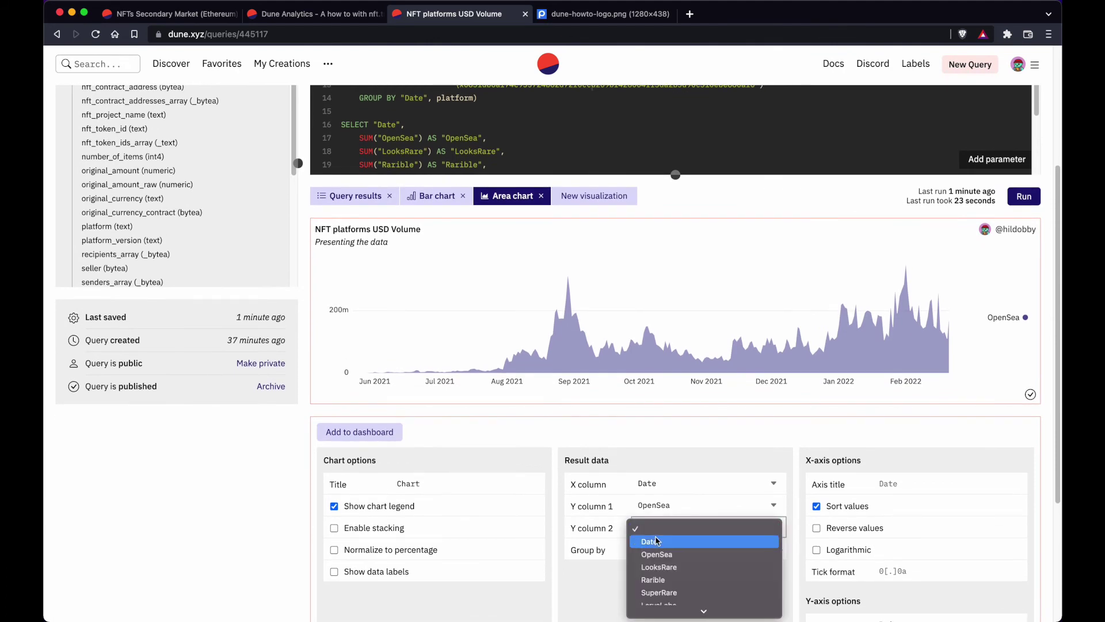
click(662, 568)
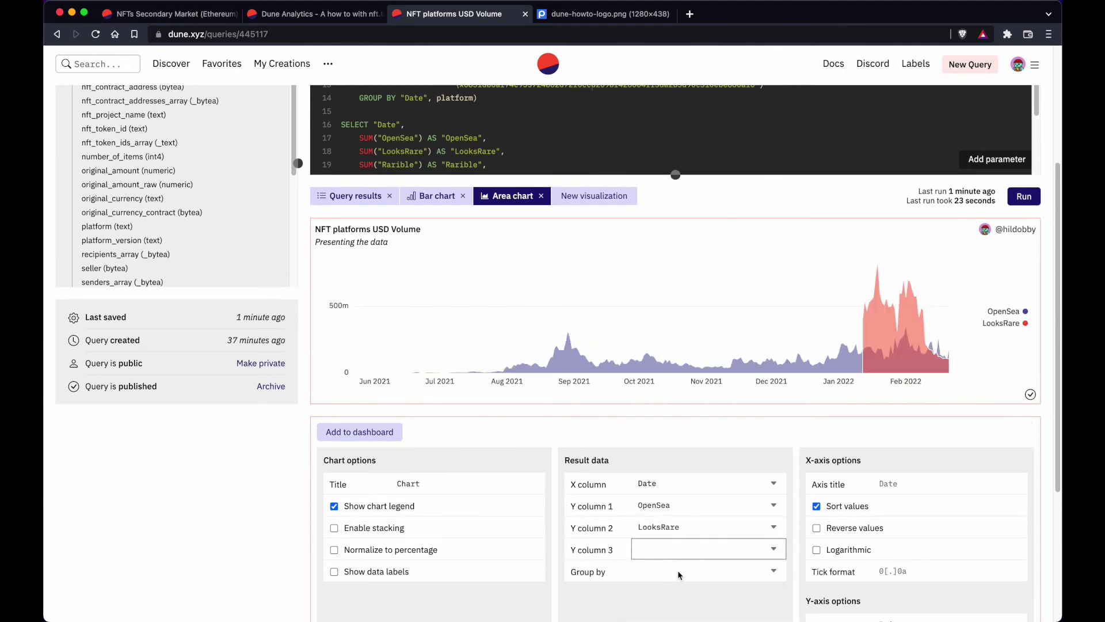
click(412, 528)
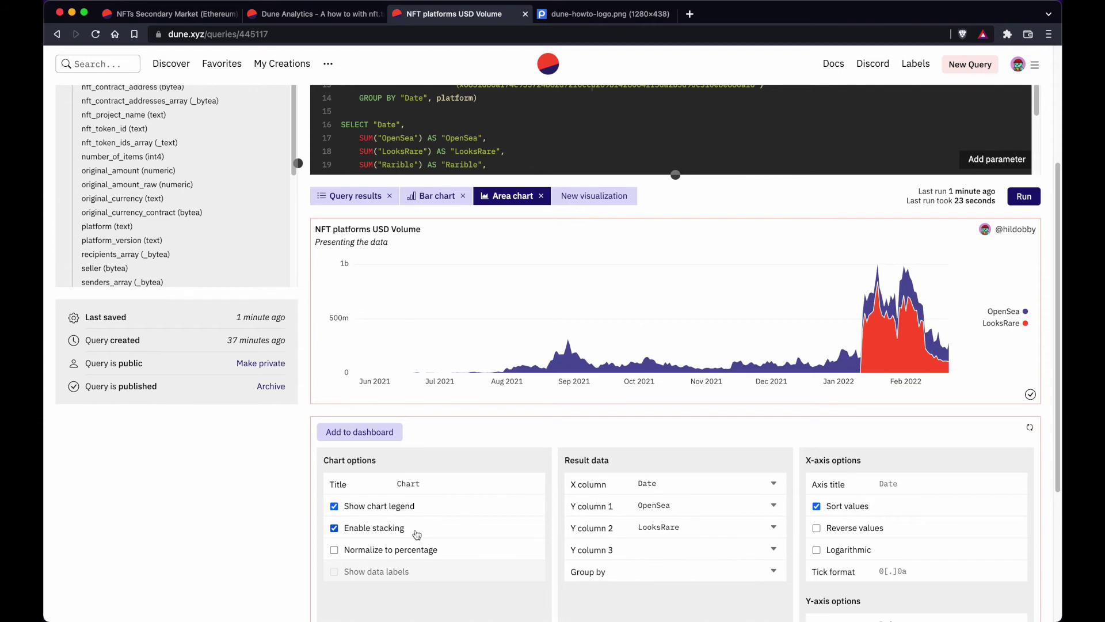
Clear both Y columns of the area chart and remove the visualization
click(693, 526)
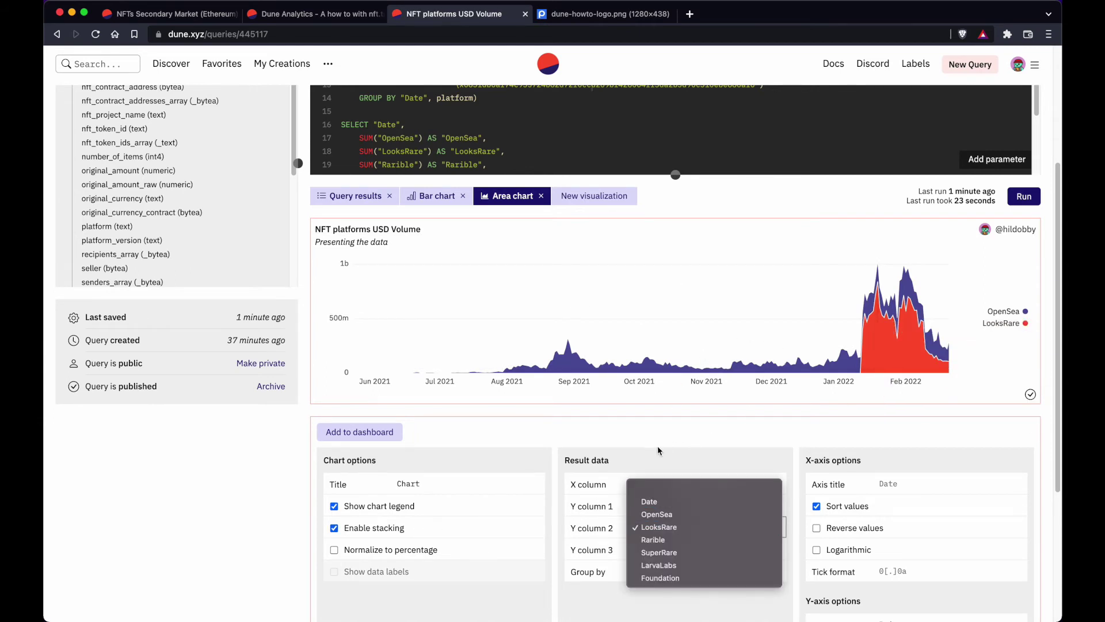
click(657, 489)
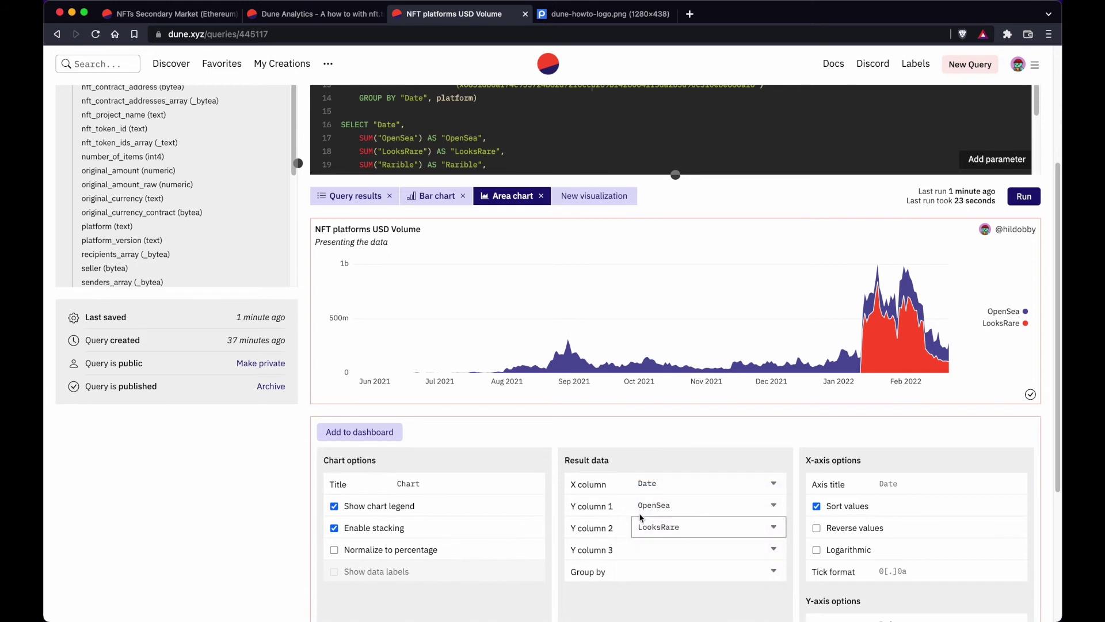
click(654, 507)
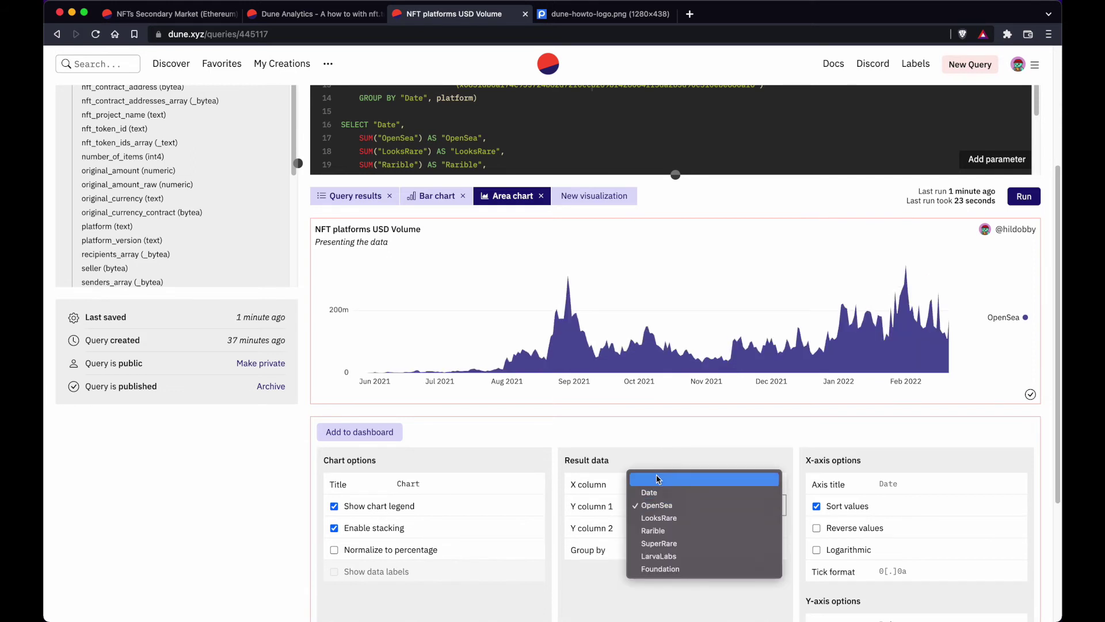
click(657, 475)
click(541, 197)
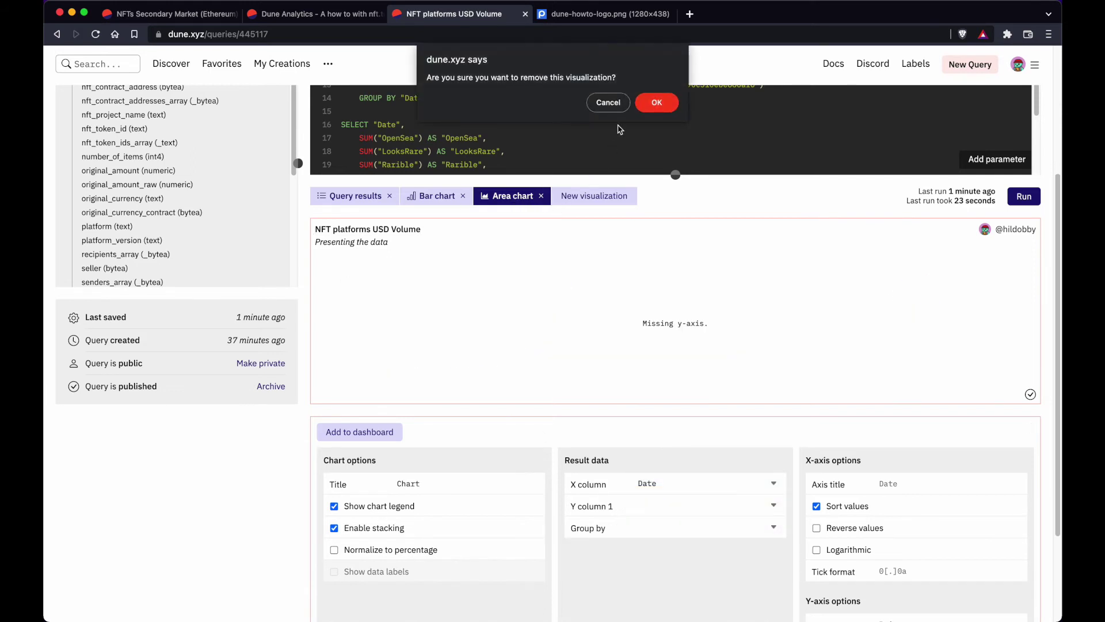
click(657, 103)
Add a line chart visualization, look over its chart and options, and remove it
click(509, 196)
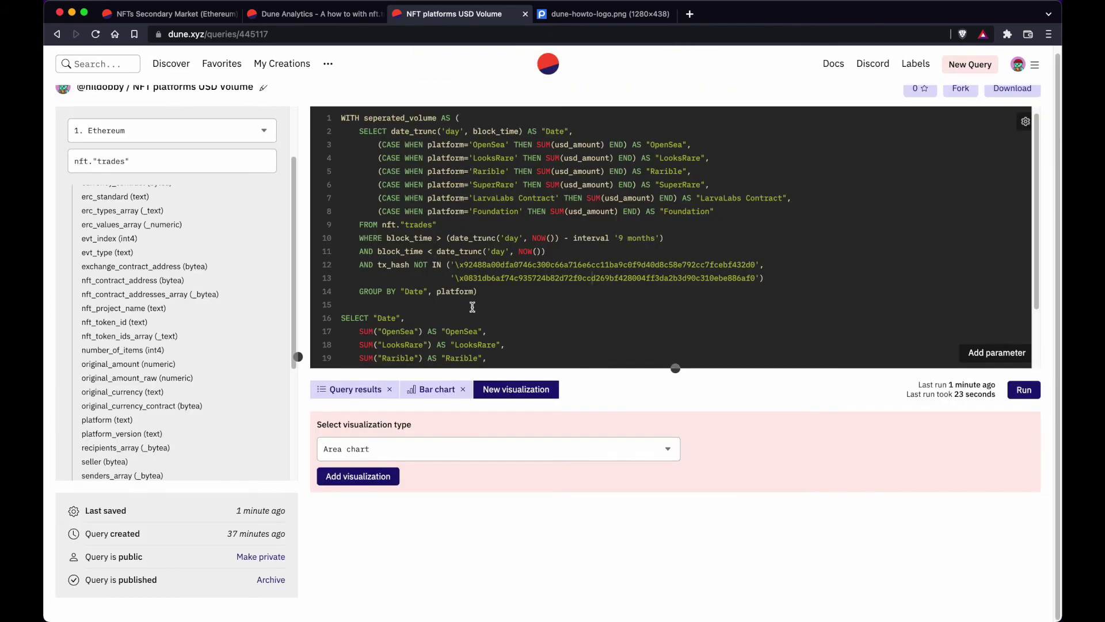
click(412, 449)
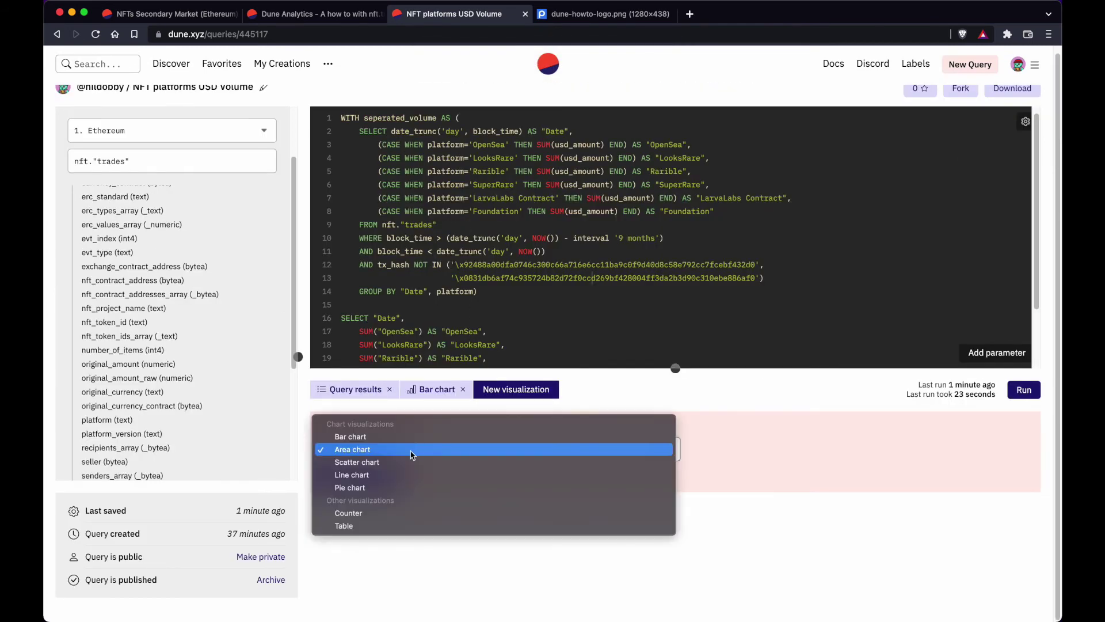
click(395, 474)
click(394, 473)
scroll(395, 471, down, 3)
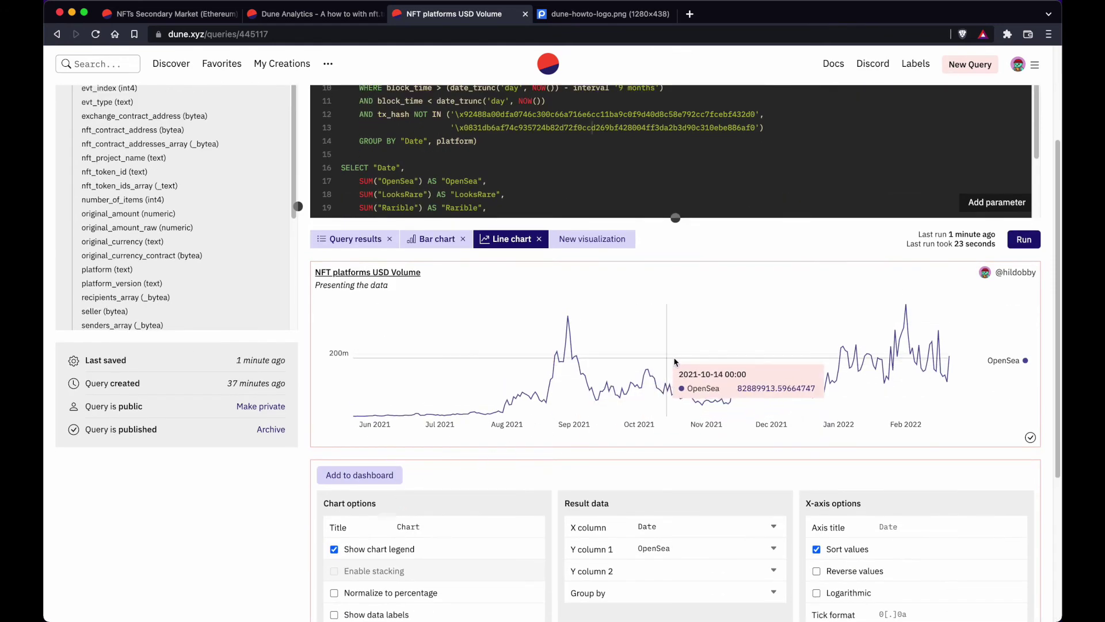
click(540, 246)
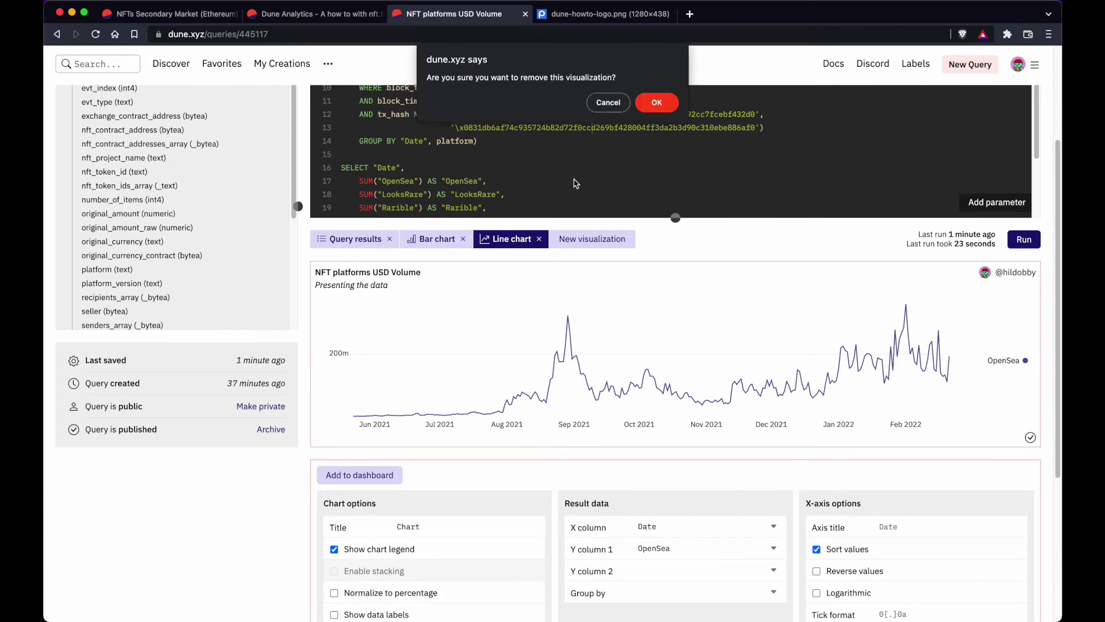
click(654, 102)
Add a pie chart visualization, look over its chart and options, and remove it
click(525, 246)
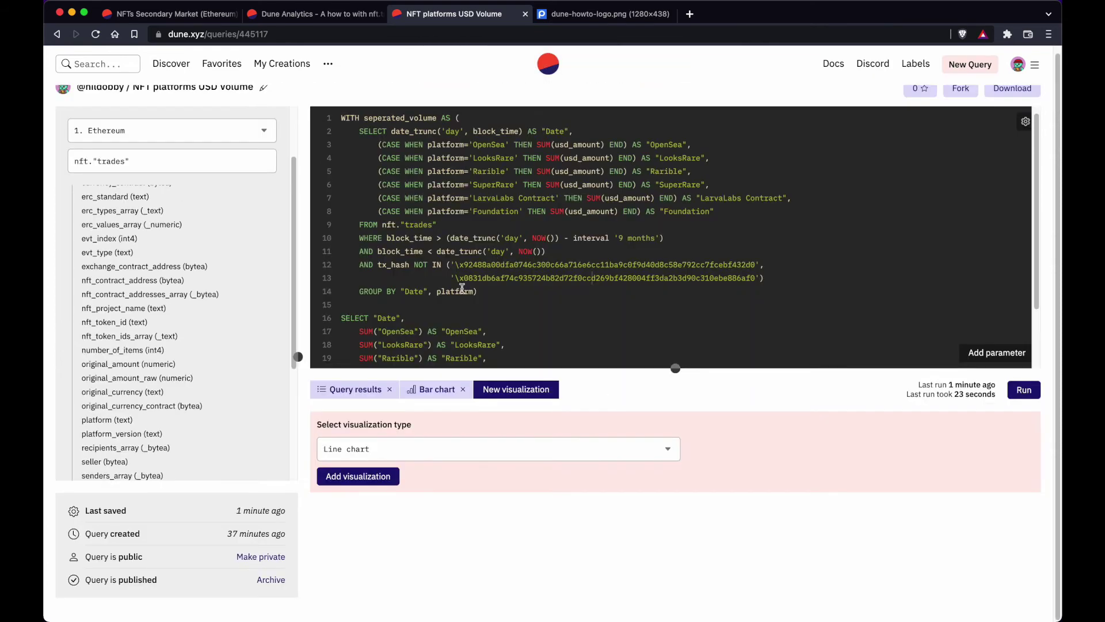
click(405, 450)
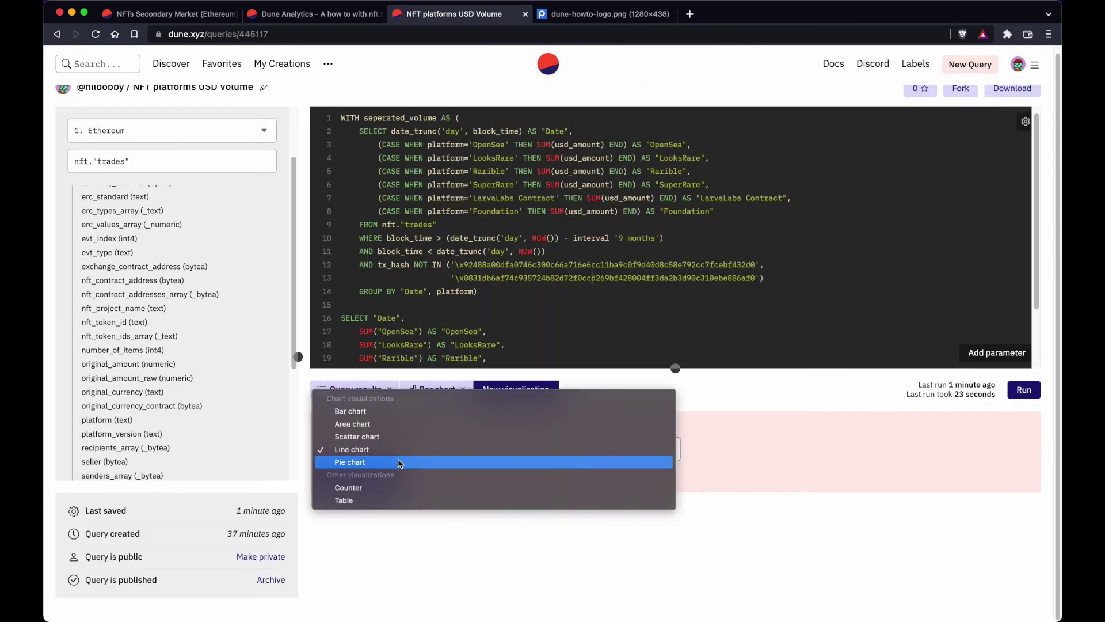
click(400, 464)
click(337, 478)
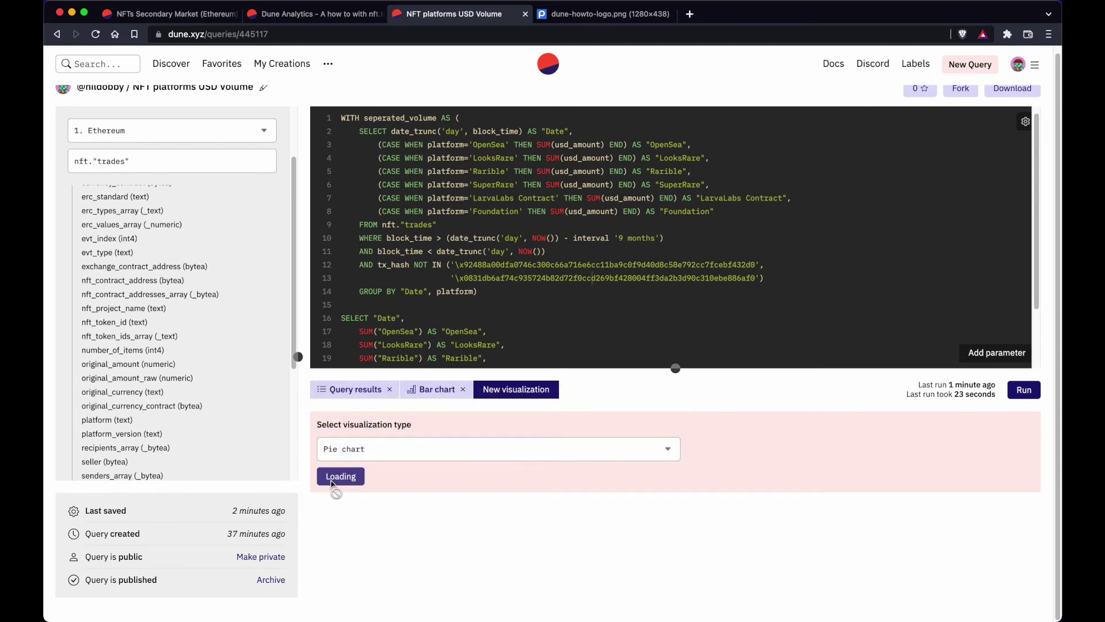
scroll(331, 485, down, 2)
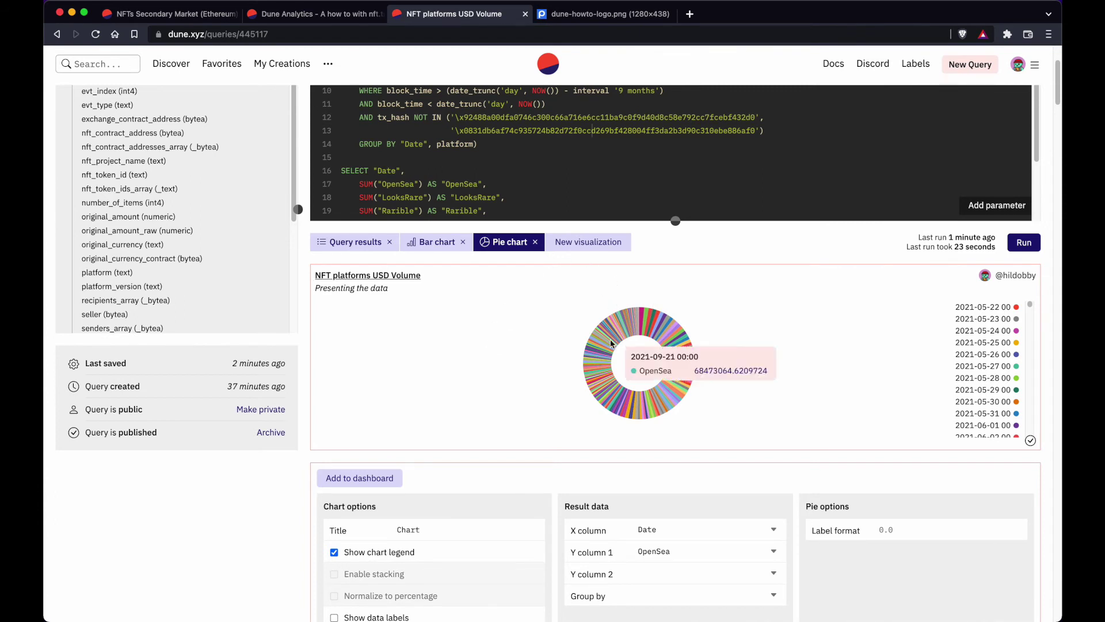
scroll(943, 363, down, 1)
scroll(944, 363, down, 2)
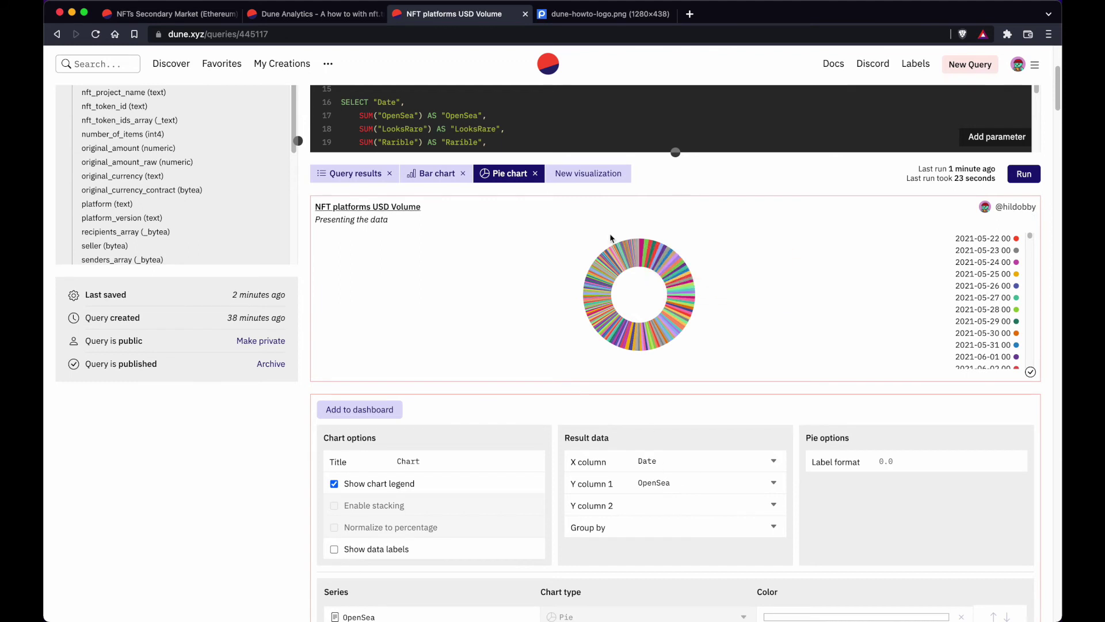
click(535, 173)
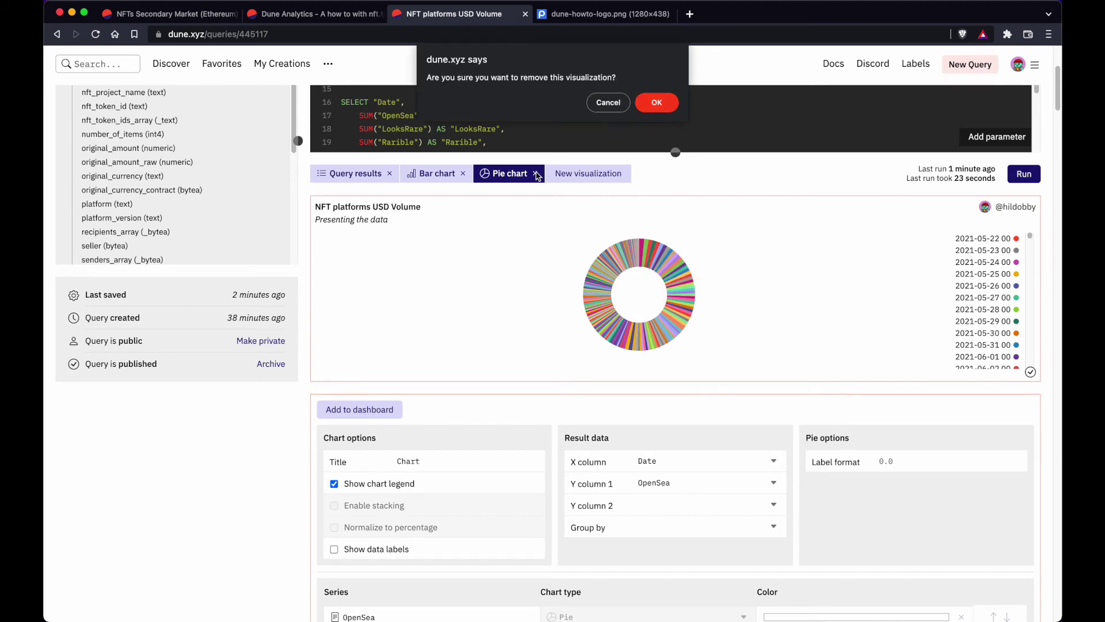
click(657, 101)
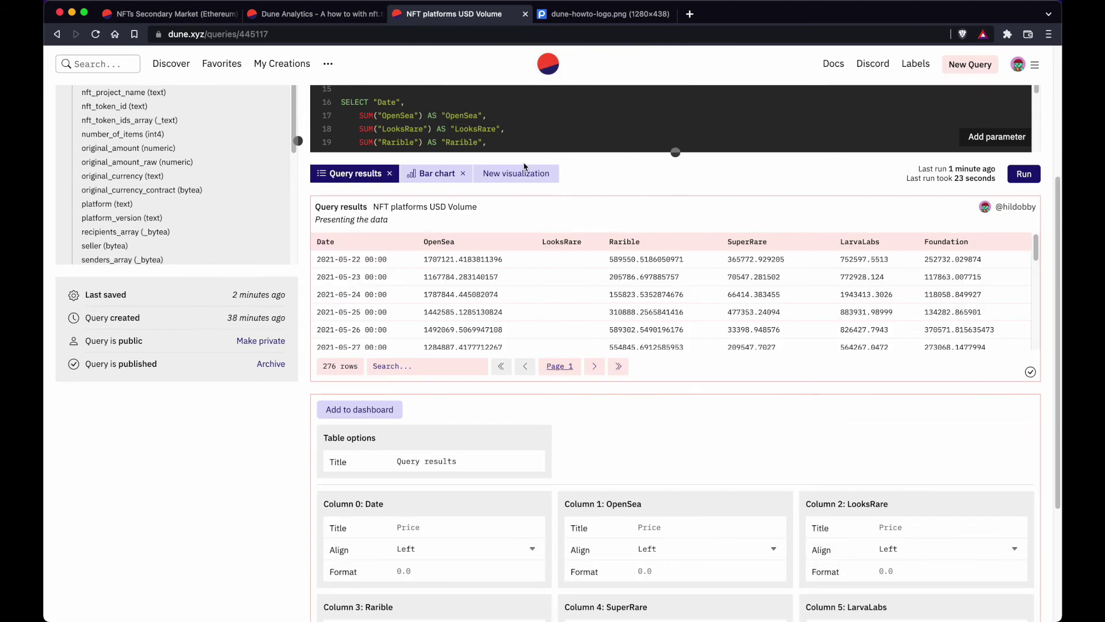
Add a second bar chart visualization to the query
click(511, 174)
click(361, 451)
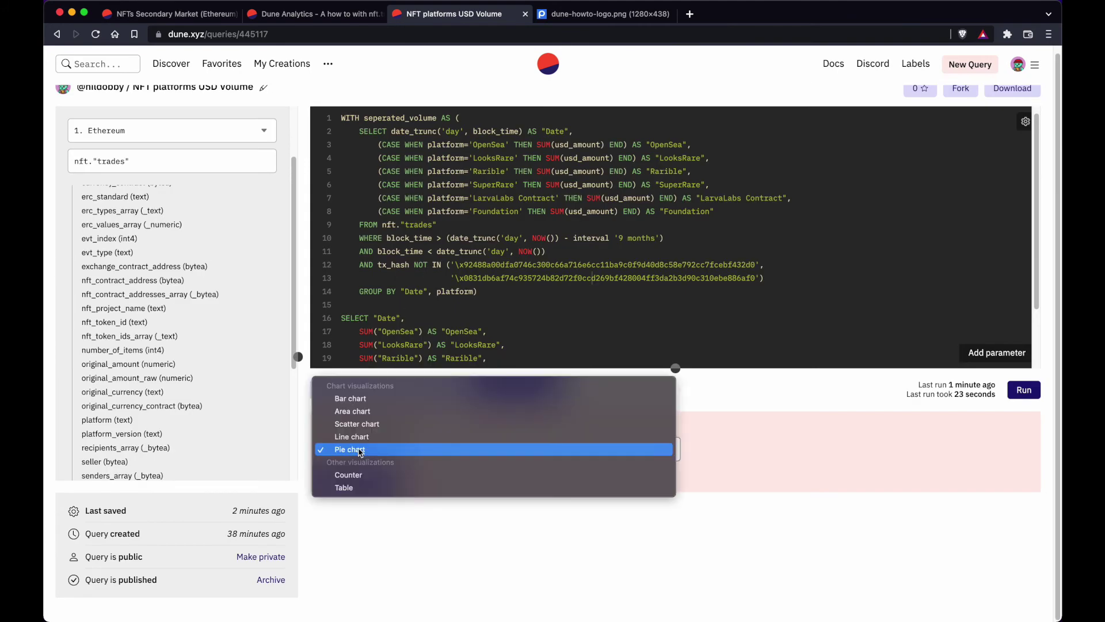
click(368, 399)
click(358, 476)
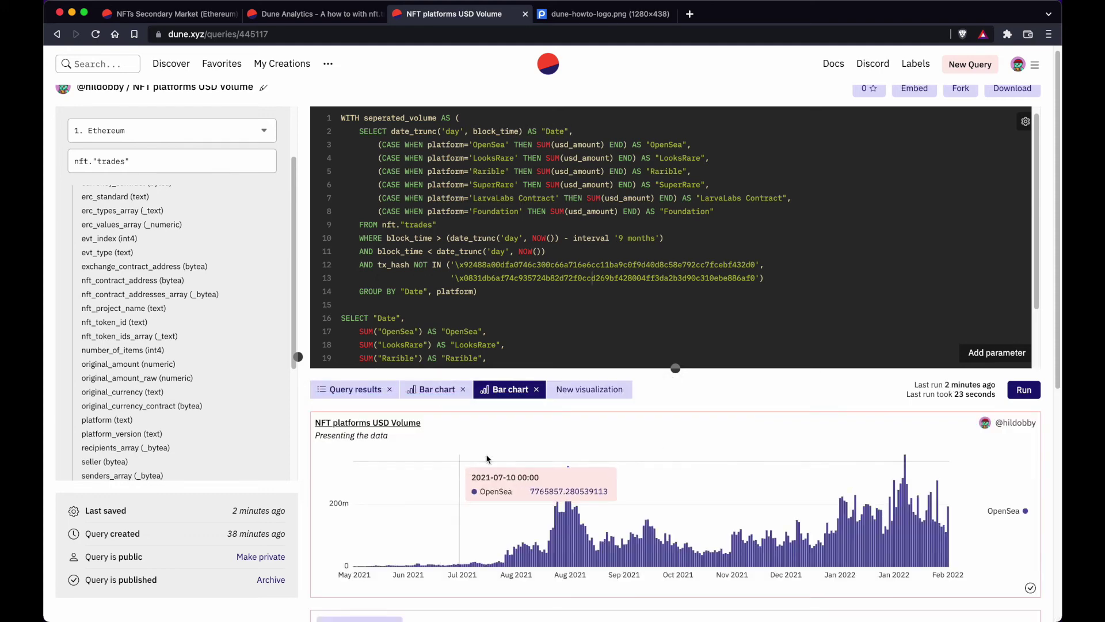
Plot LooksRare as the second Y column of the new bar chart and change its series chart type to Line
scroll(460, 461, down, 5)
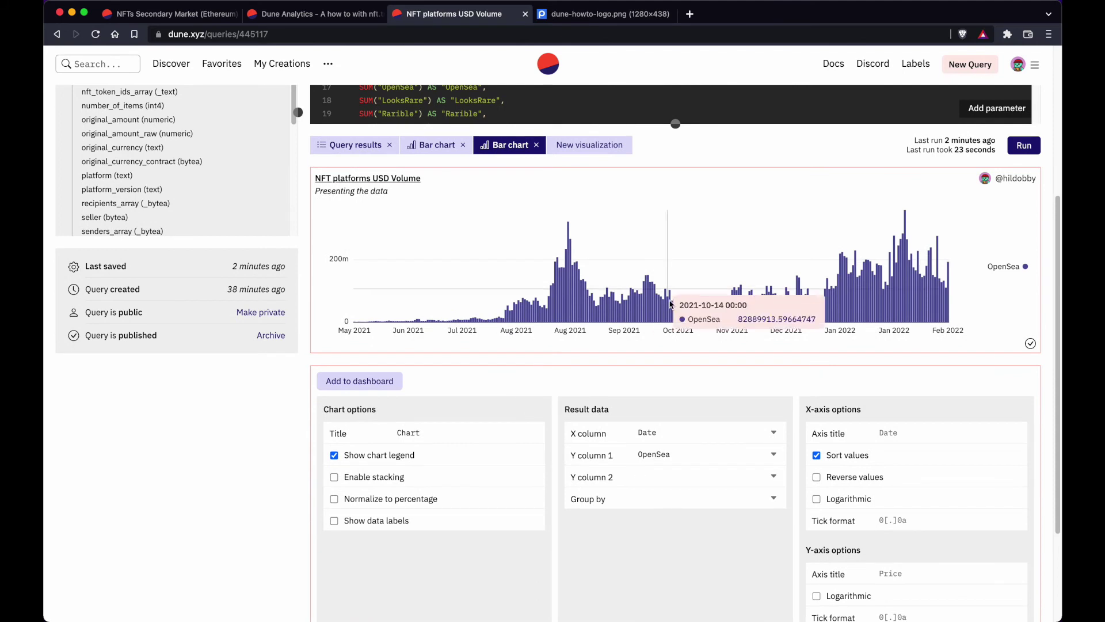
click(681, 476)
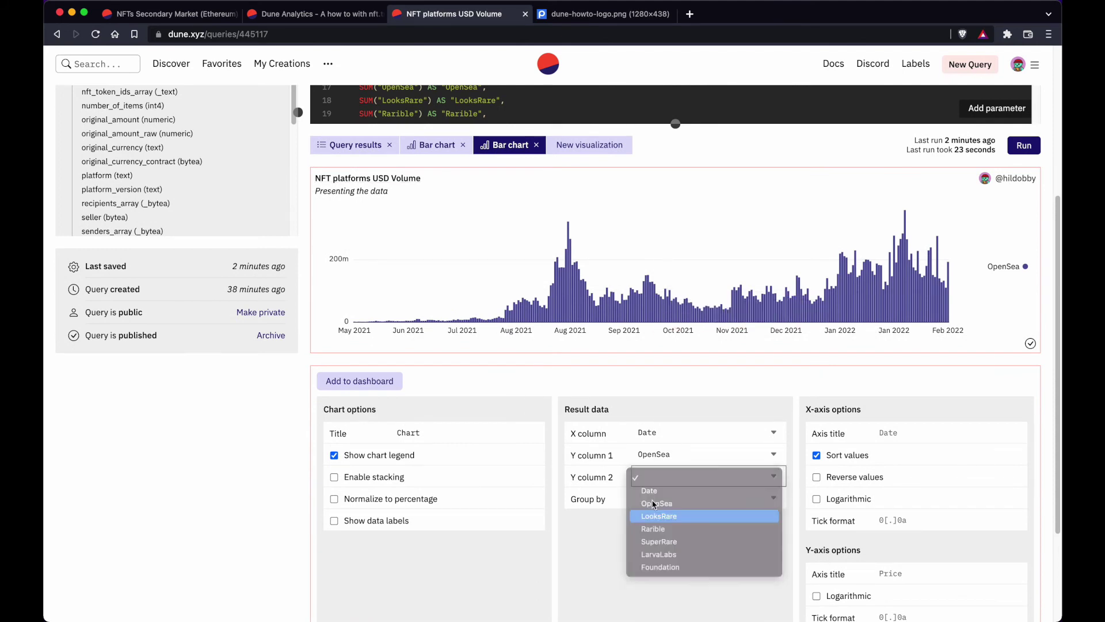
click(667, 517)
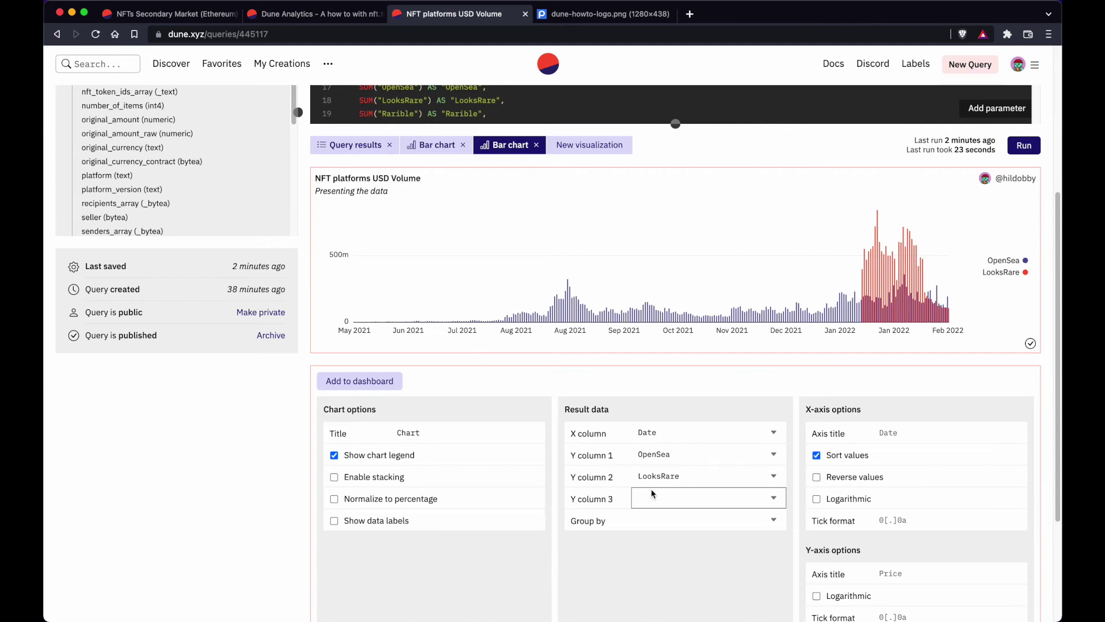
scroll(655, 482, down, 5)
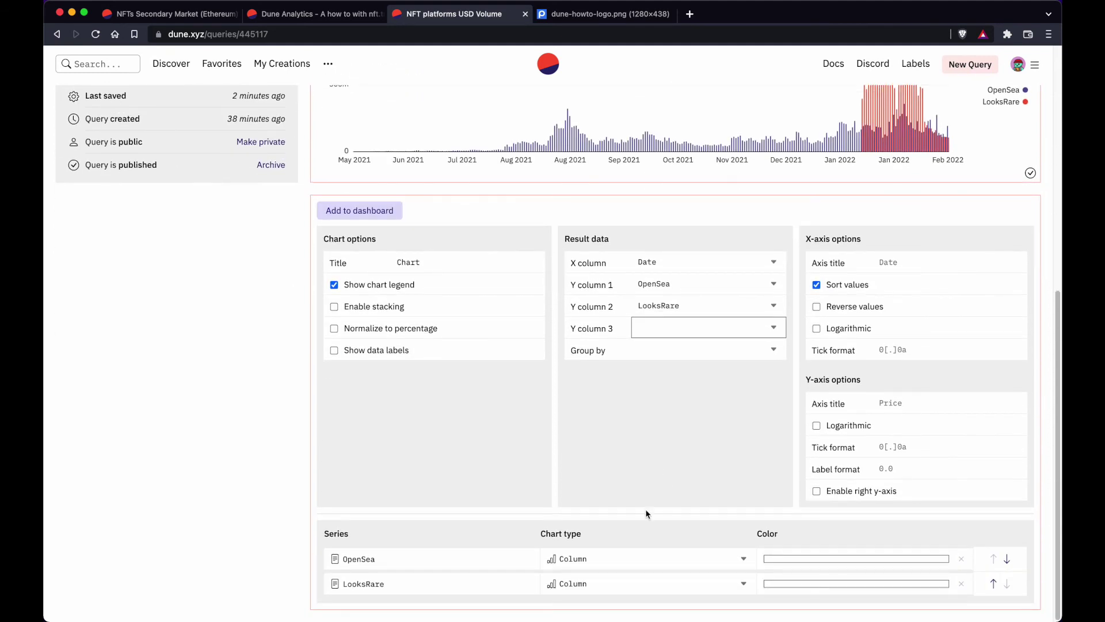
click(660, 583)
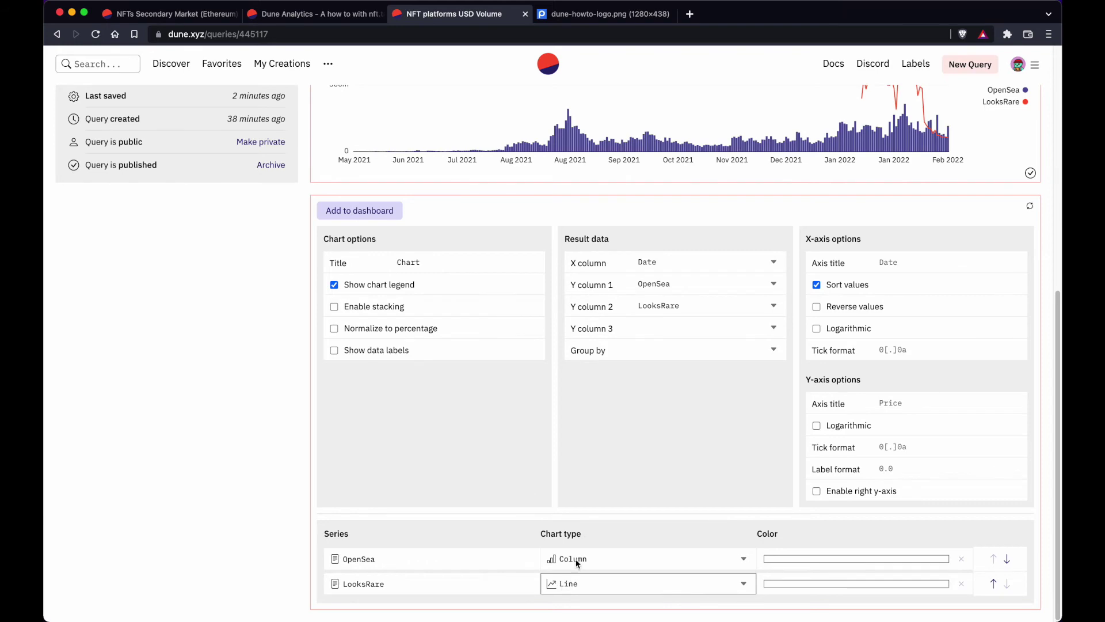
scroll(618, 489, up, 3)
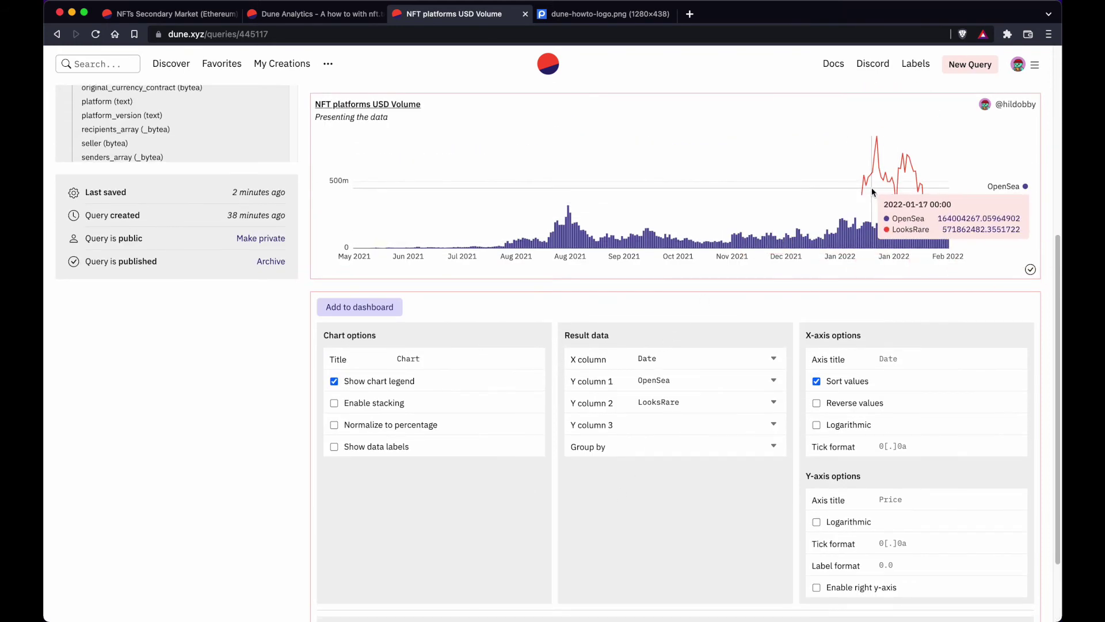
Enable the right y-axis and assign the LooksRare line series to it
scroll(763, 419, down, 1)
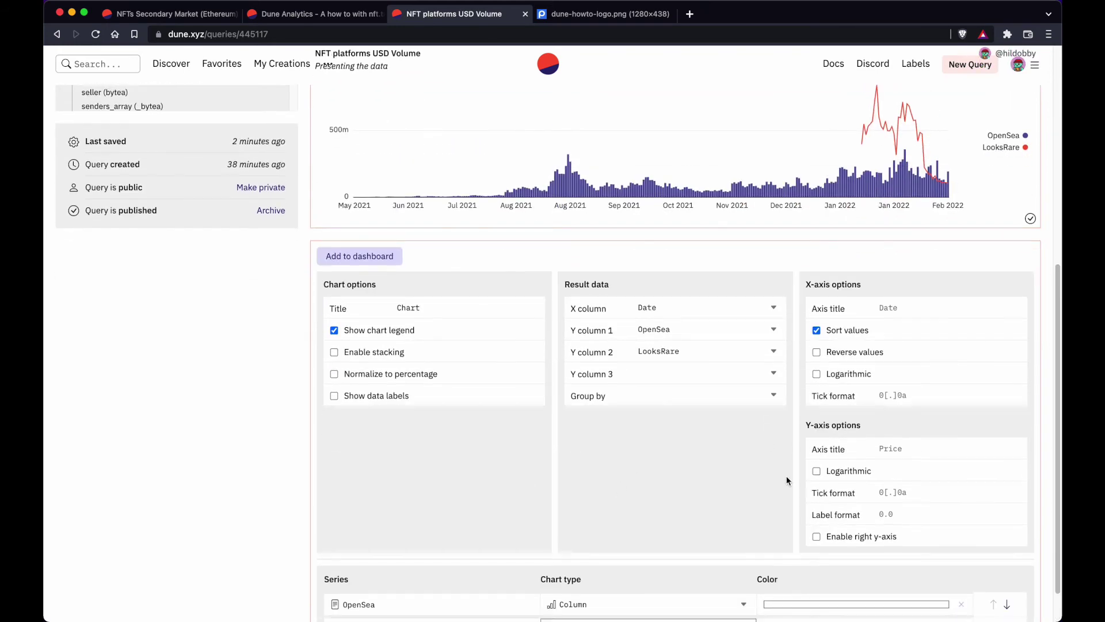
click(851, 536)
scroll(741, 527, down, 4)
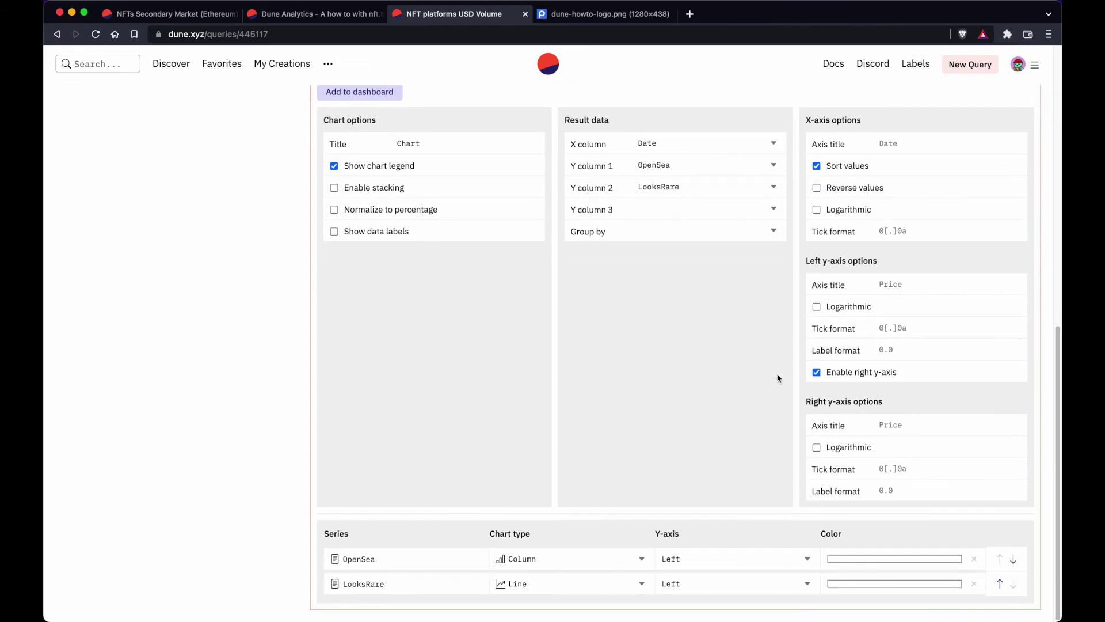
click(827, 376)
click(816, 491)
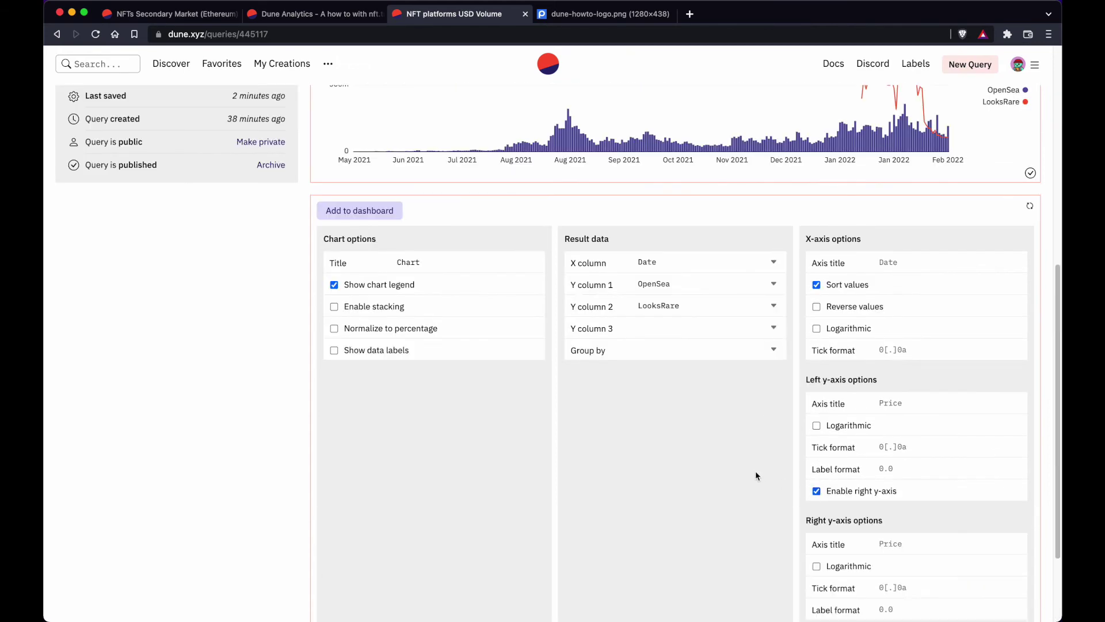
scroll(755, 471, down, 3)
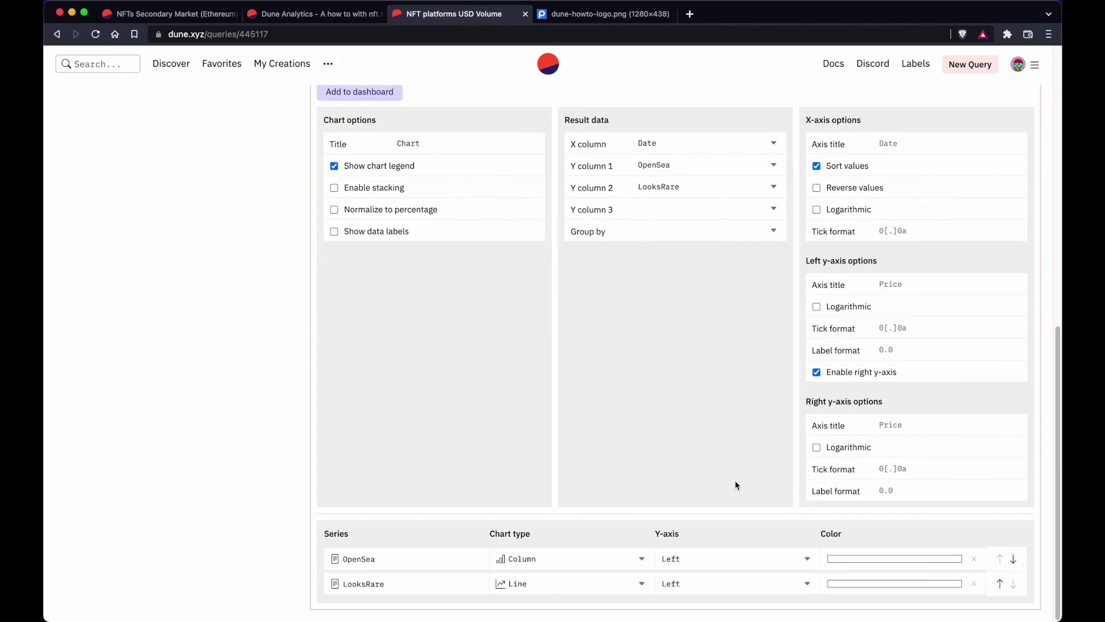
click(710, 580)
click(698, 593)
scroll(713, 492, up, 8)
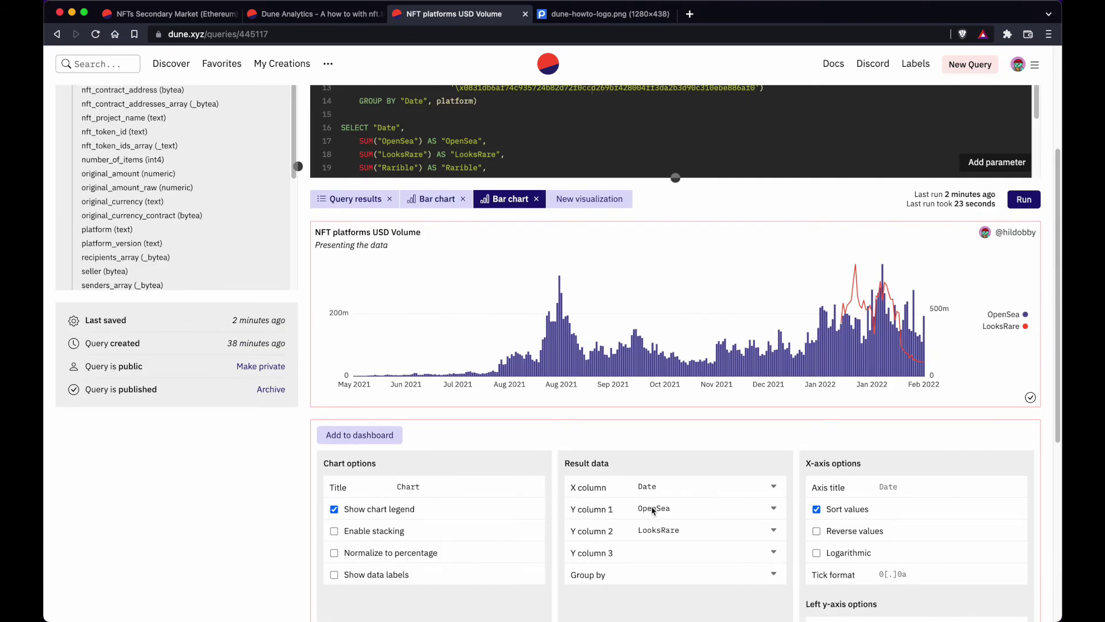
Compare the left and right y-axis scales and remove the second bar chart
double_click(936, 309)
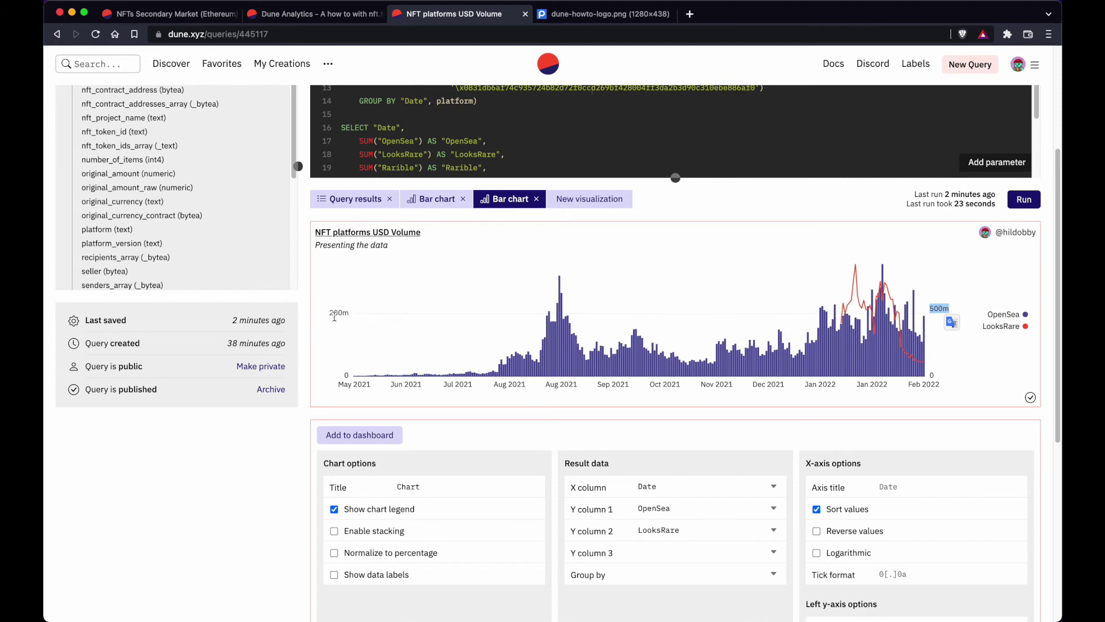
click(848, 348)
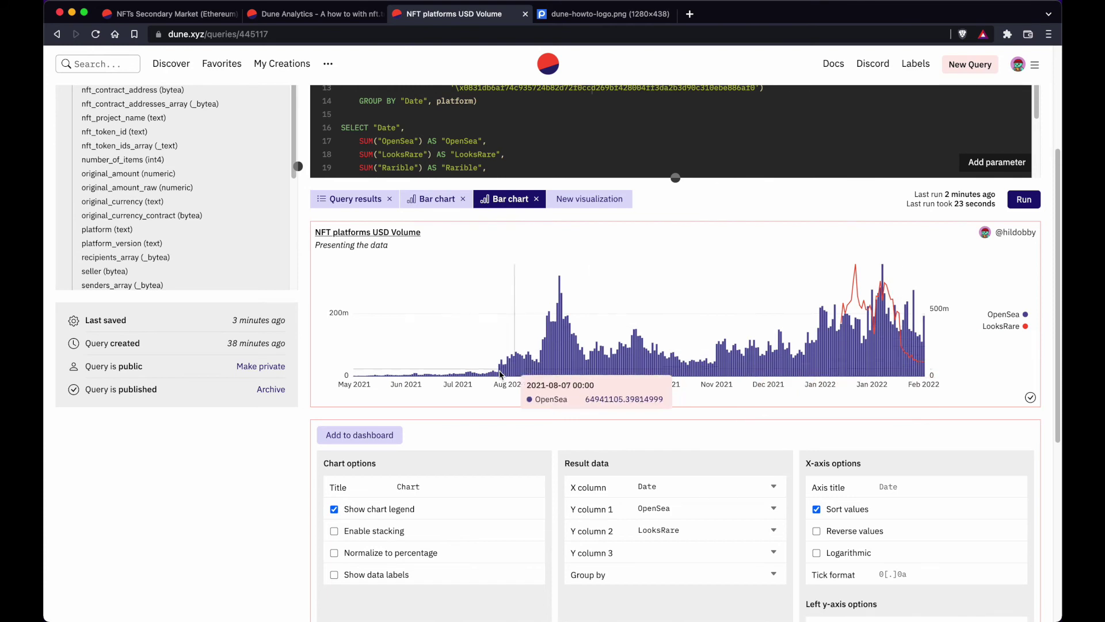
click(534, 200)
click(607, 101)
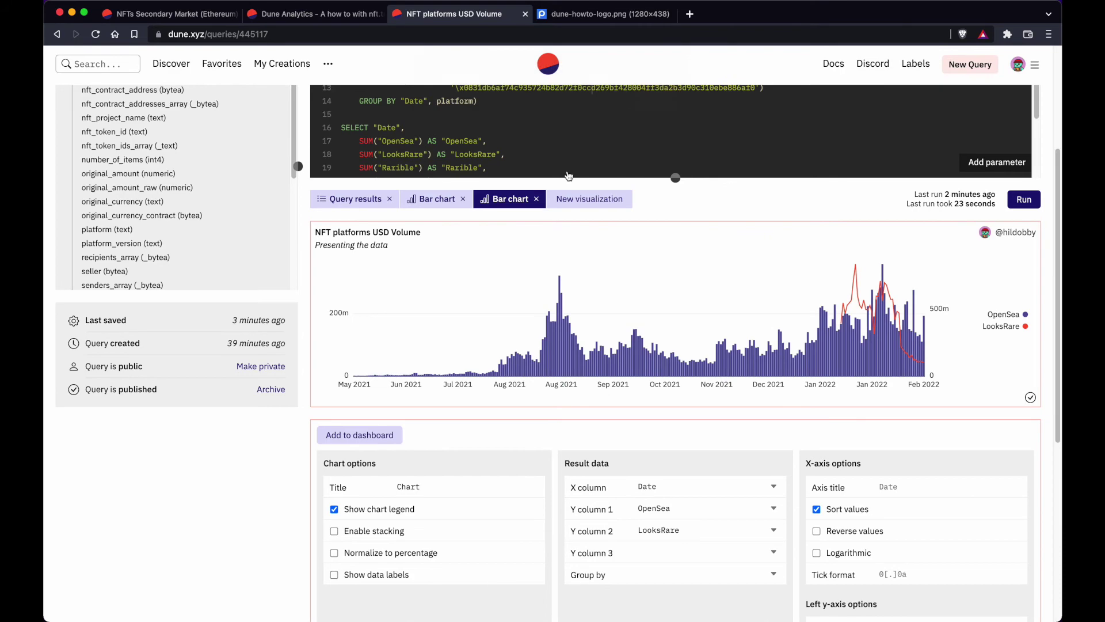
Add a table visualization, compare it with the query results, and remove it
click(498, 202)
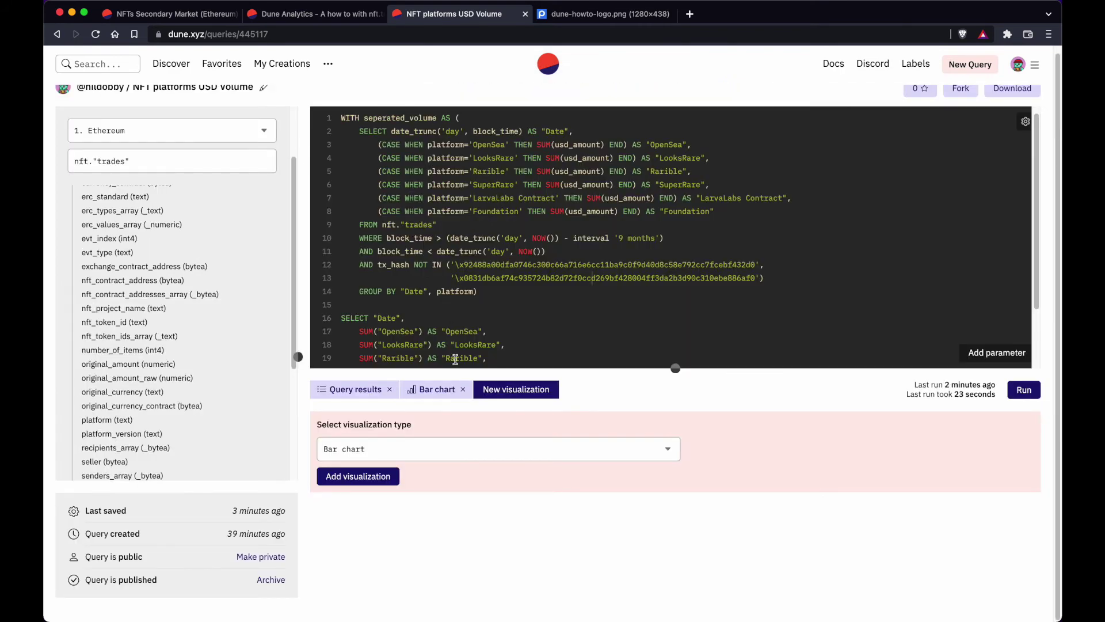
click(408, 448)
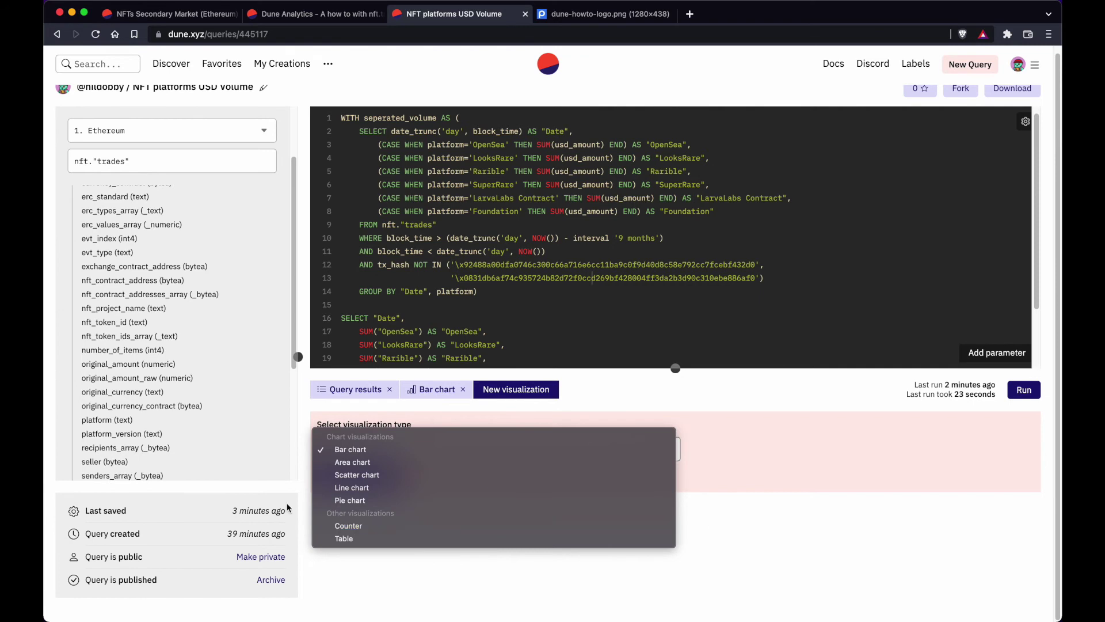
click(378, 538)
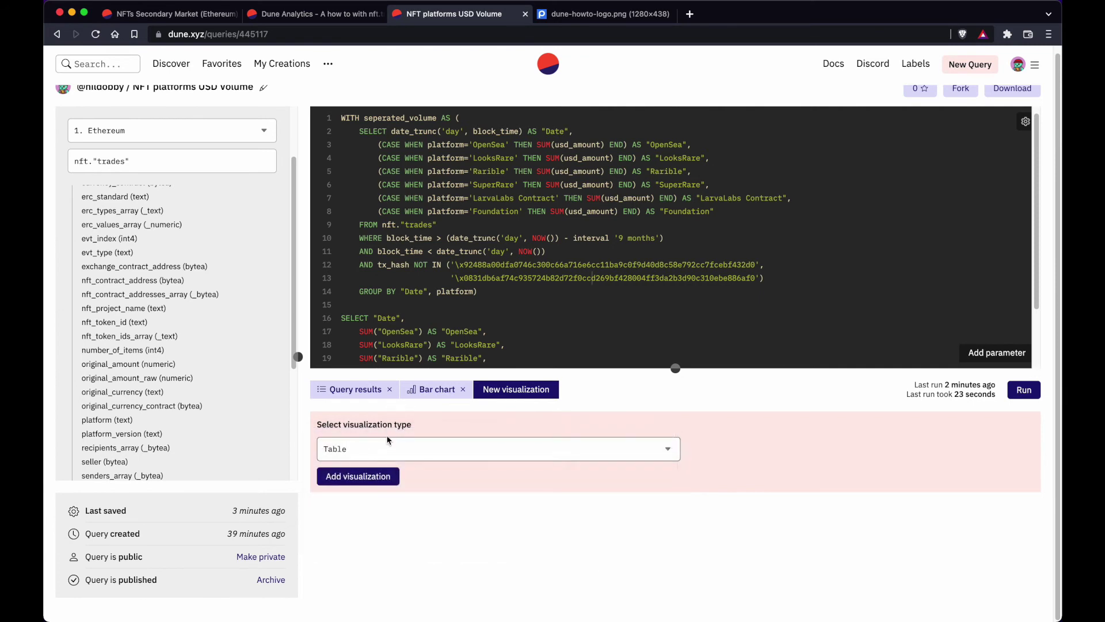
click(348, 390)
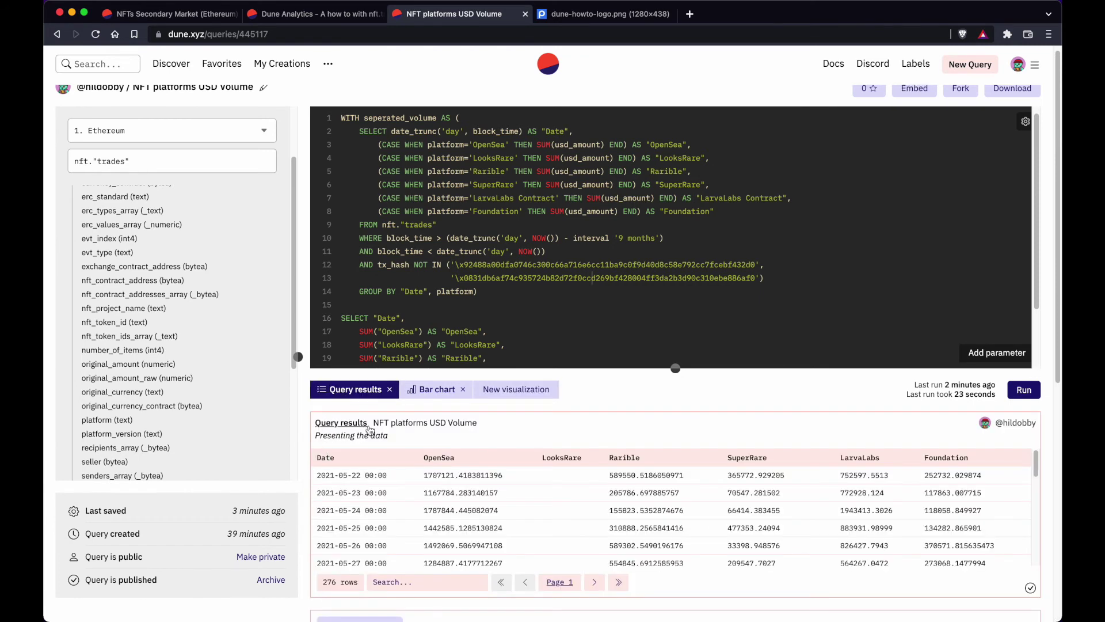
click(496, 393)
click(362, 476)
scroll(322, 478, down, 3)
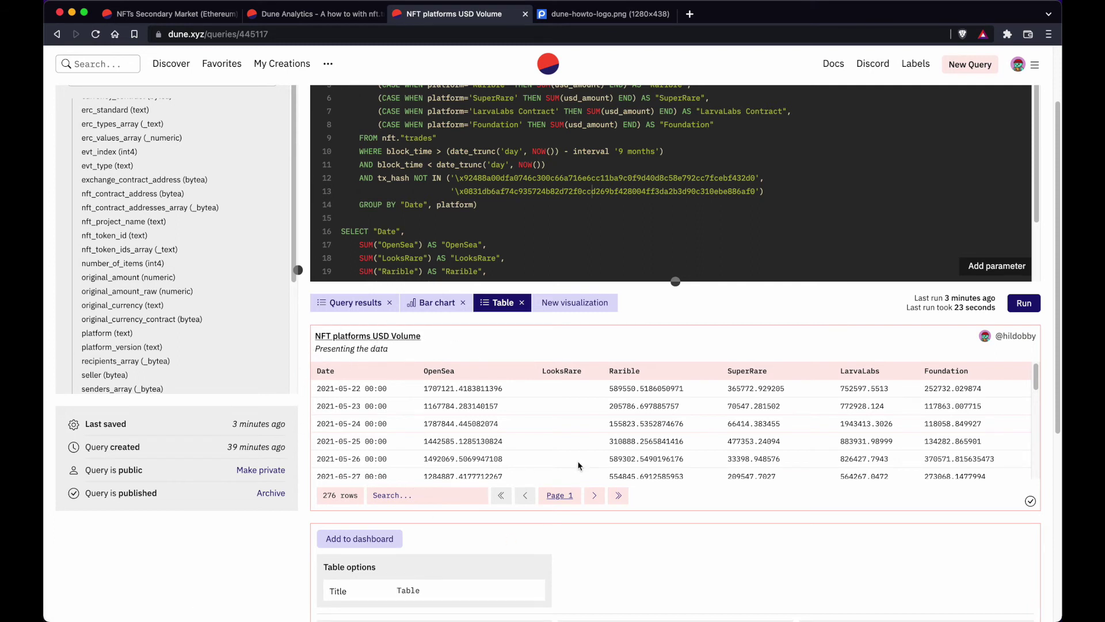
click(522, 303)
click(656, 102)
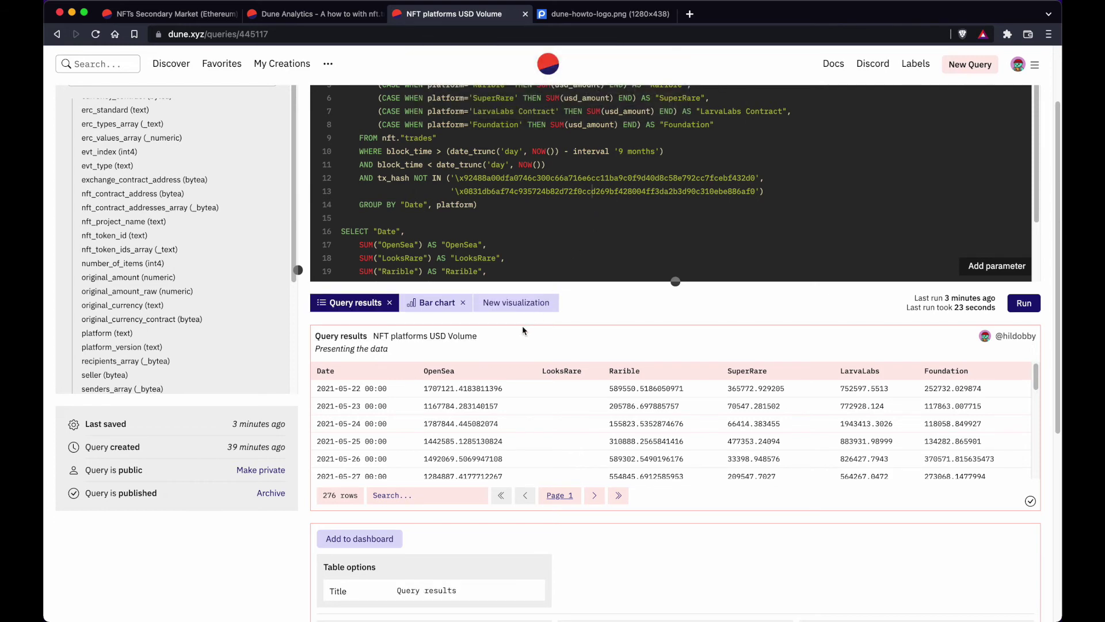
Add a counter visualization and set its column to OpenSea
click(371, 454)
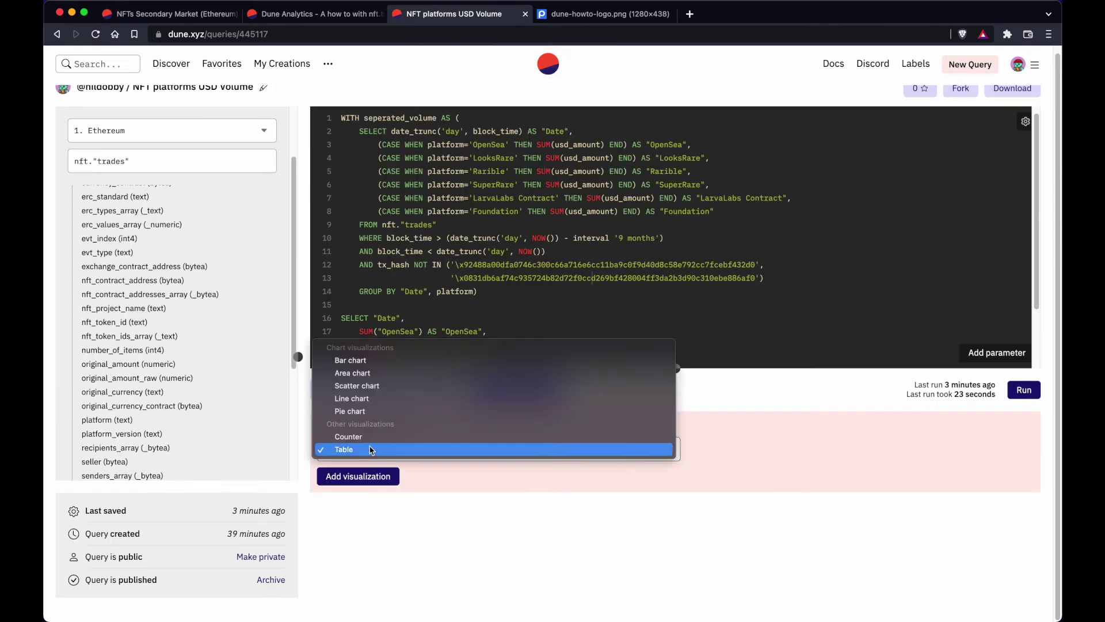
click(369, 436)
click(361, 476)
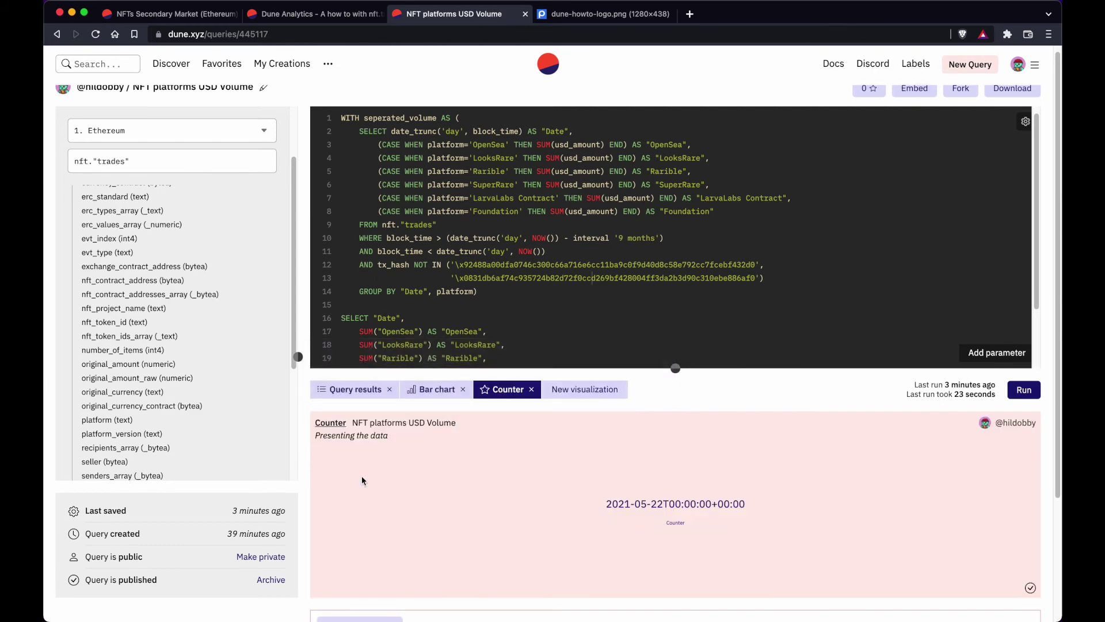
scroll(361, 476, down, 3)
click(487, 555)
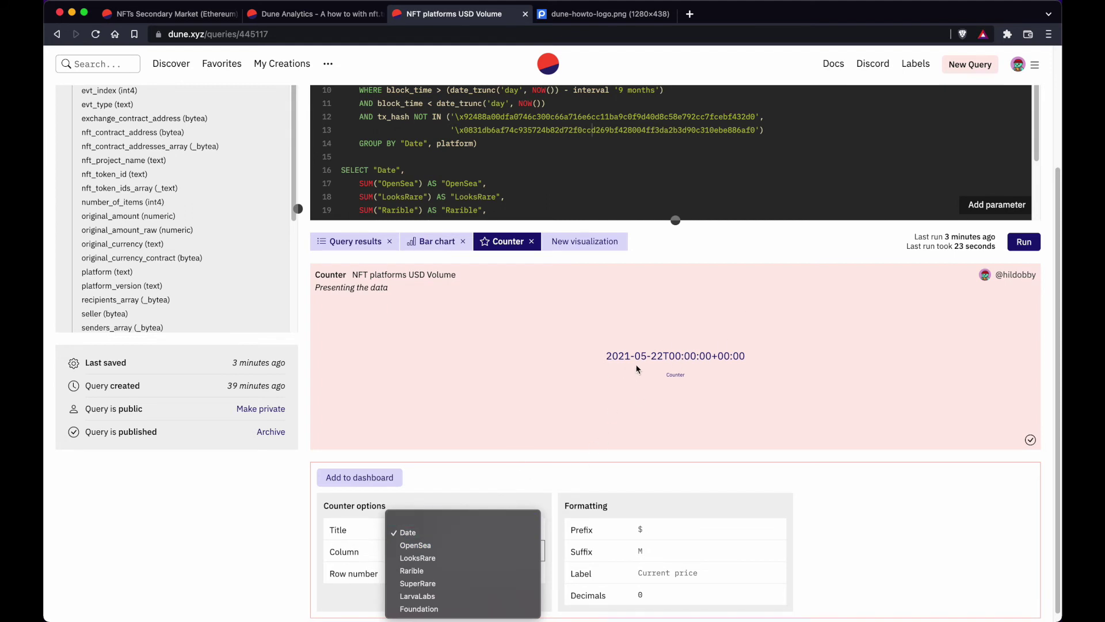
click(438, 545)
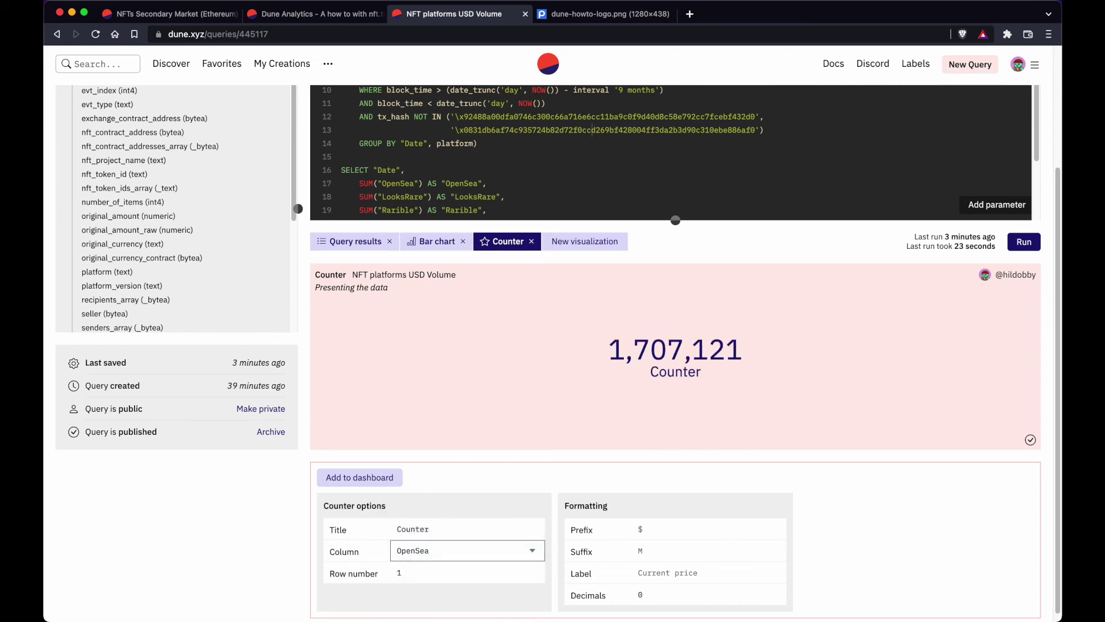
click(399, 574)
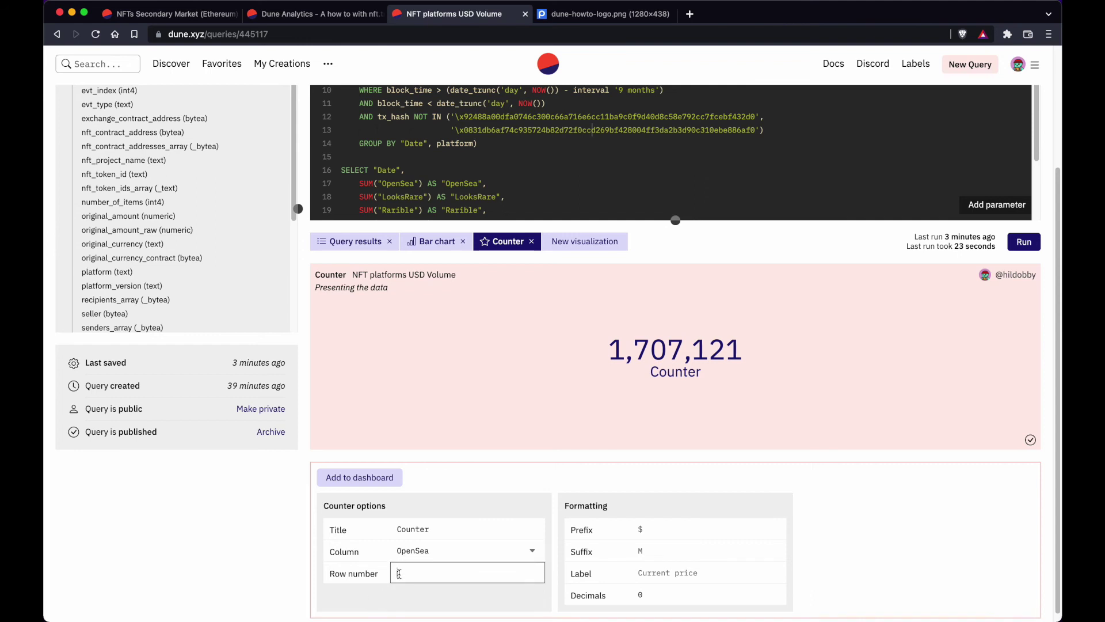
Append ORDER BY "Date" DESC to the end of the query, then save and run it
click(373, 241)
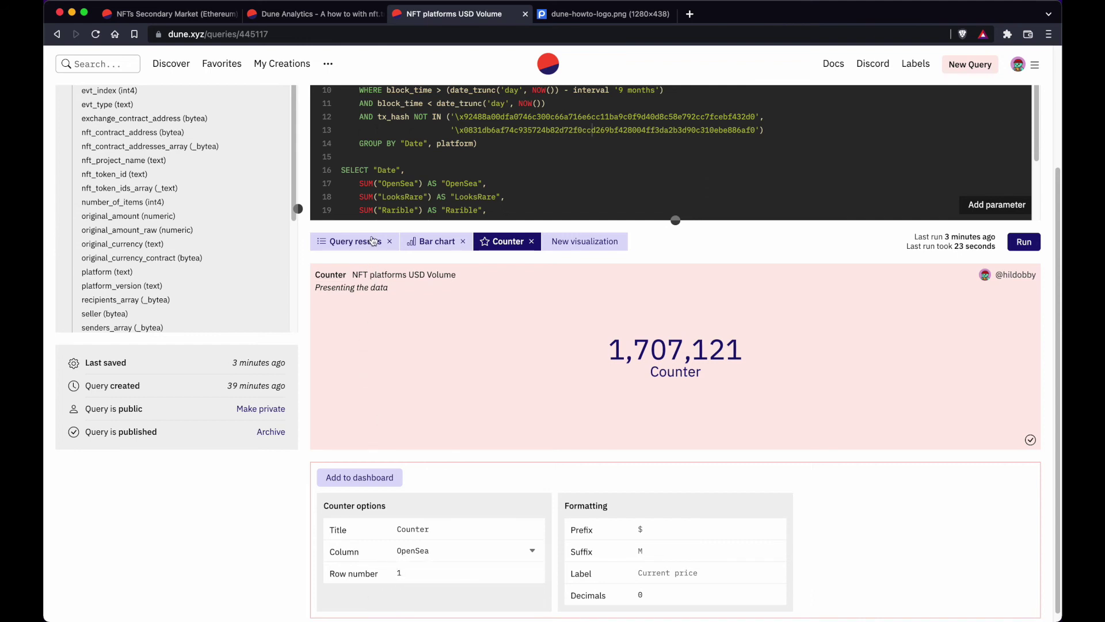
scroll(402, 204, down, 3)
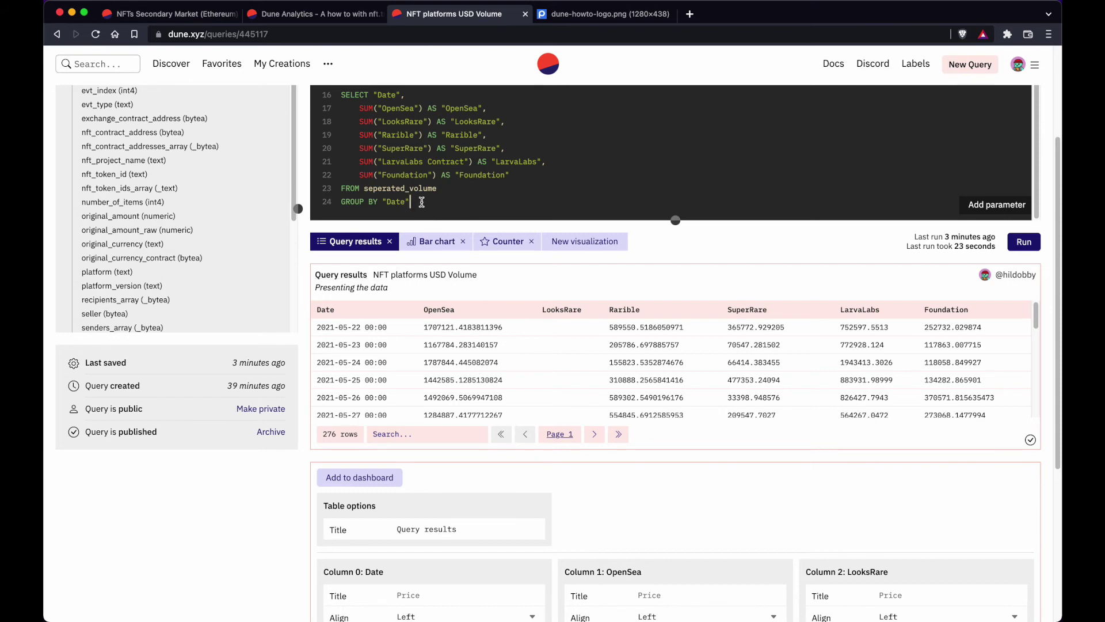
key(Return)
text(OR)
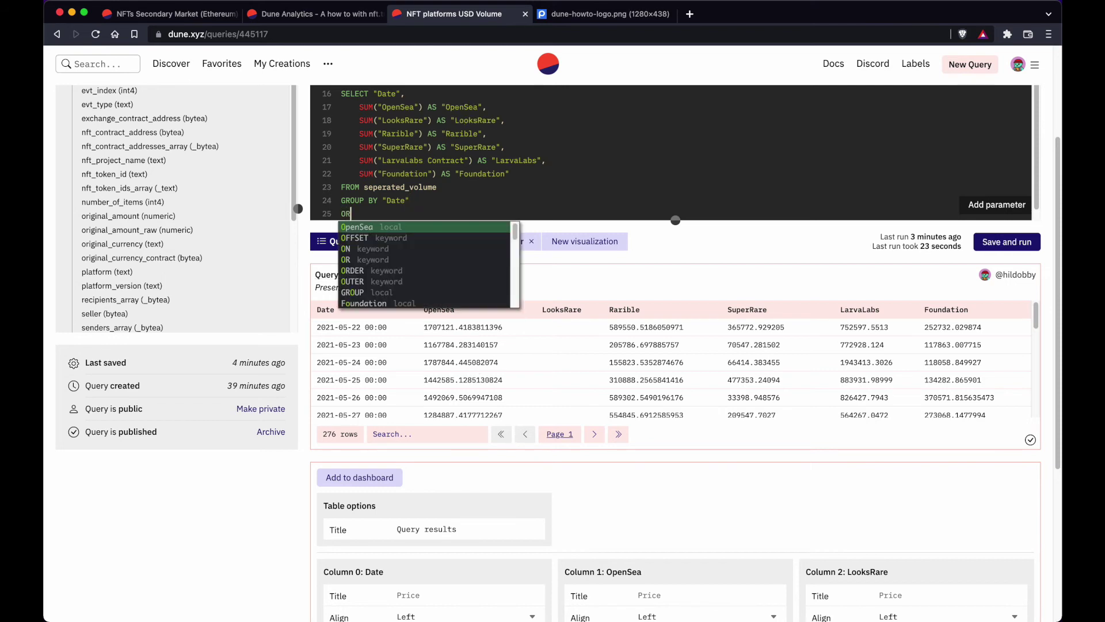
text(DER BY )
text(")
text(Dat)
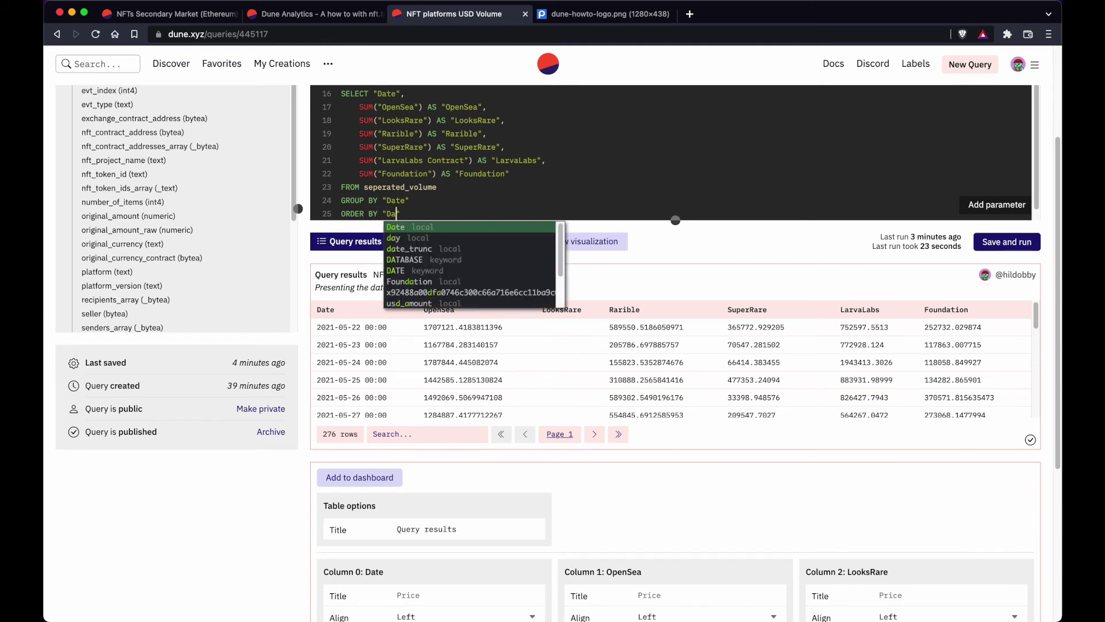
text(e" DESC)
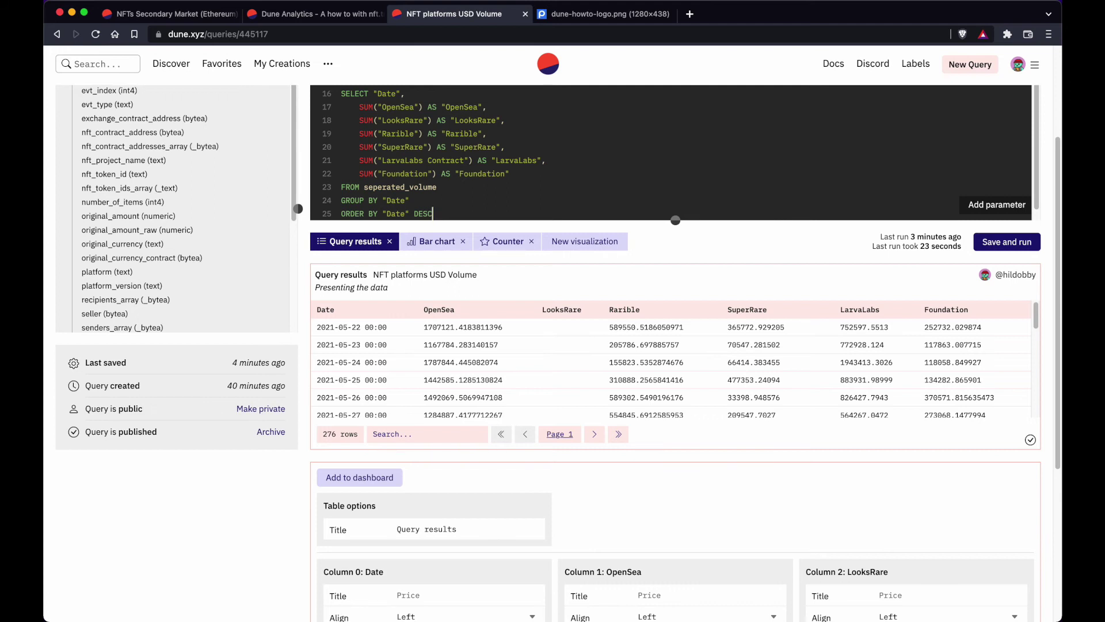
click(1032, 250)
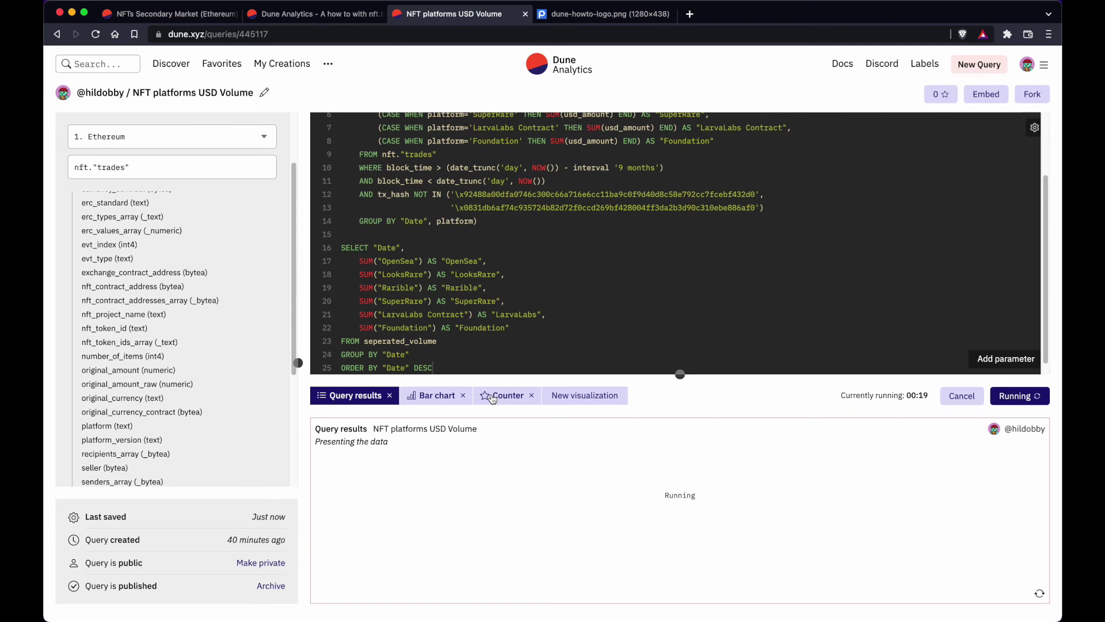
Open the counter and check its value, column and row number settings against the re-sorted query
click(492, 398)
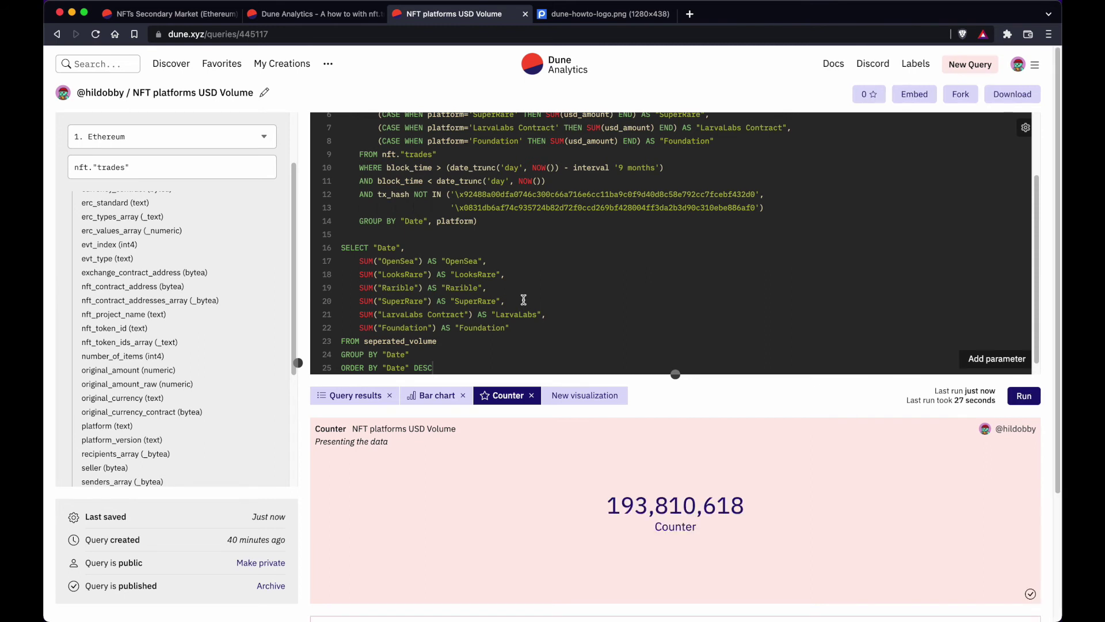
scroll(493, 419, down, 3)
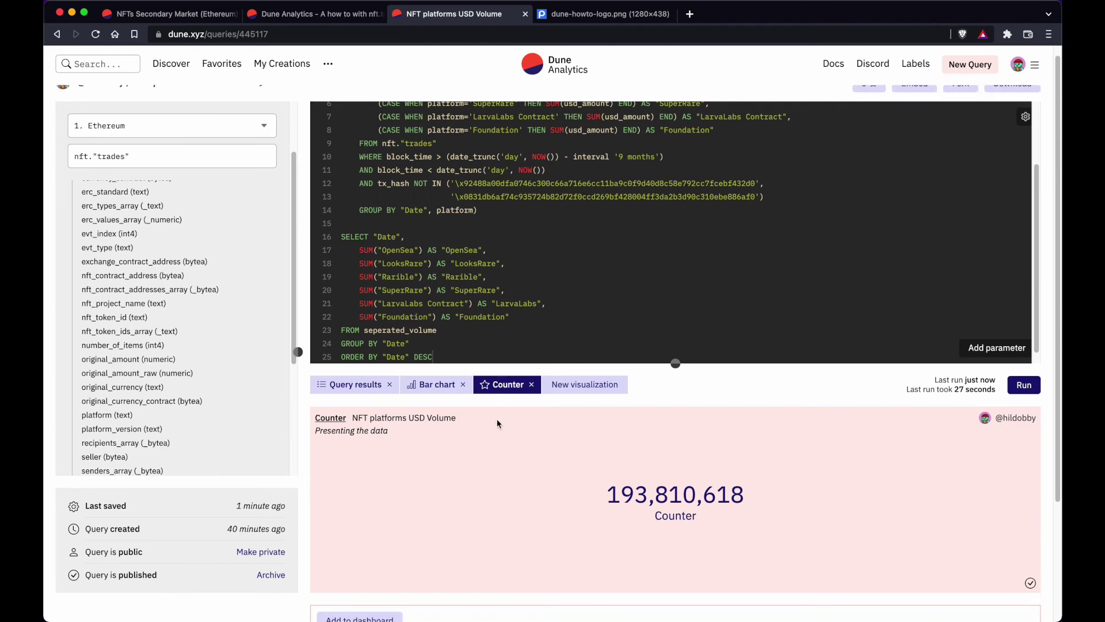
click(477, 543)
click(475, 544)
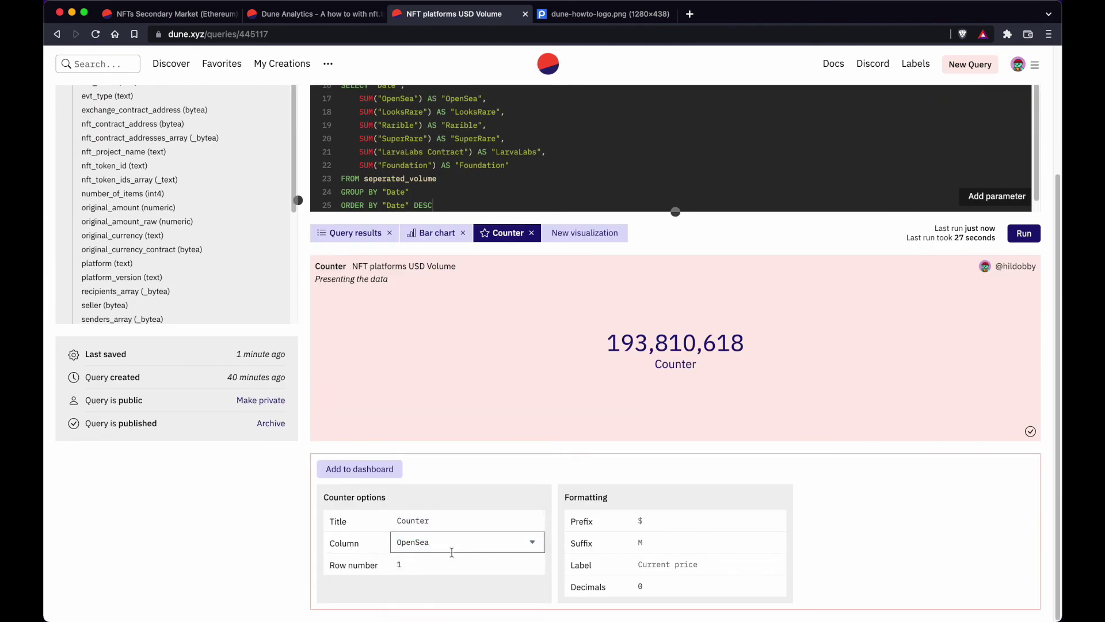
click(427, 563)
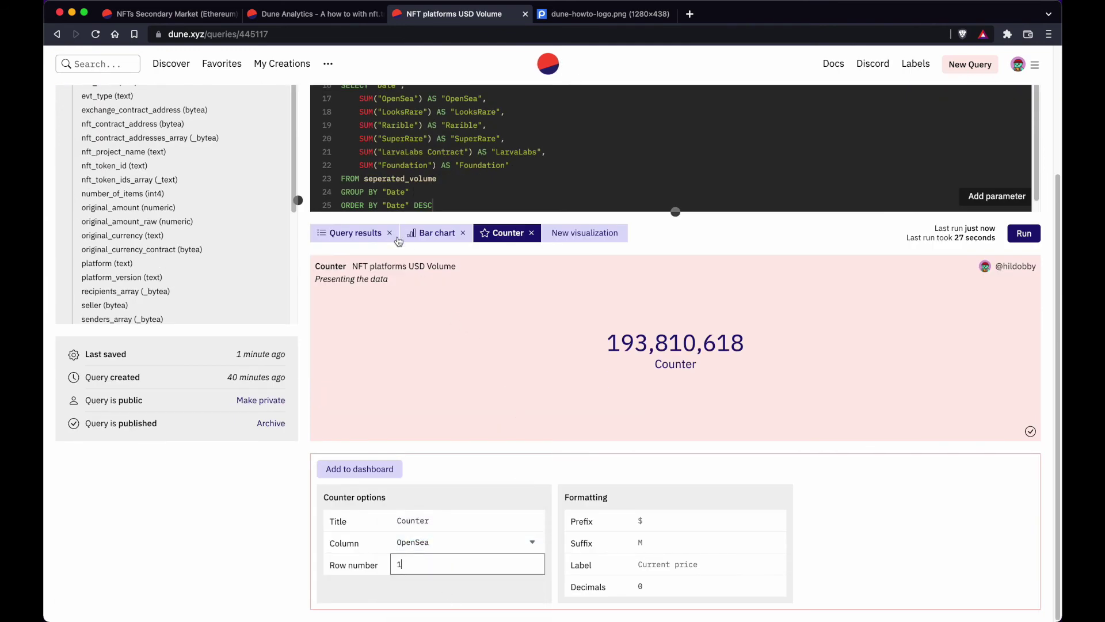
Compare the counter's value with the OpenSea volume in the newest row of the query results
drag(595, 342, 699, 351)
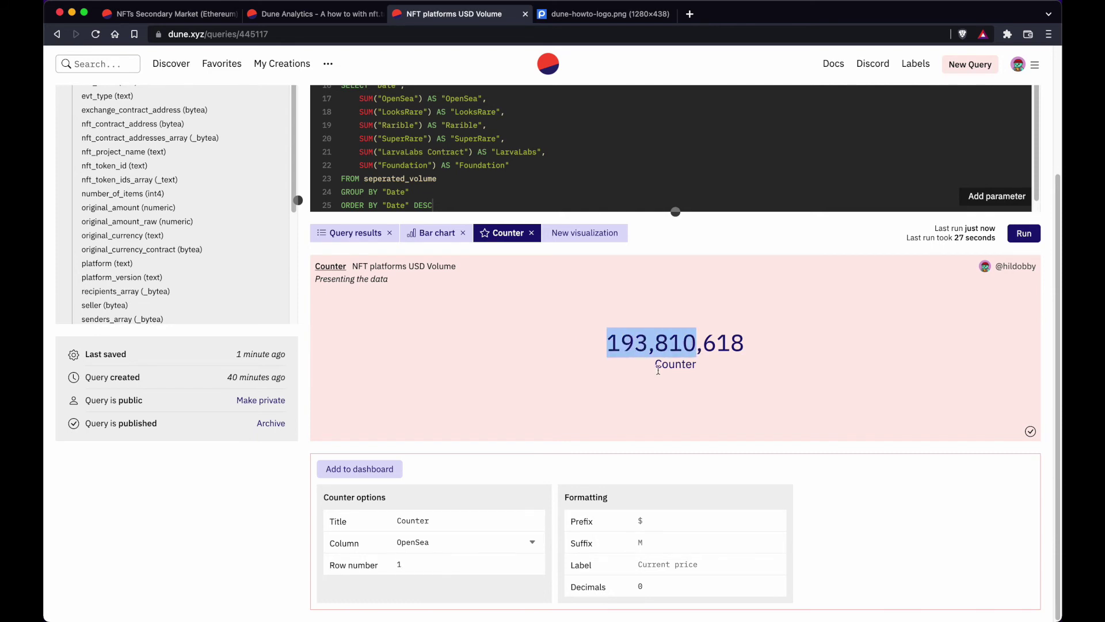
click(351, 232)
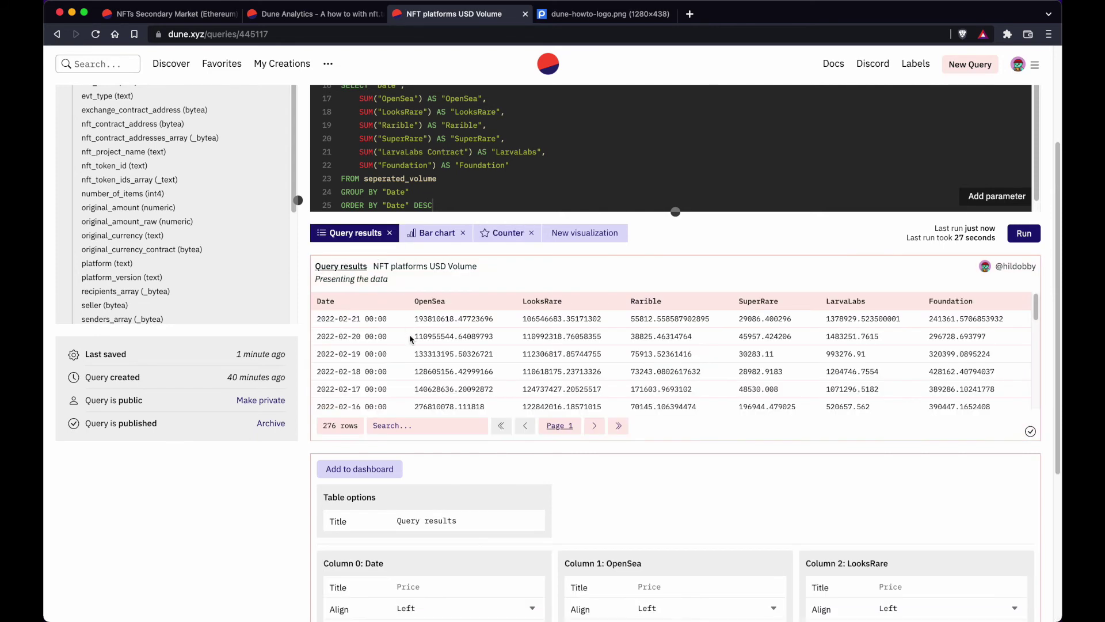
scroll(409, 338, up, 3)
drag(317, 390, 443, 401)
click(428, 399)
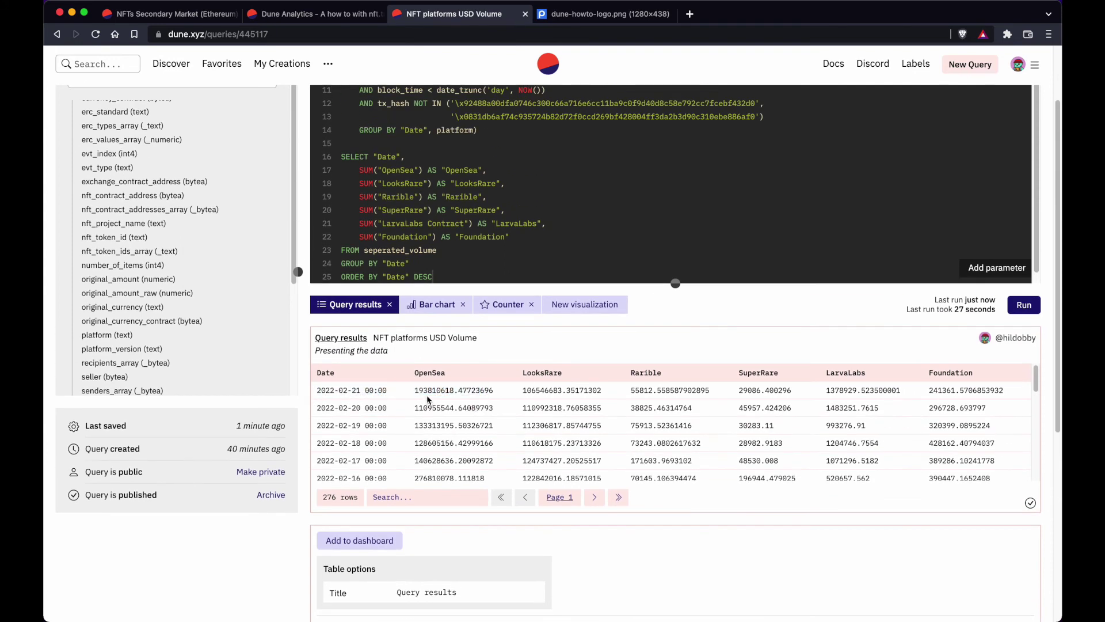
click(503, 304)
scroll(399, 419, down, 1)
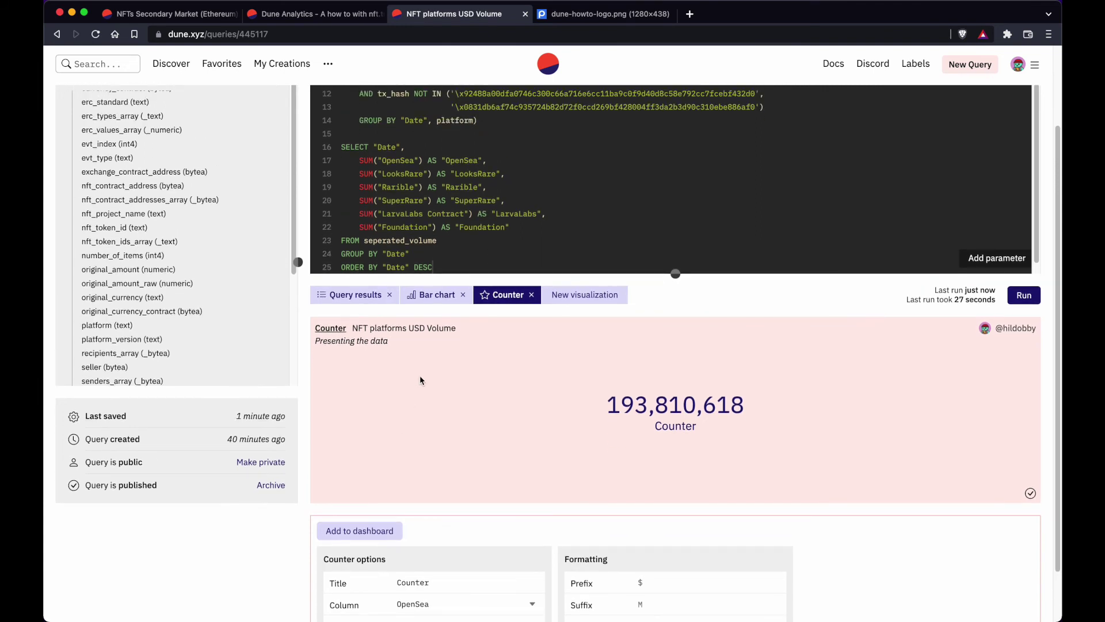
scroll(468, 388, down, 2)
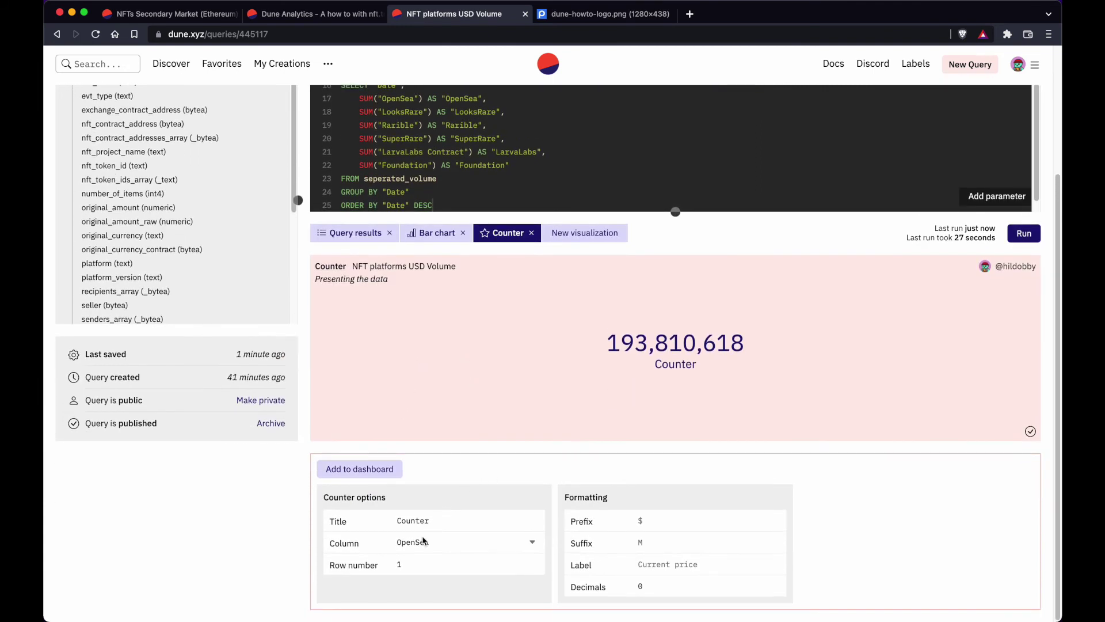
Try -1, 10 and 12 as the counter's row number
click(415, 568)
click(397, 564)
text(-)
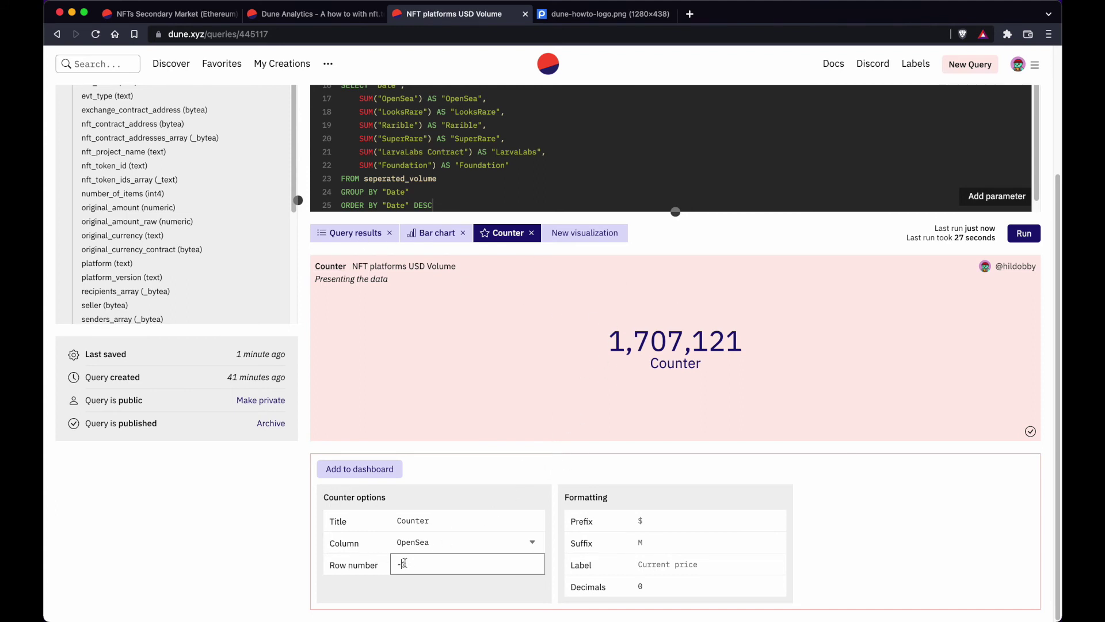
key(BackSpace)
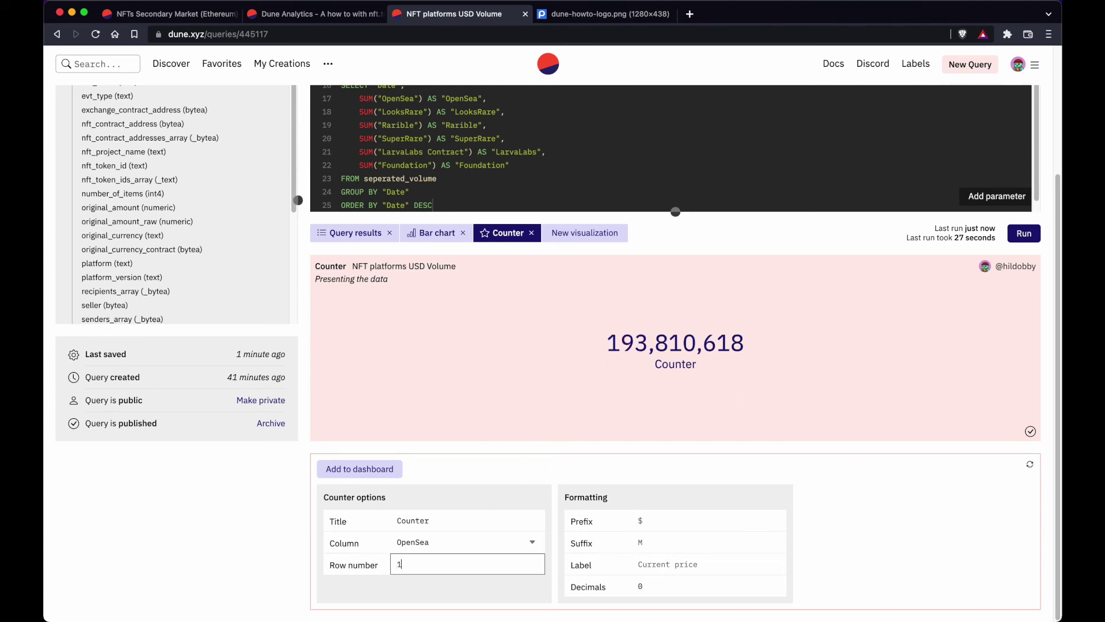
text(0)
key(BackSpace)
text(2)
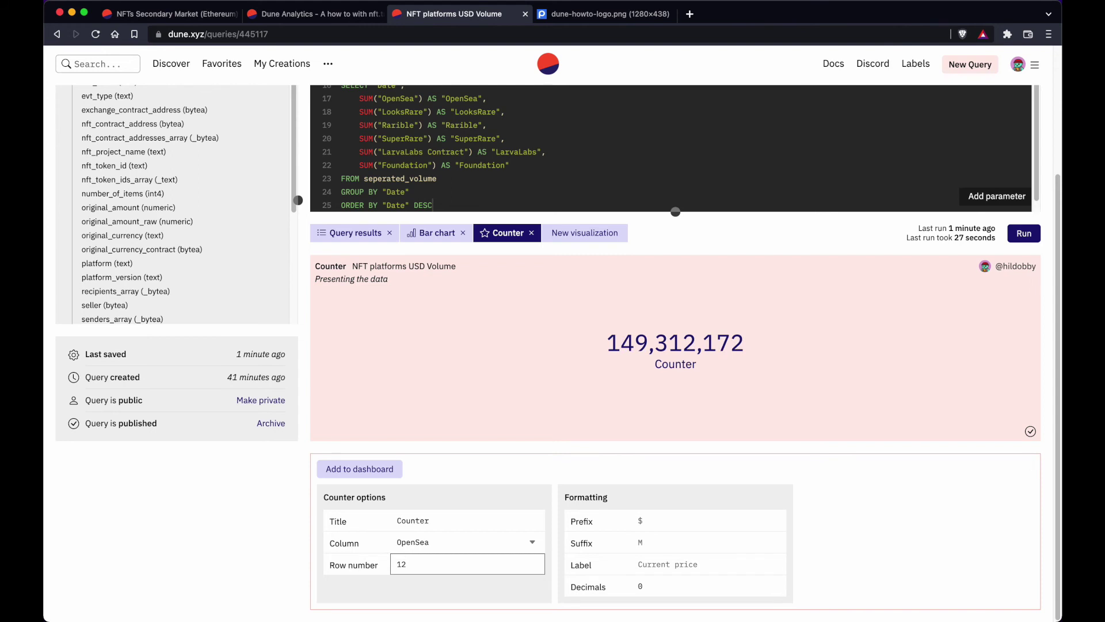
Try row numbers 2 and 1 for the counter, and set it to 3
key(BackSpace)
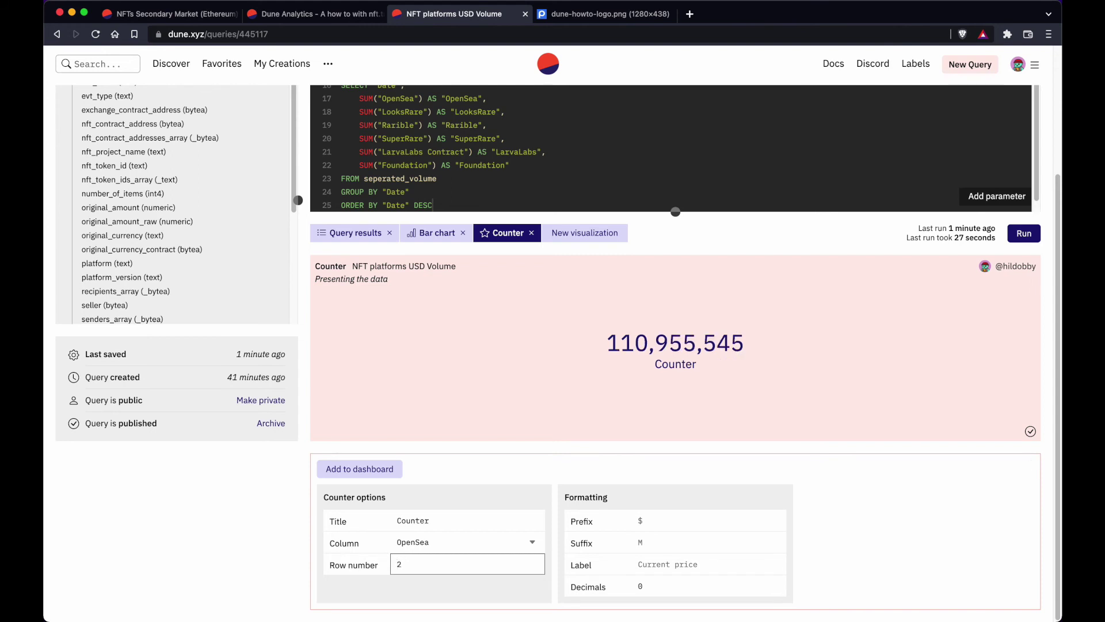
key(Delete)
text(1)
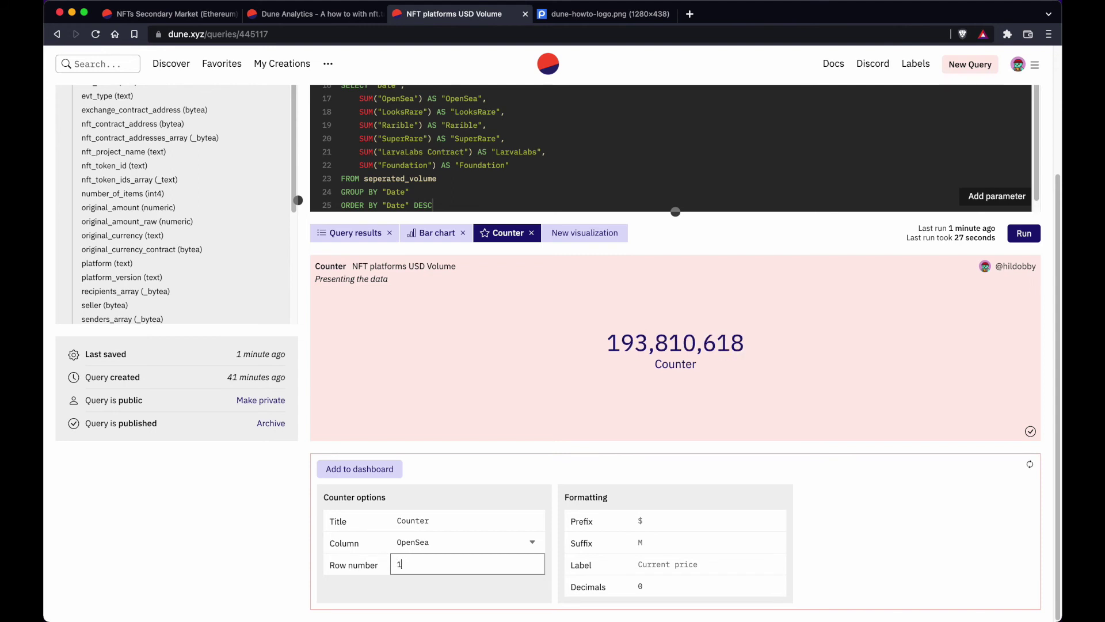
text(3)
key(Left)
key(BackSpace)
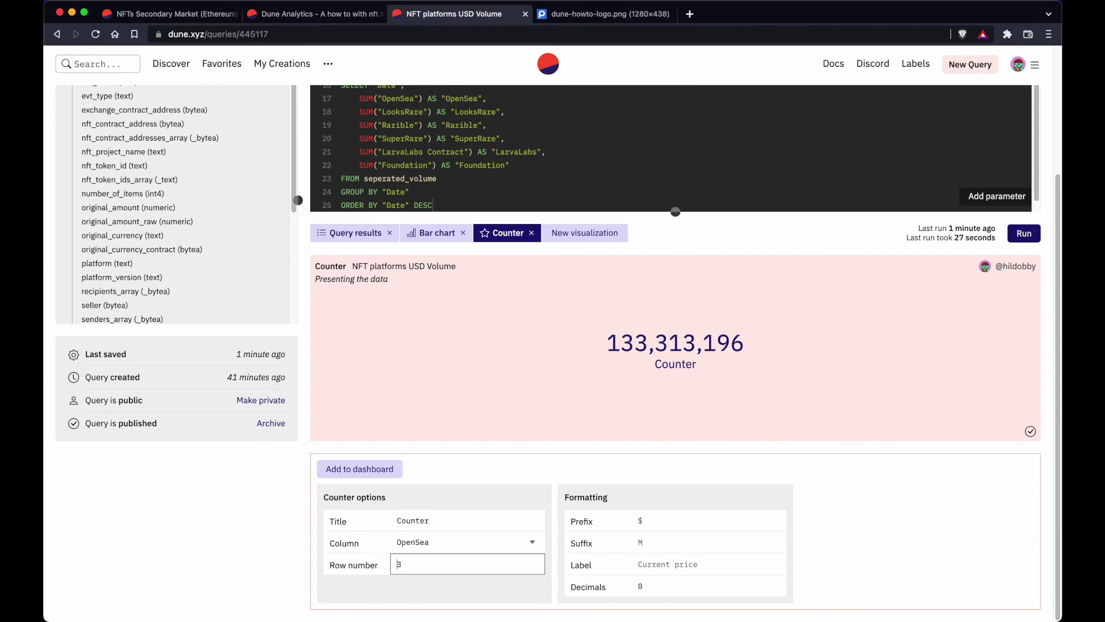
Try other decimals values for the counter, such as 2 and 5
click(691, 583)
text(4)
key(BackSpace)
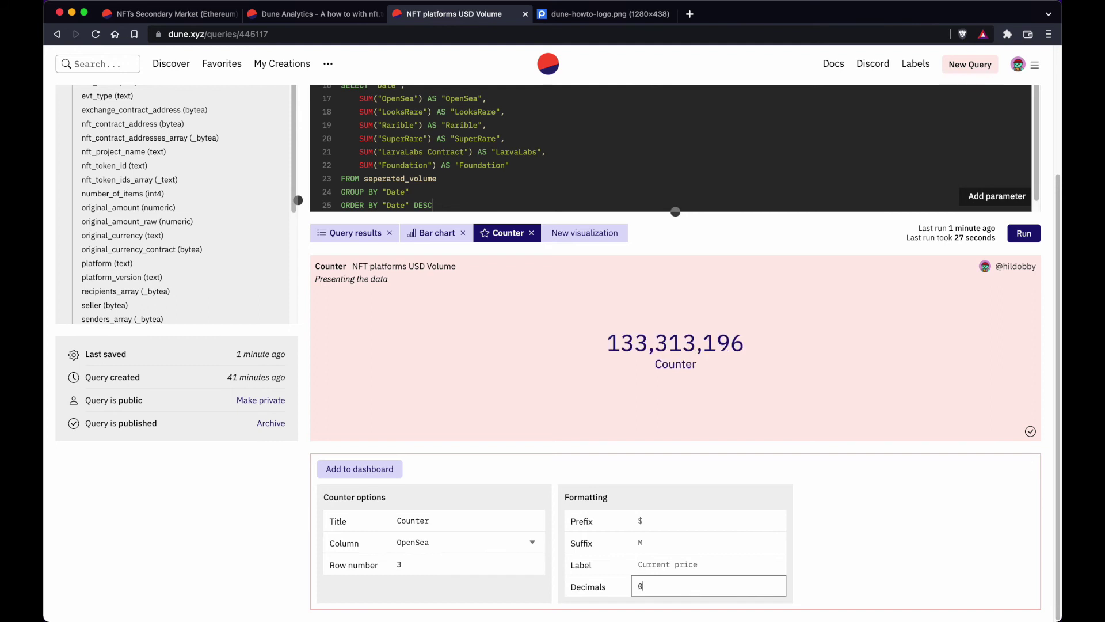
key(BackSpace)
text(2)
key(BackSpace)
text(5)
Set the counter's label to "fjefbe" and its suffix to the money bag emoji
click(723, 569)
text(fjefbe)
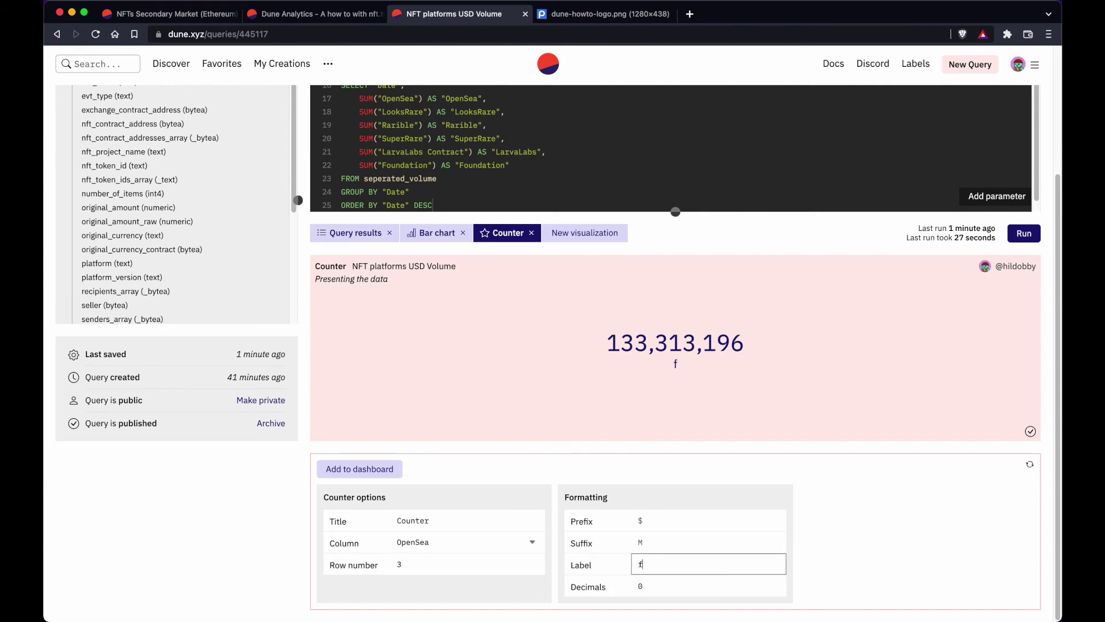
click(756, 547)
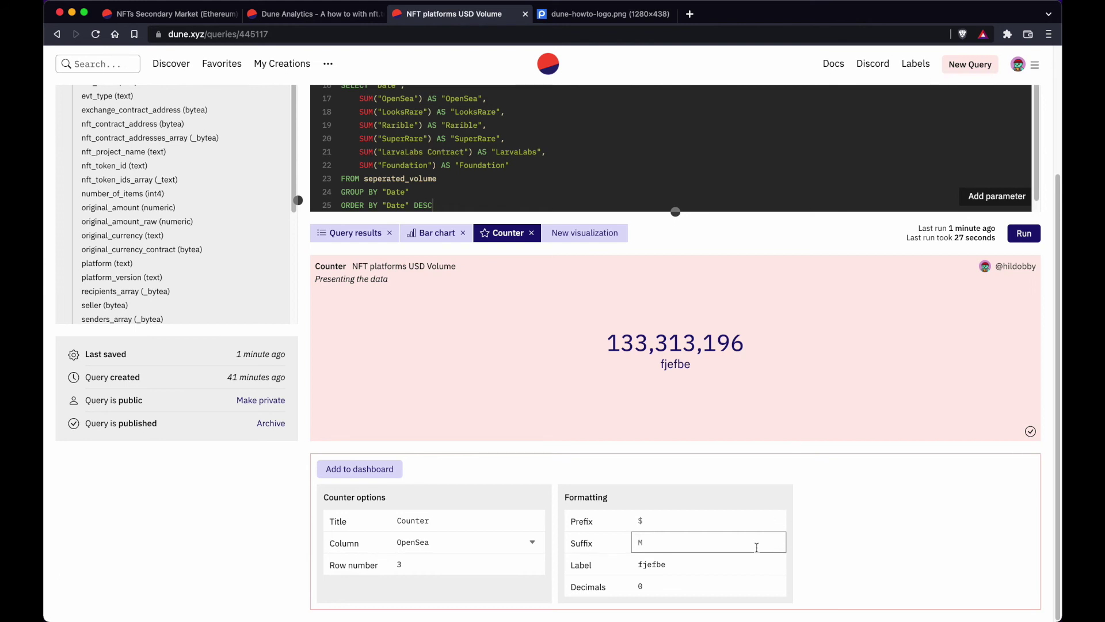
key(ctrl+super+space)
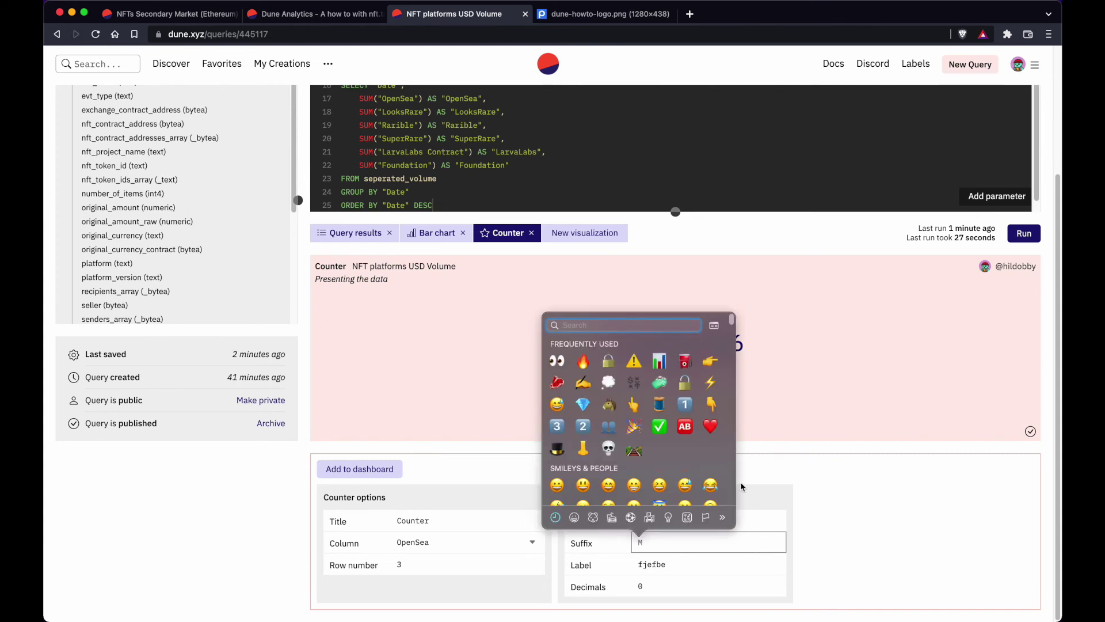
text(money)
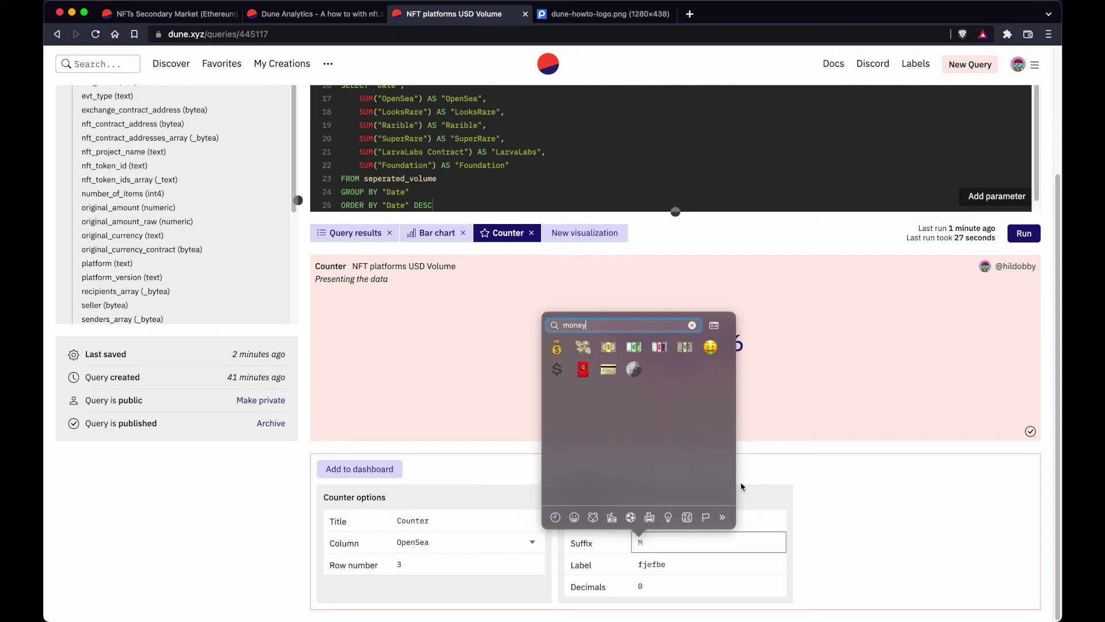
click(558, 347)
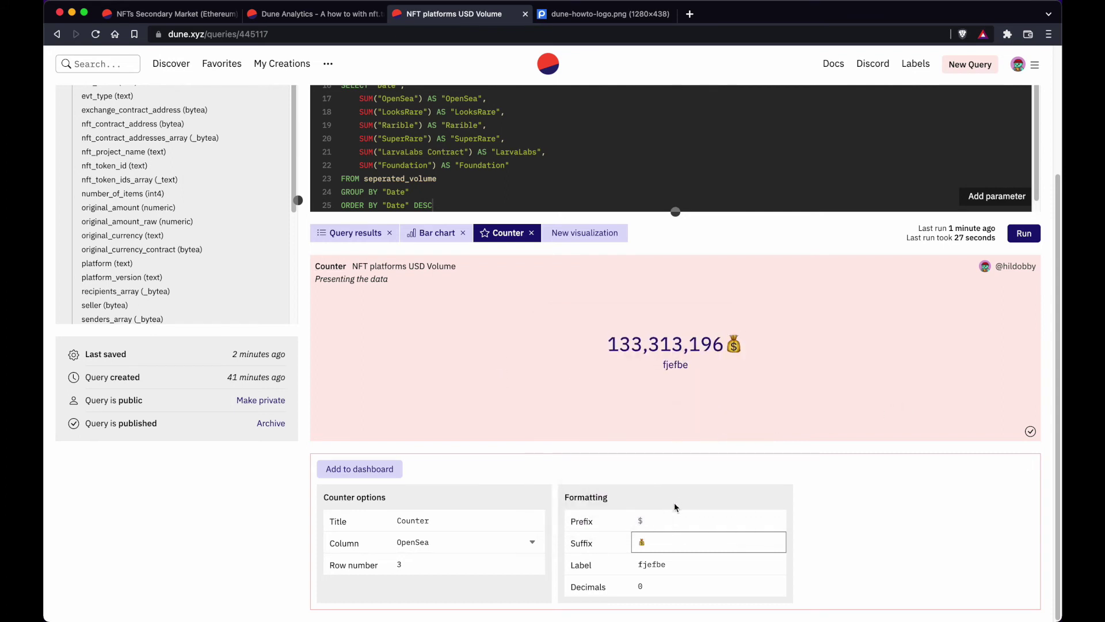
Set the counter's prefix to $ and clear its custom label
click(662, 521)
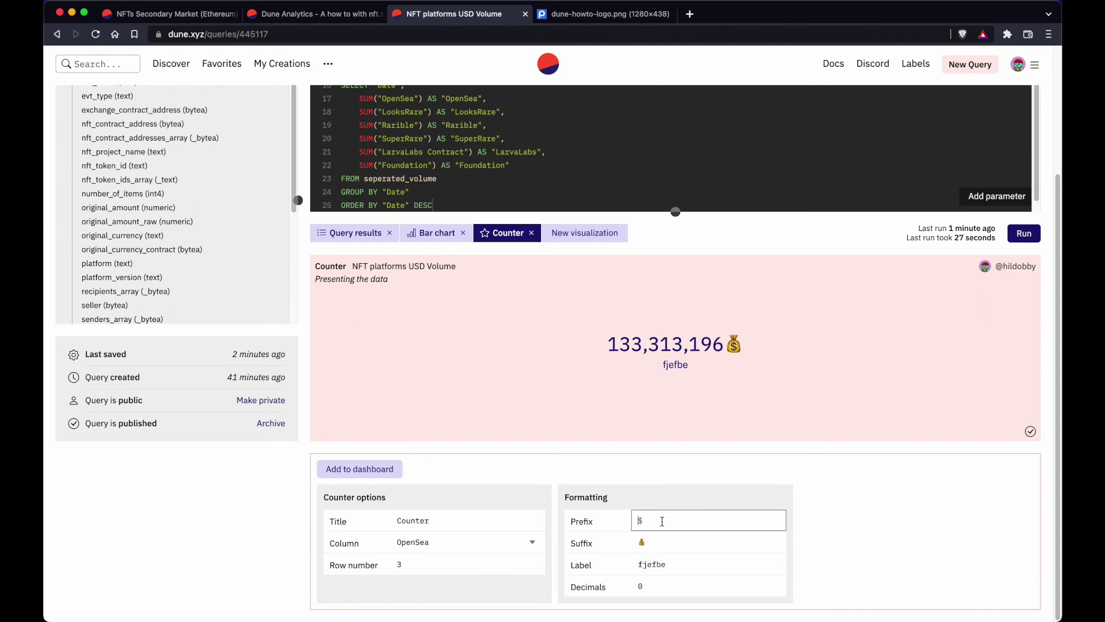
text($)
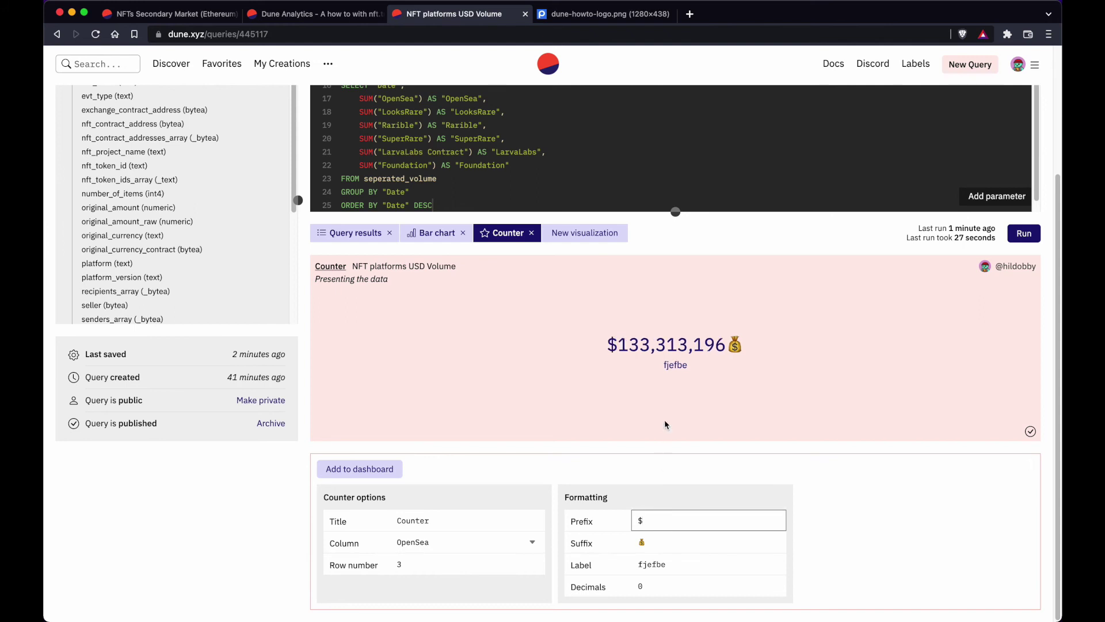
click(665, 561)
drag(631, 561, 690, 561)
key(BackSpace)
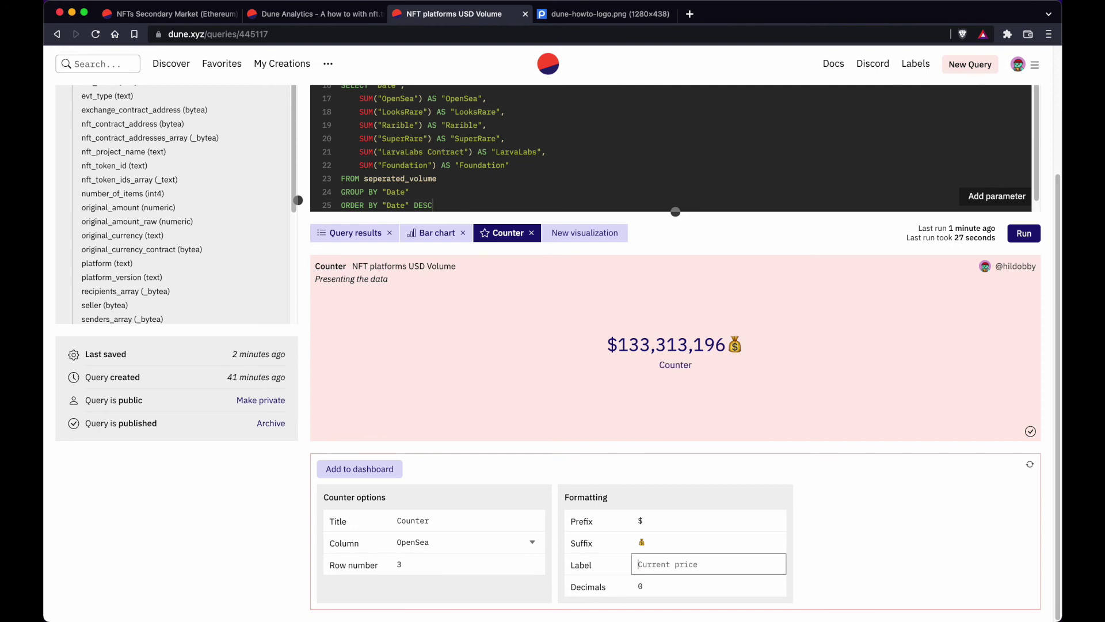
Replace the counter's title with "OpenSea Volume"
drag(492, 523, 325, 514)
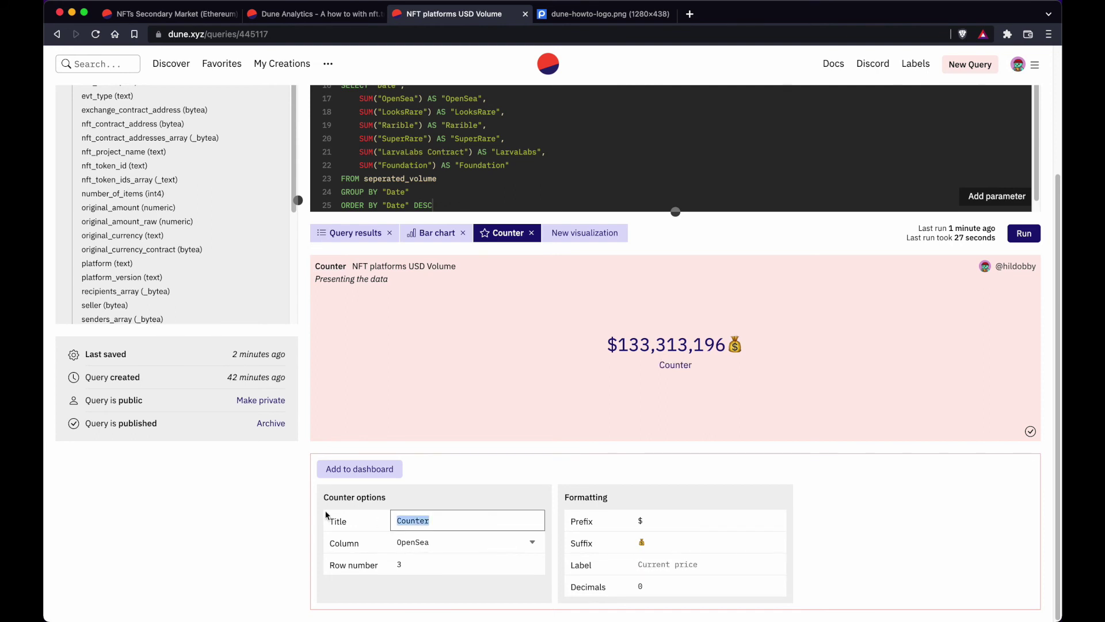
key(BackSpace)
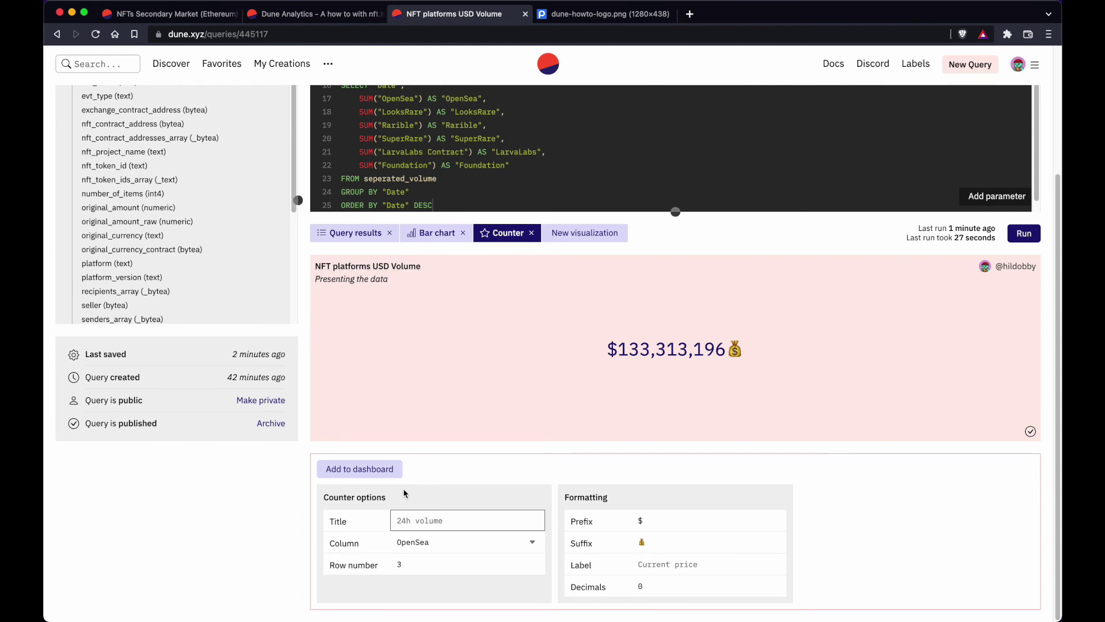
text(O)
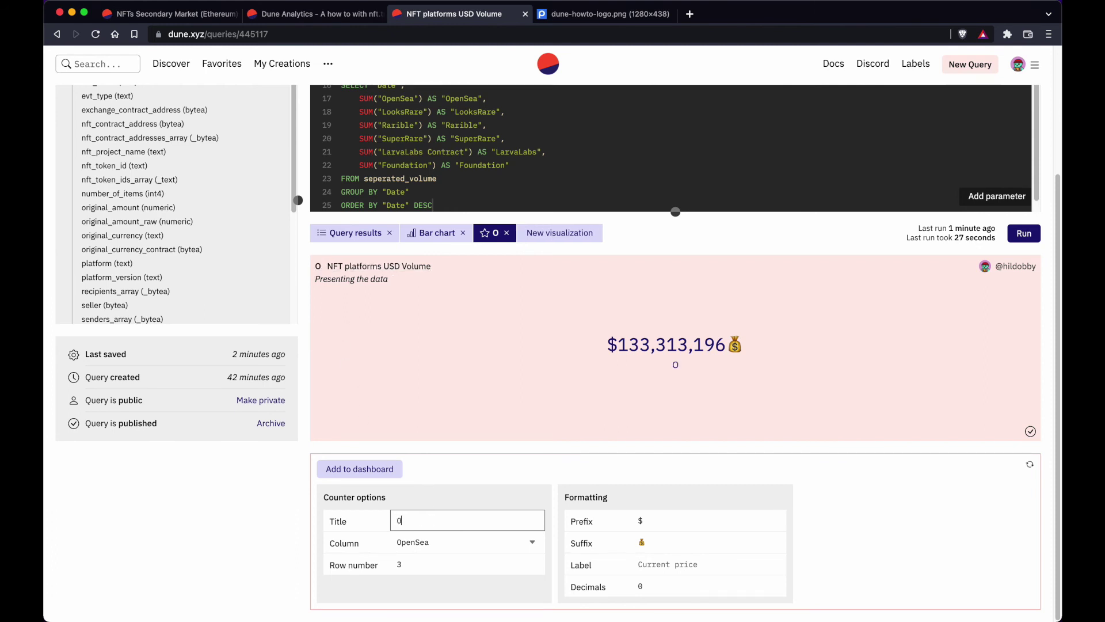
text(pen)
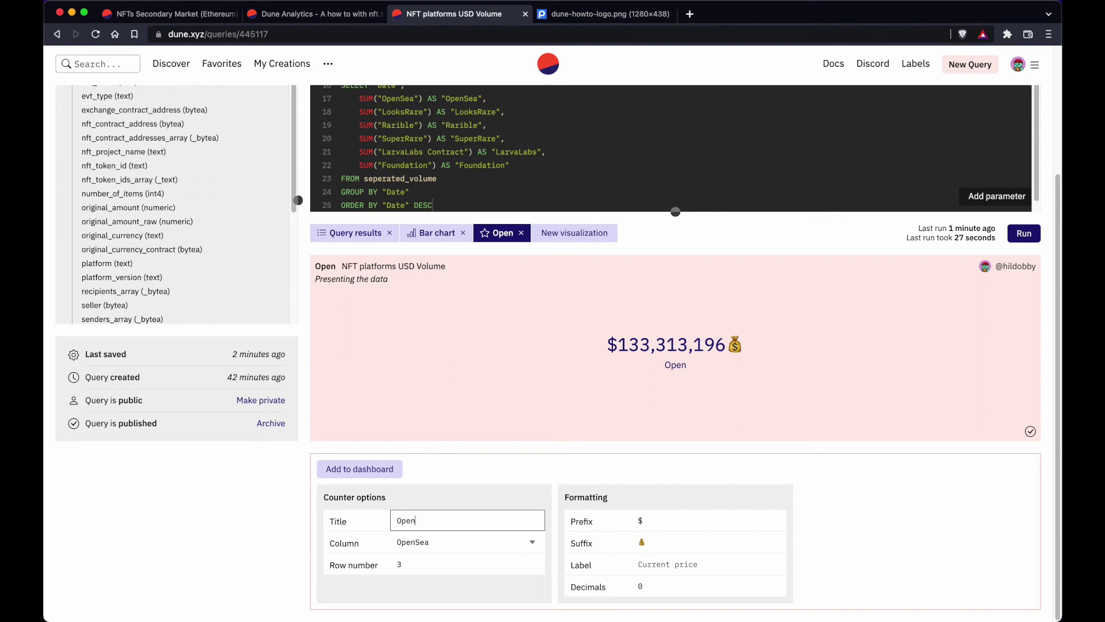
text(Sea Volume)
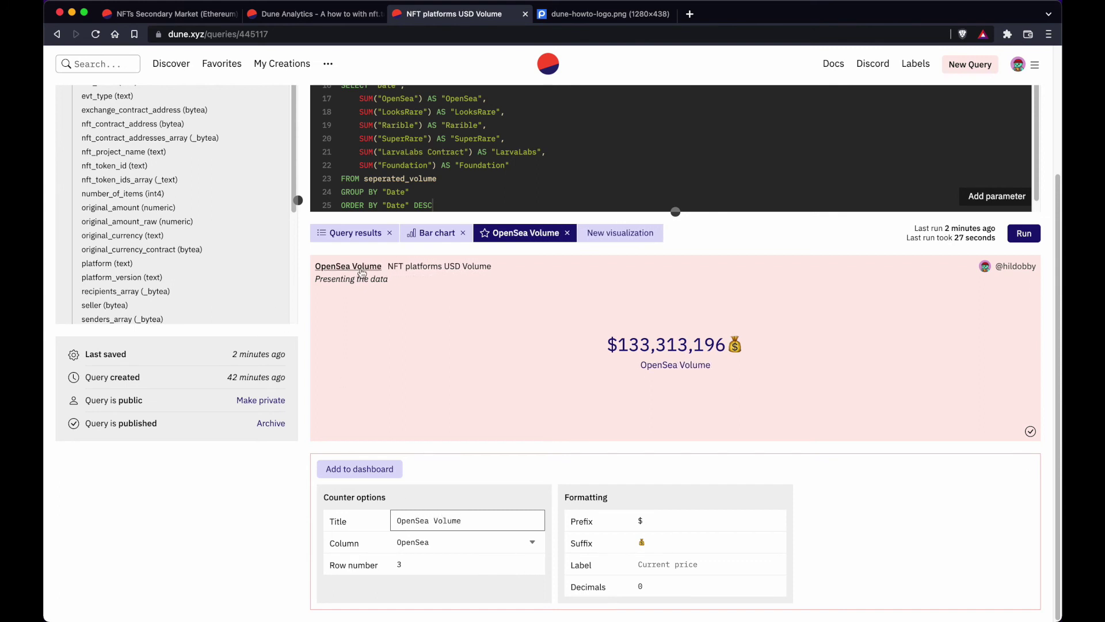
Try the text "Jjdjd" as the counter's label and clear it again
click(673, 567)
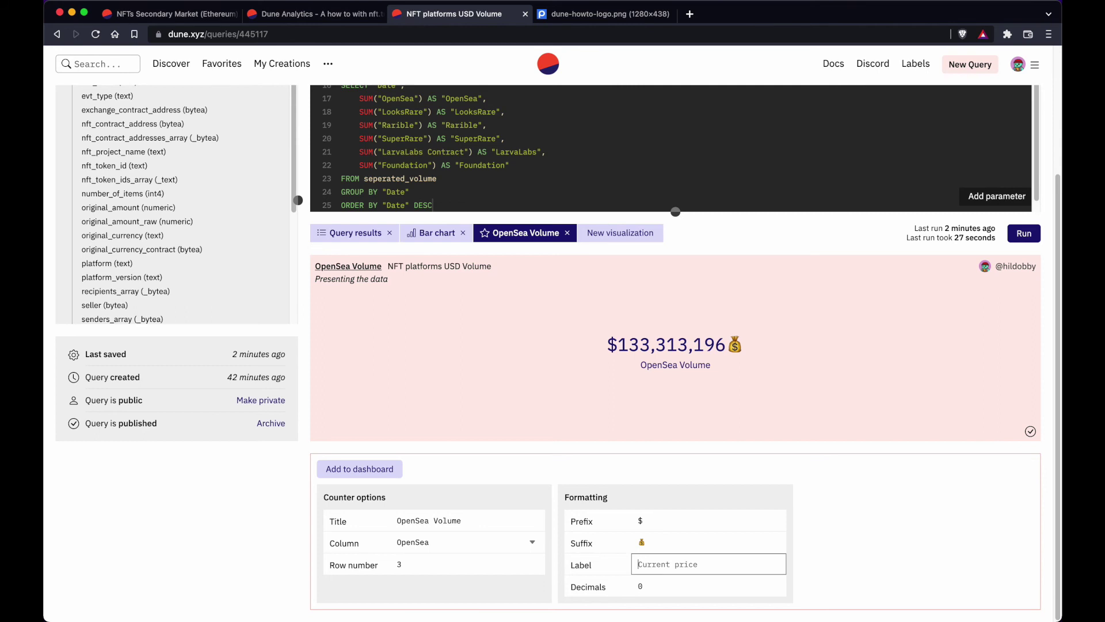
text(Jjdjd)
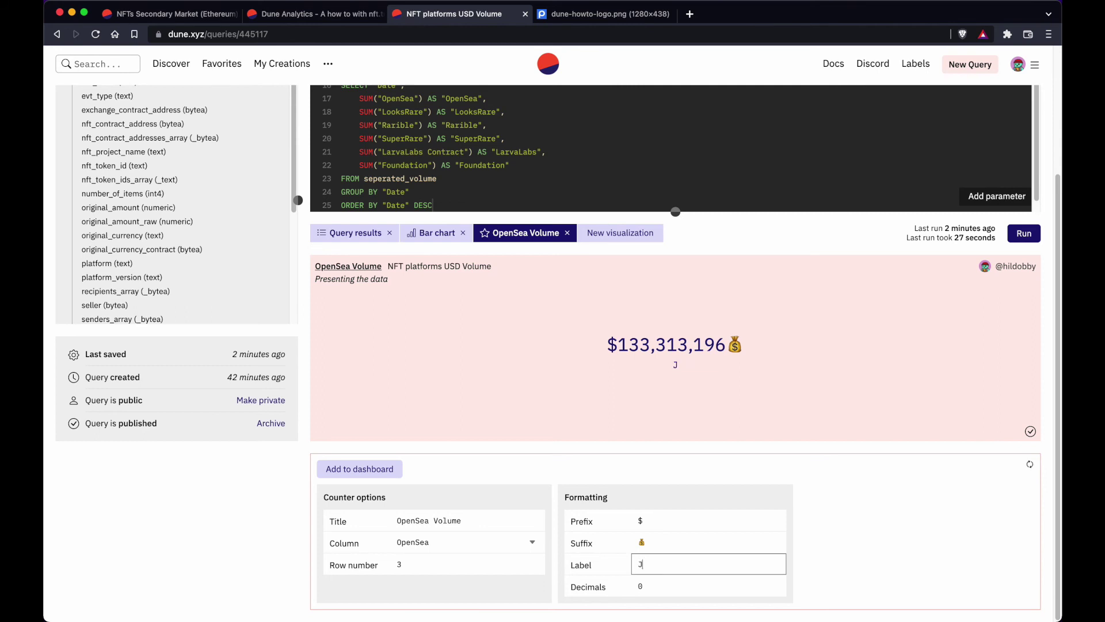
key(BackSpace)
key(BackSpace)
key(BackSpace)
key(BackSpace)
key(BackSpace)
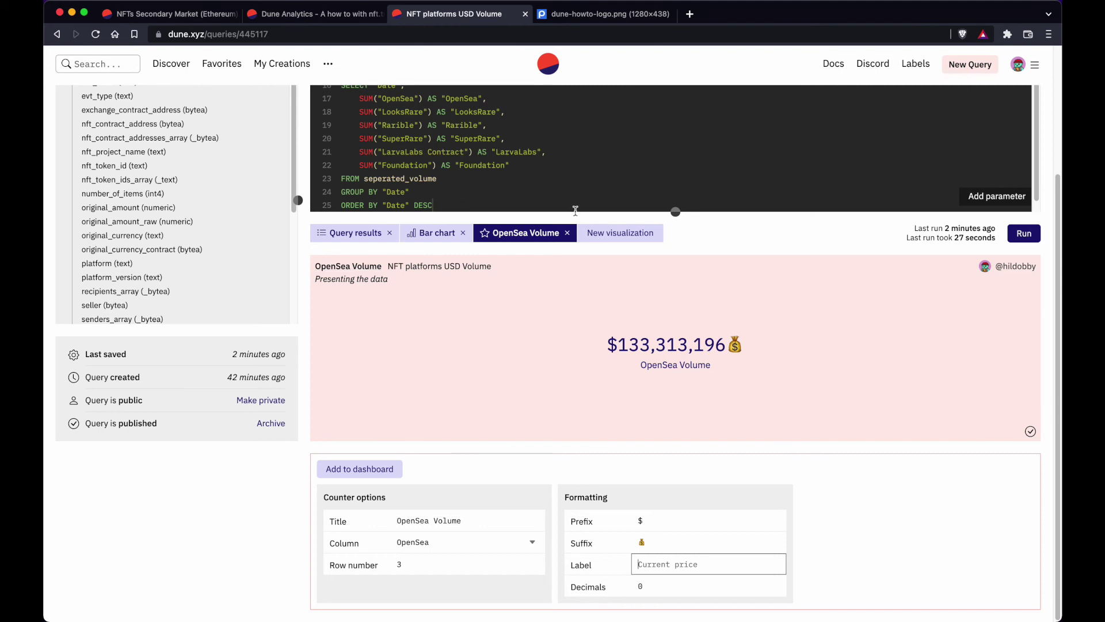
Remove the OpenSea Volume counter visualization and review the bar chart of marketplace volumes
click(568, 232)
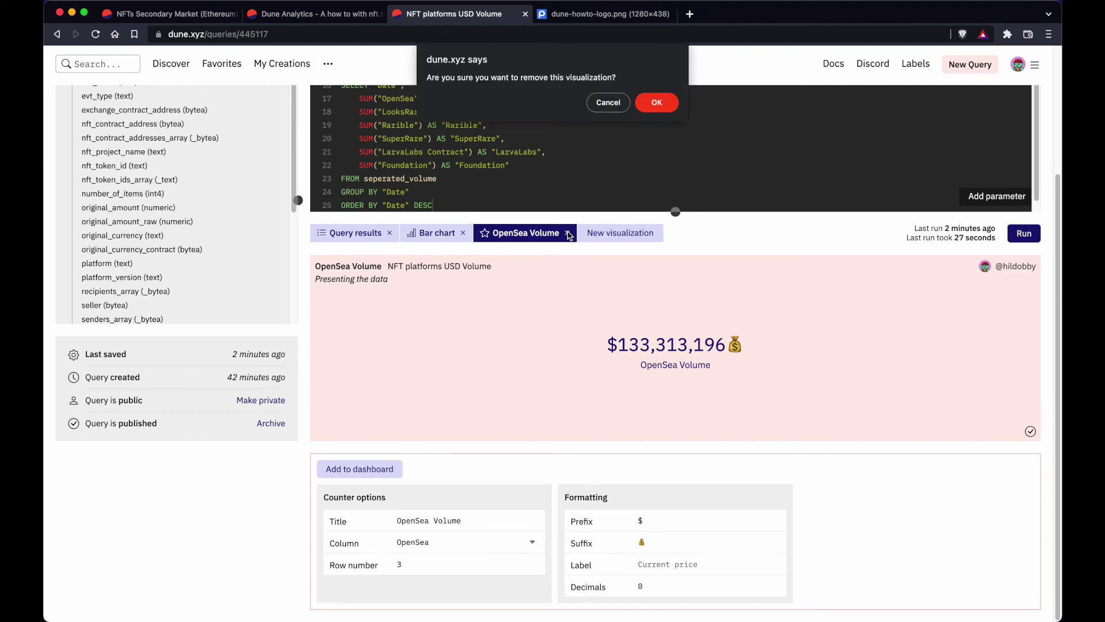
click(653, 103)
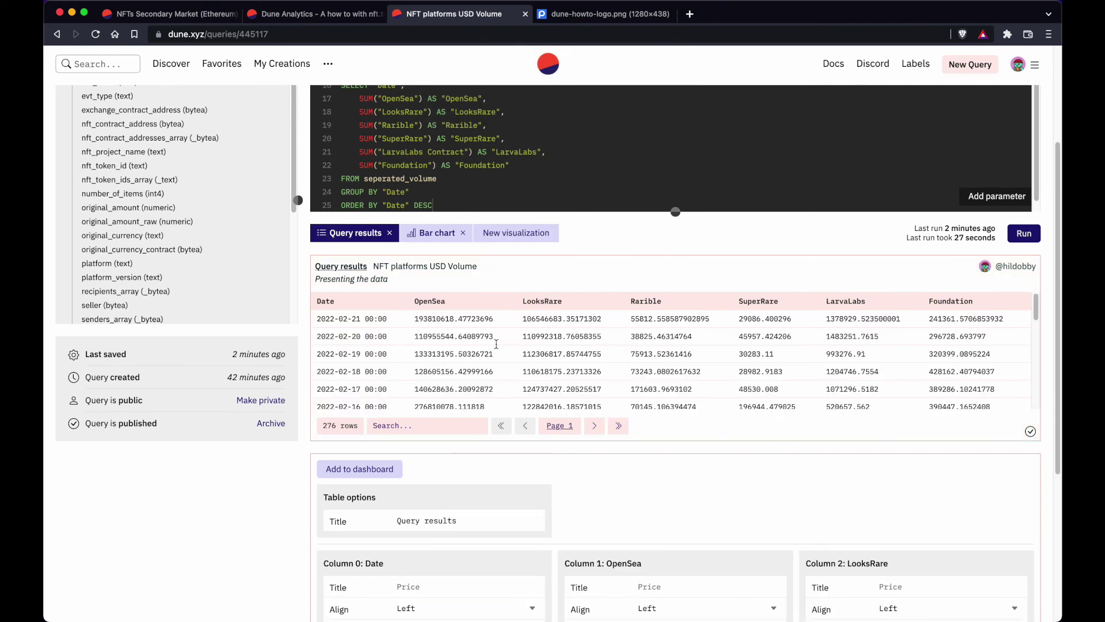
click(426, 236)
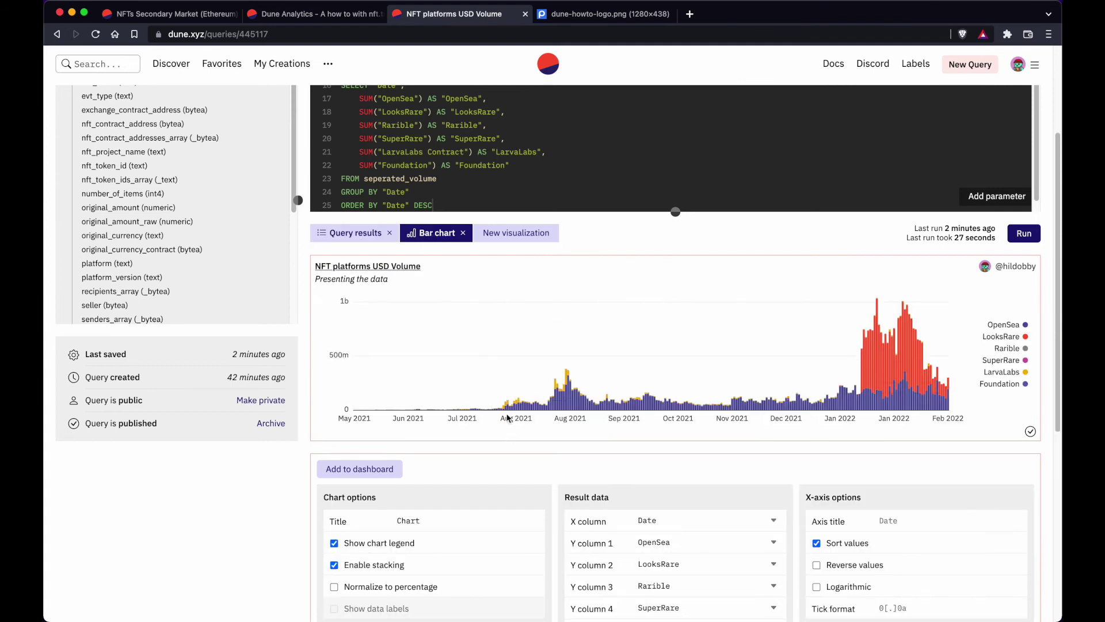
mouse_move(683, 369)
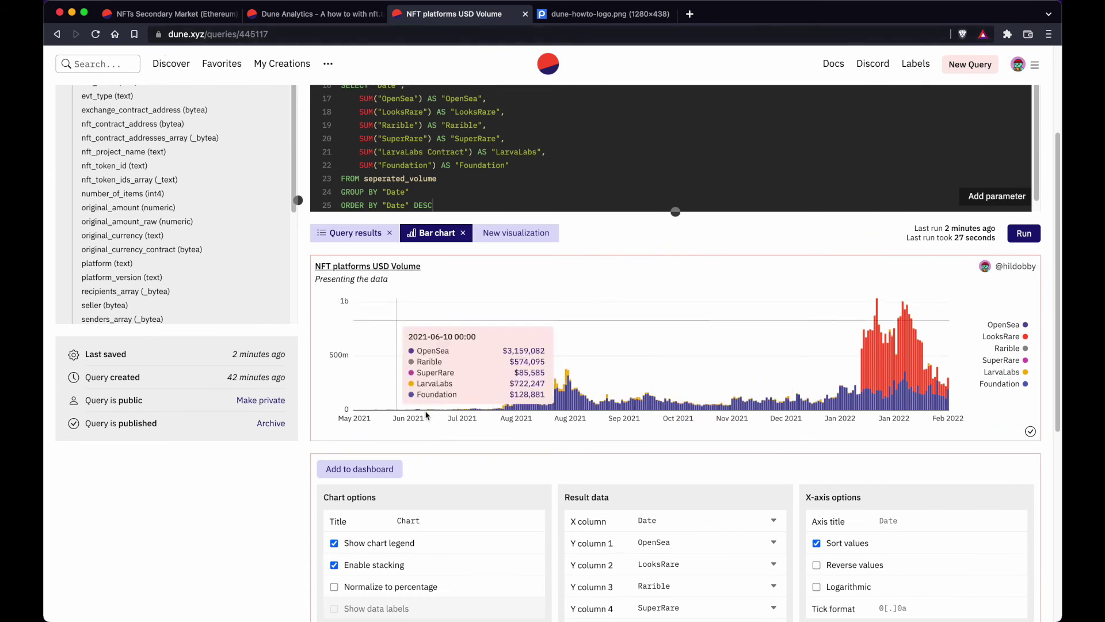
scroll(426, 414, up, 5)
Switch to the "Dune Analytics - A how to with nft.trades" dashboard and start editing it
click(333, 13)
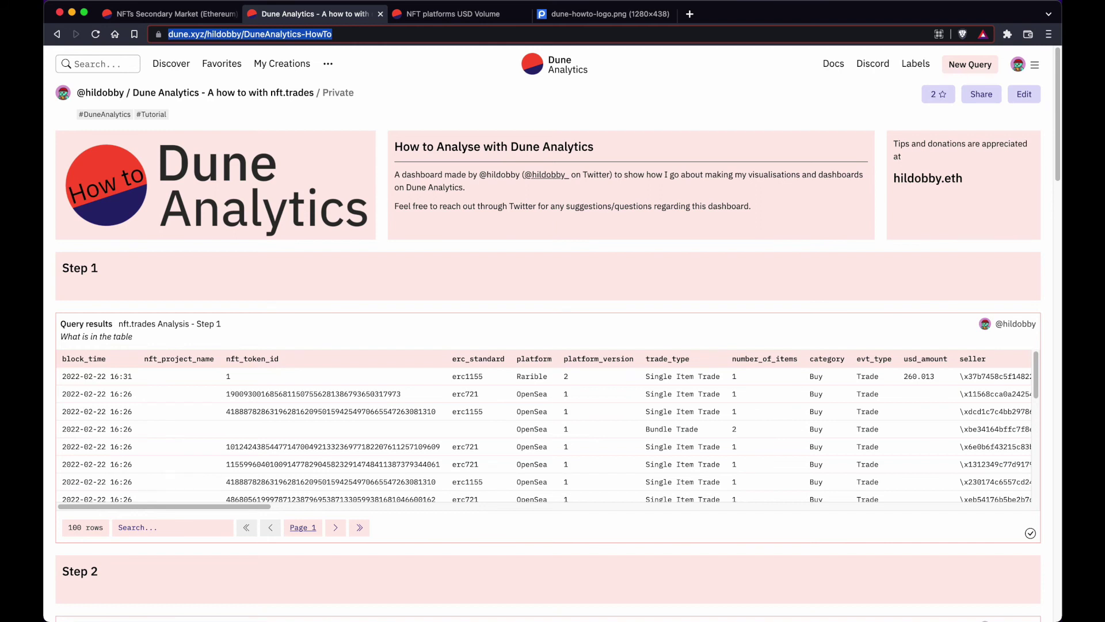
click(979, 129)
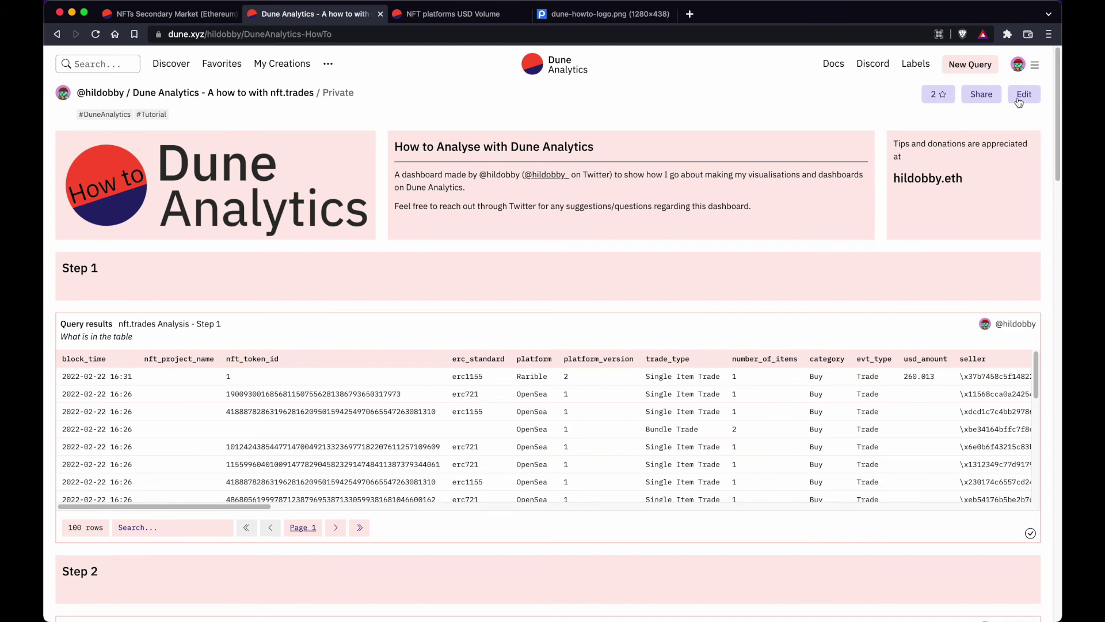
click(1018, 103)
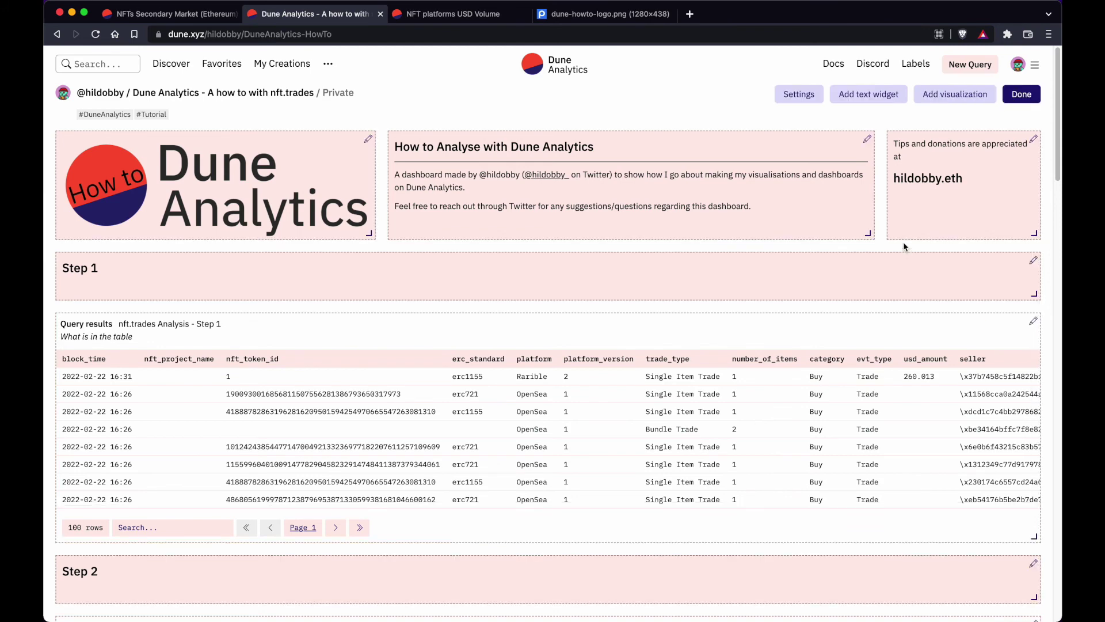
Make the how-to dashboard public, check its title and tags, and save the settings
click(800, 94)
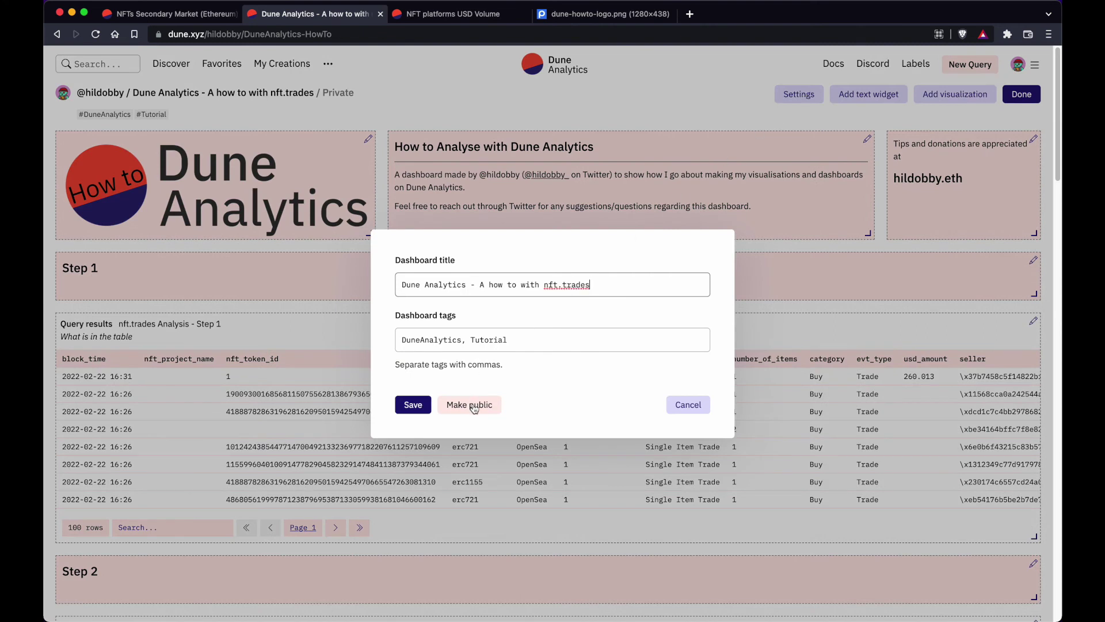
click(474, 408)
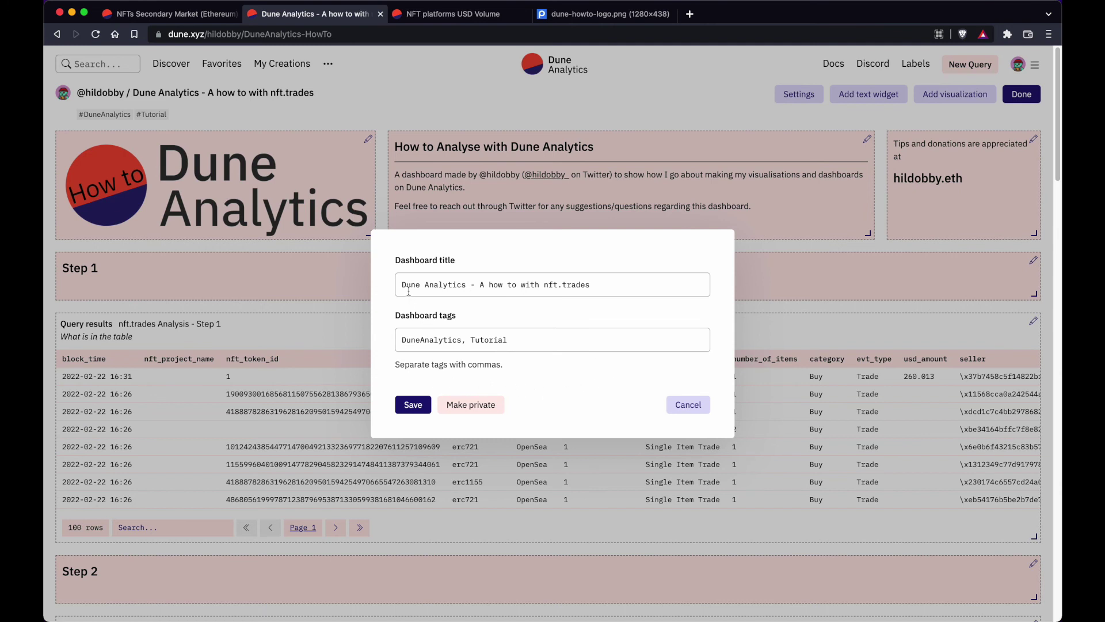
drag(402, 285, 596, 283)
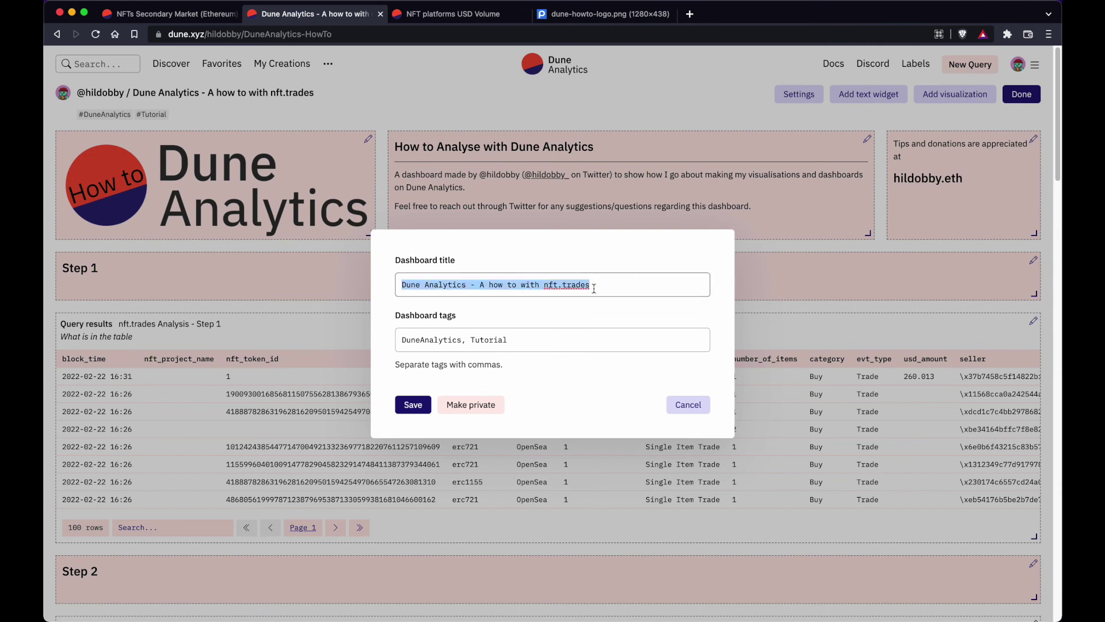
click(594, 286)
drag(527, 346, 393, 345)
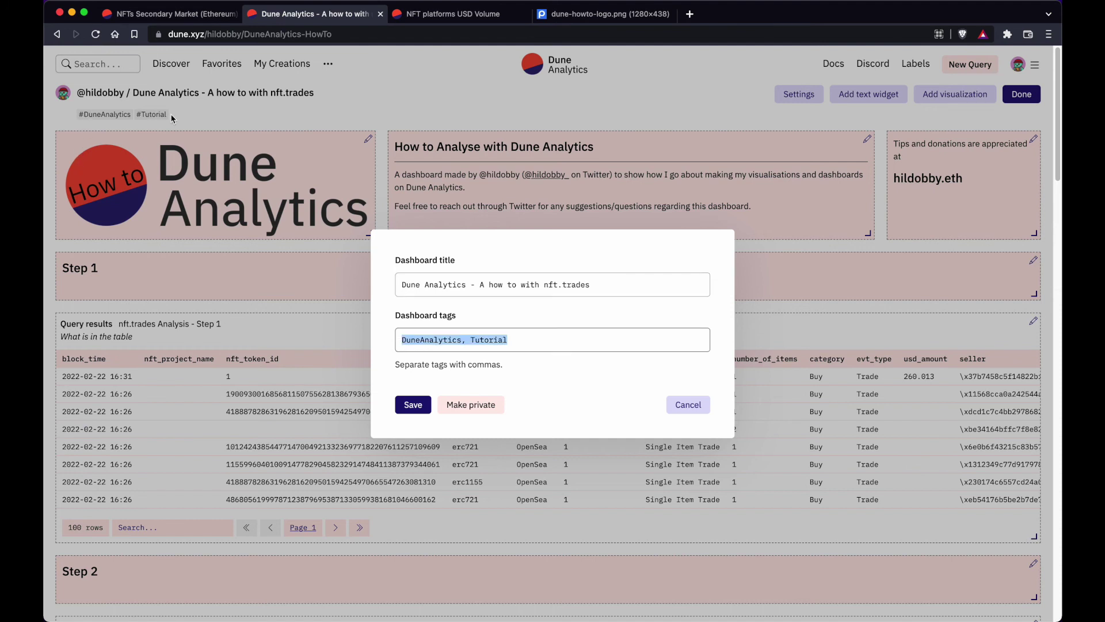
click(509, 340)
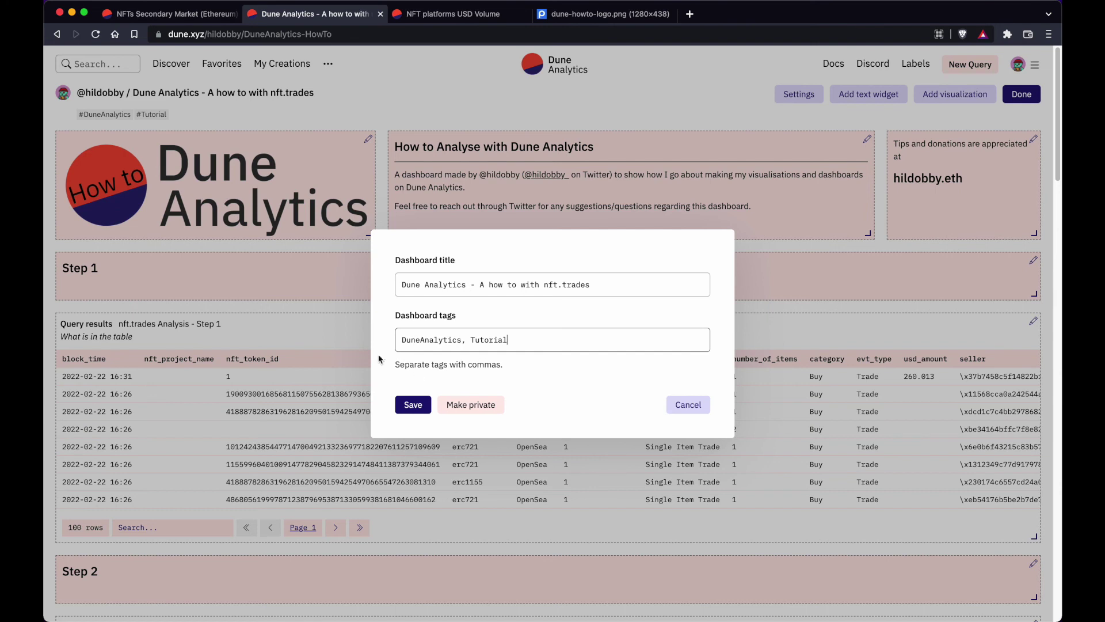
click(412, 409)
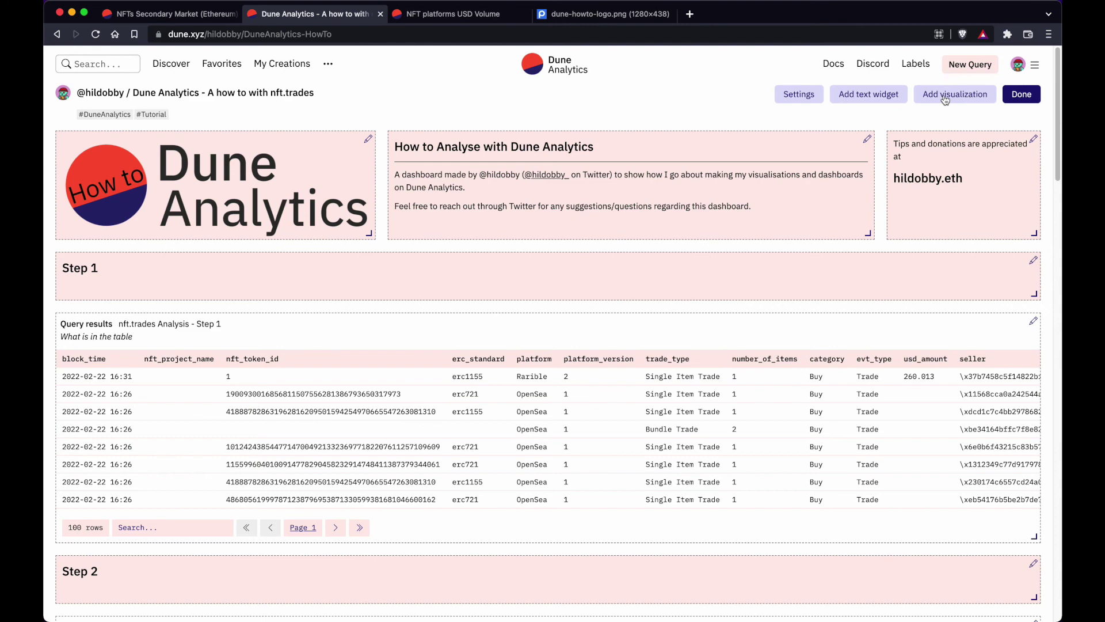
Review the bar chart and results table of the NFT platforms USD Volume query, and return to the how-to dashboard
click(496, 12)
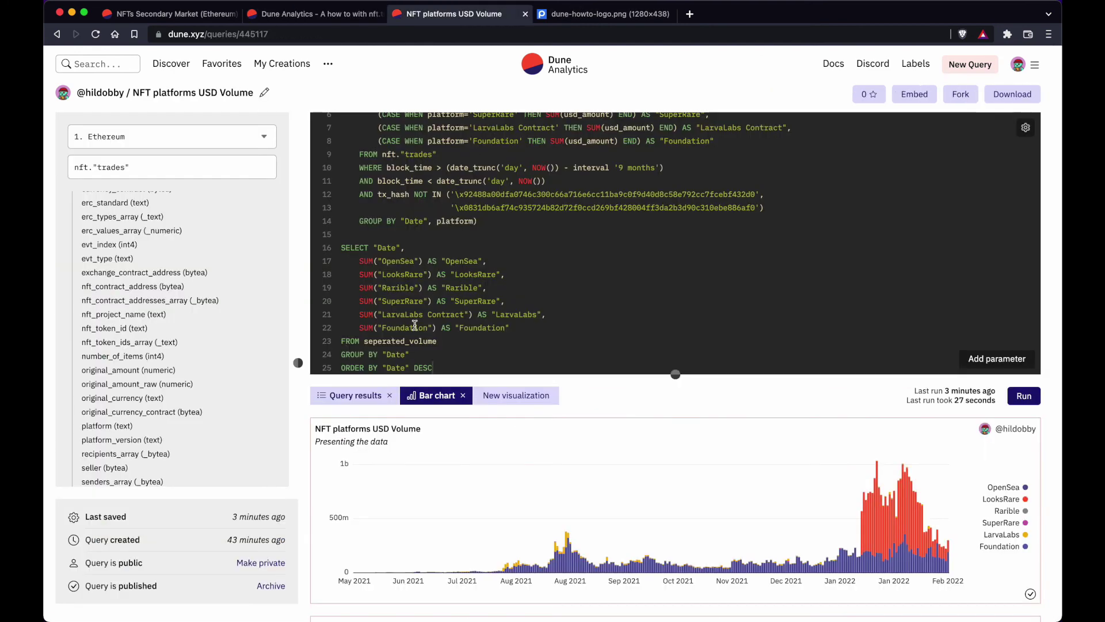
scroll(364, 451, down, 2)
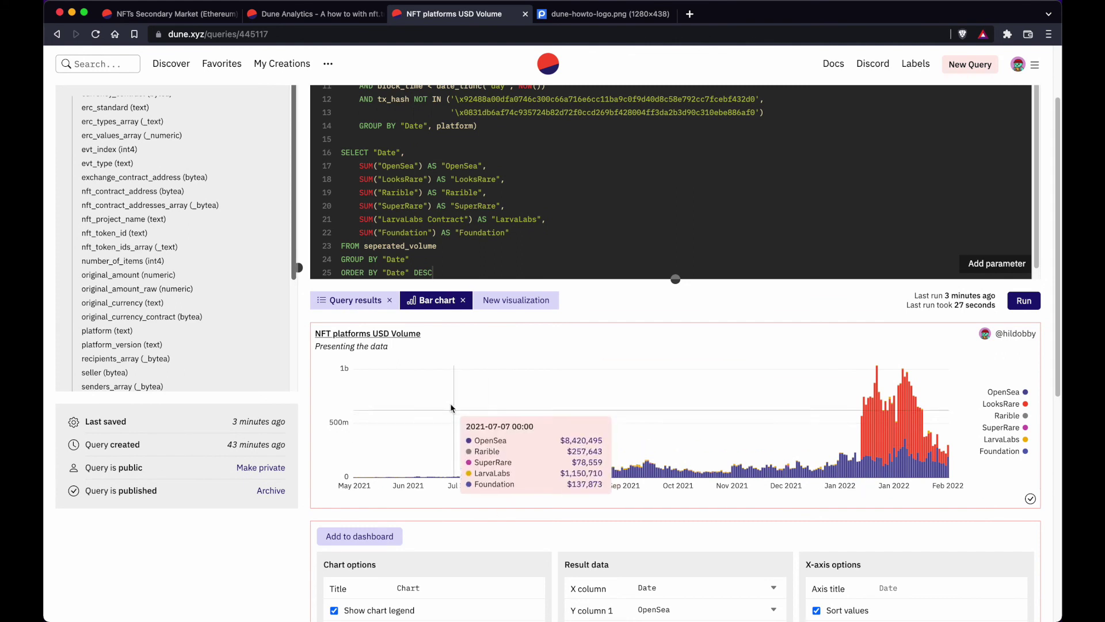
click(353, 300)
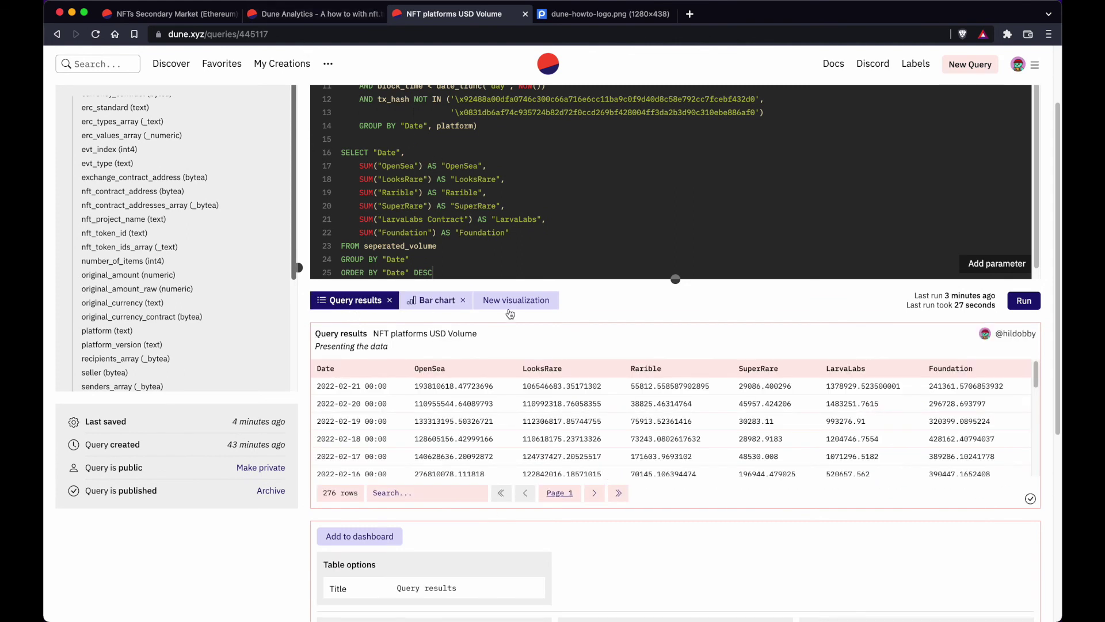
click(320, 22)
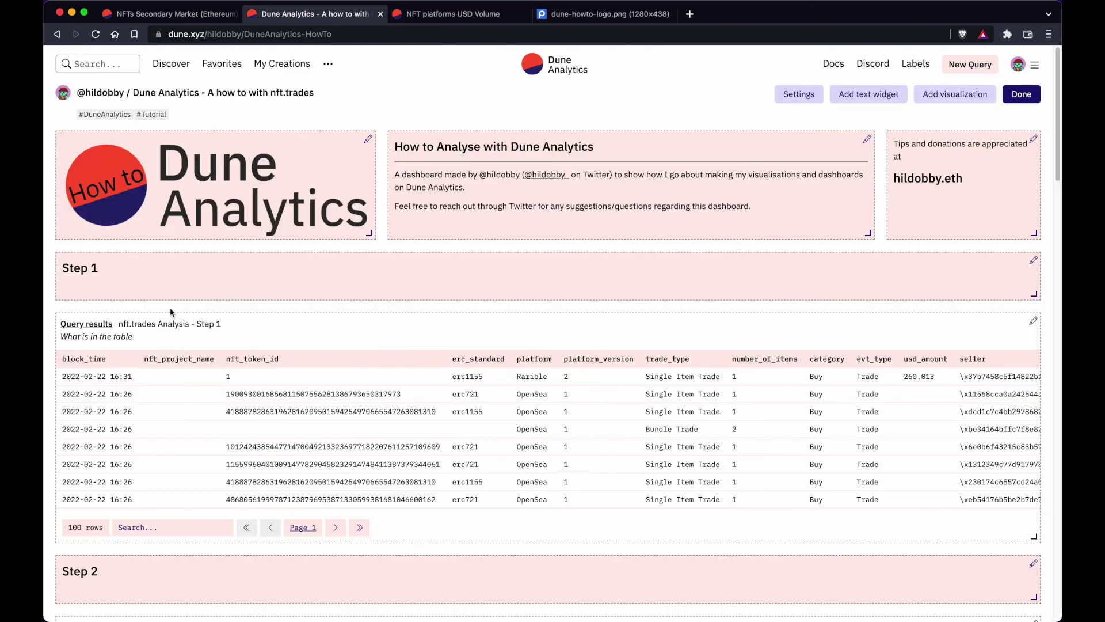
Examine the how-to dashboard's layout of text widgets, result tables and charts from Step 1 through Step 7
scroll(172, 315, down, 1)
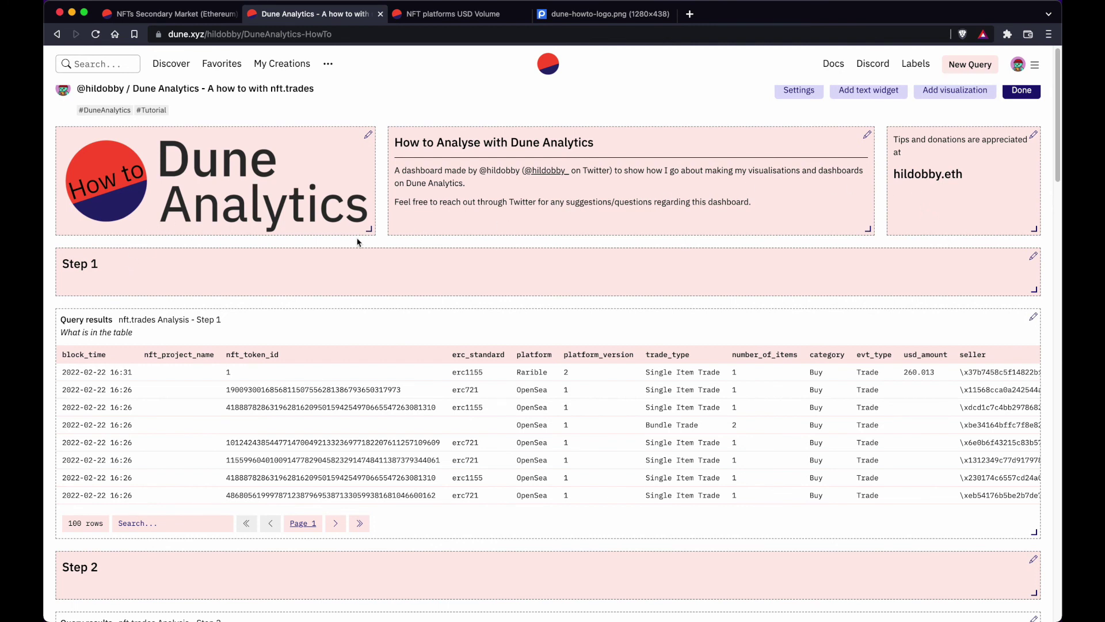
scroll(150, 282, down, 1)
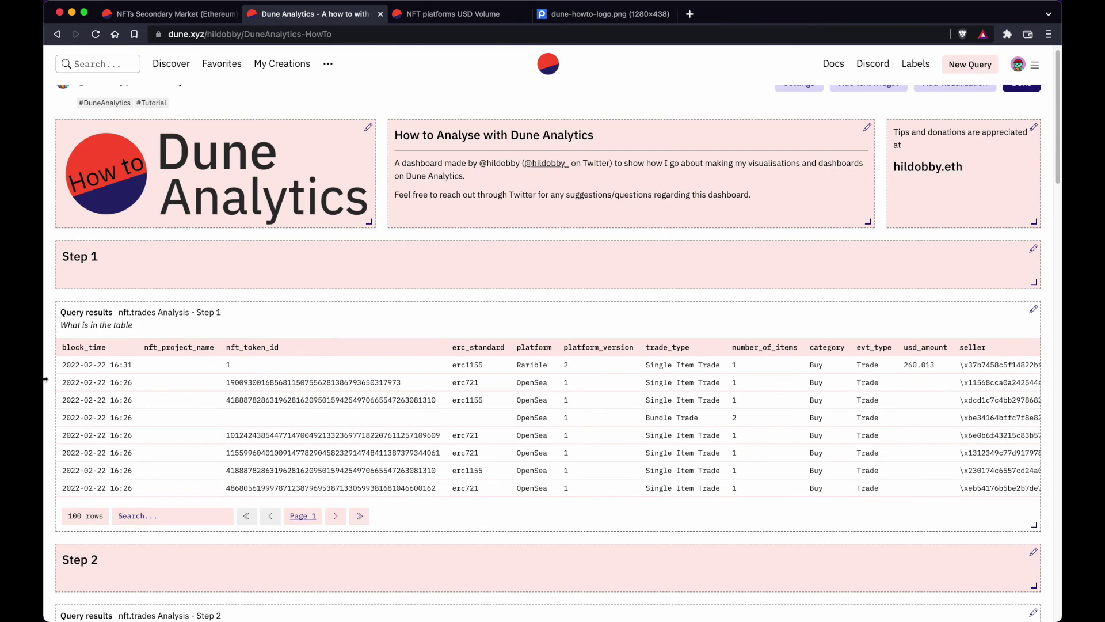
scroll(45, 379, down, 5)
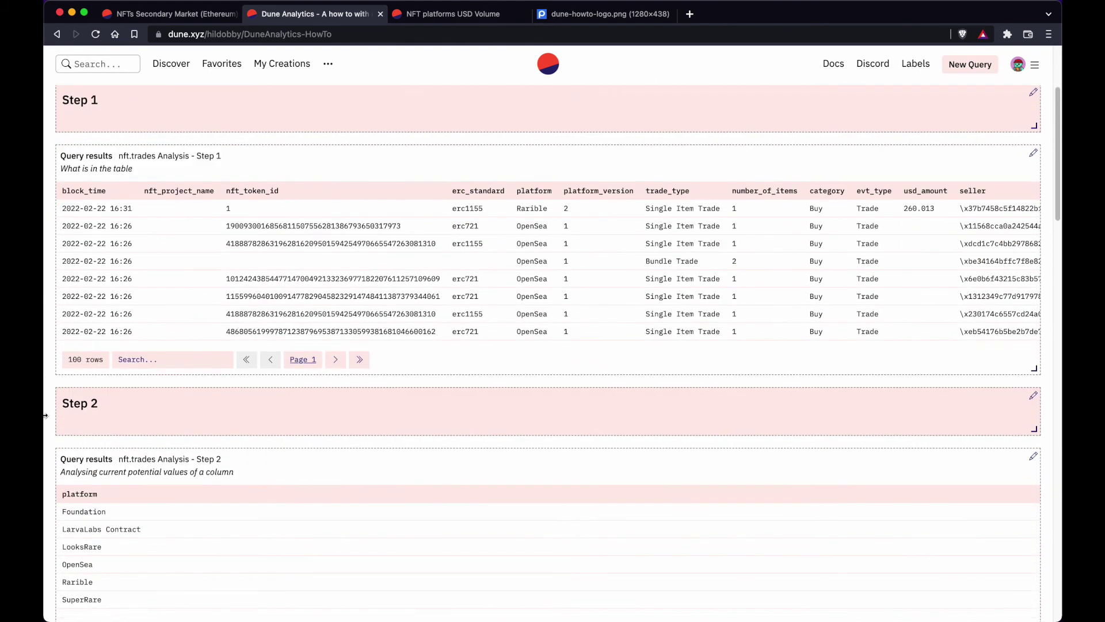
scroll(46, 288, up, 5)
scroll(47, 252, down, 20)
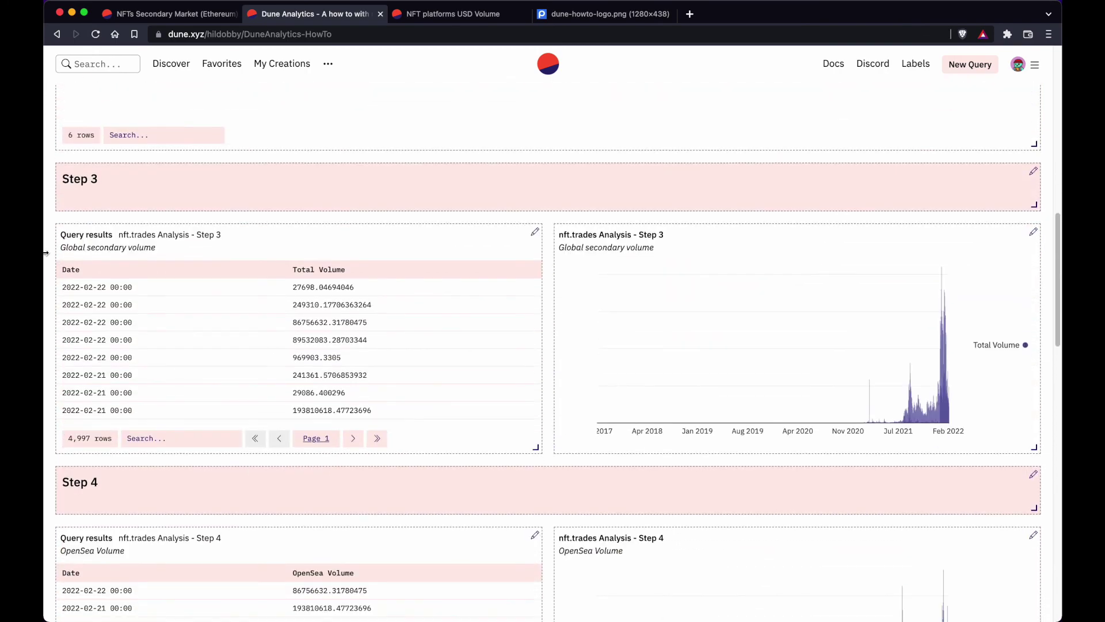
scroll(45, 252, down, 20)
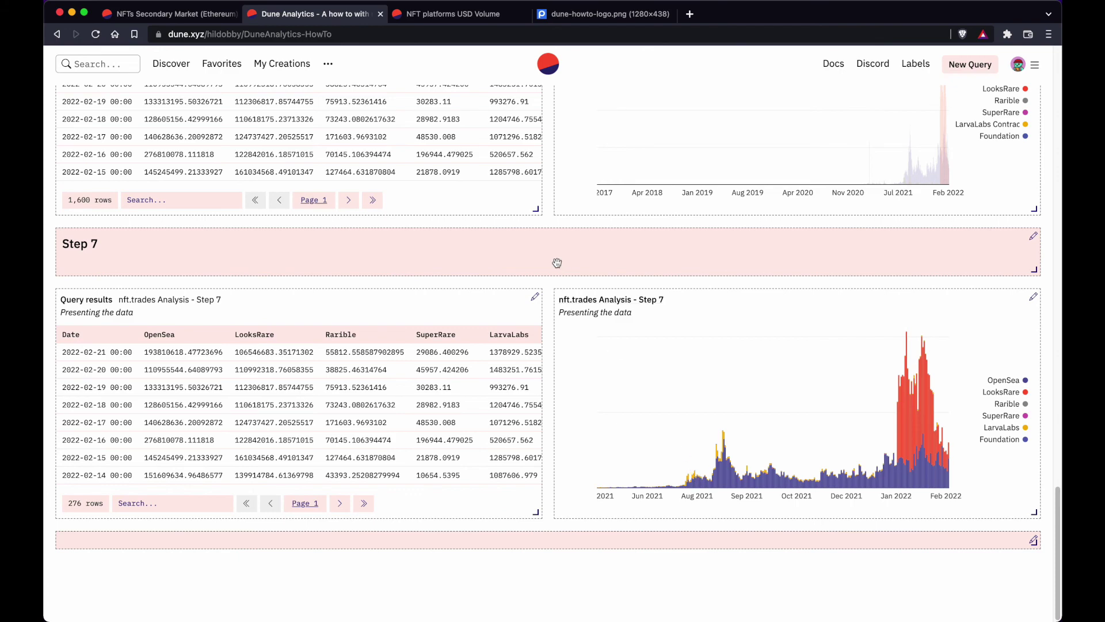
scroll(557, 263, up, 20)
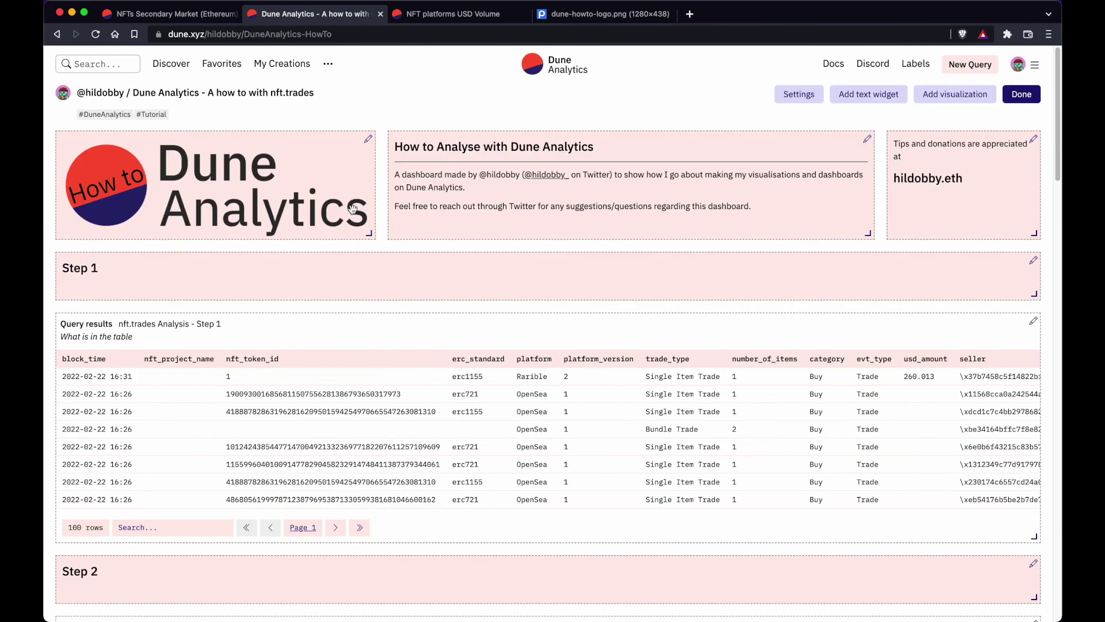
scroll(605, 446, down, 3)
scroll(512, 279, up, 3)
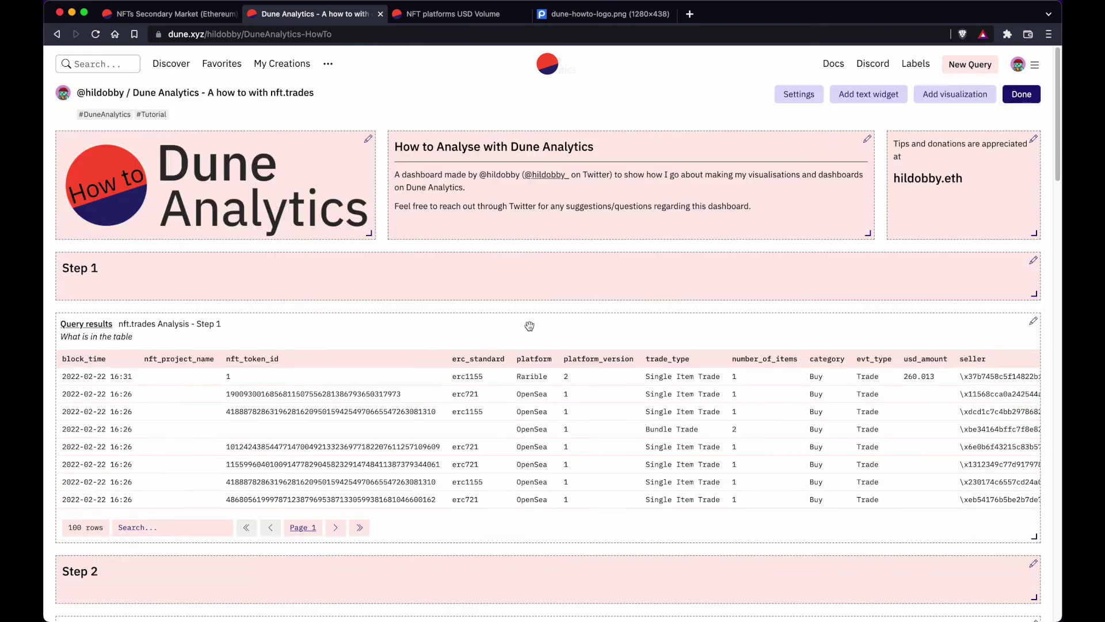
Add the NFT platforms USD Volume bar chart to the dashboard, try a wider size for it and restore its original width
click(969, 97)
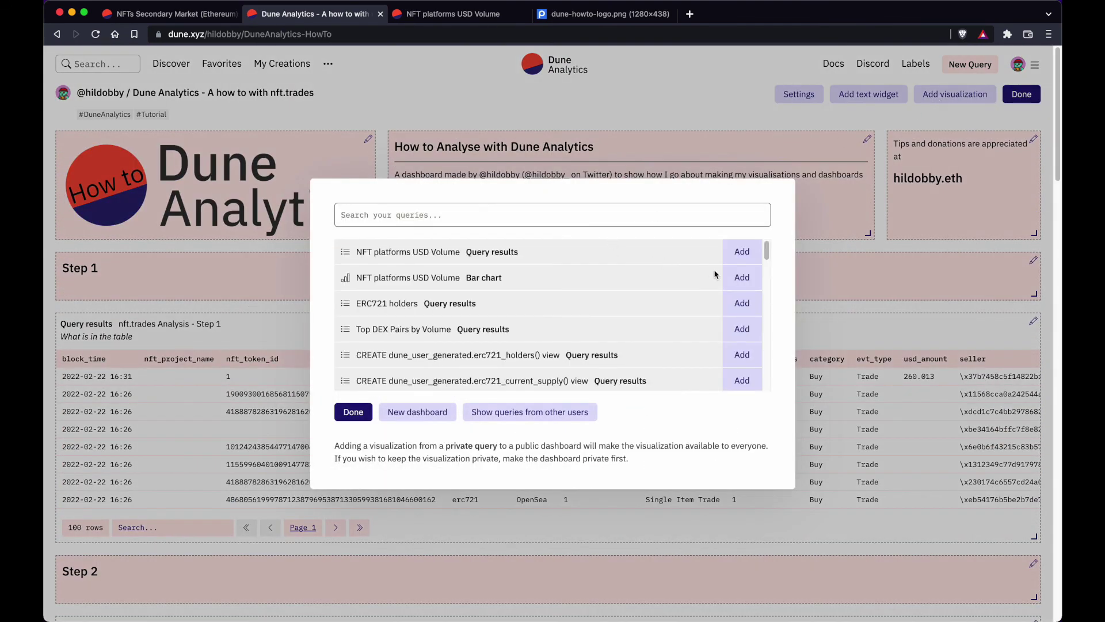
click(742, 277)
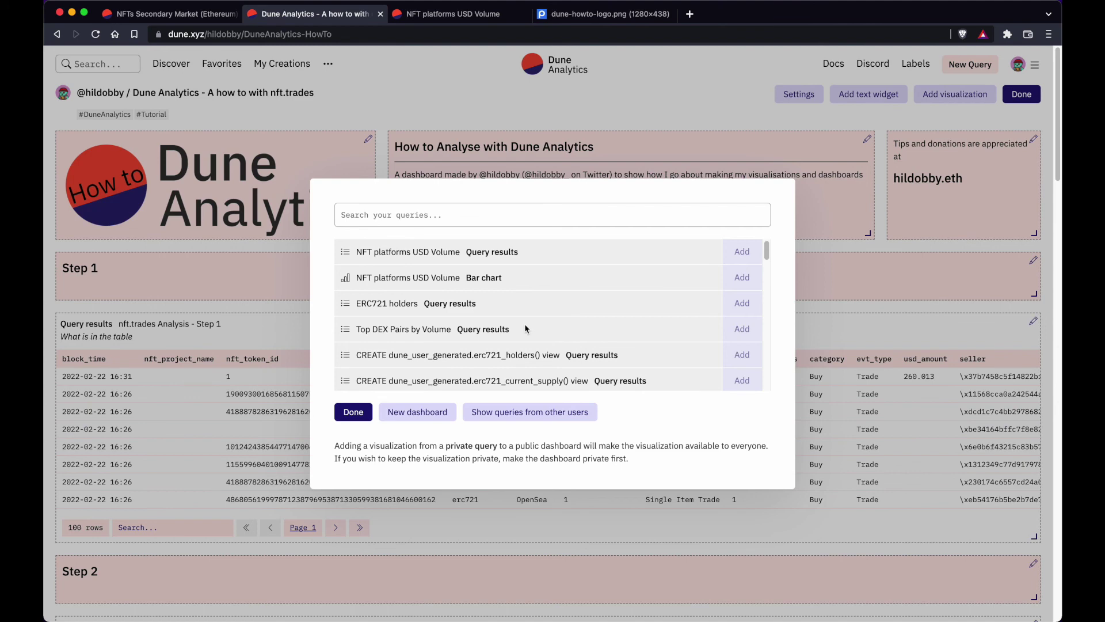
click(351, 420)
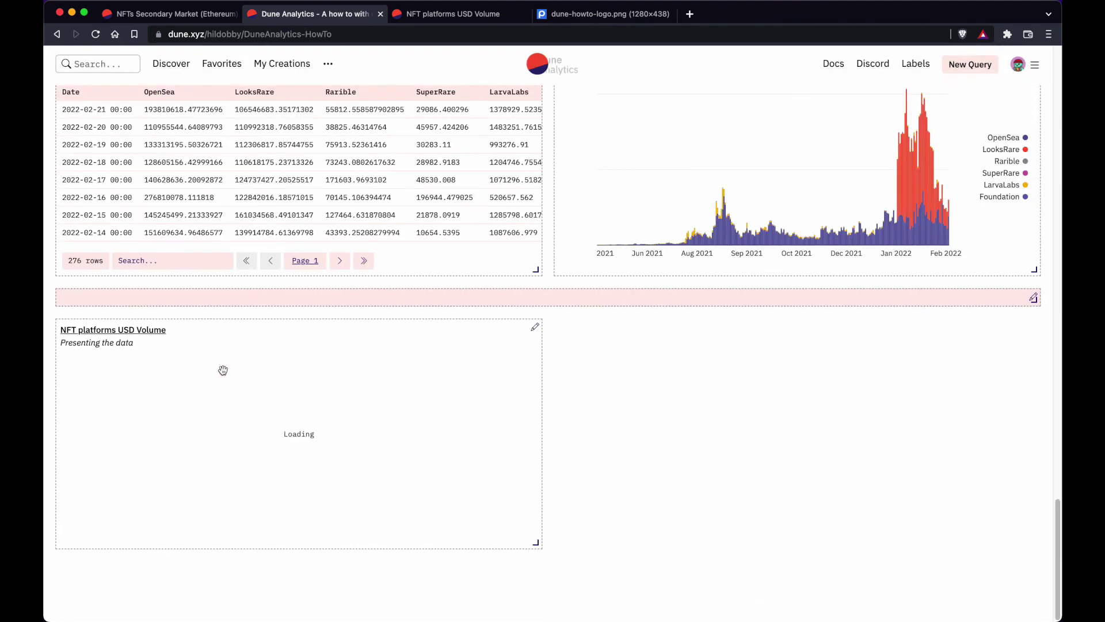
drag(561, 542, 699, 544)
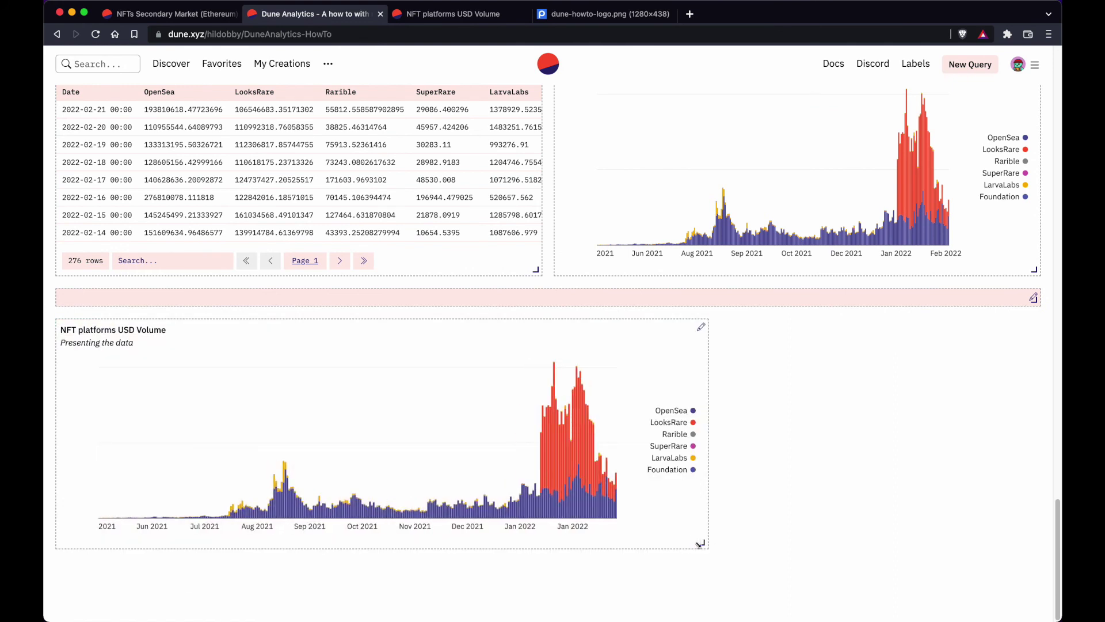
drag(593, 557, 526, 545)
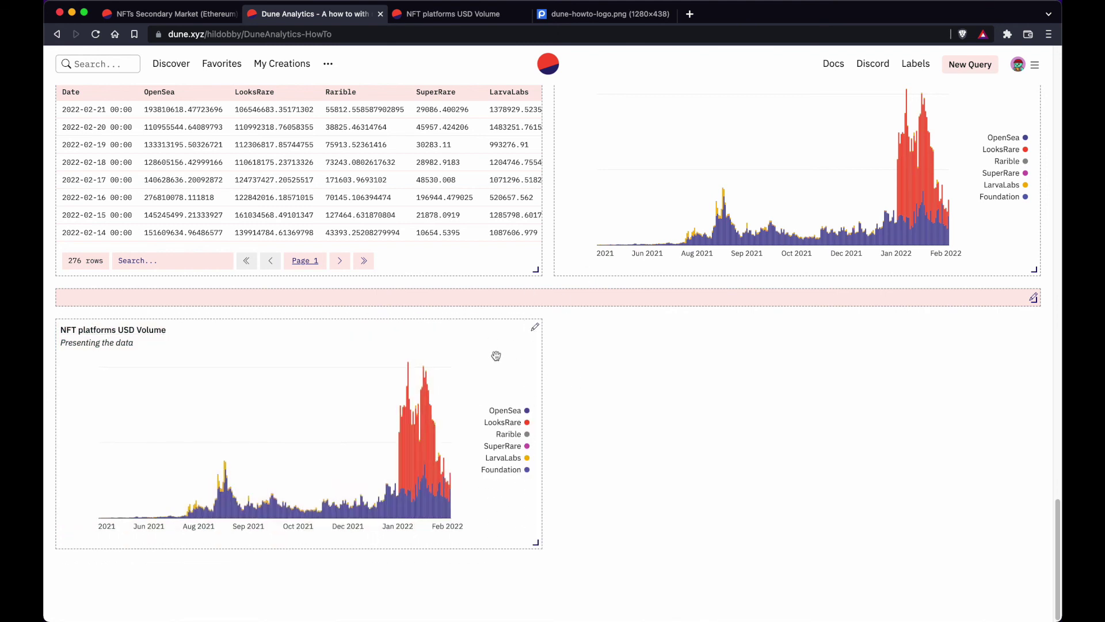
Shift the added NFT platforms USD Volume chart toward the middle of the dashboard and remove its widget
drag(566, 367, 623, 367)
click(696, 328)
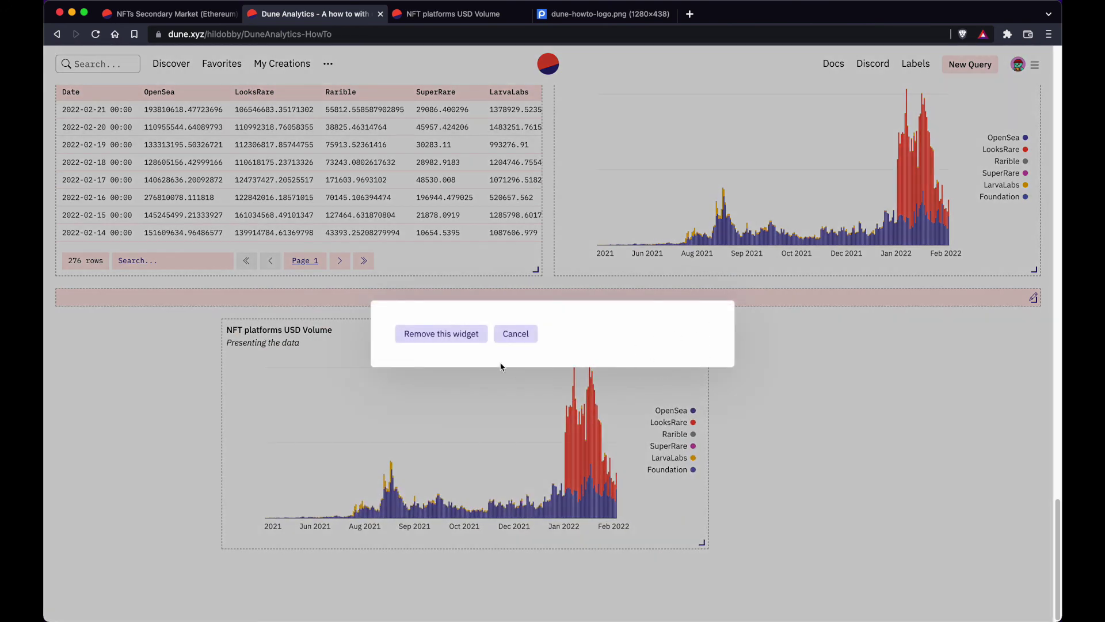
click(442, 339)
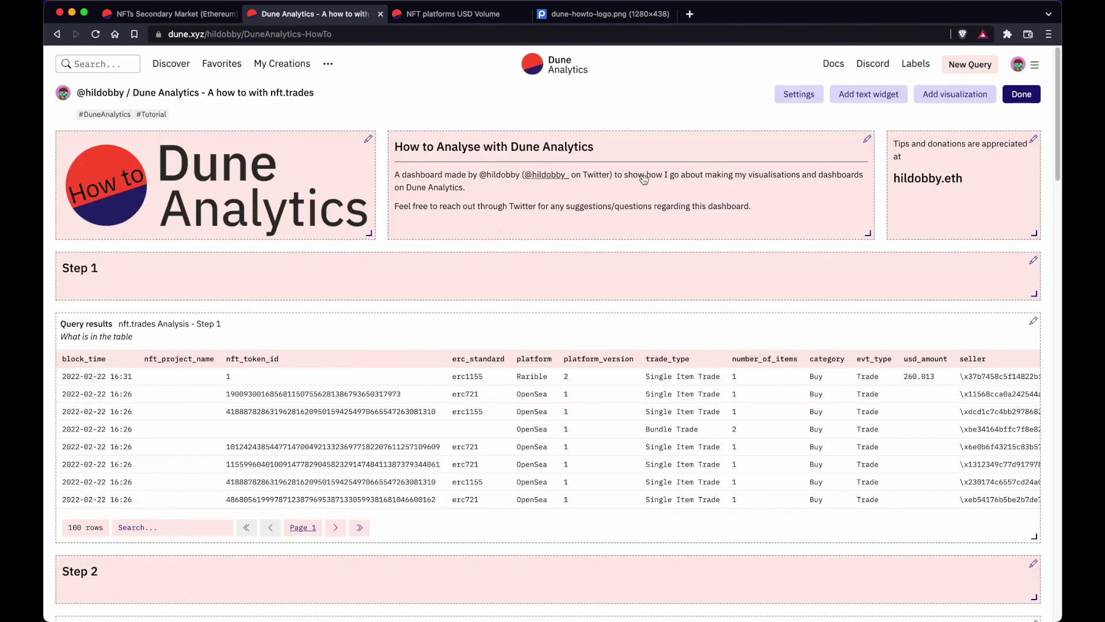
Open the tips and donations text widget for editing and try out the # heading mark before the donation address
click(1034, 139)
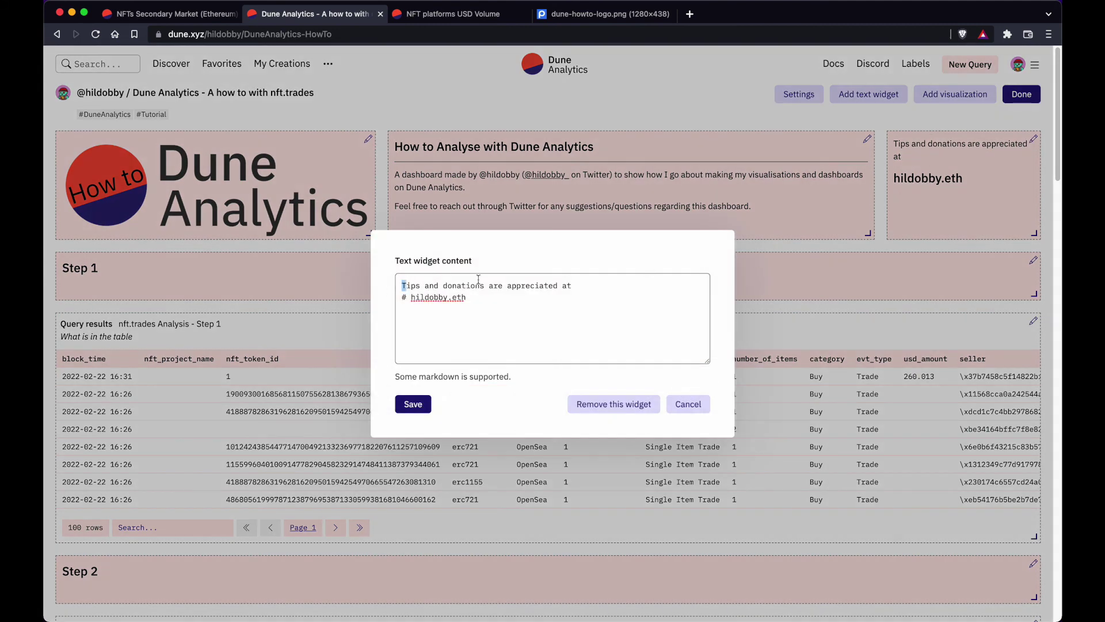
drag(402, 285, 572, 286)
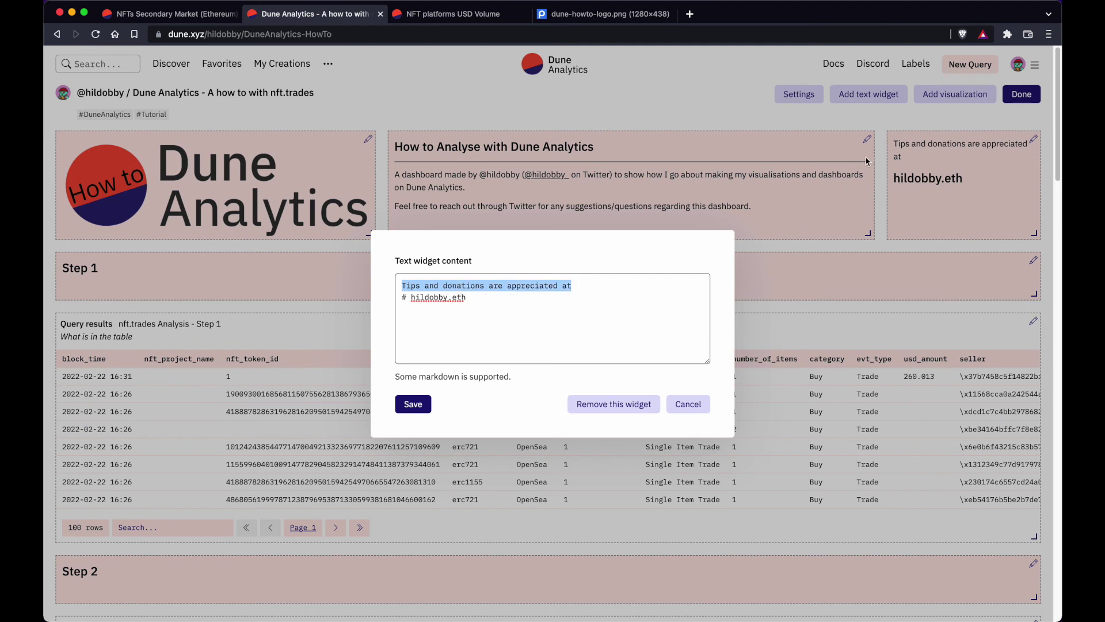
click(402, 302)
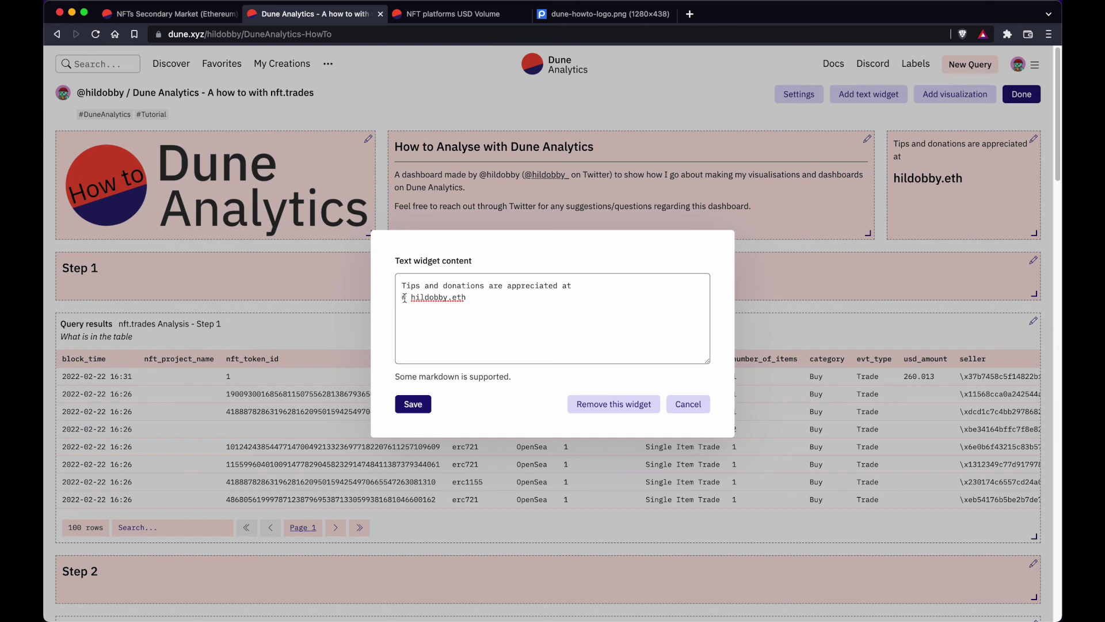
text(£)
key(BackSpace)
text(#)
key(BackSpace)
Duplicate the donation address heading onto three more lines of the text widget
drag(383, 305, 374, 292)
key(ctrl+c)
click(543, 322)
key(Return)
key(ctrl+v)
key(Return)
key(ctrl+v)
key(ctrl+v)
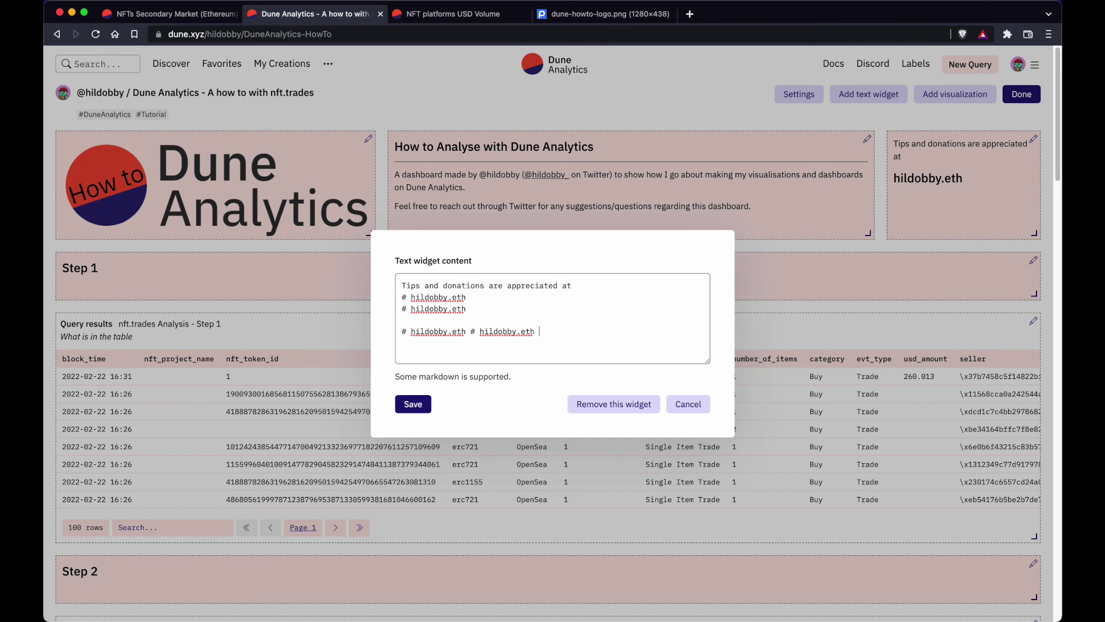
click(445, 323)
key(BackSpace)
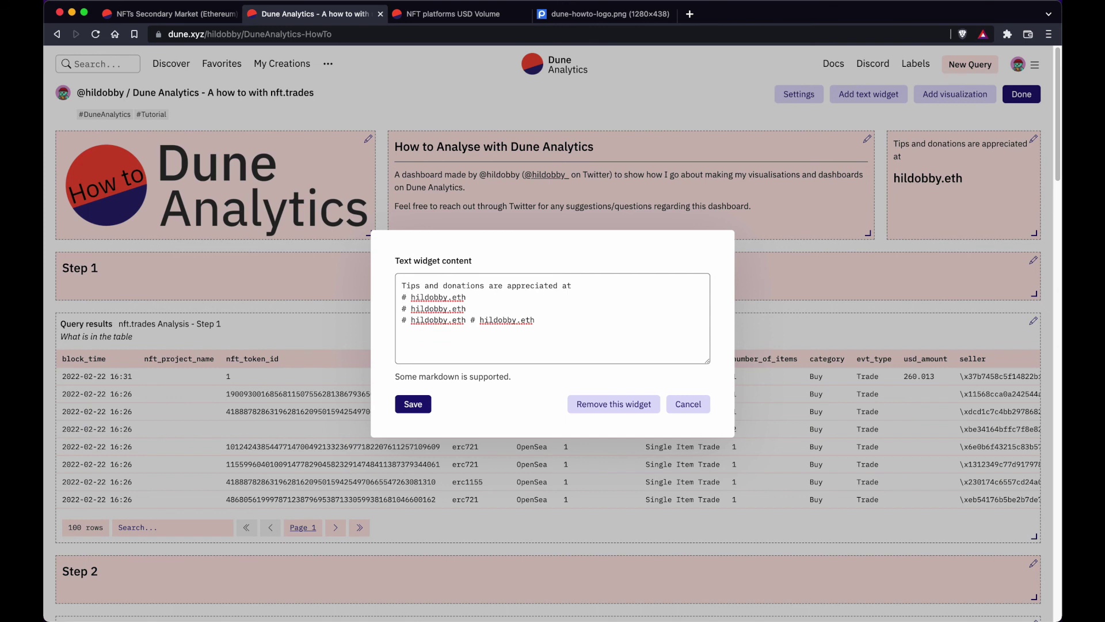
key(Return)
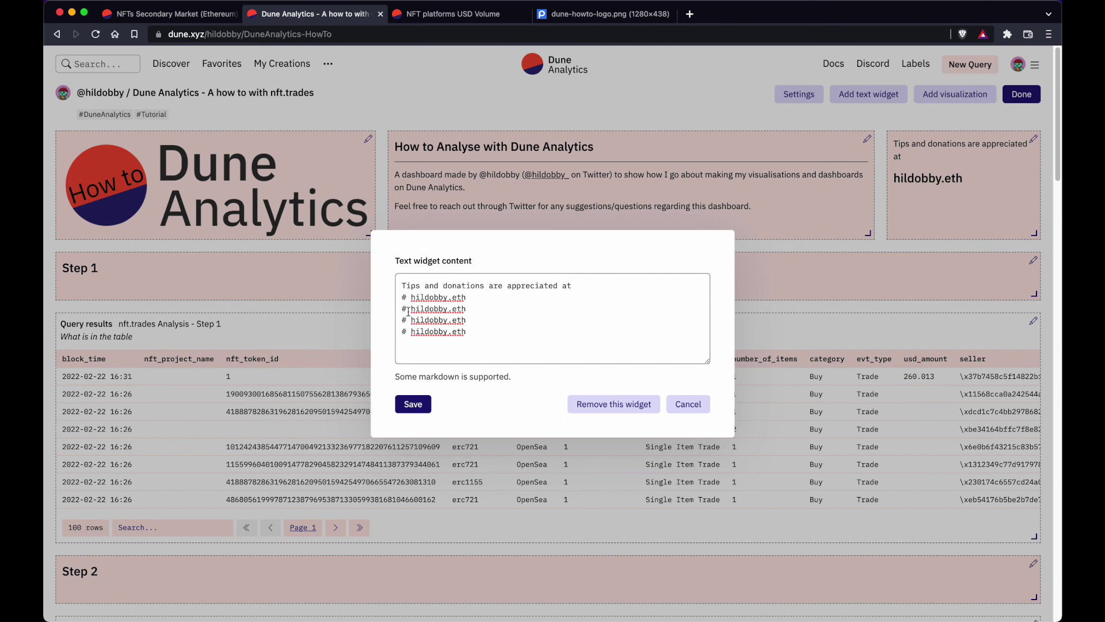
Mark the copied headings with ##, ### and ####, save the donations widget, and make it taller to fit them
text(#)
text(##)
text(###)
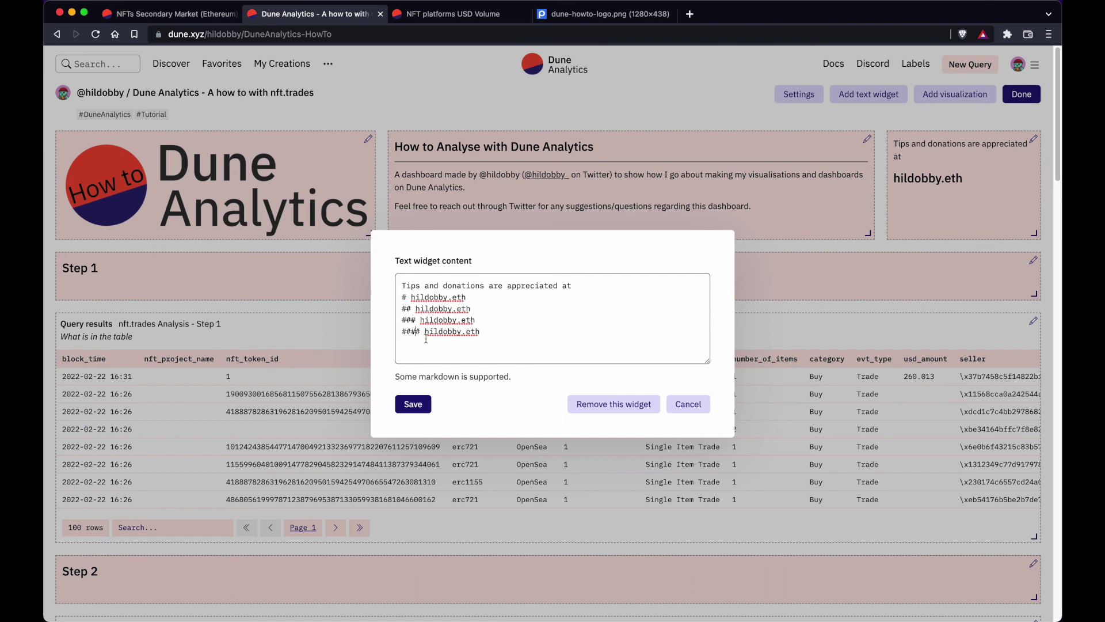
click(414, 403)
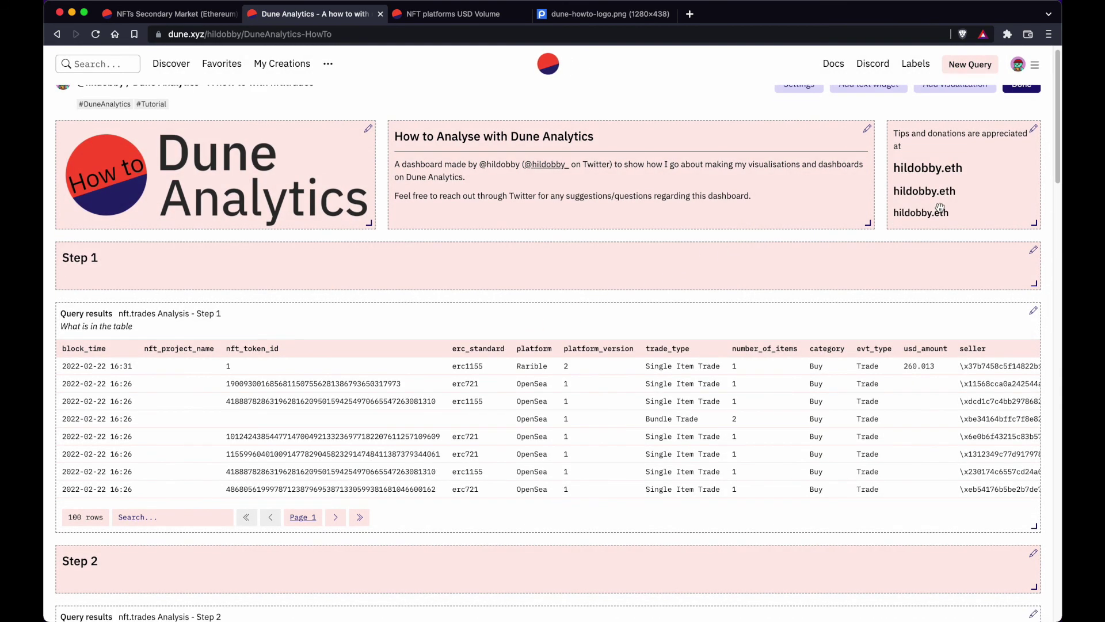
drag(1034, 233, 1034, 271)
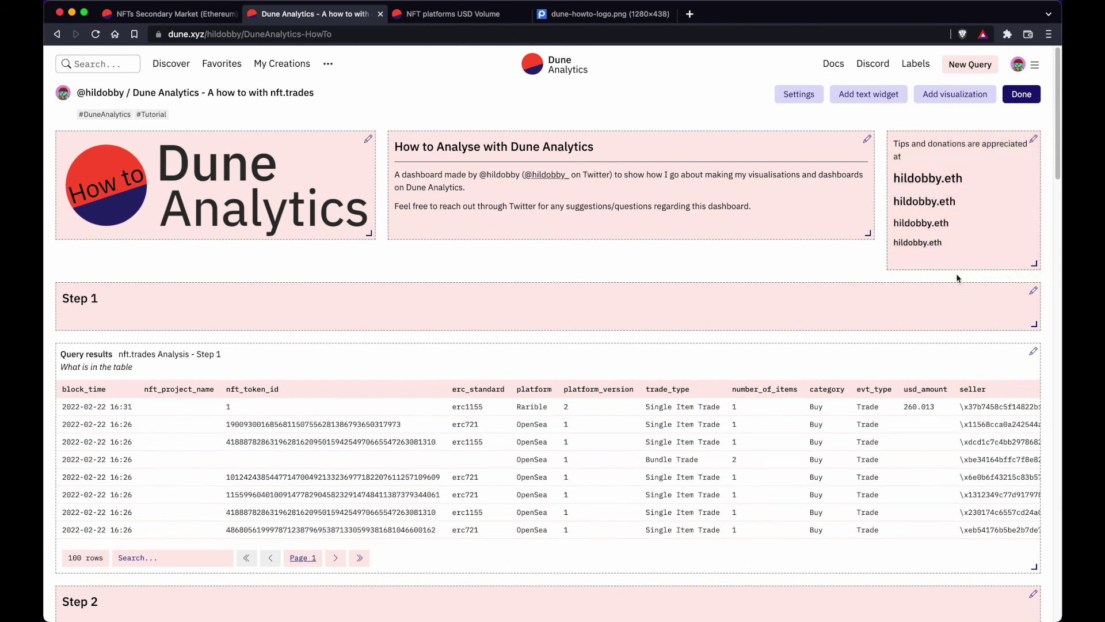
Shorten the donations widget, delete its ##, ### and #### address lines, and save the text
drag(1034, 266, 1031, 238)
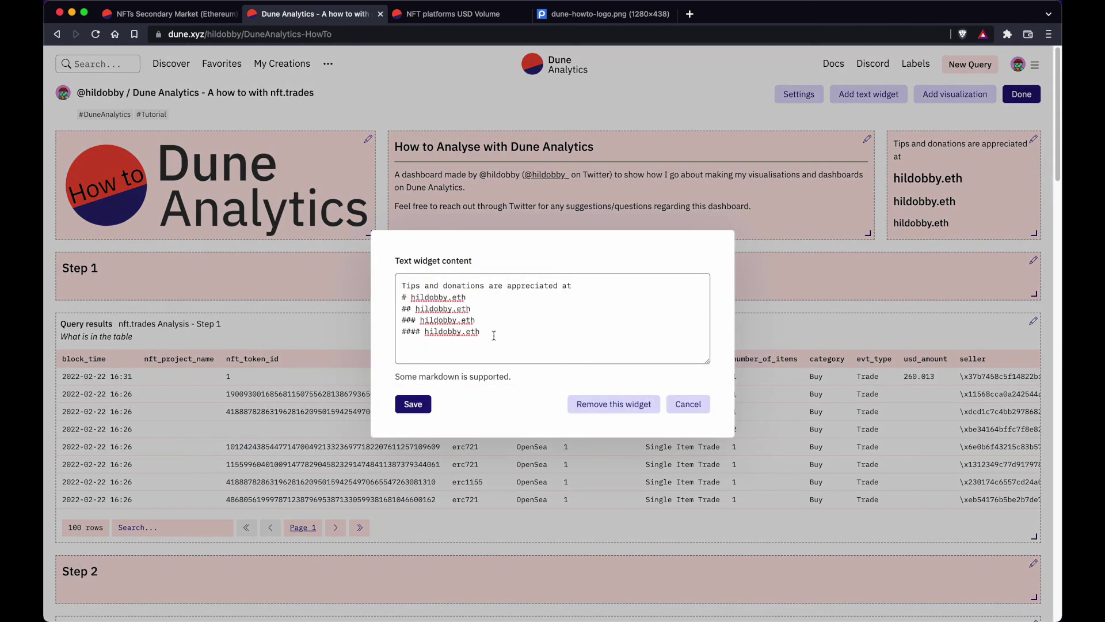
drag(494, 334, 488, 296)
key(BackSpace)
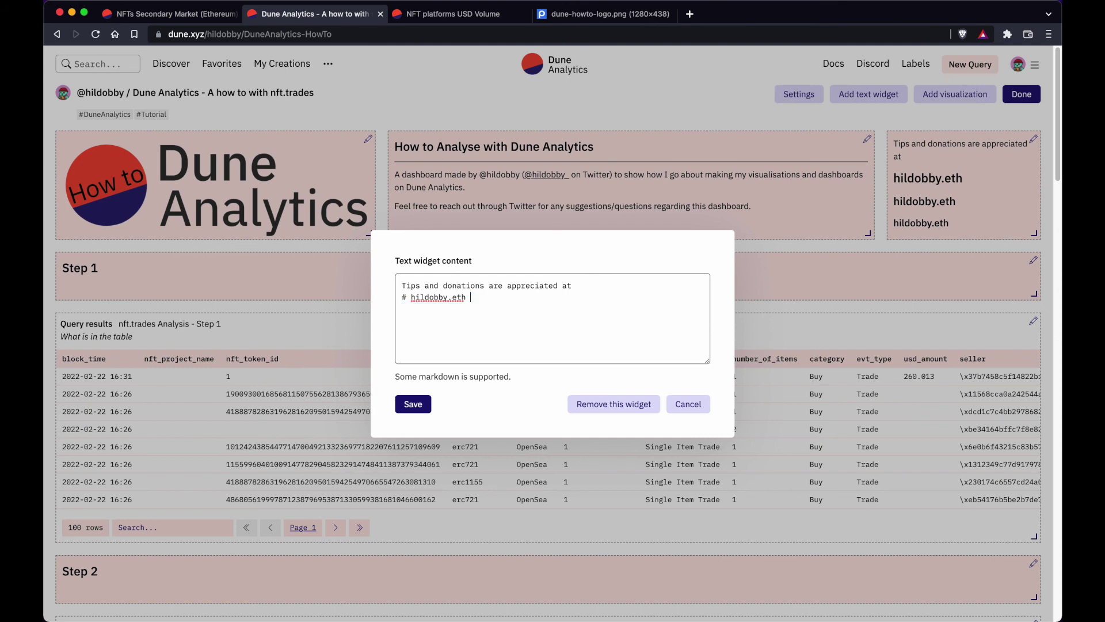
click(429, 404)
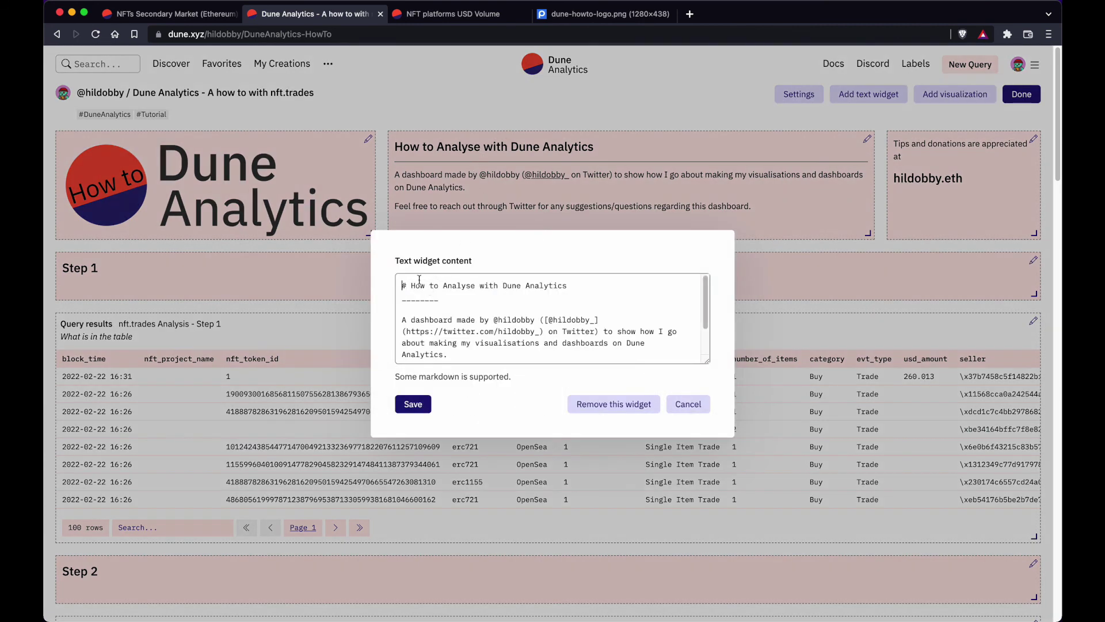
Examine the dashed separator line and the intro paragraph in the How to Analyse with Dune Analytics widget's markdown
click(436, 306)
double_click(422, 300)
scroll(442, 313, down, 1)
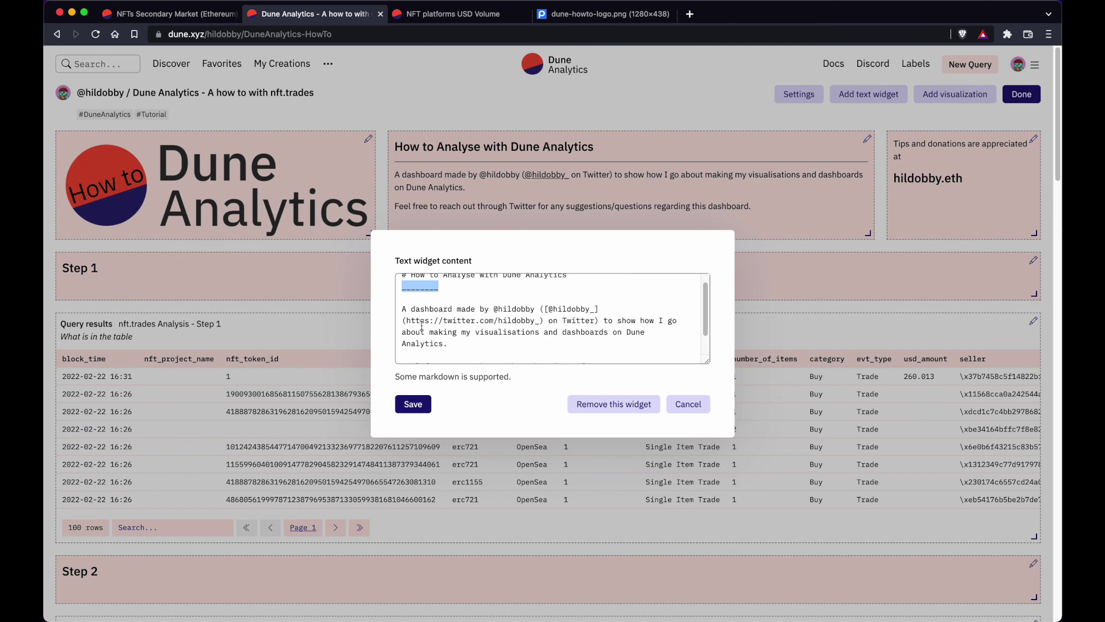
click(403, 309)
shift+click(479, 345)
click(479, 345)
click(540, 332)
Examine the bracketed label and parenthesised URL of the Twitter link in the intro markdown, and close the widget without saving
click(542, 311)
shift+click(543, 317)
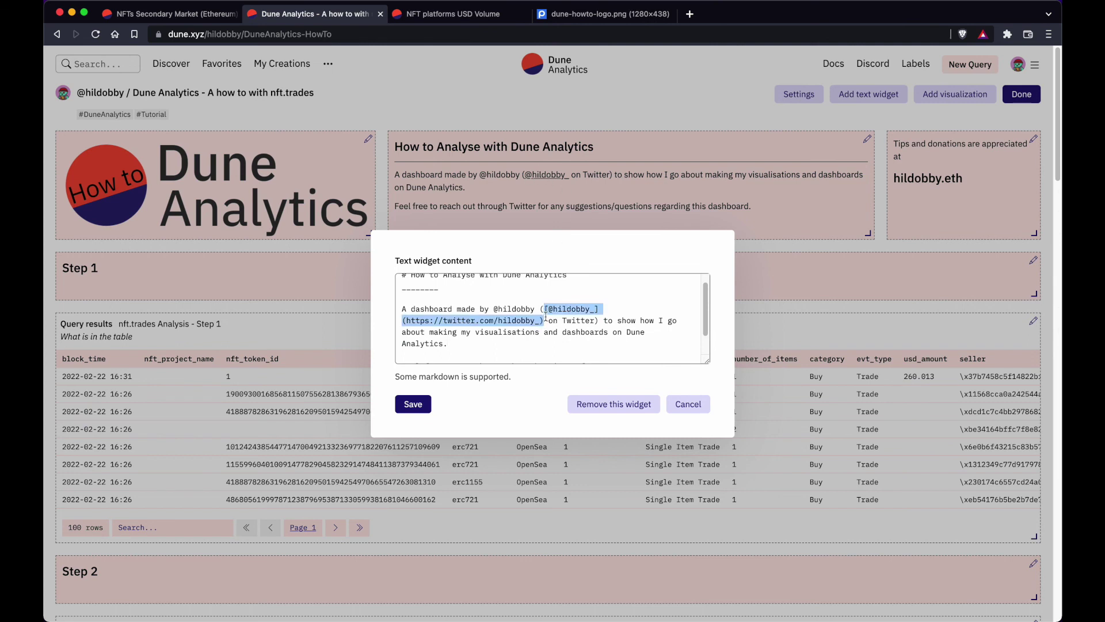
drag(544, 310, 599, 311)
click(552, 311)
click(590, 316)
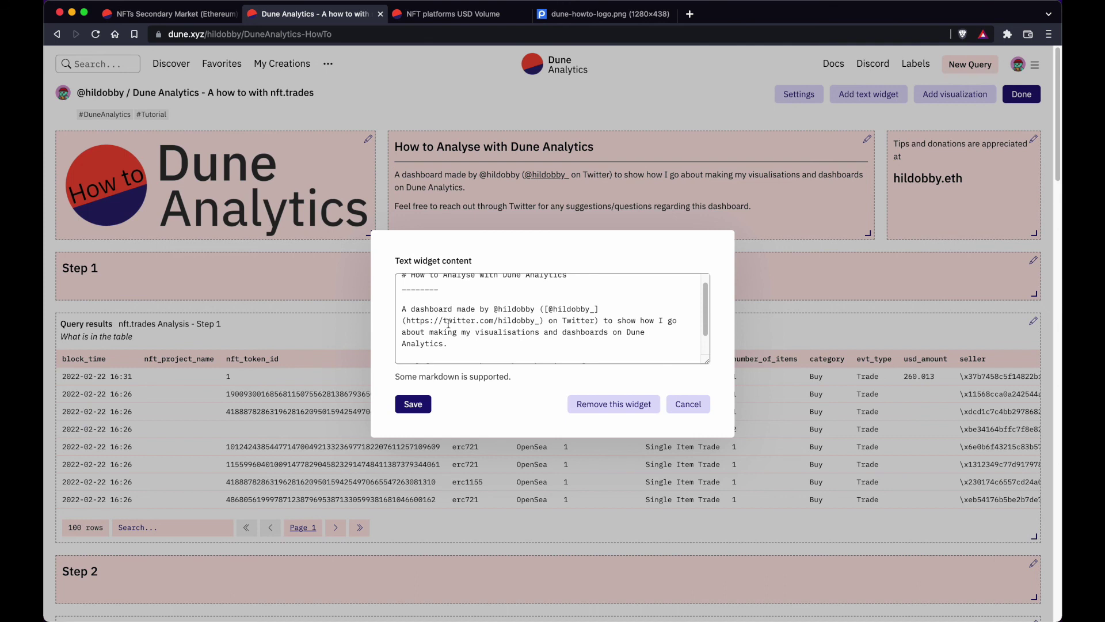
drag(402, 320, 543, 326)
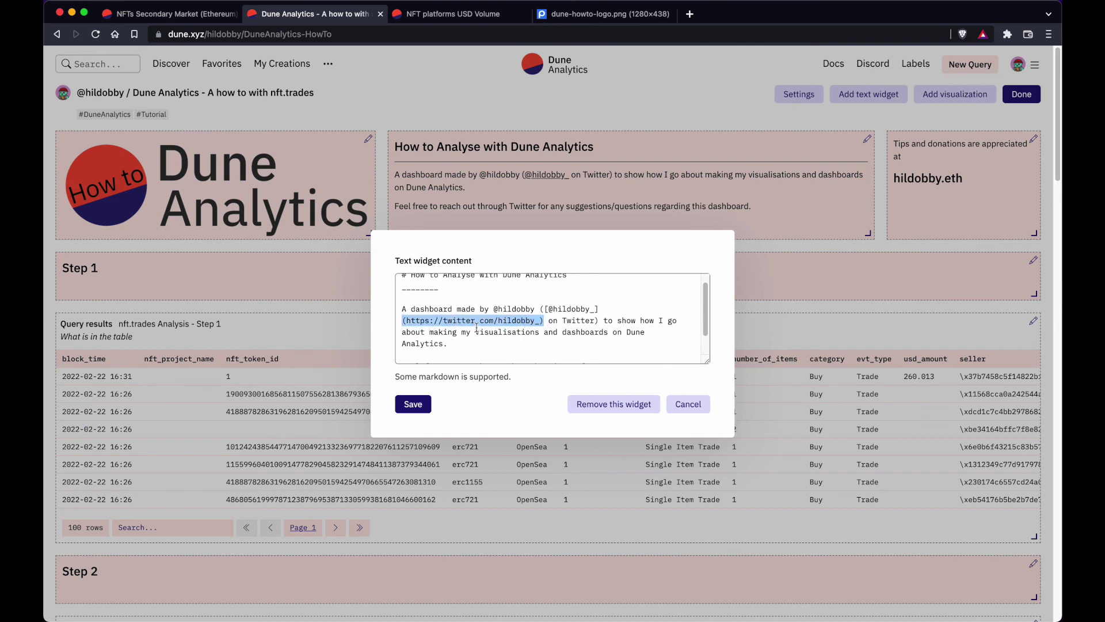
scroll(517, 335, down, 1)
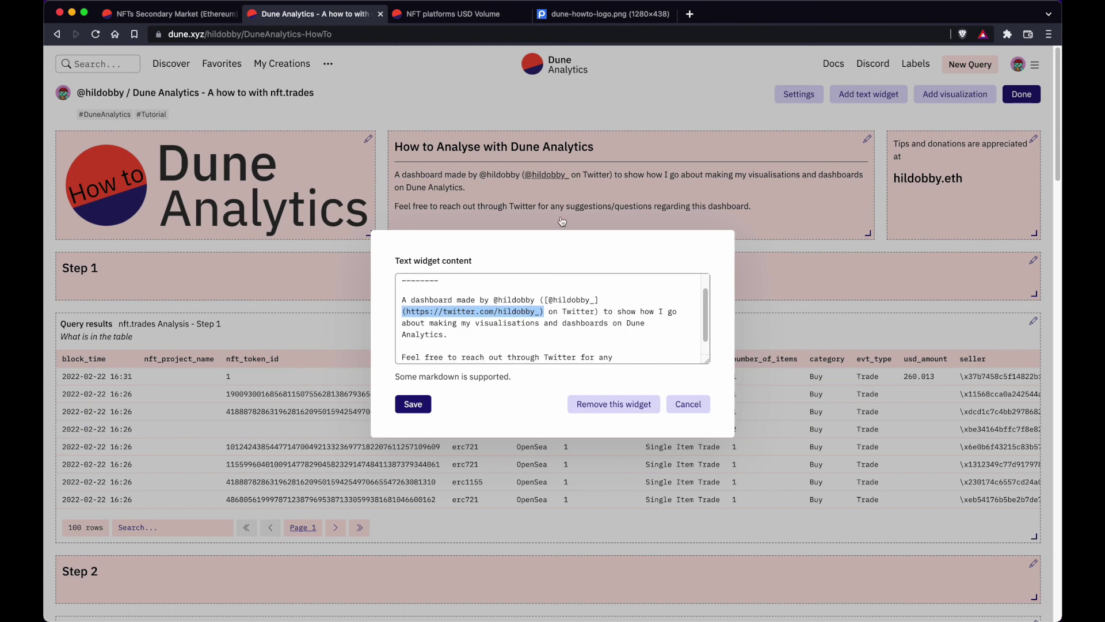
click(676, 405)
Leave dashboard editing, test the Twitter link in the intro widget, and return to the dashboard
click(1022, 95)
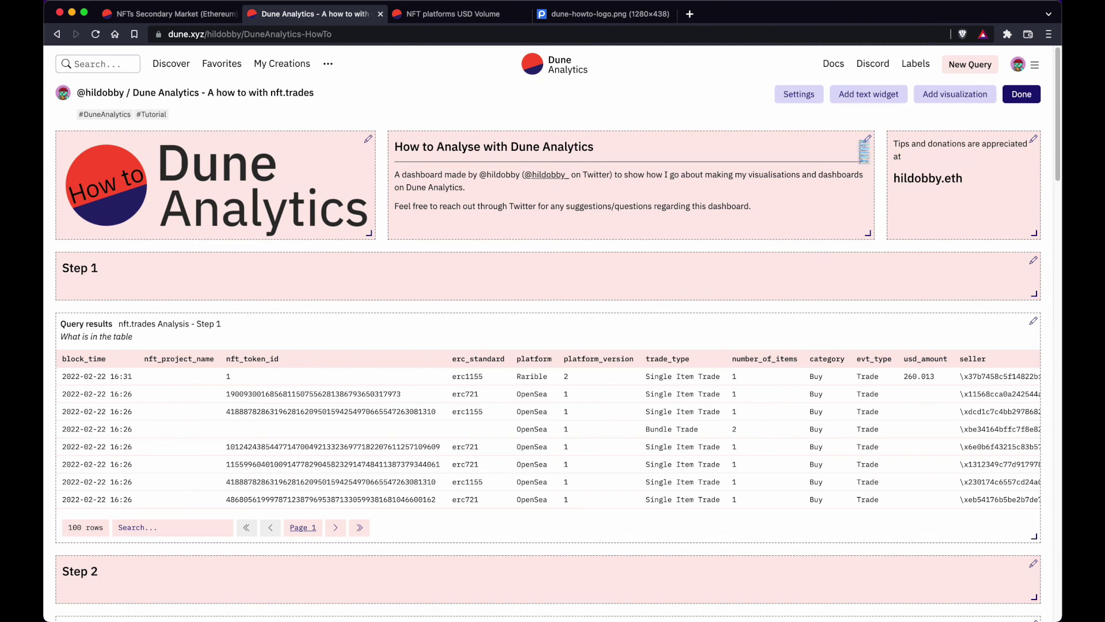
click(549, 176)
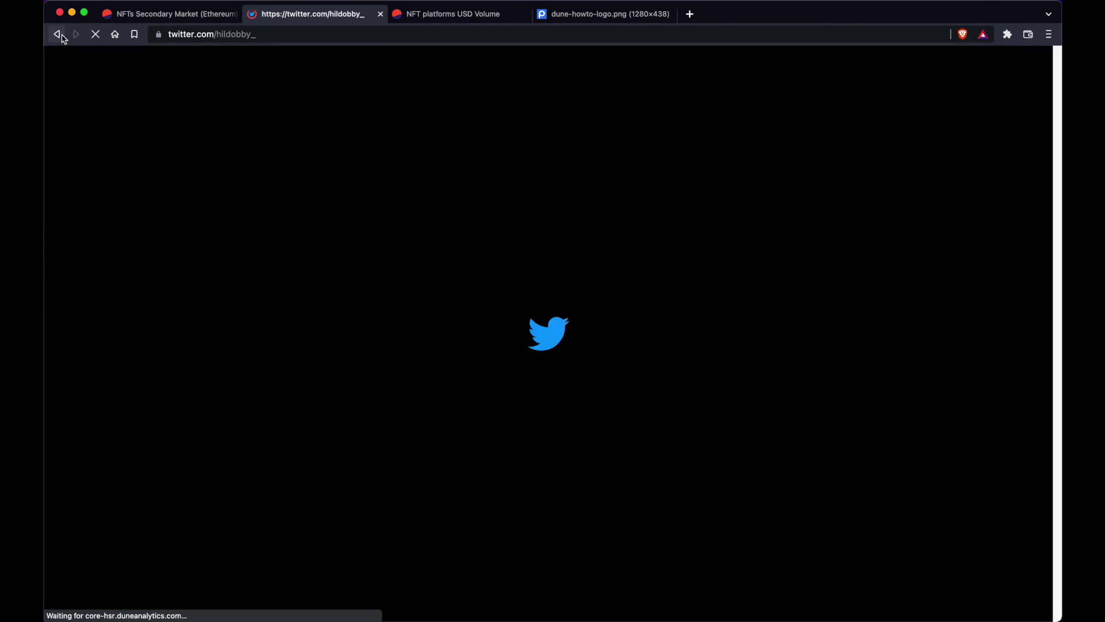
click(58, 35)
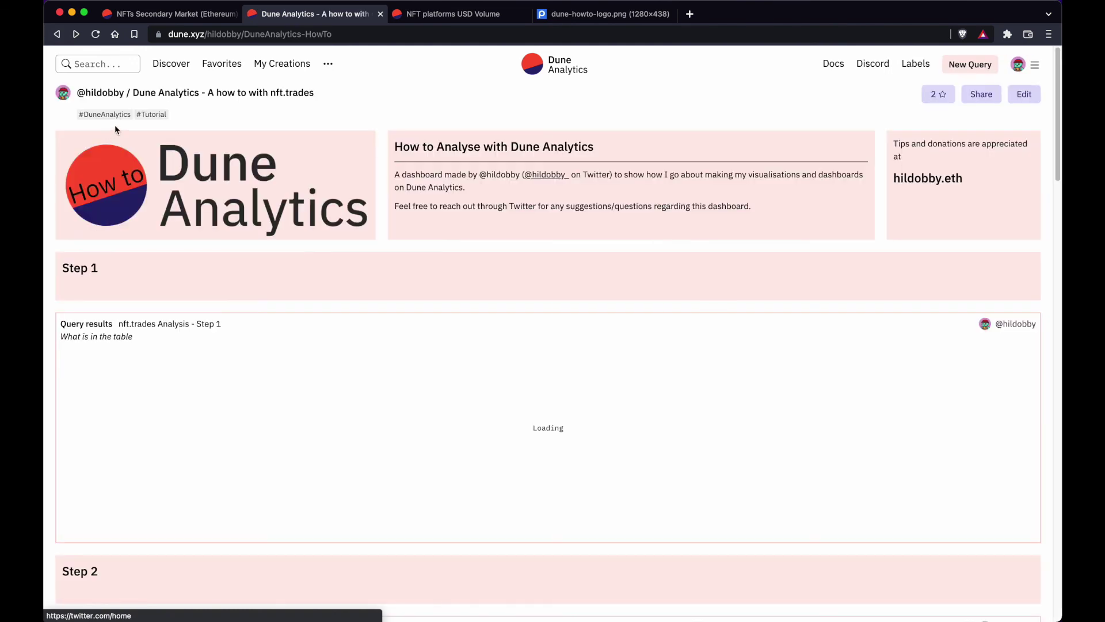
Reopen the dashboard for editing, examine the logo widget's image markdown and its hosted dune-howto-logo.png, and close the widget without saving
click(1024, 95)
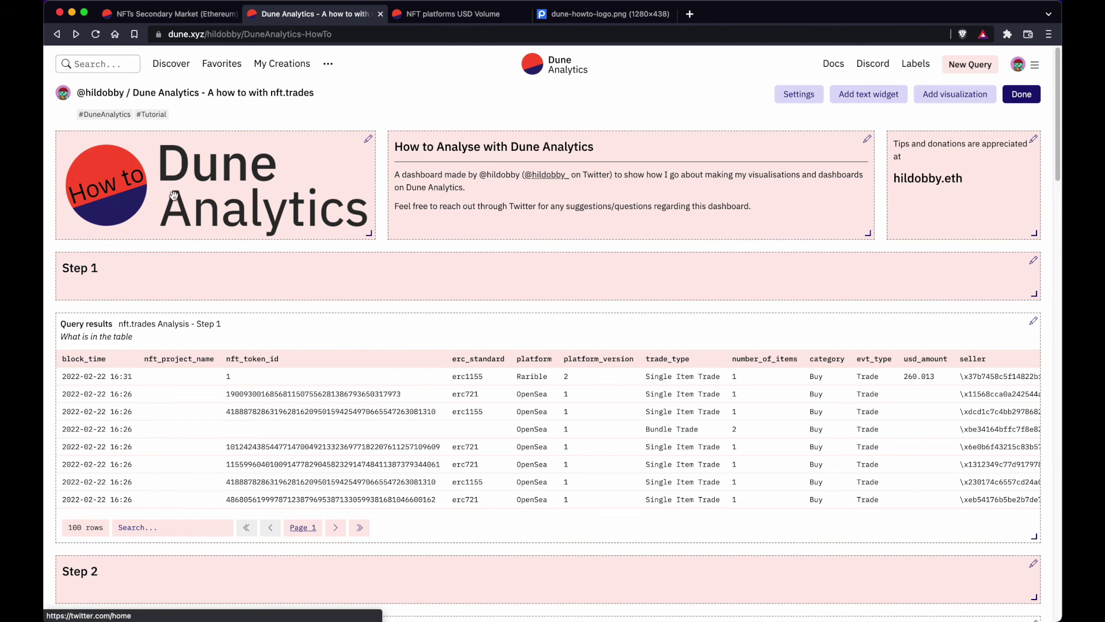
click(368, 141)
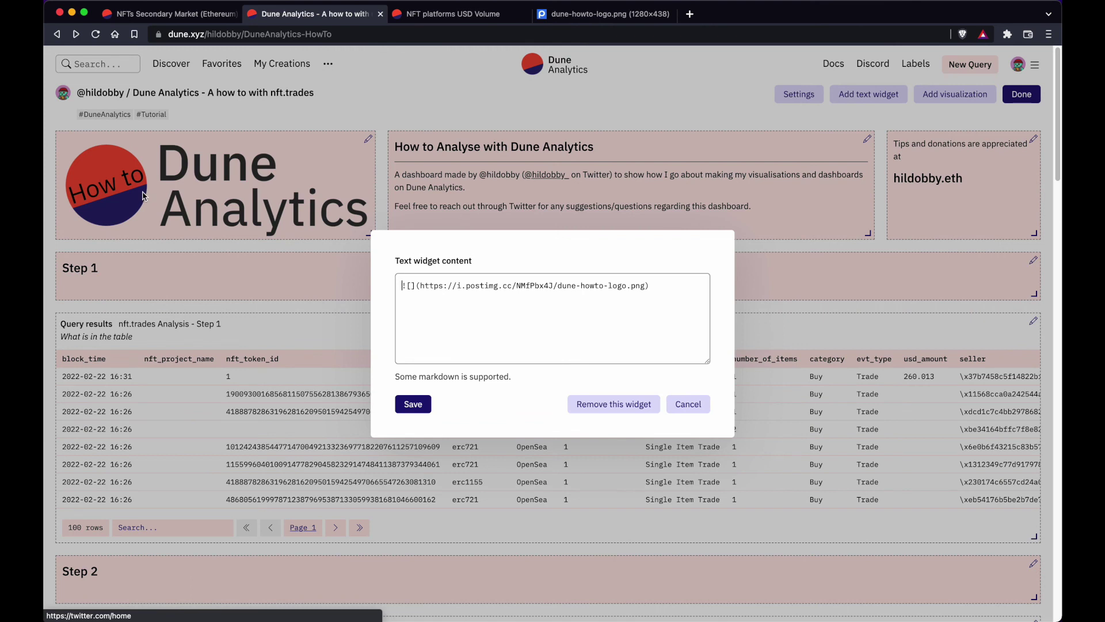
click(424, 302)
drag(402, 288, 414, 289)
click(414, 288)
drag(419, 286, 644, 285)
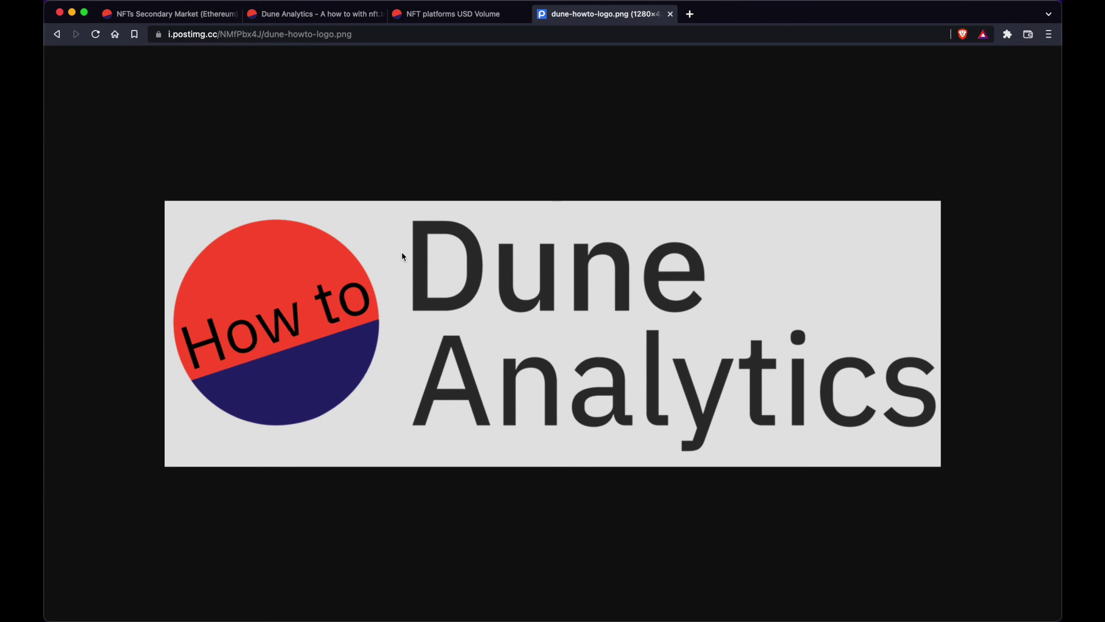
click(338, 17)
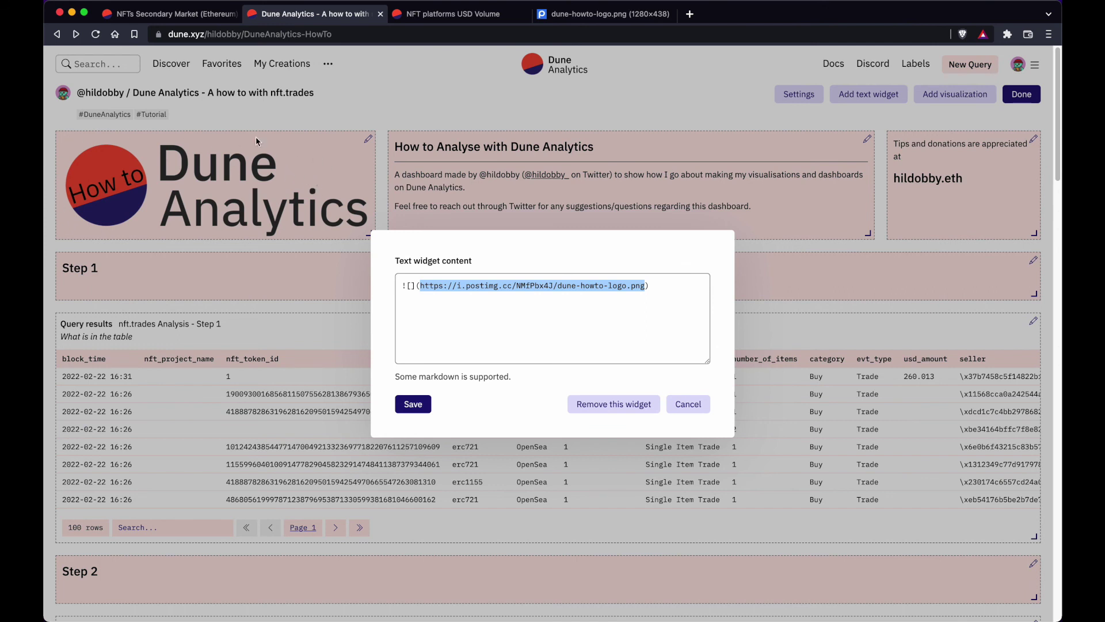
click(680, 404)
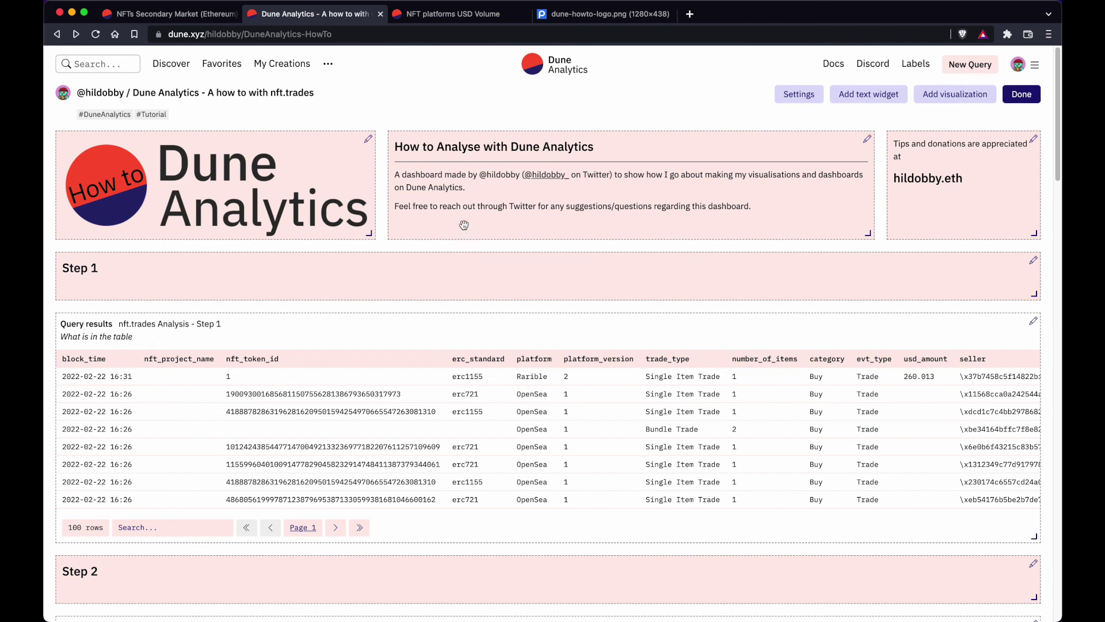
Finish editing the dashboard and open its creator's profile page
click(1008, 102)
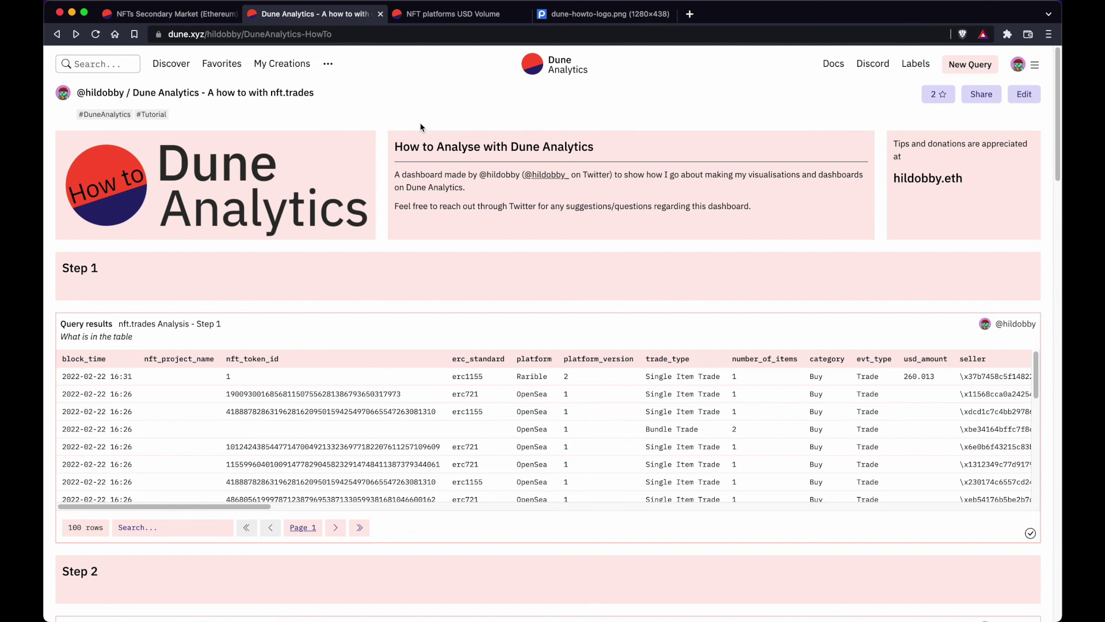
click(107, 94)
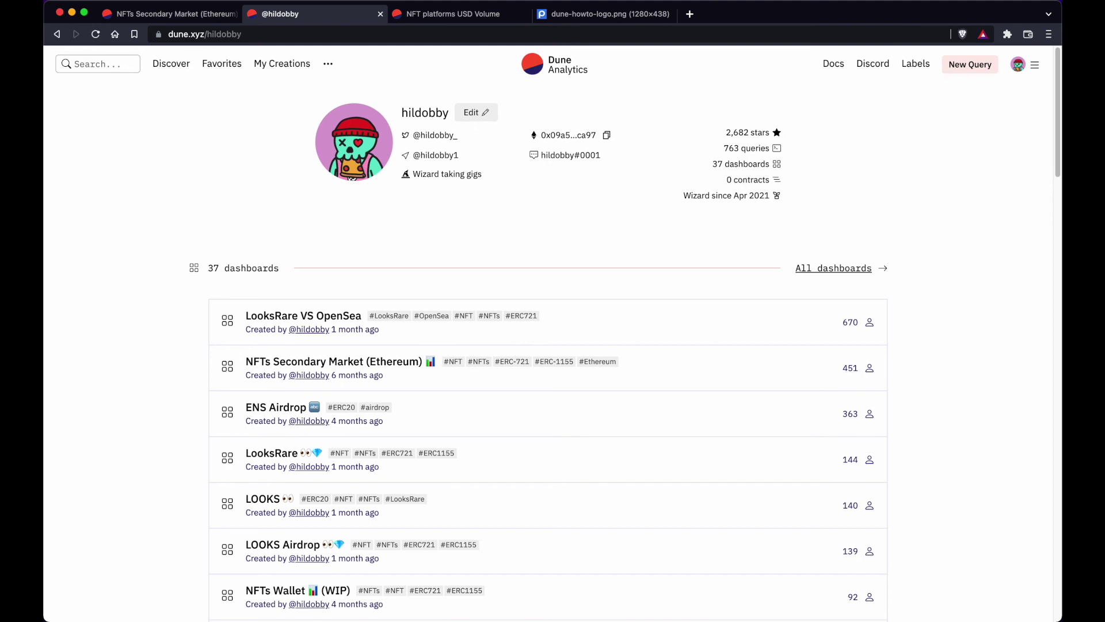
key(super+Tab)
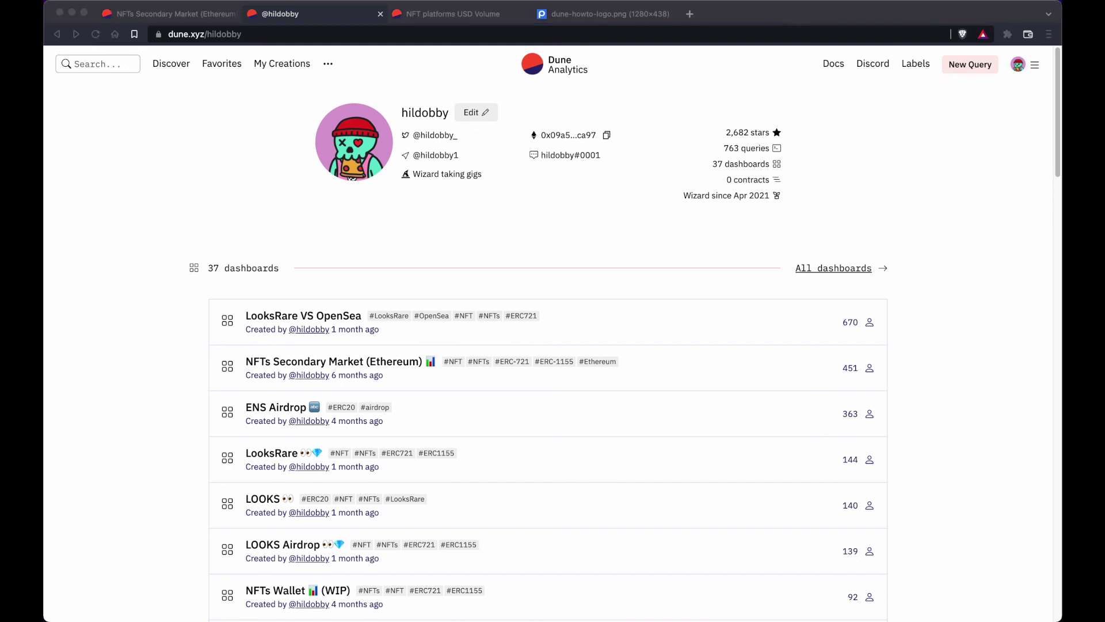